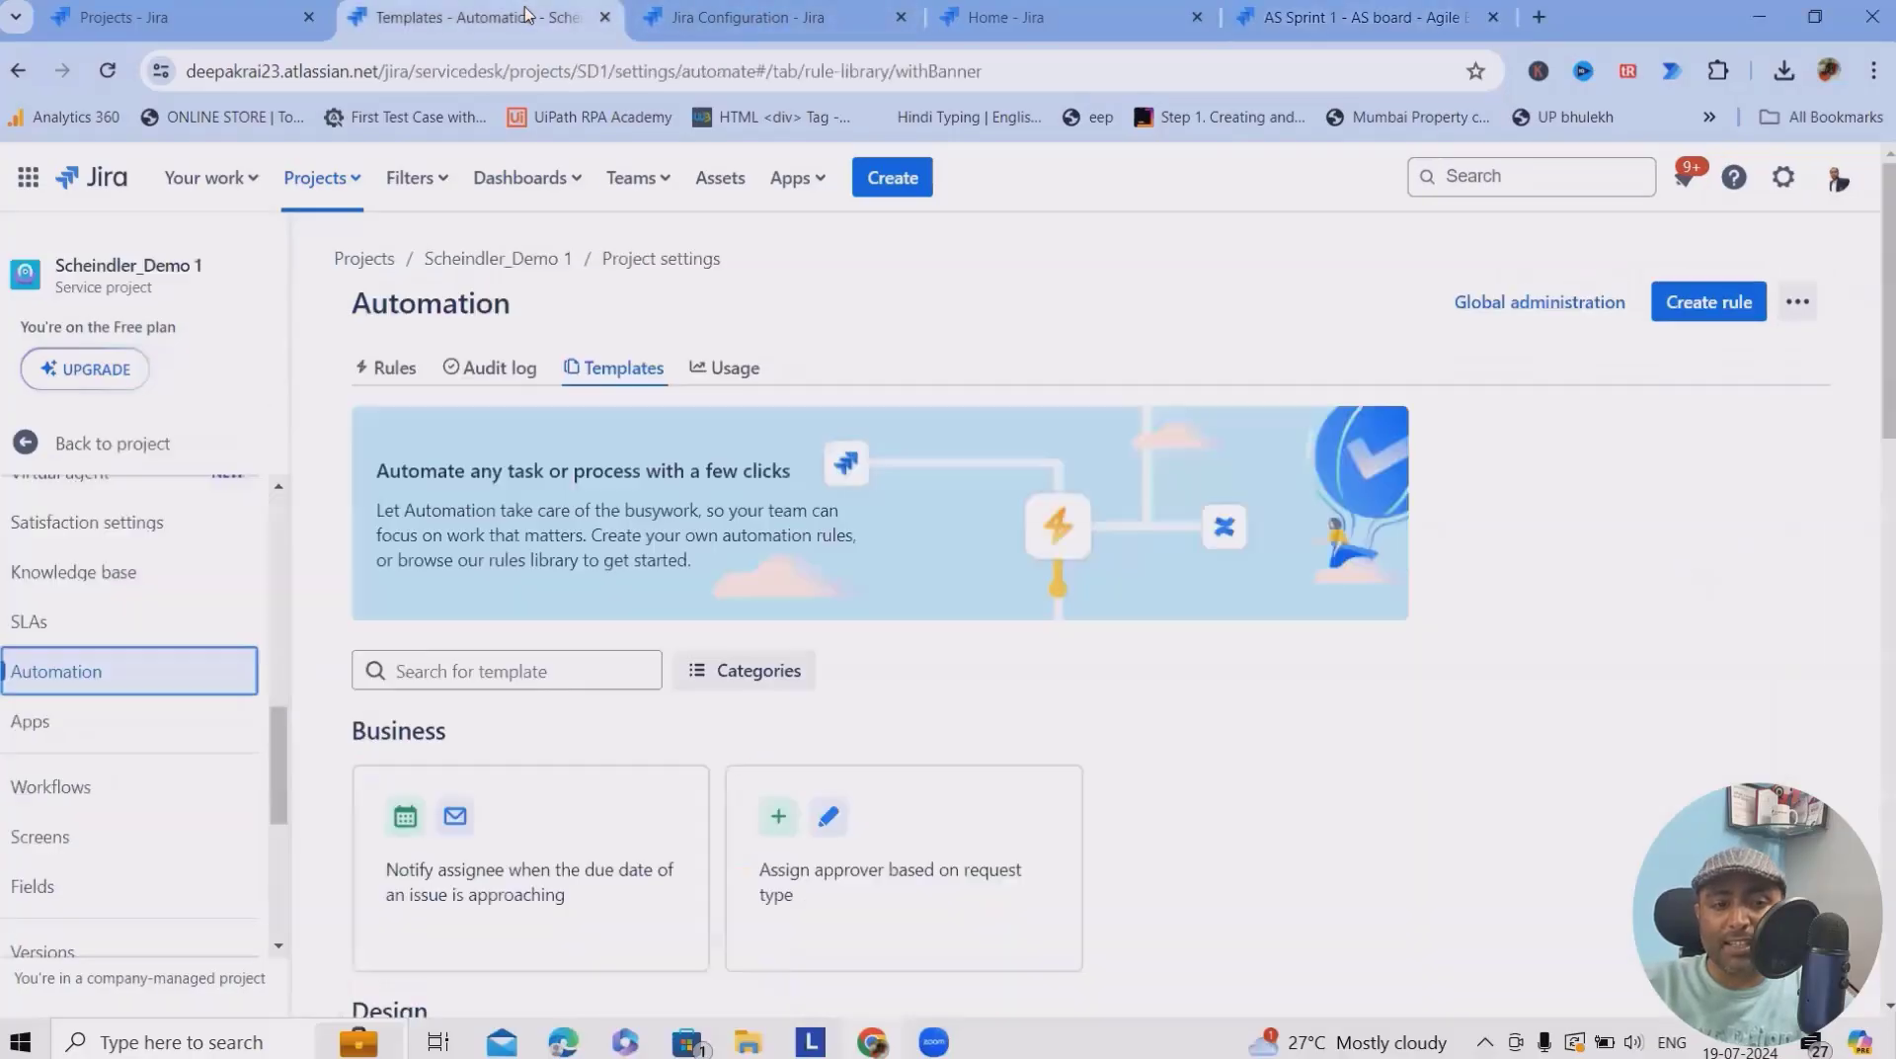
# Create a new automation rule in the Scheindler_Demo 1 project with the Version deleted trigger
pyautogui.click(553, 17)
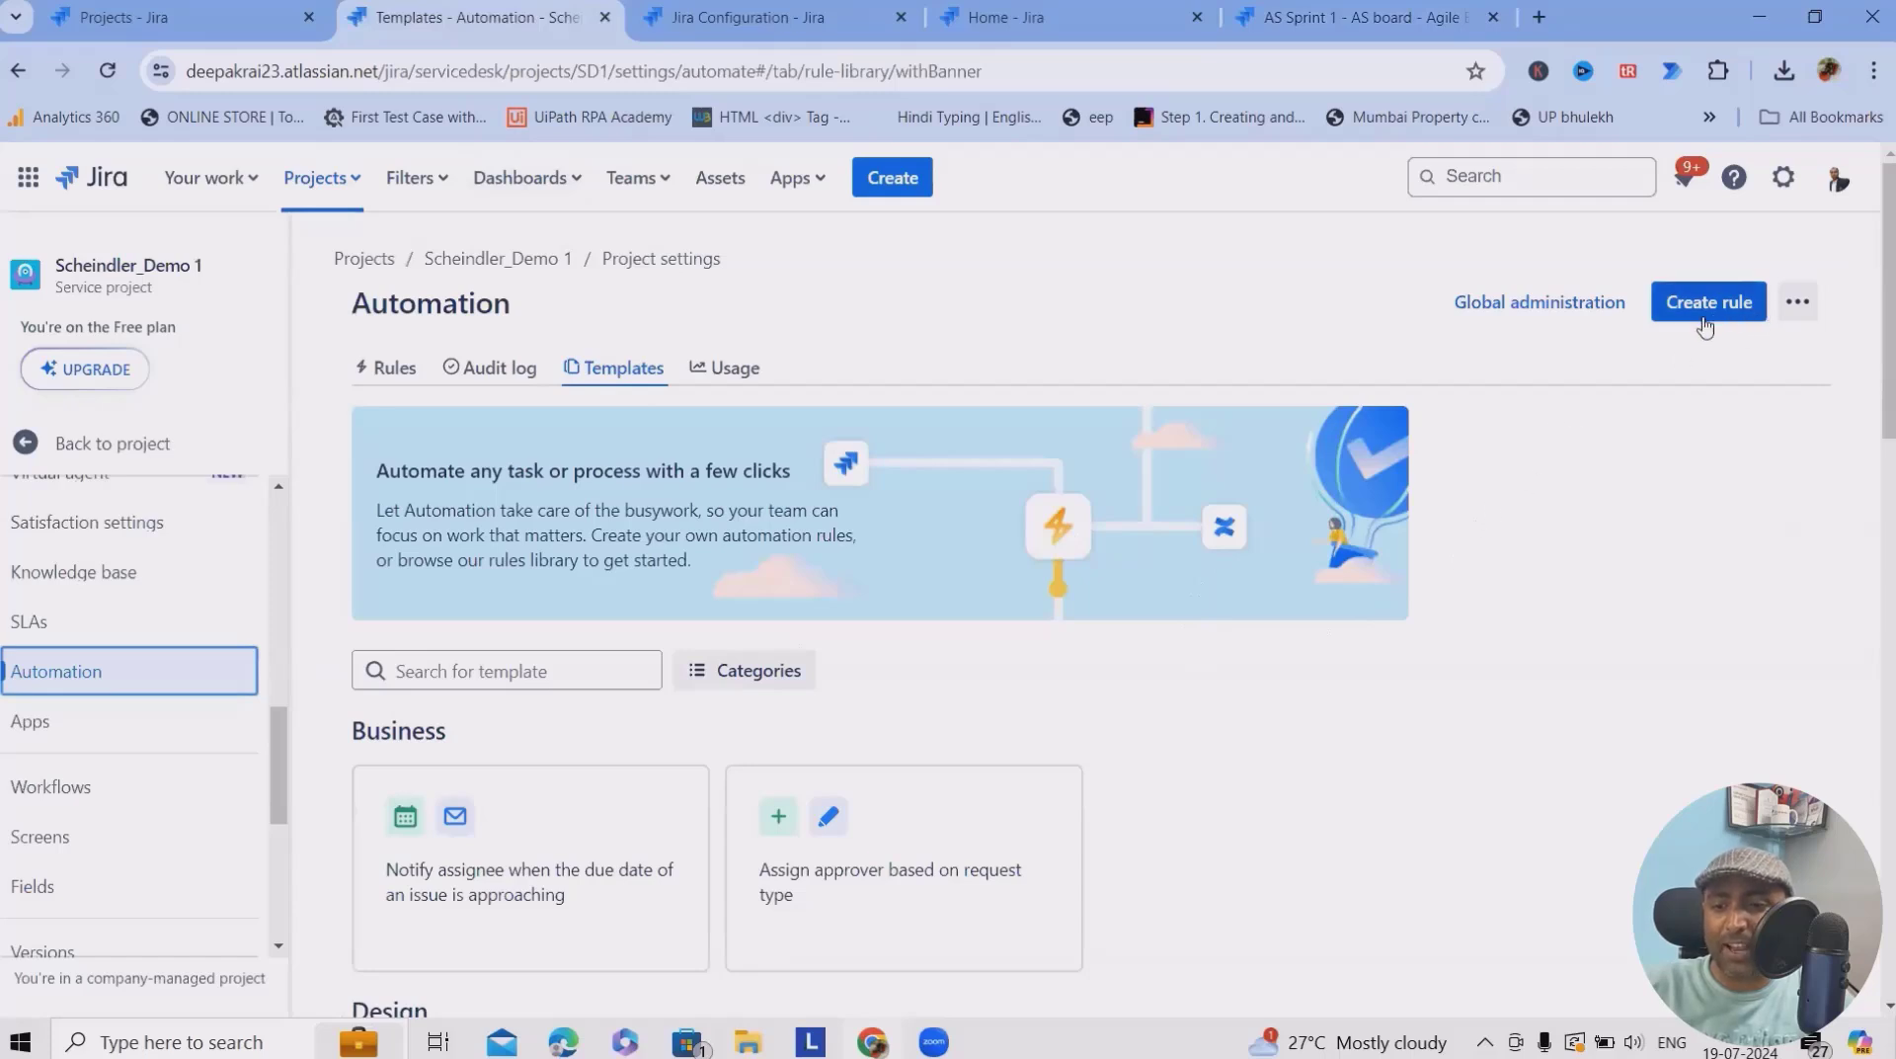
pyautogui.click(1708, 305)
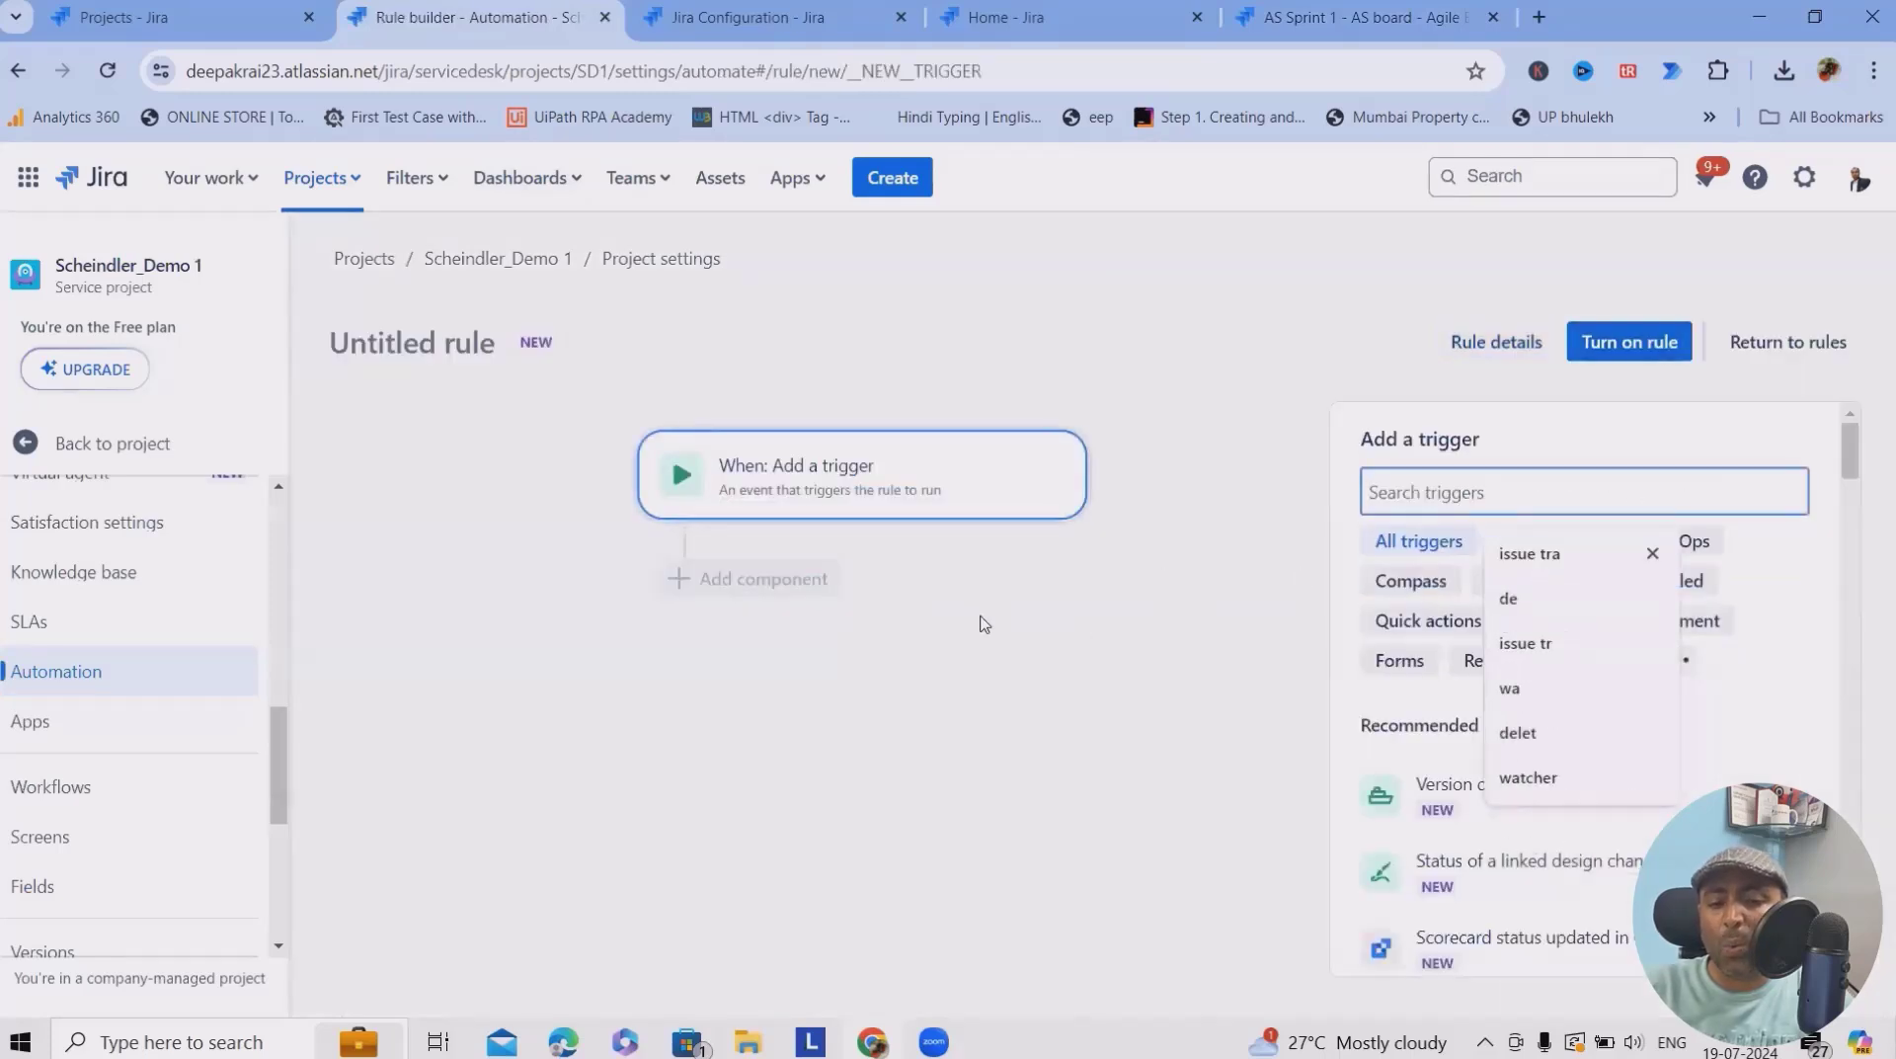
pyautogui.click(839, 488)
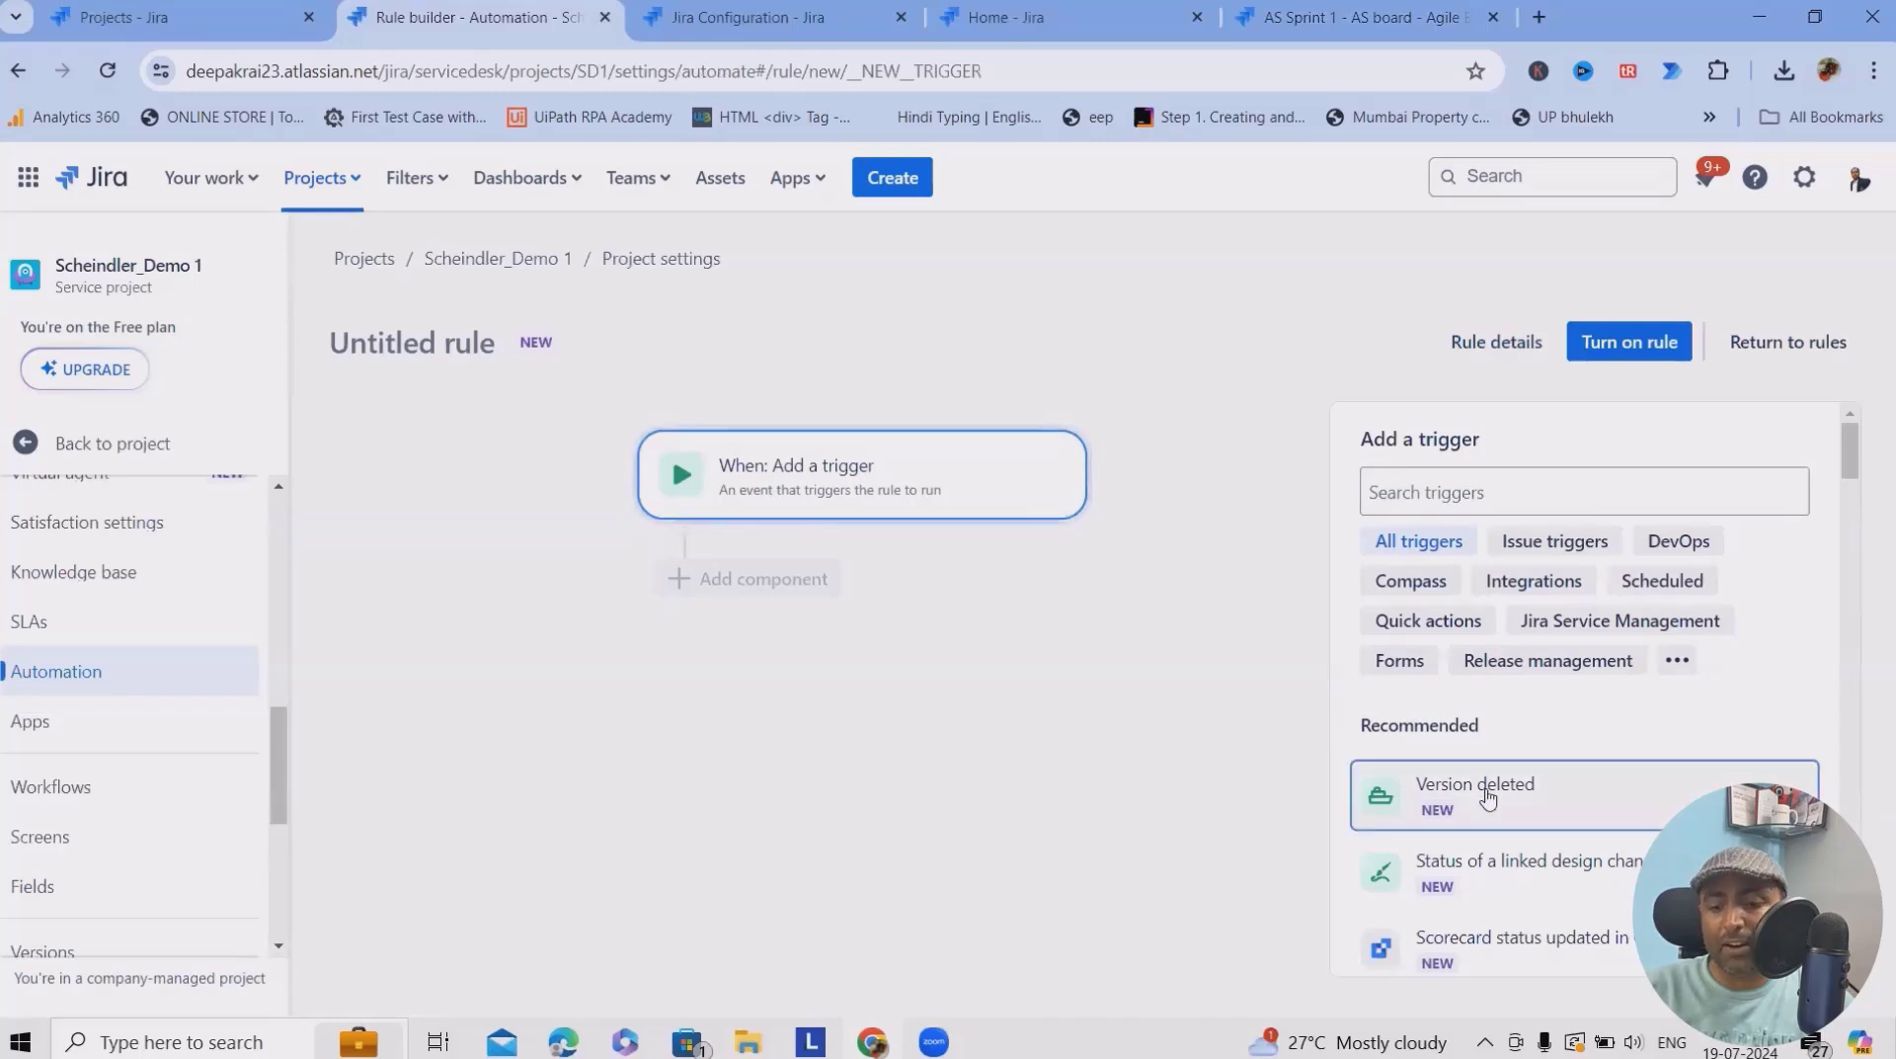
pyautogui.click(1432, 790)
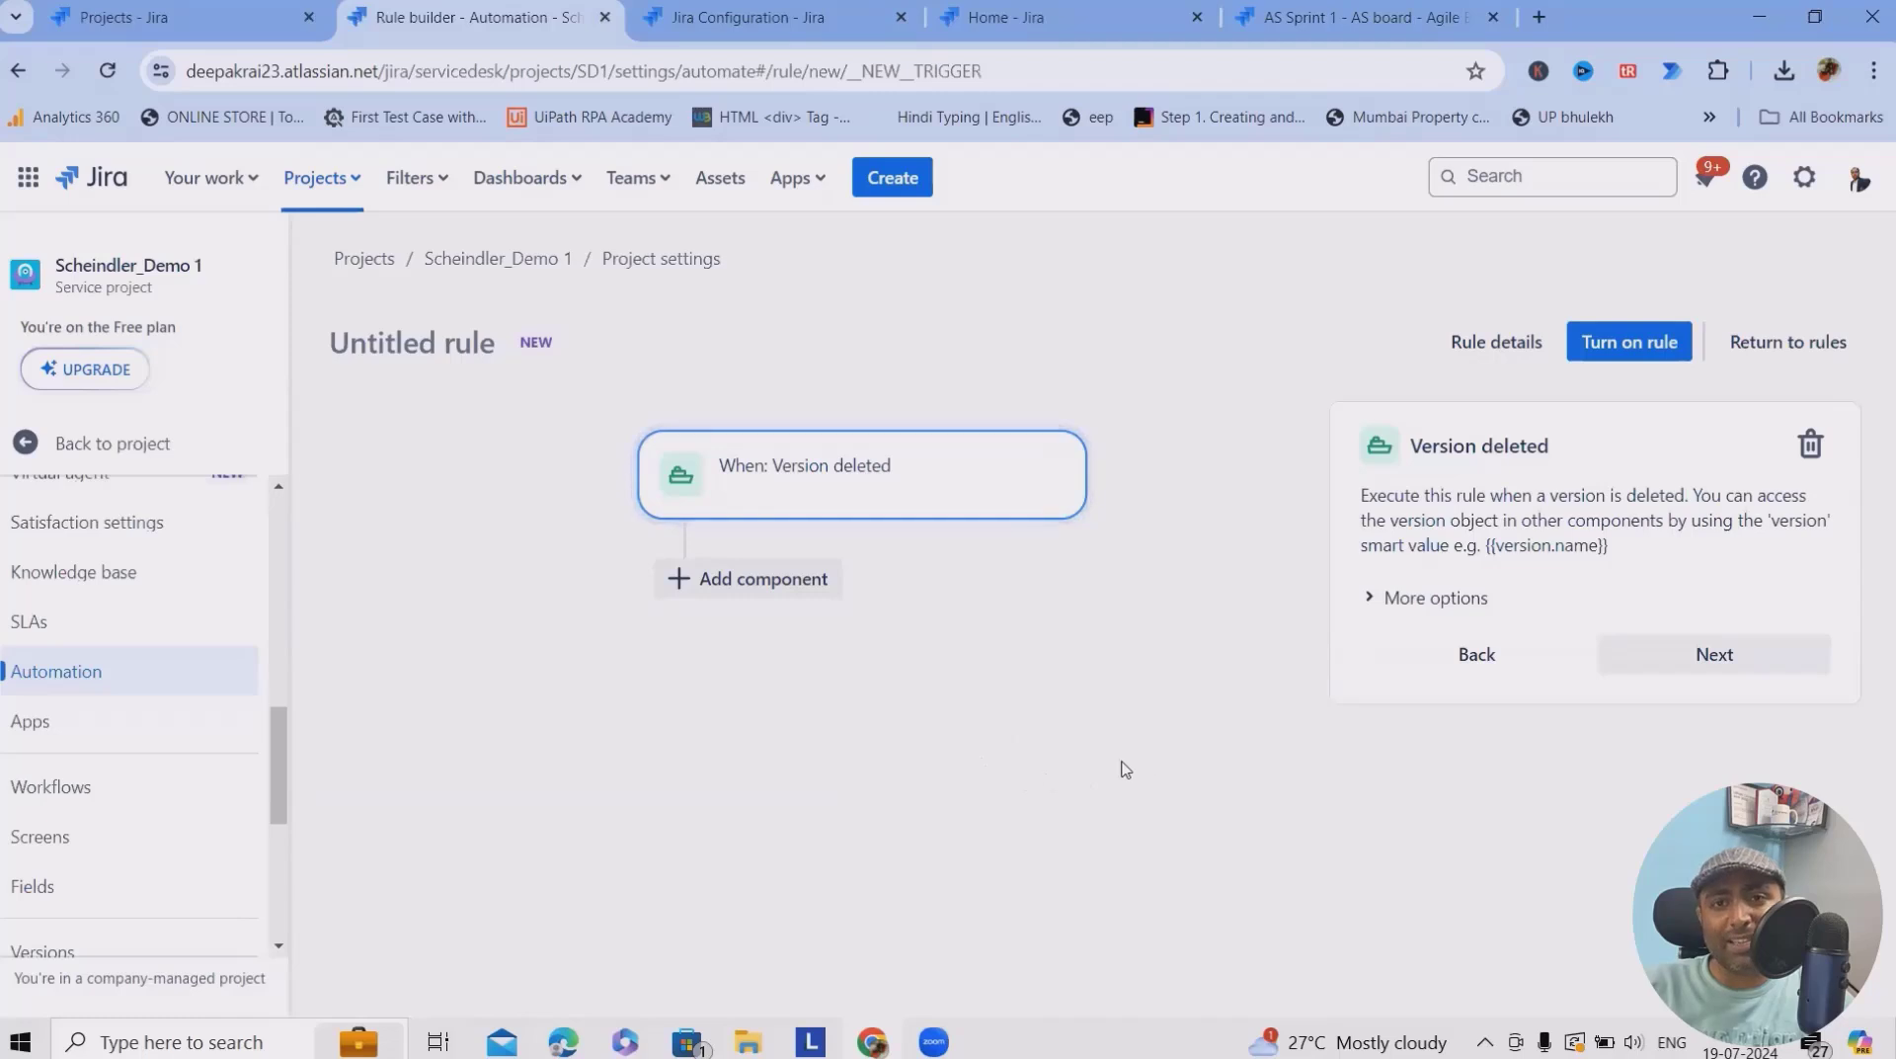
pyautogui.click(1699, 657)
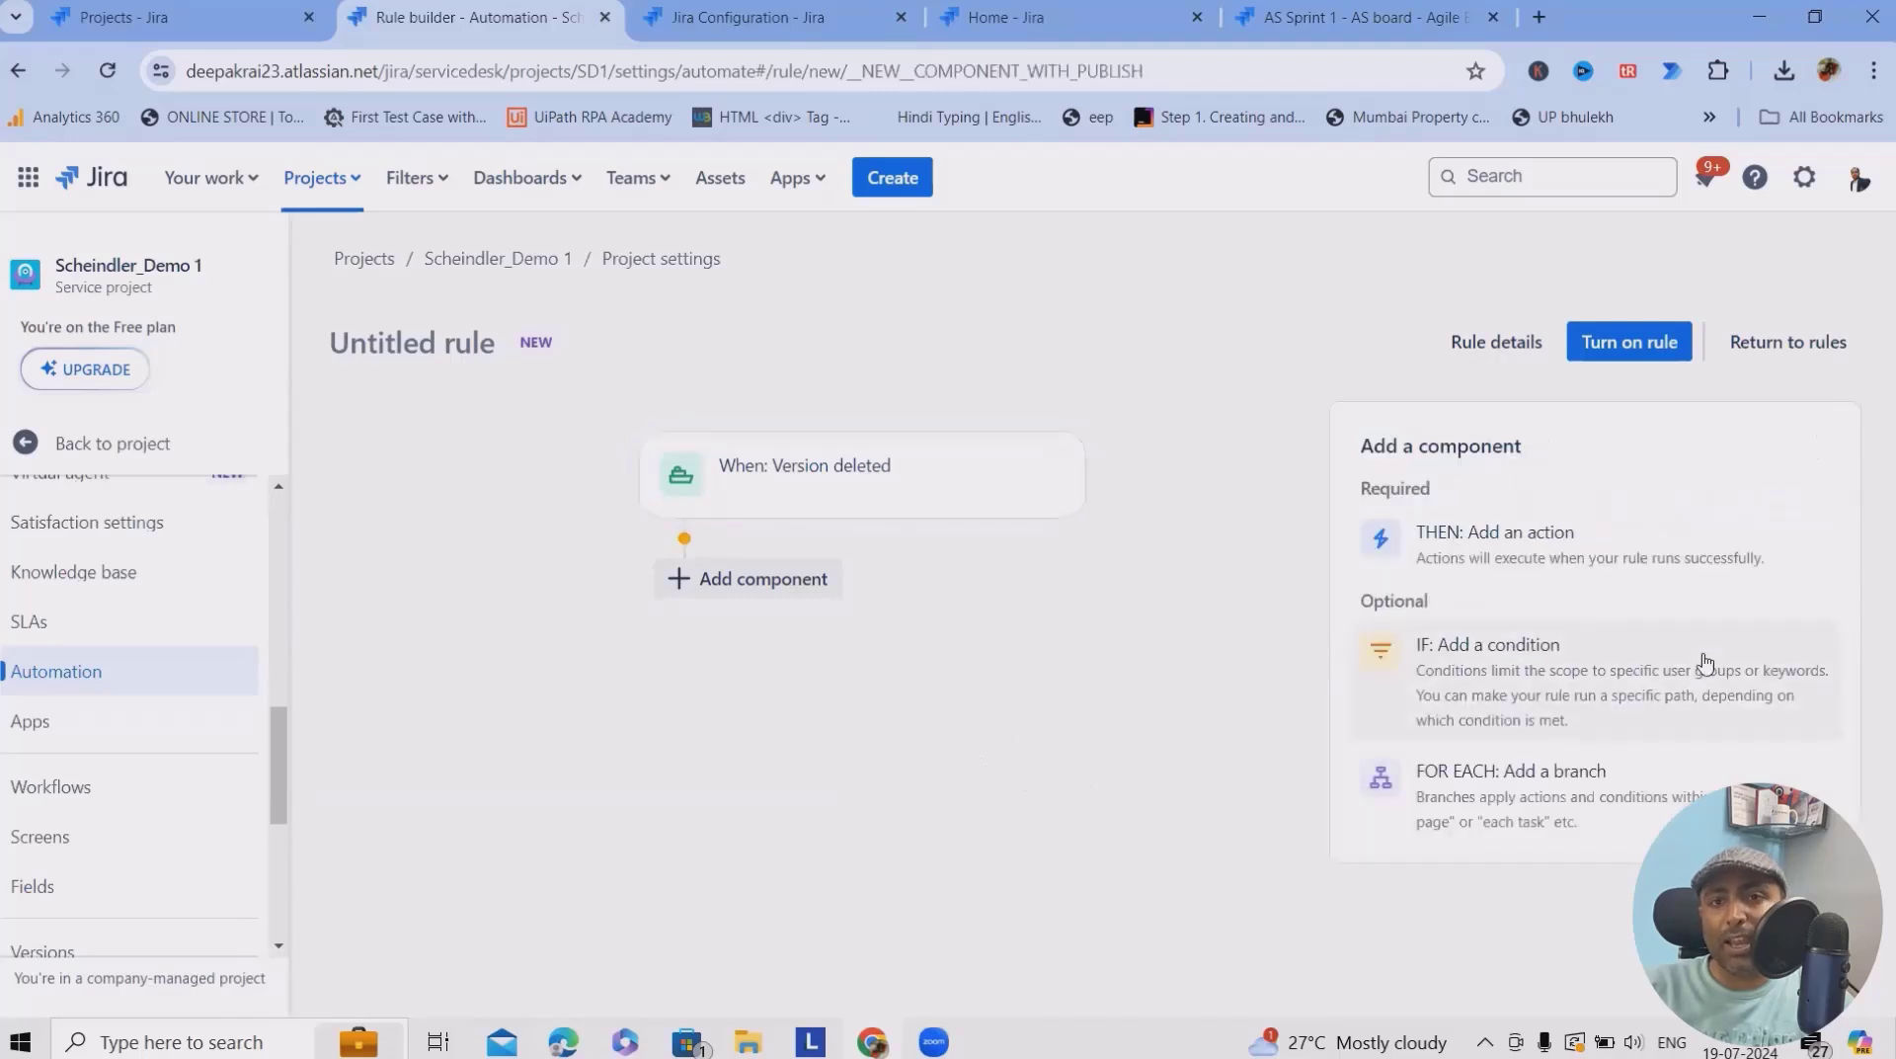
# Add a Send email action to the rule after the Version deleted trigger
pyautogui.click(1556, 553)
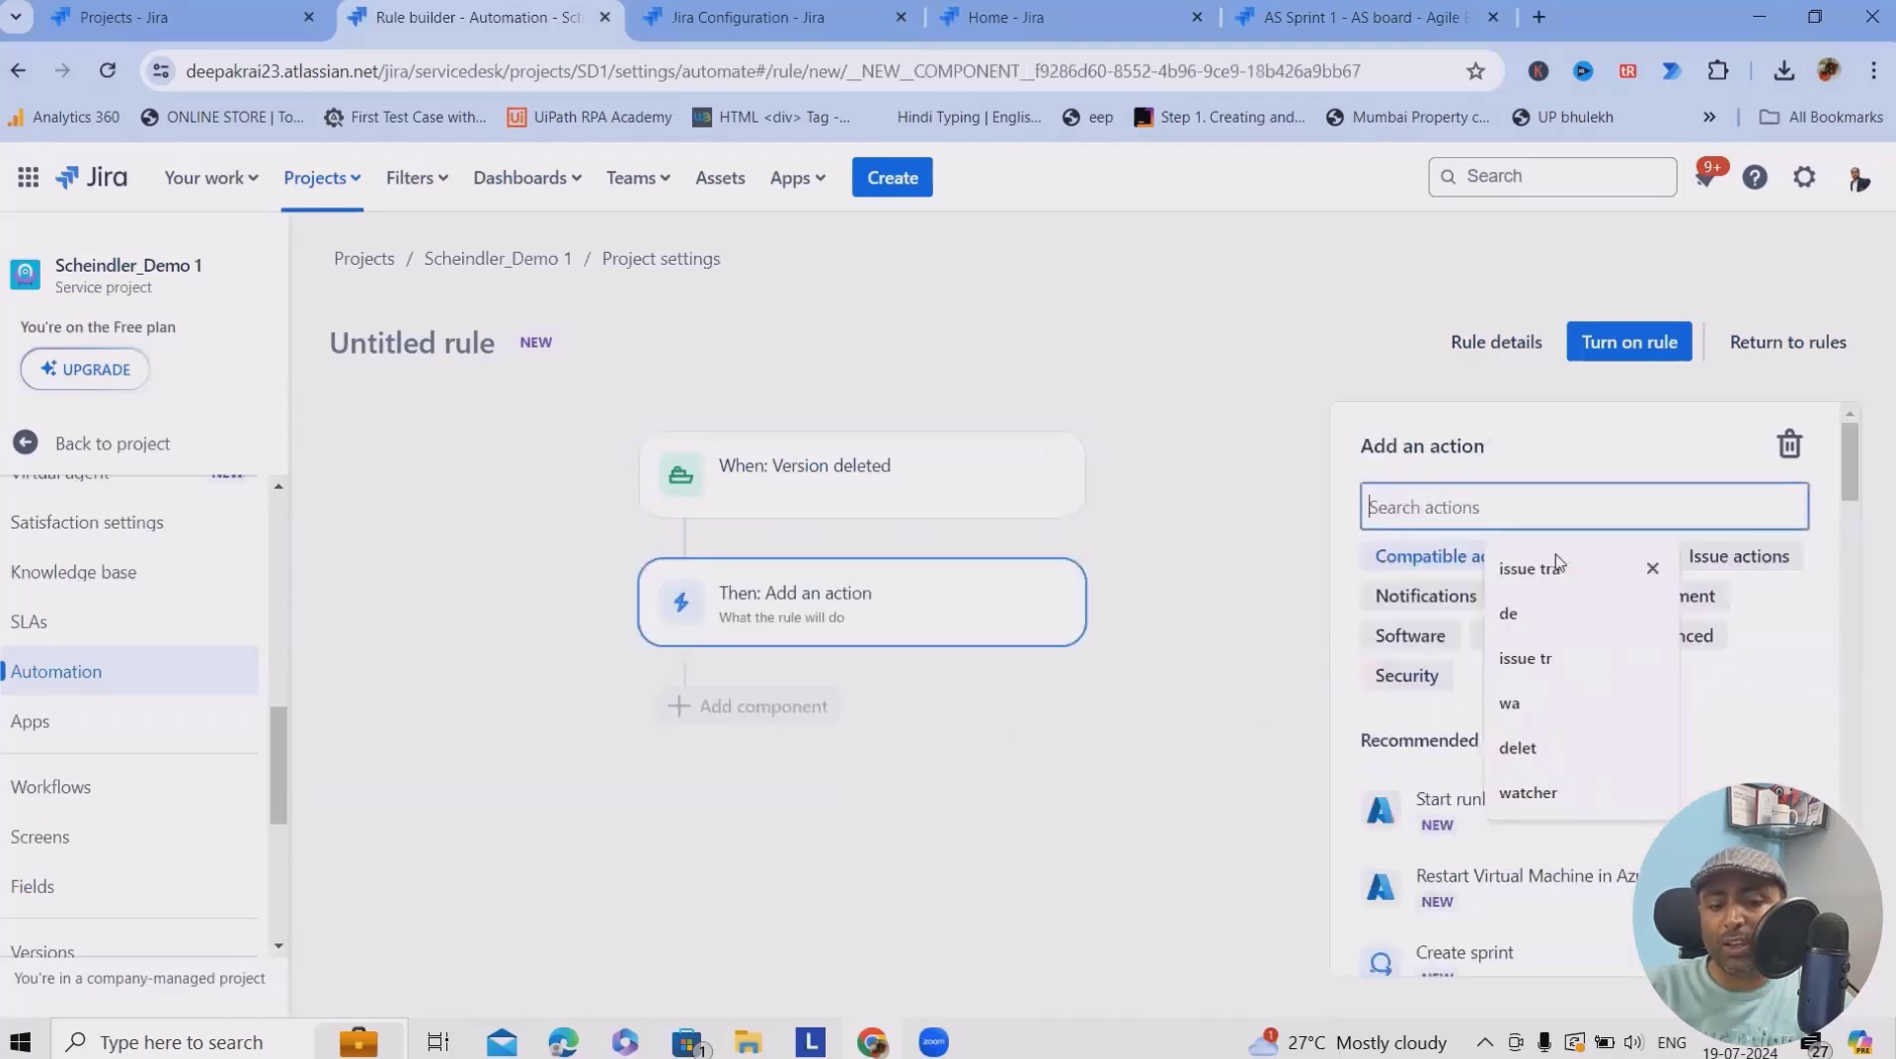
pyautogui.click(1505, 748)
pyautogui.scroll(-4, 1490, 817)
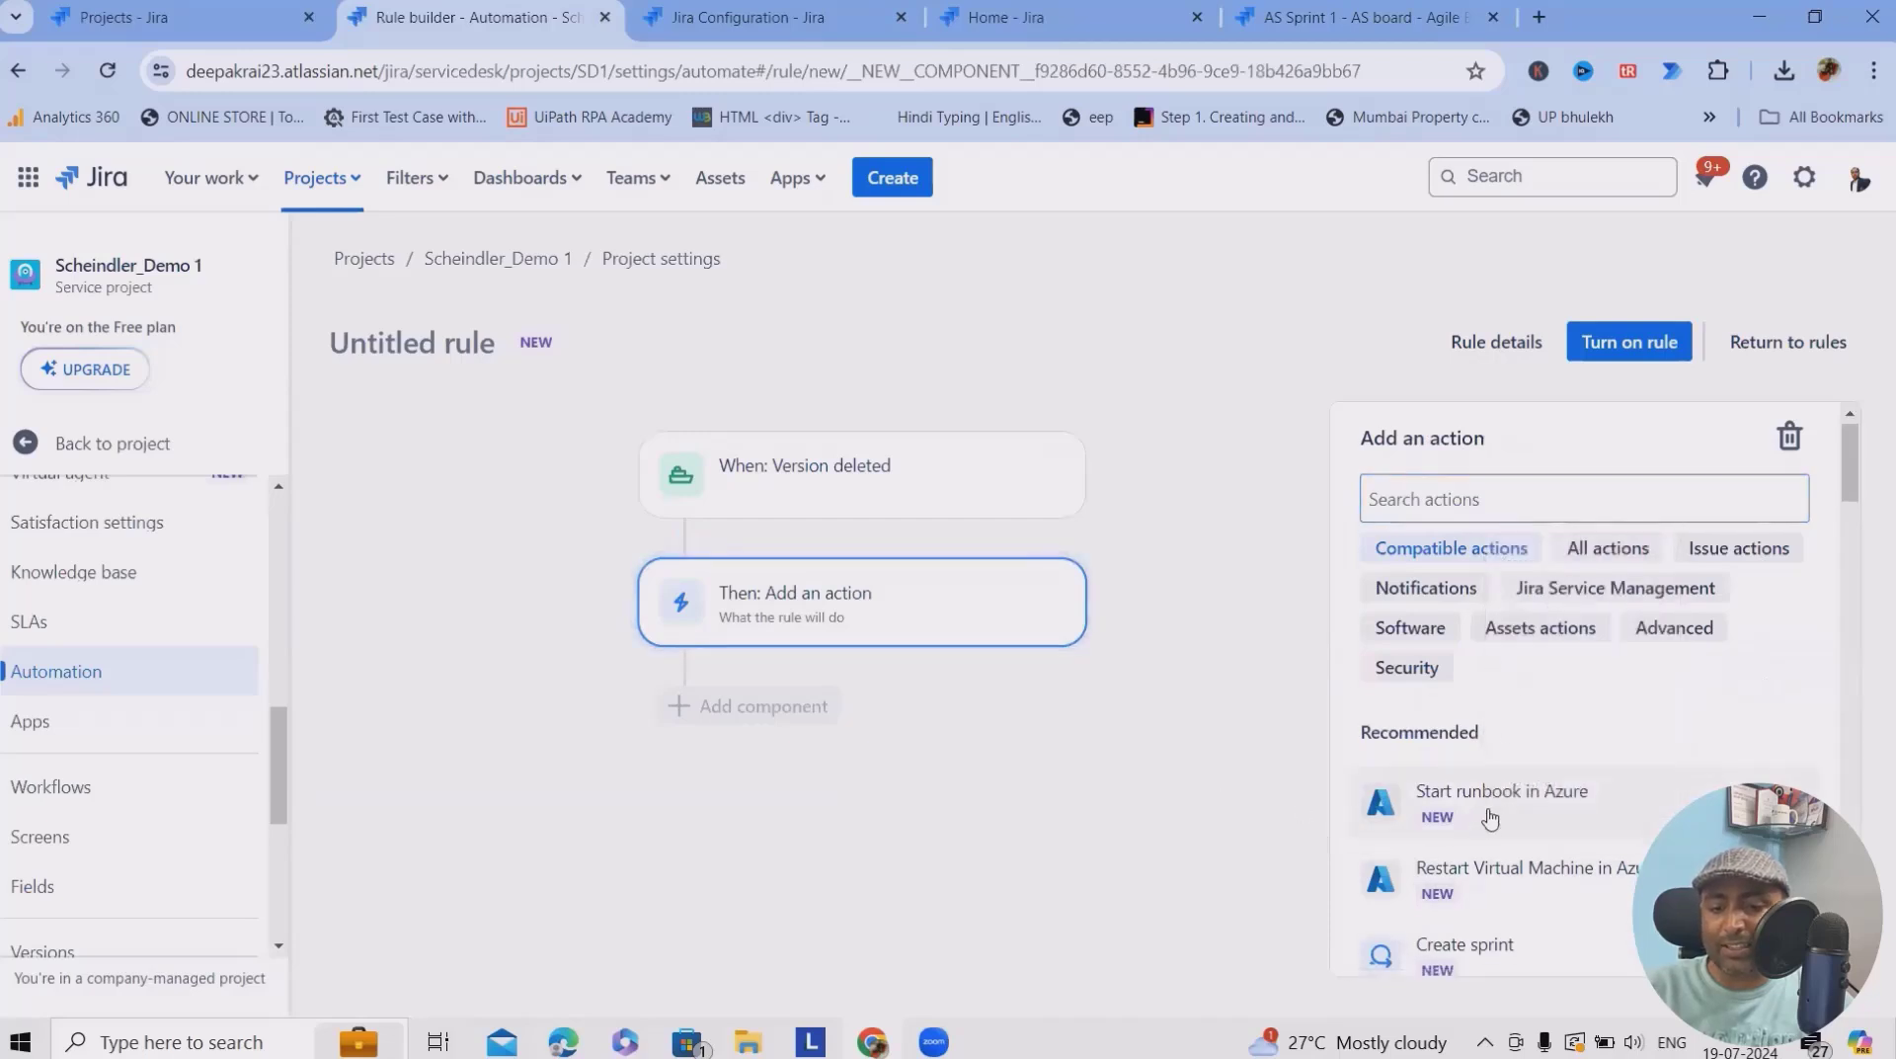
pyautogui.write('email')
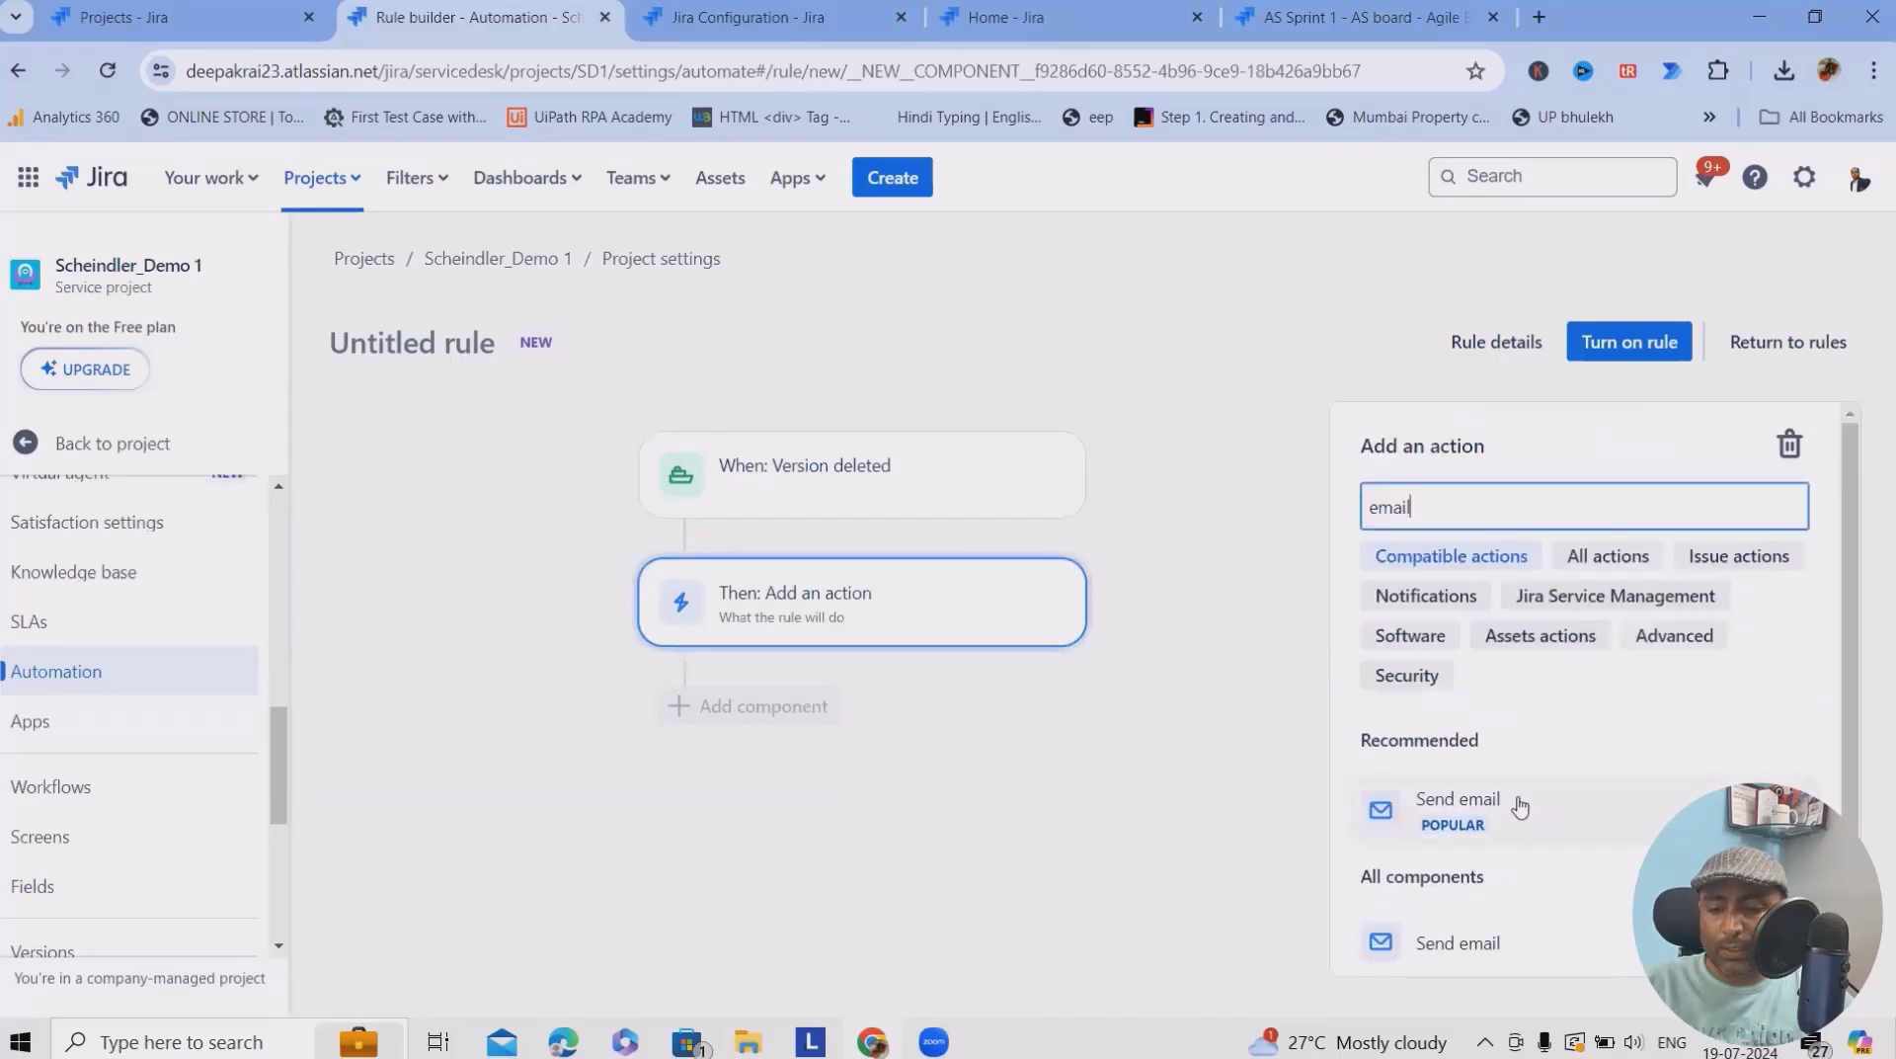
pyautogui.click(1511, 800)
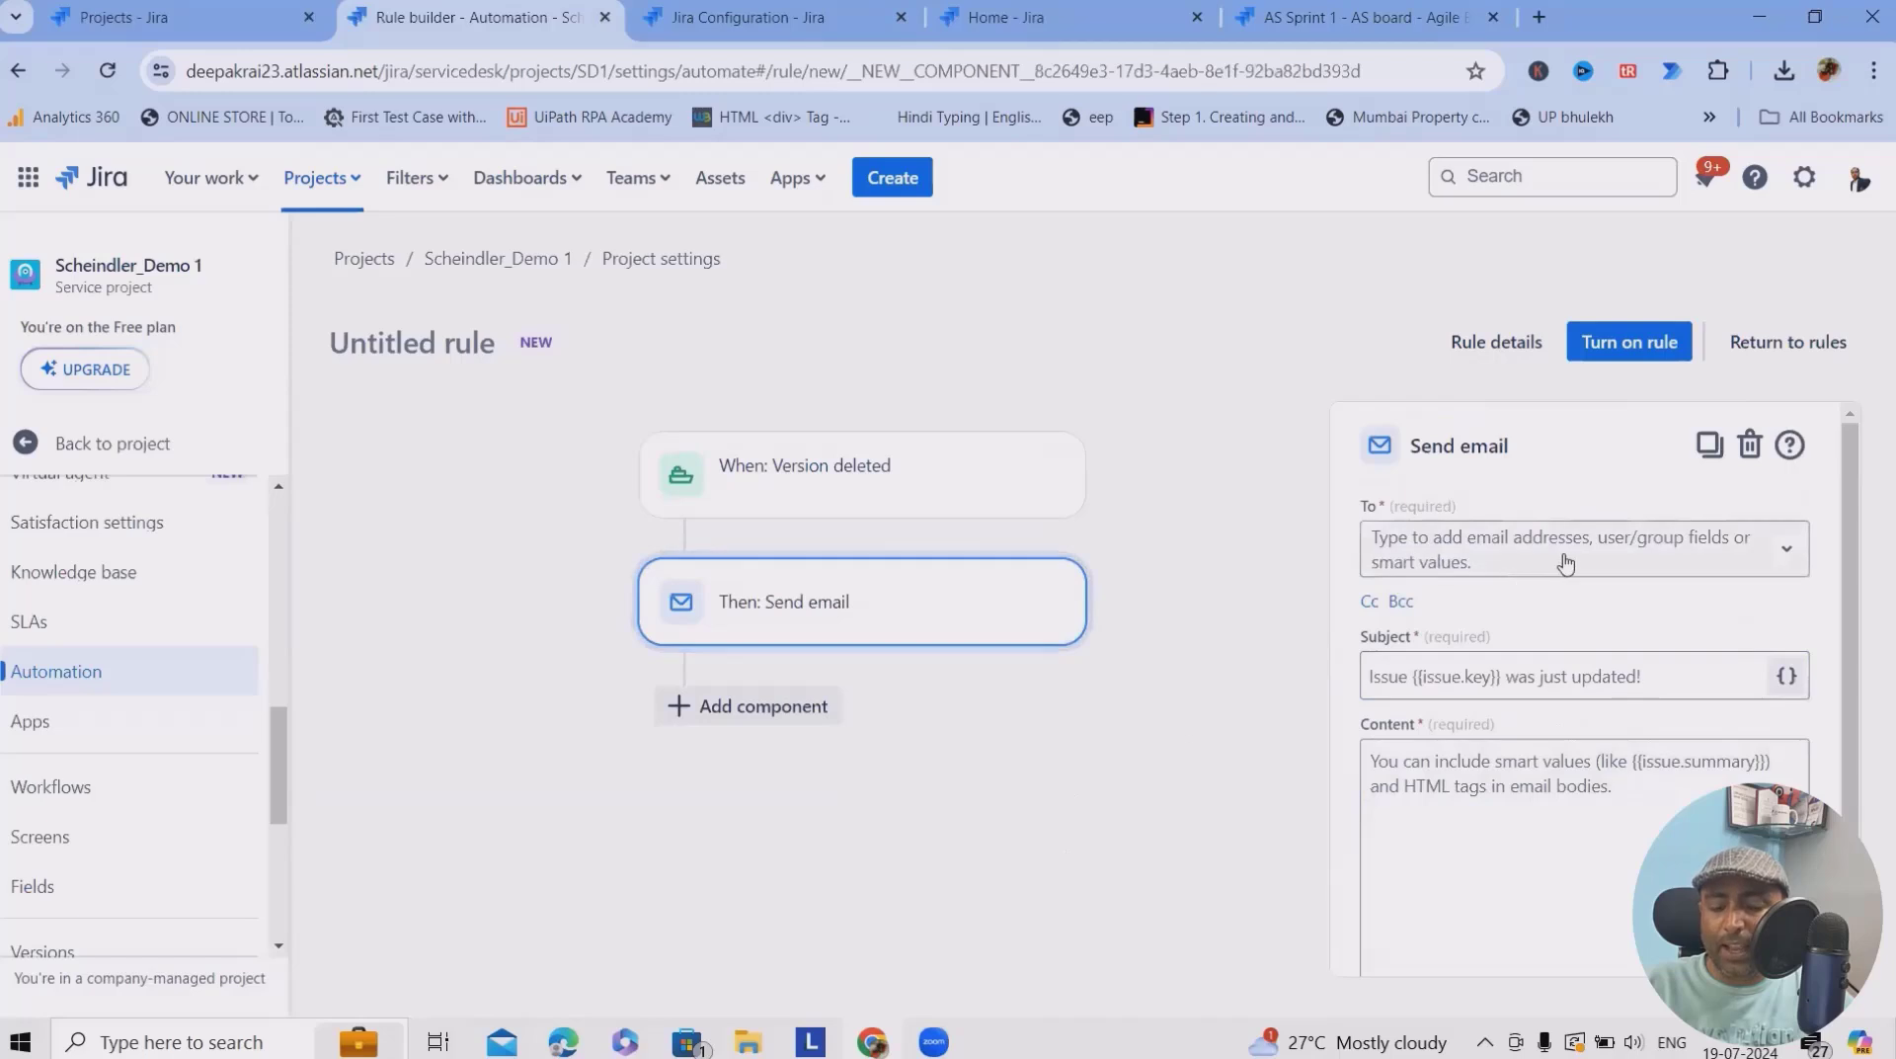
# Set the email recipients to Reporter and Assignee
pyautogui.click(1562, 554)
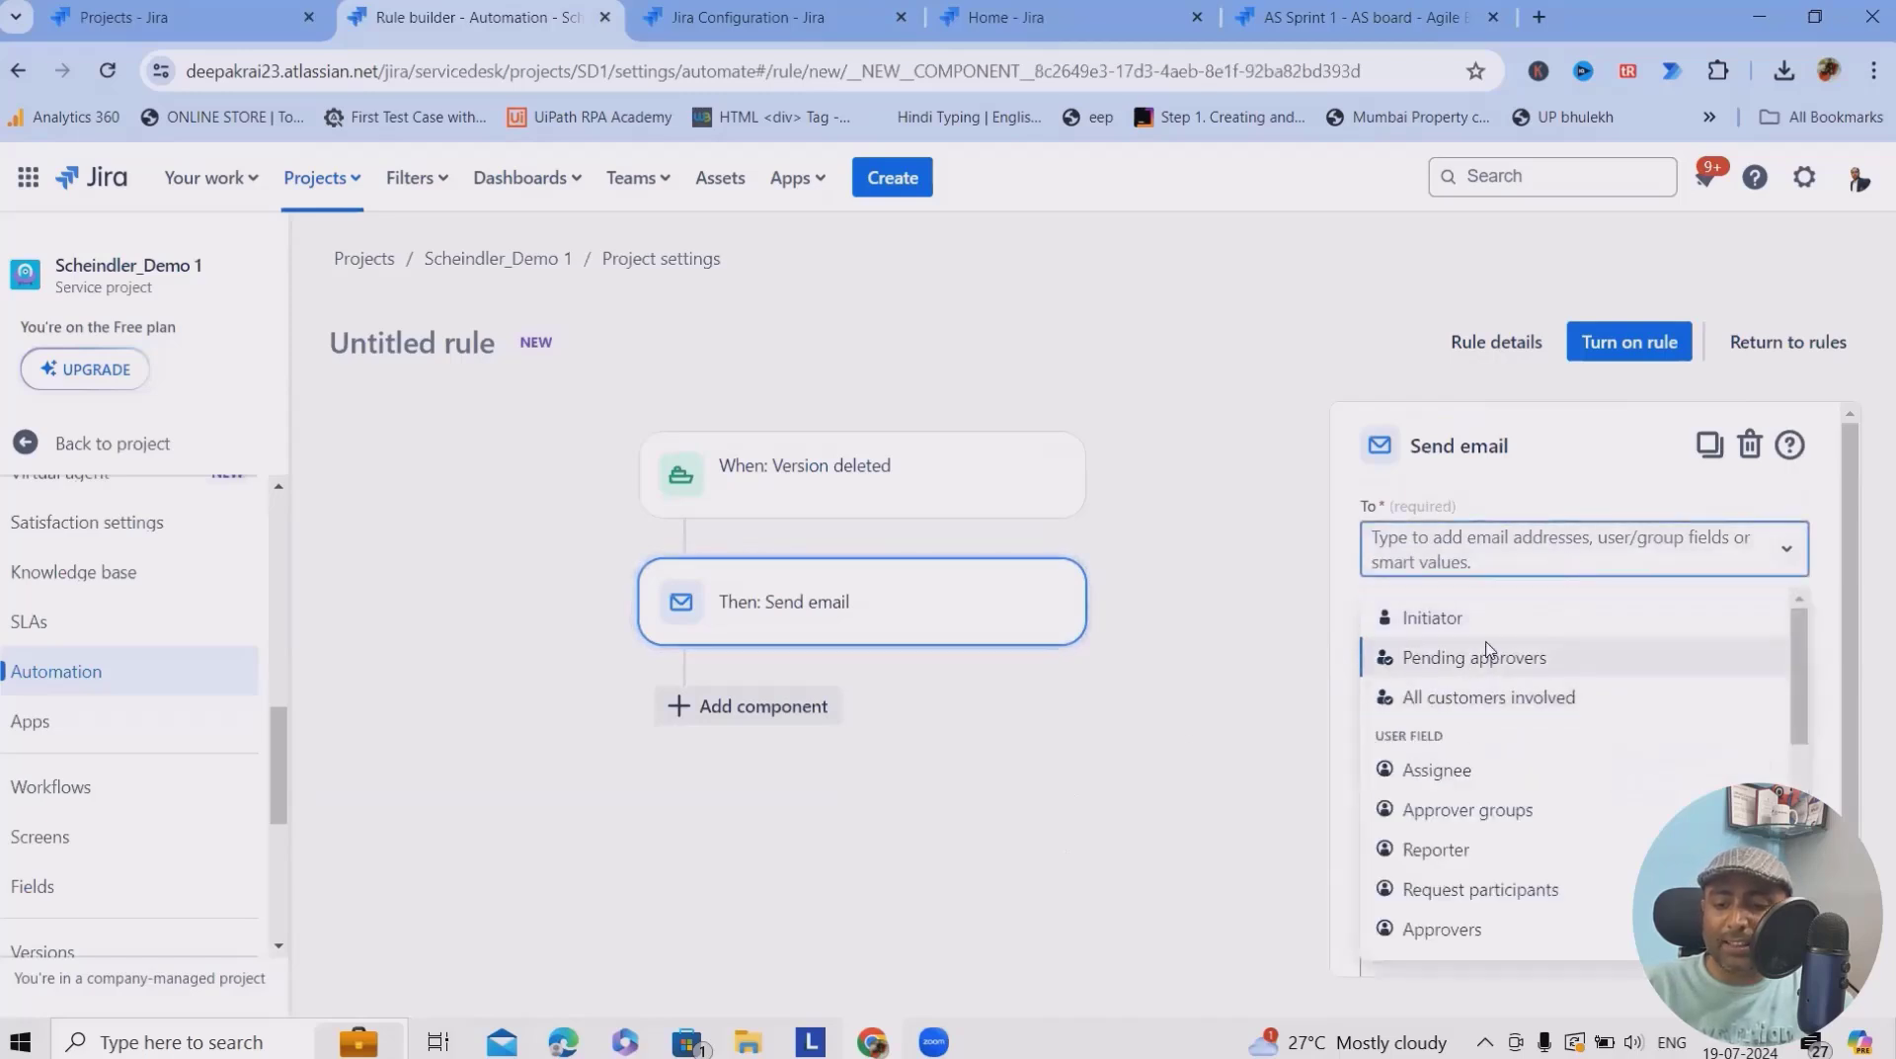
pyautogui.click(1491, 849)
pyautogui.write('ass')
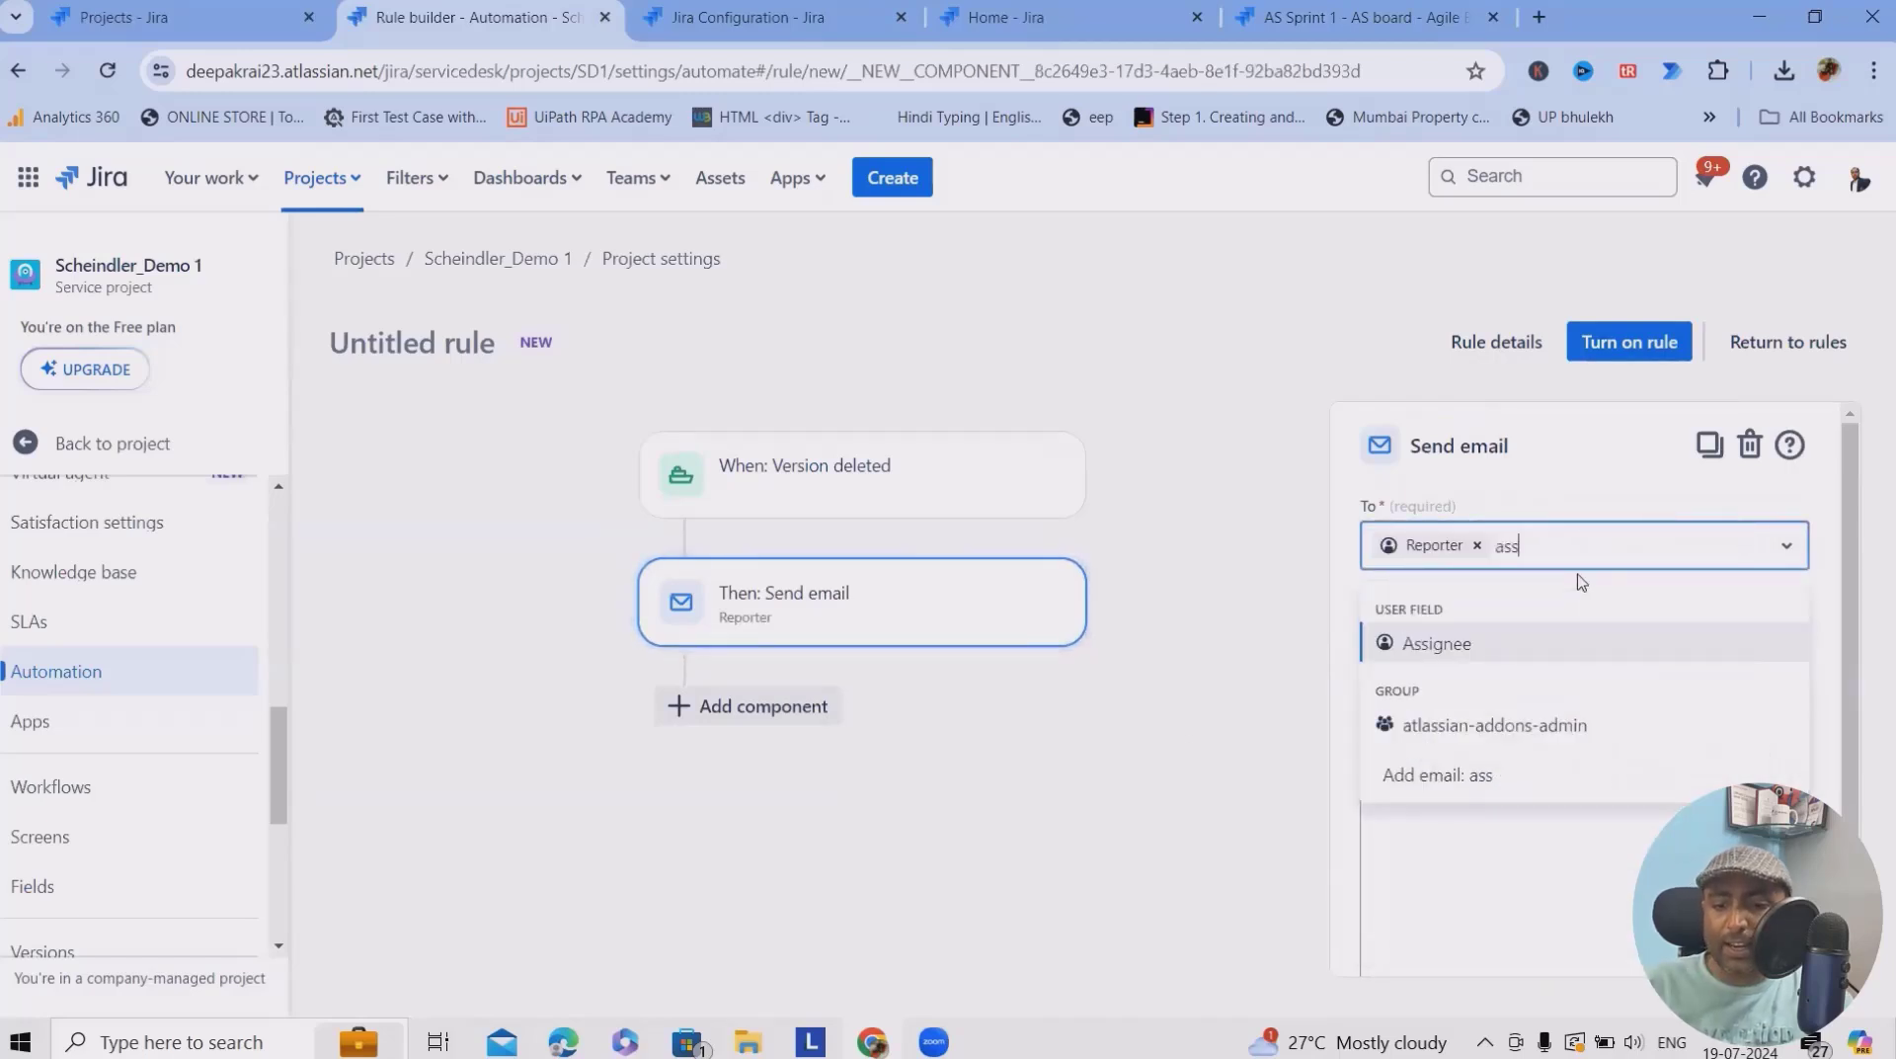
pyautogui.click(1438, 647)
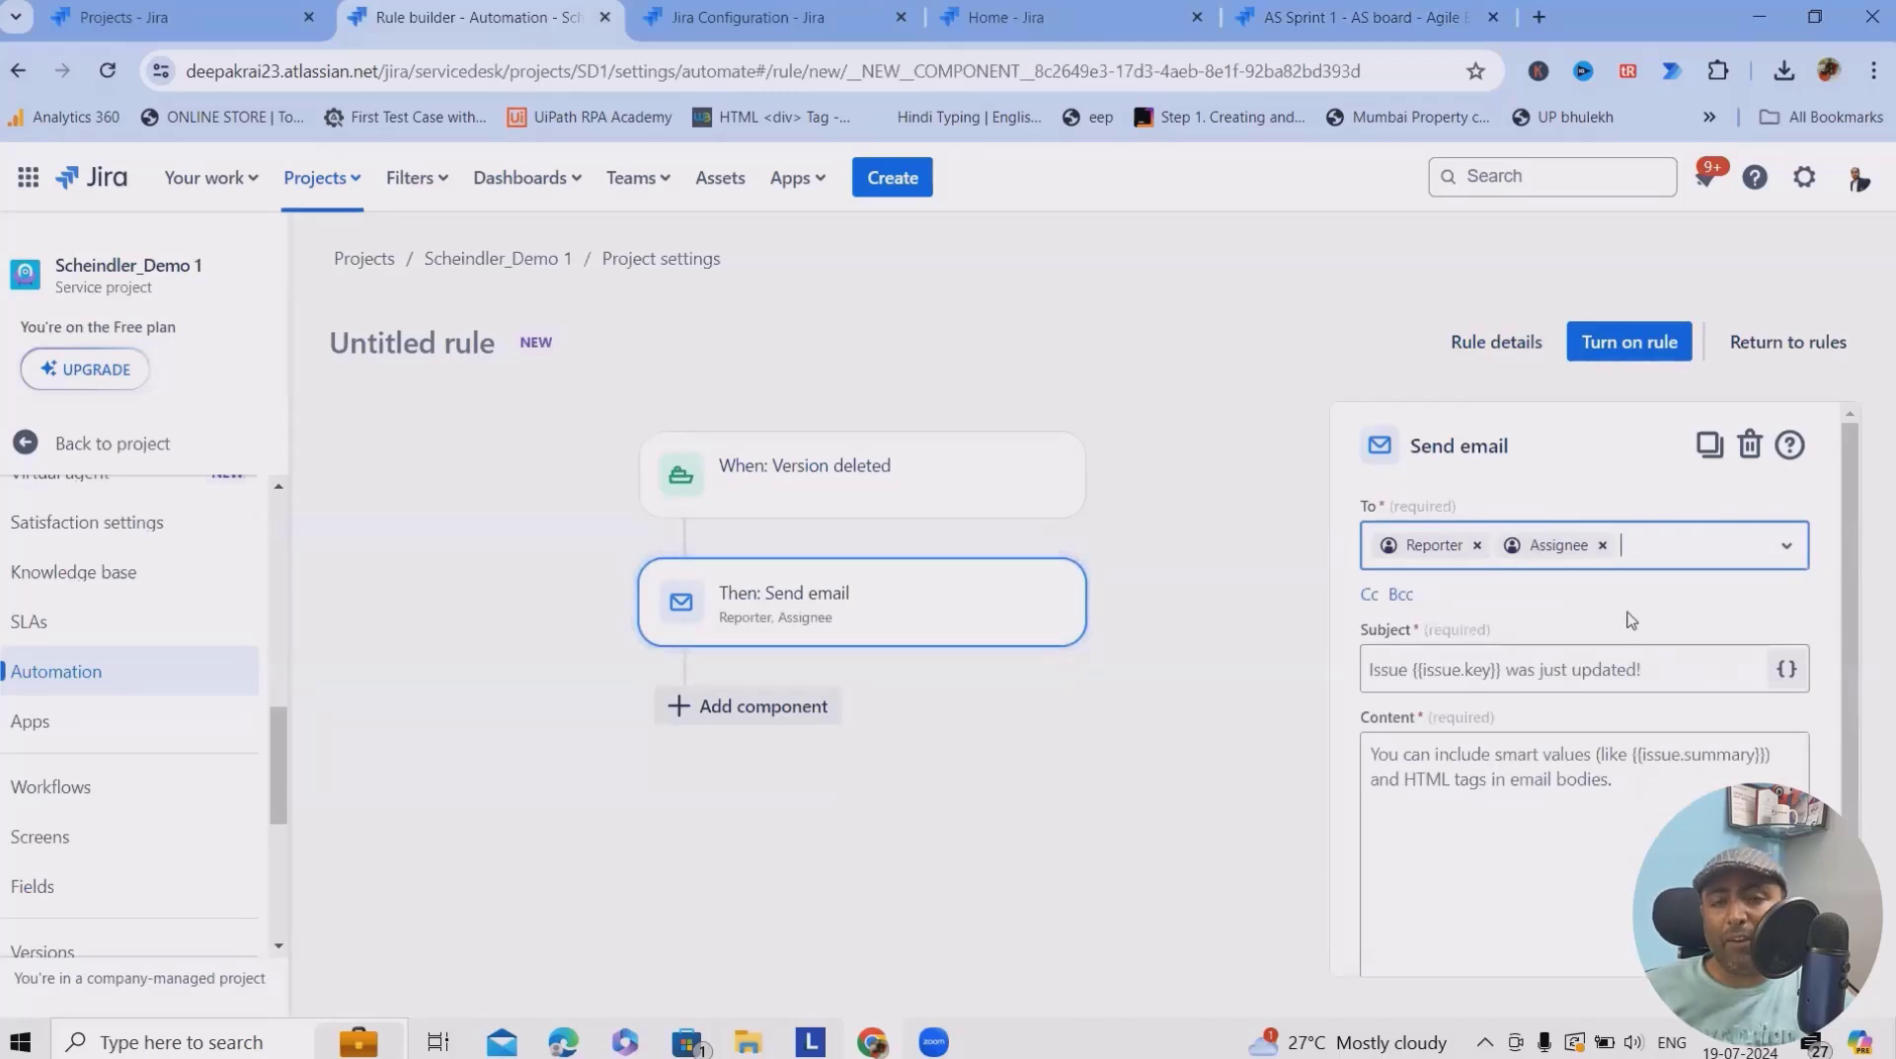
# Enter "Issue {{issue.key}}" as the email subject
pyautogui.click(1516, 668)
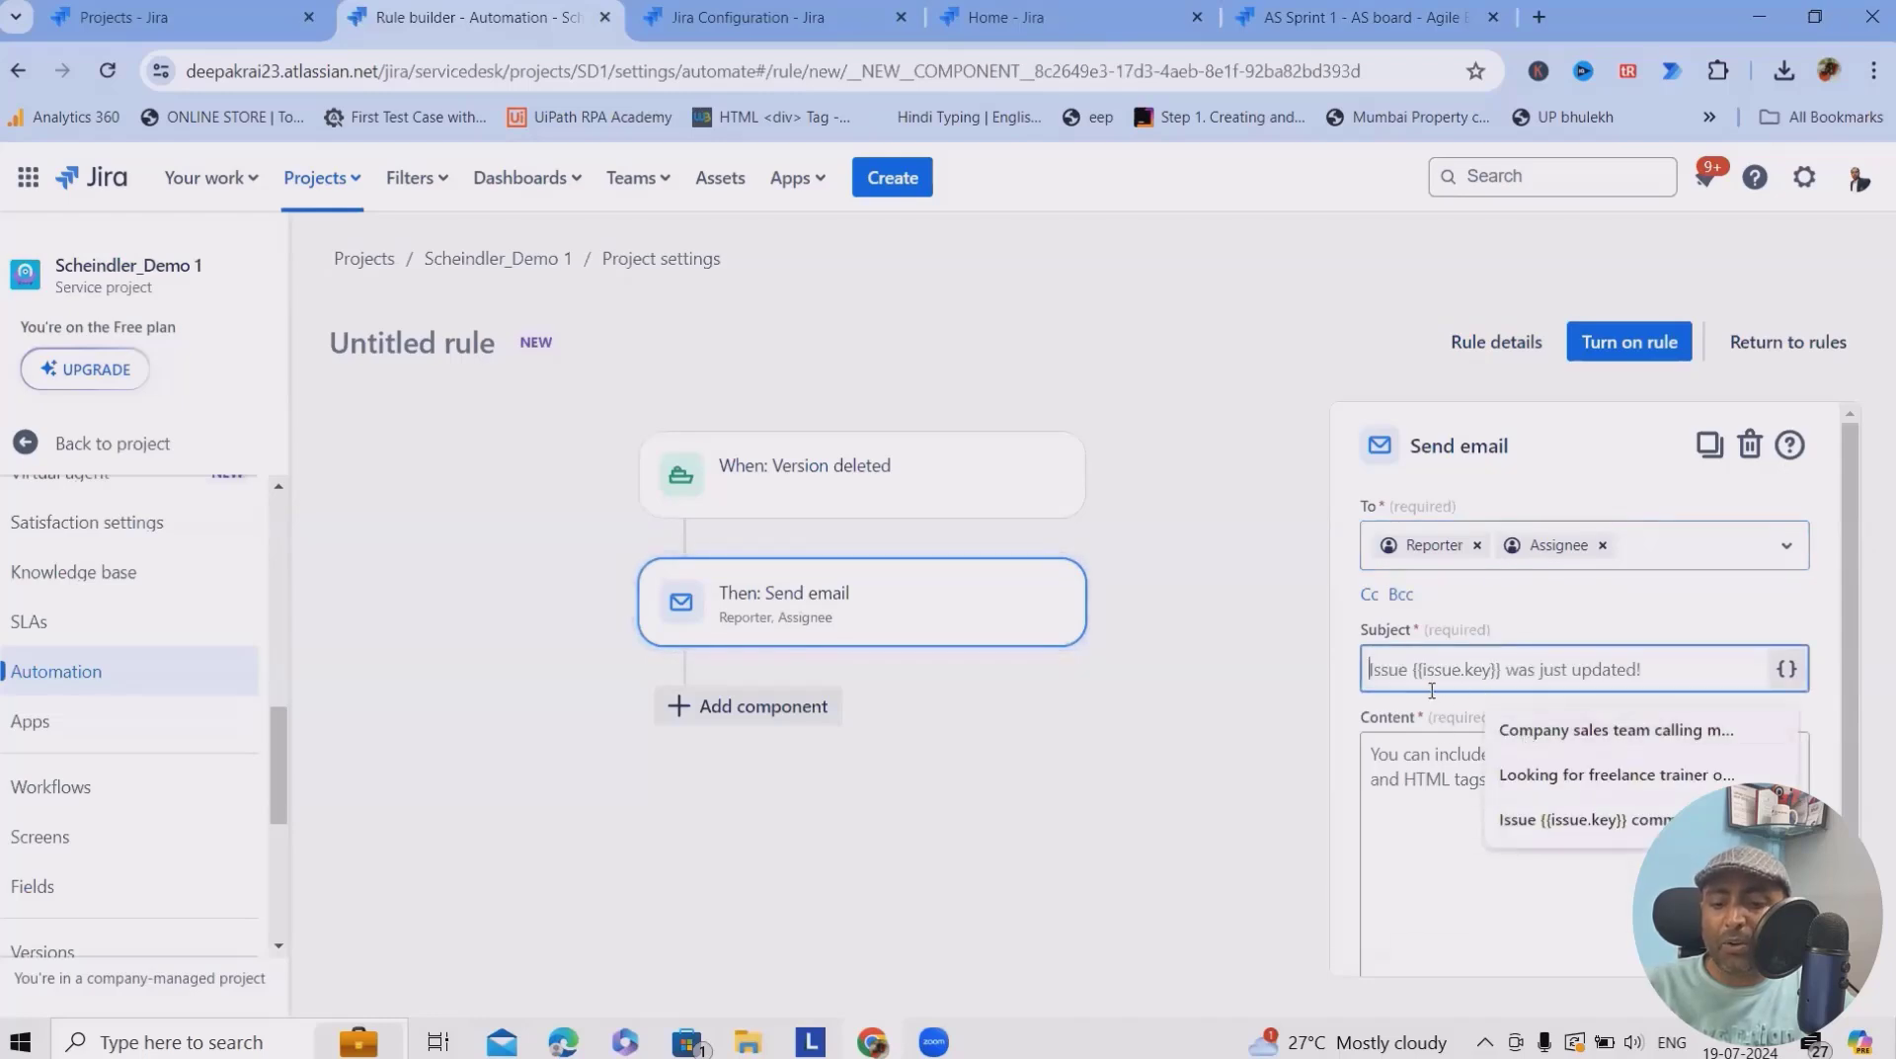
pyautogui.write('Iss')
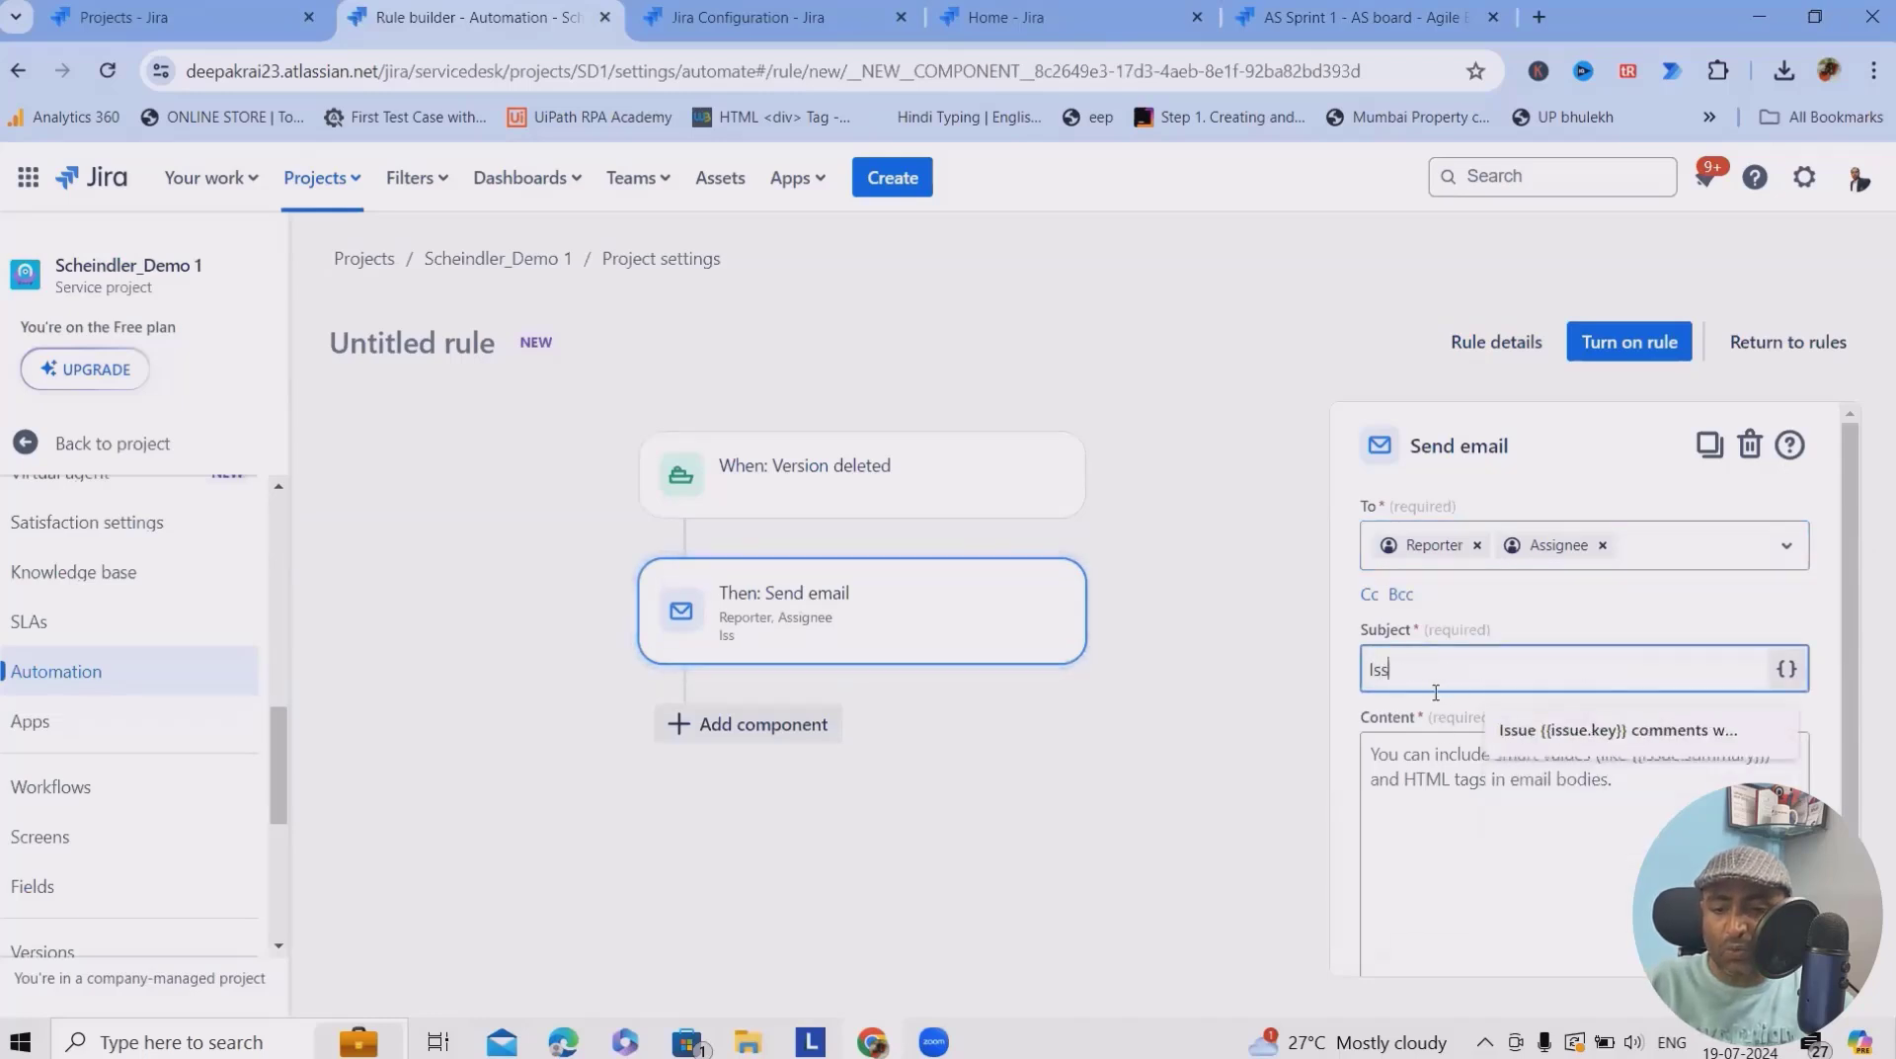
pyautogui.write('ue {{issue.key}}')
# Write the email content "This Version deleted by {{Issue.user}}" and finish configuring the action
pyautogui.click(1565, 852)
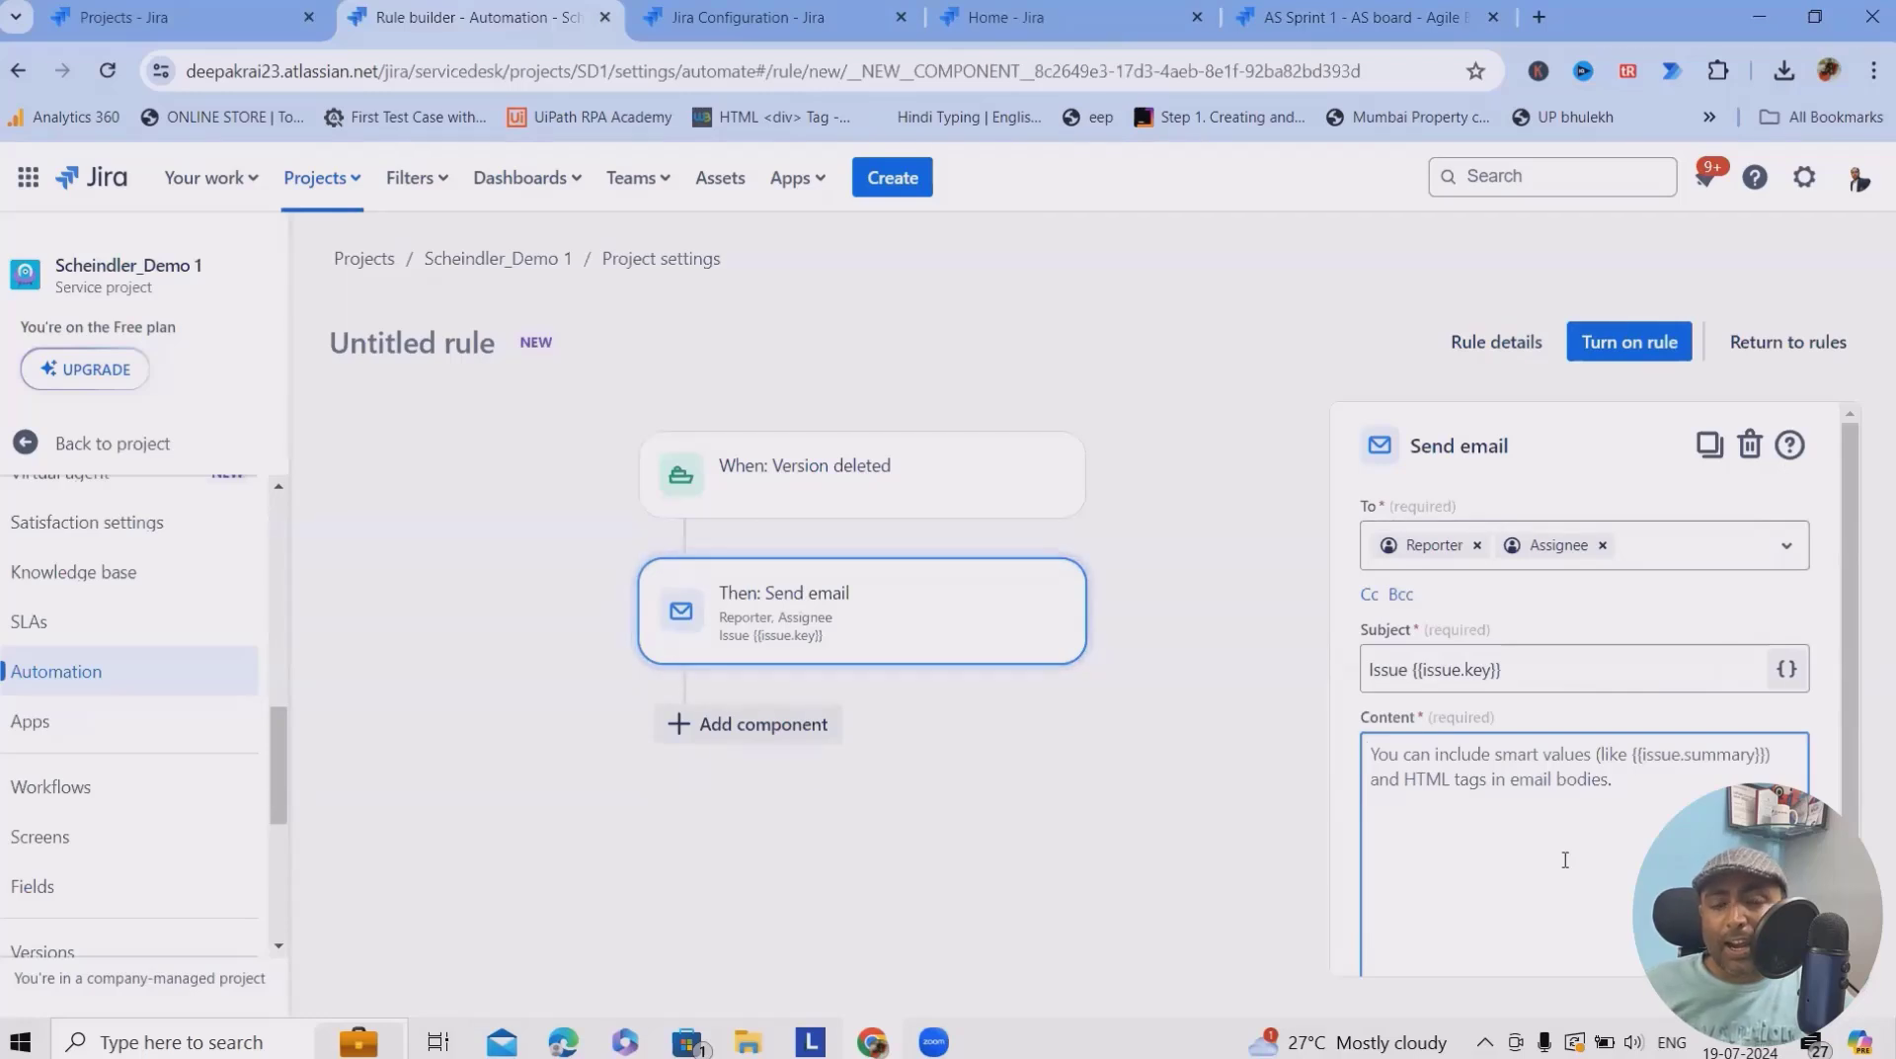
pyautogui.write('This is')
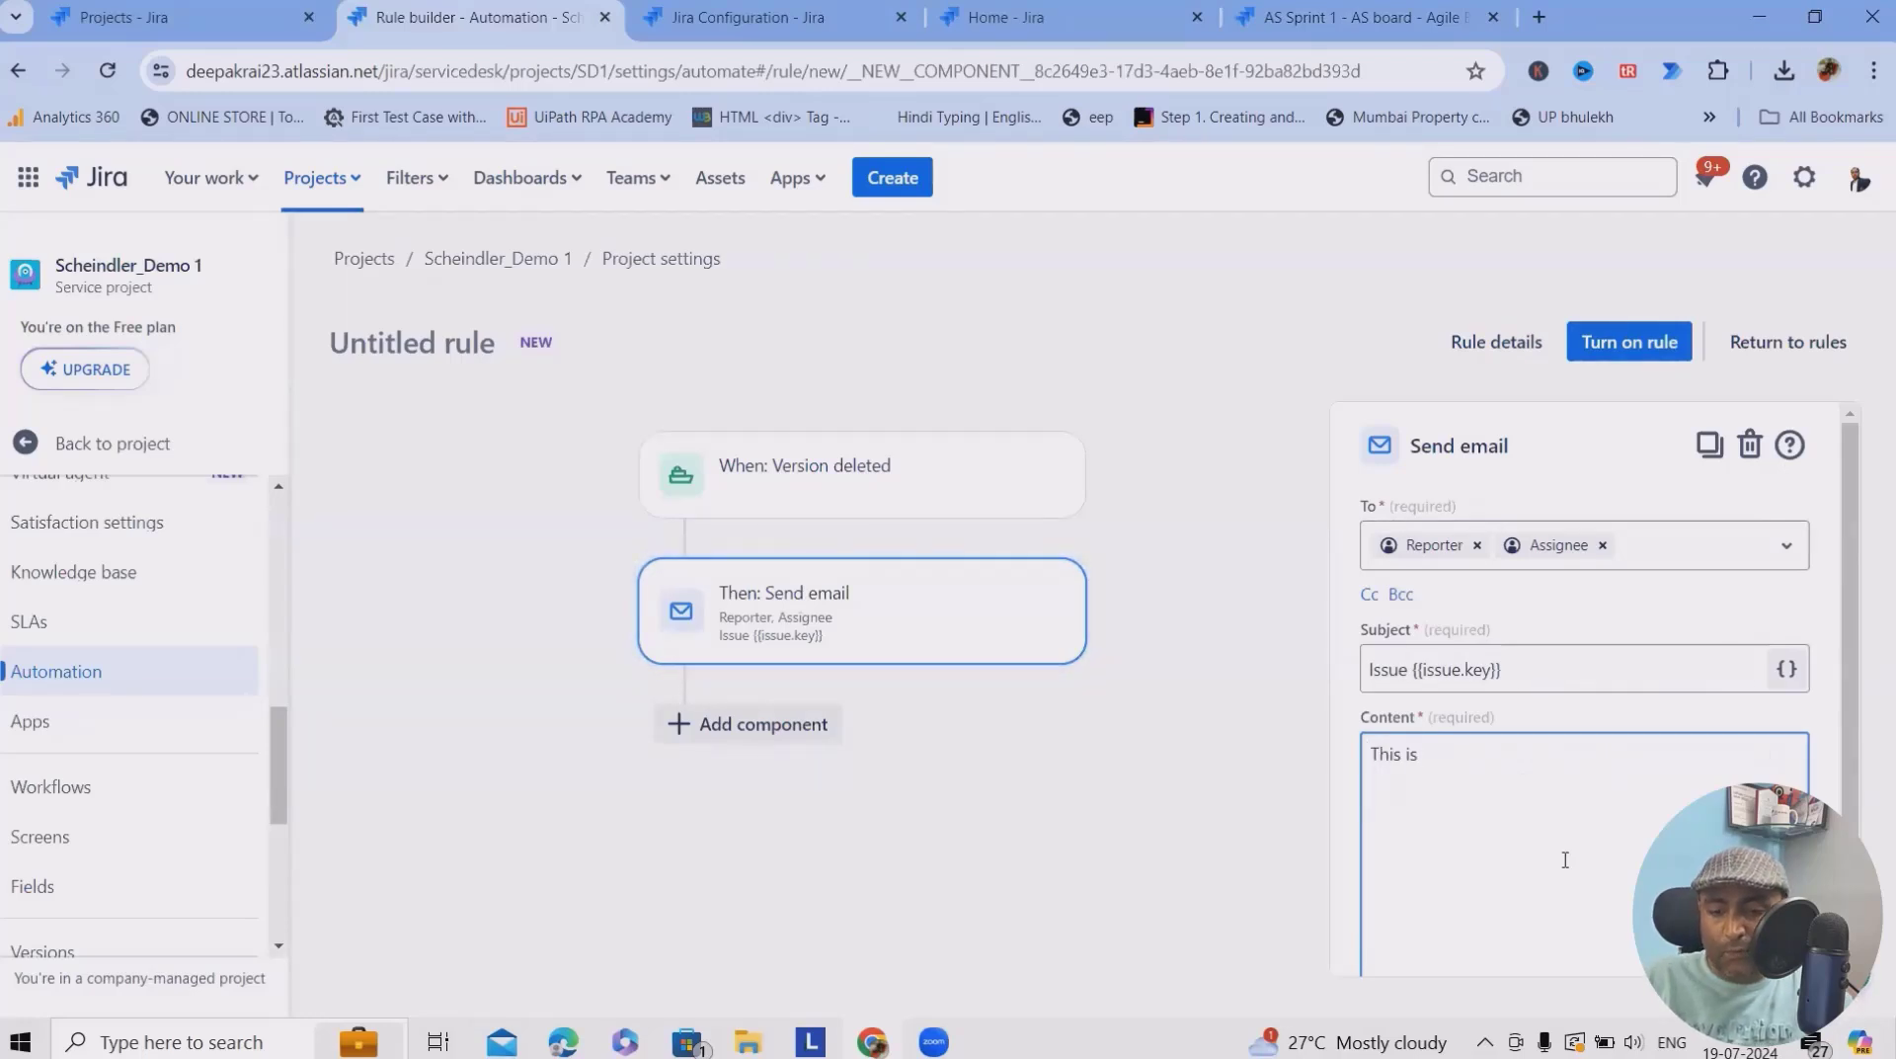
pyautogui.press('BackSpace')
pyautogui.press('BackSpace')
pyautogui.press('BackSpace')
pyautogui.write('Version deleted by issue')
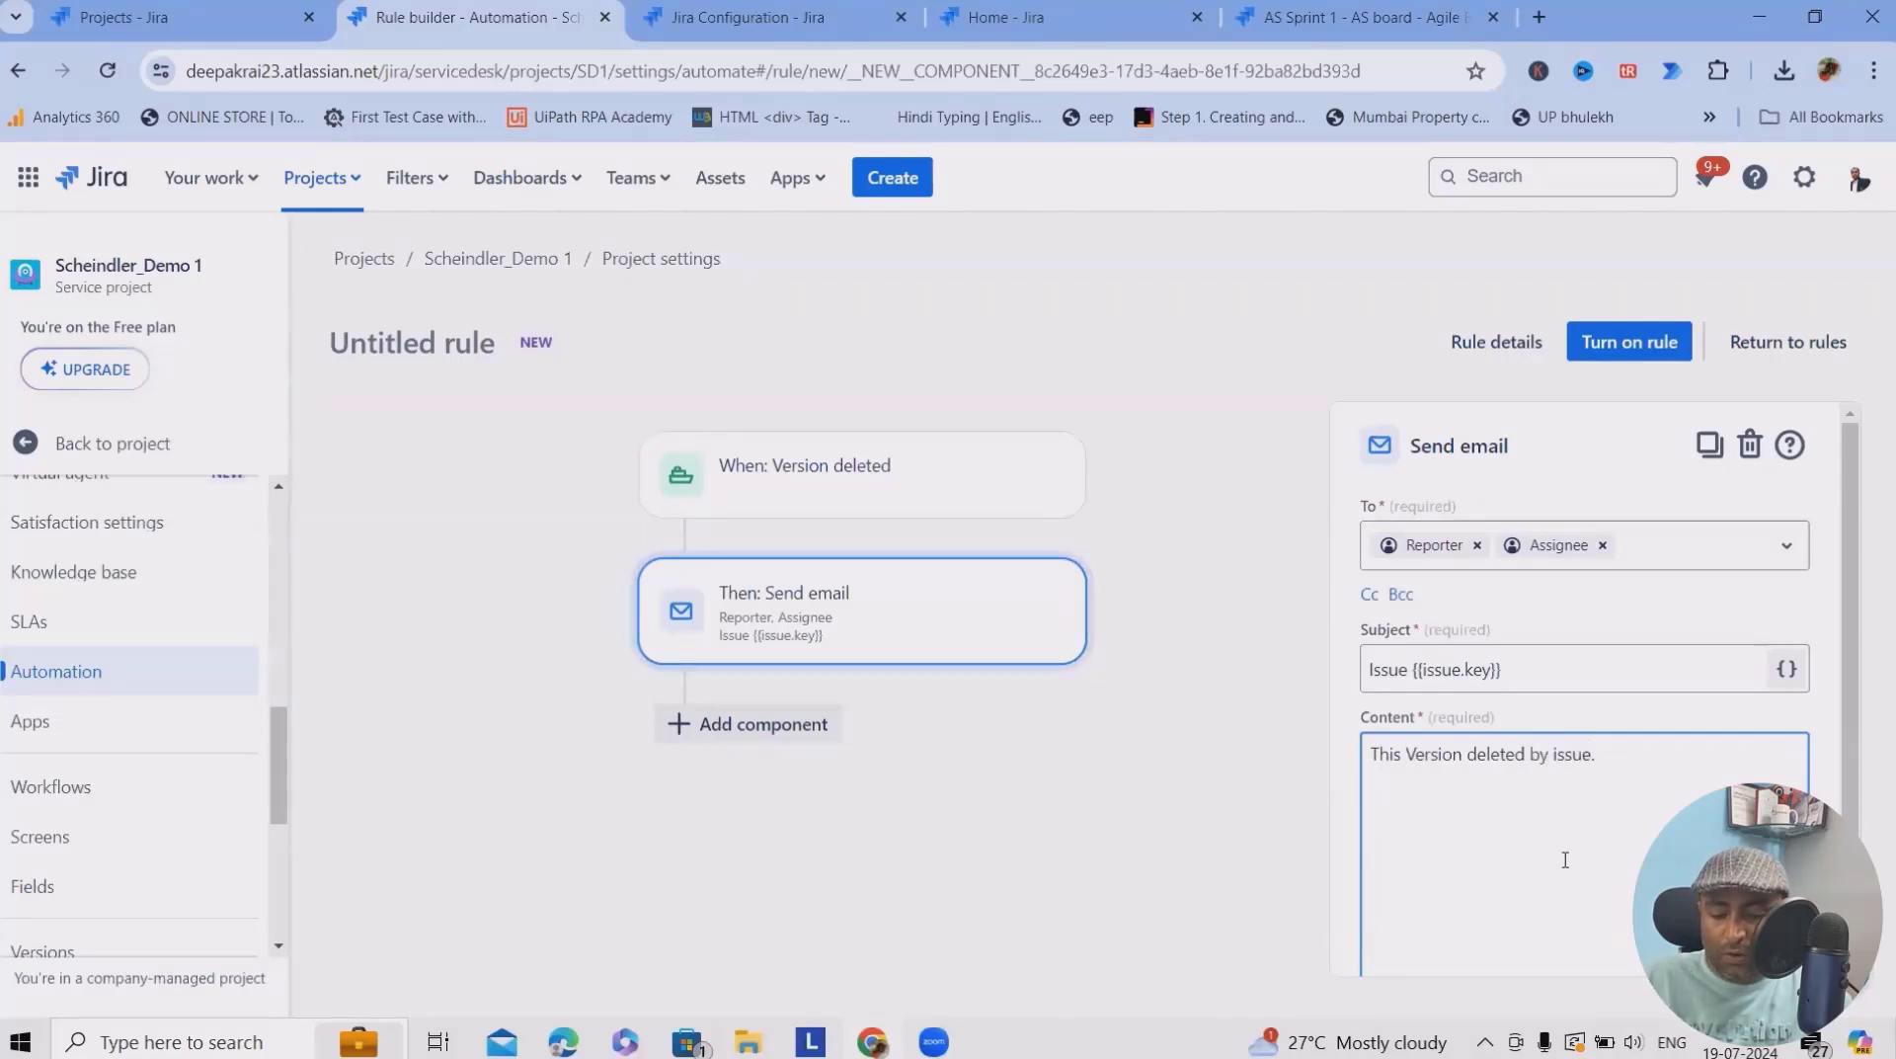
pyautogui.write('.')
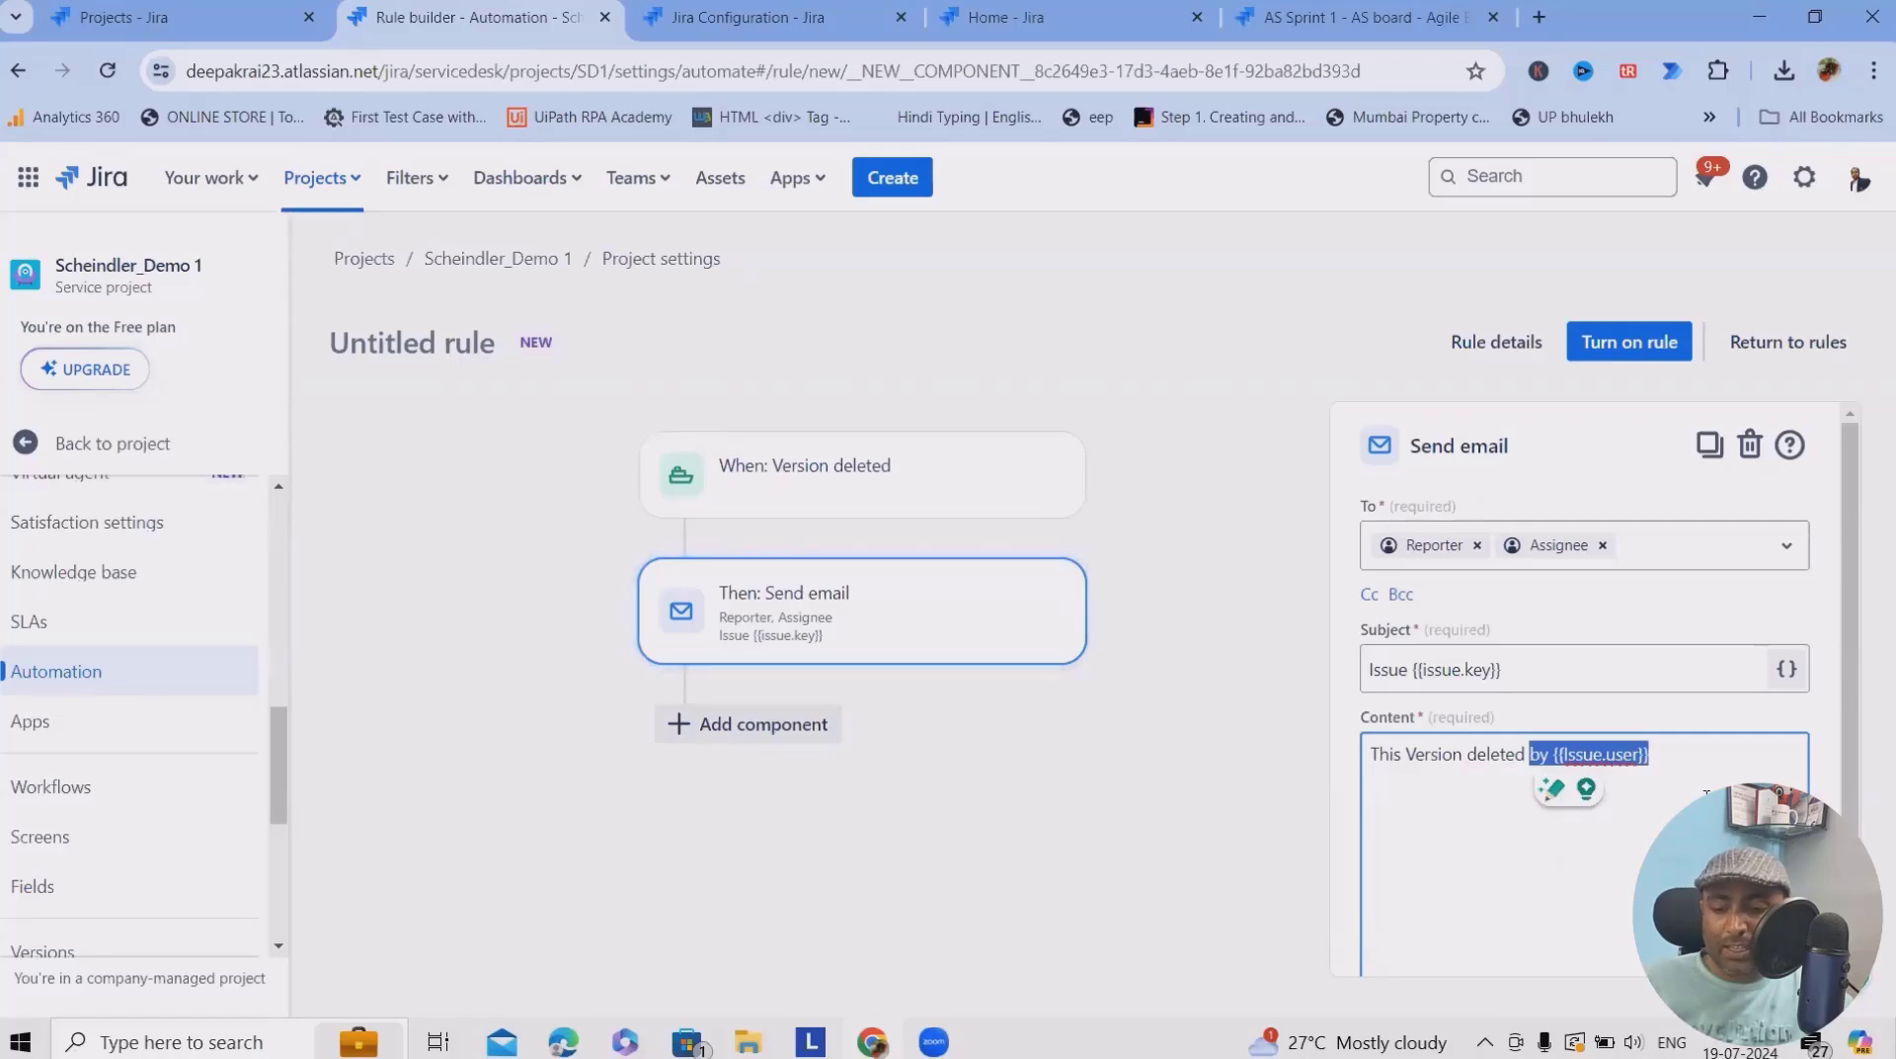
pyautogui.press('BackSpace')
pyautogui.write('by user')
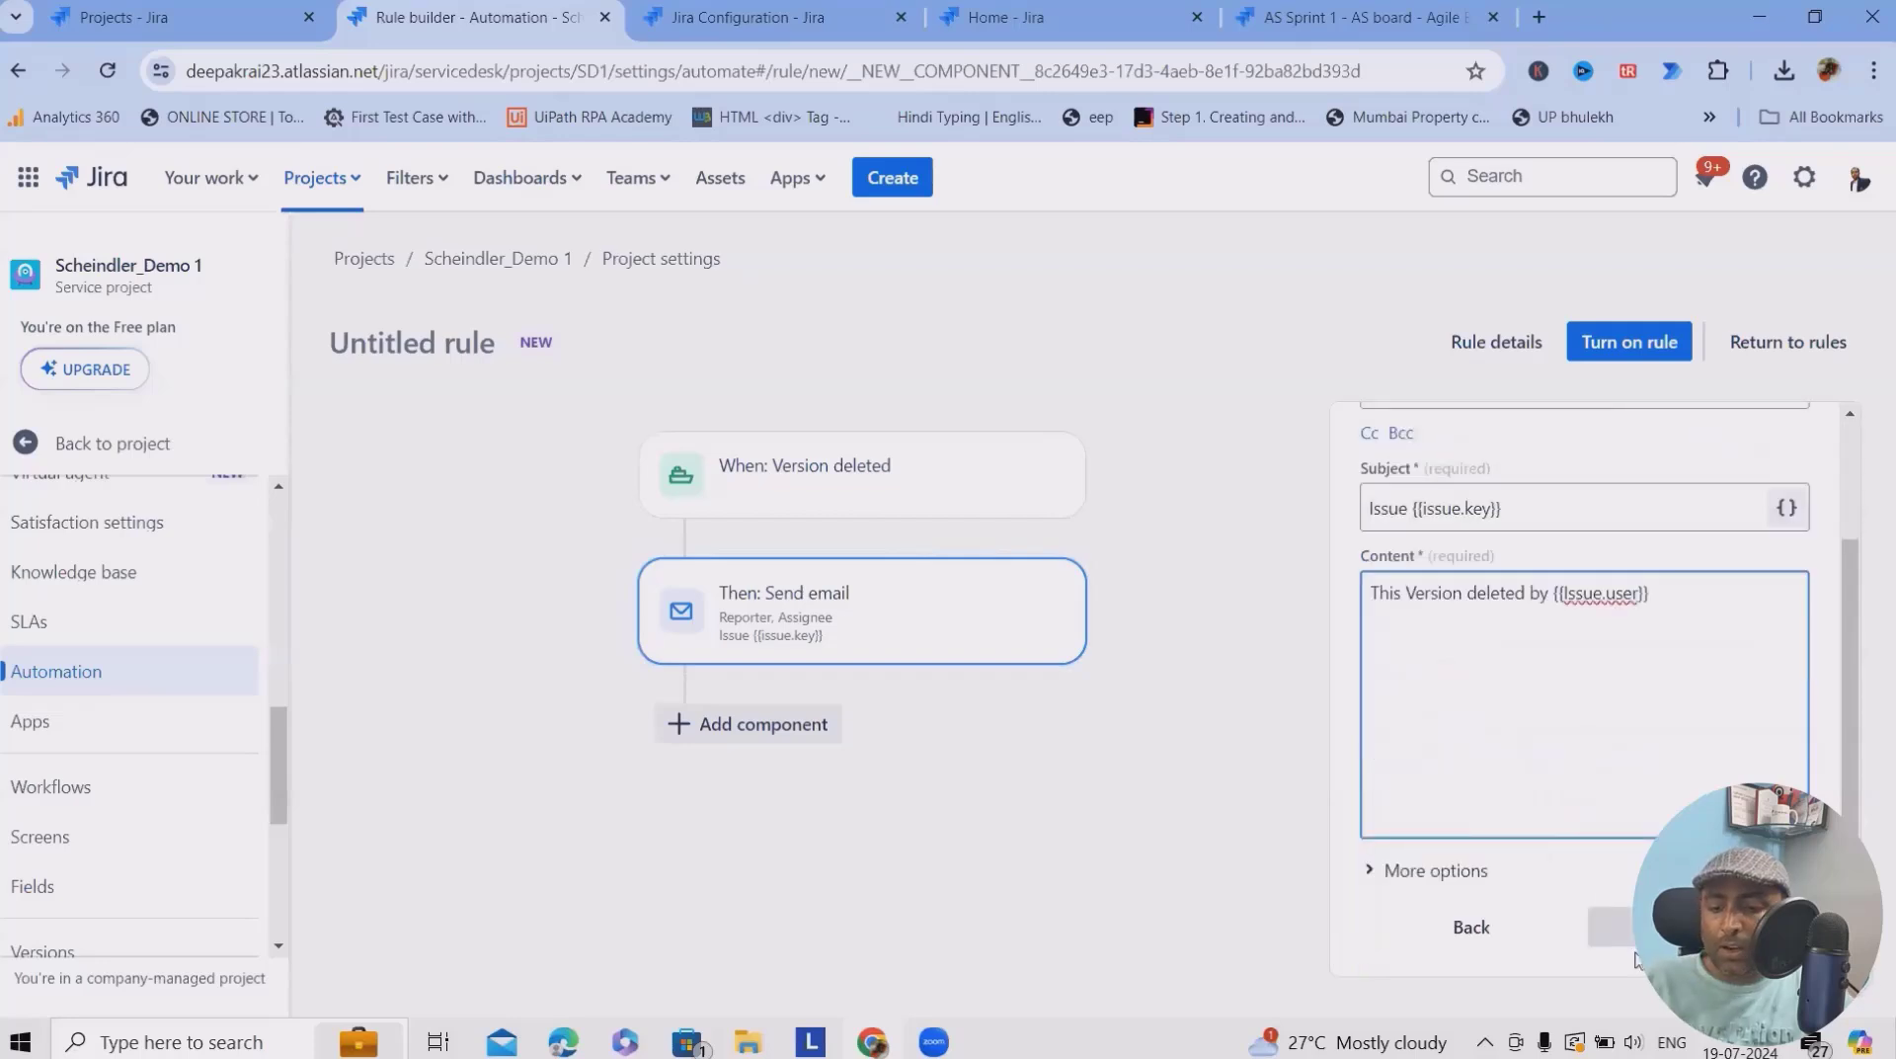
pyautogui.click(1698, 927)
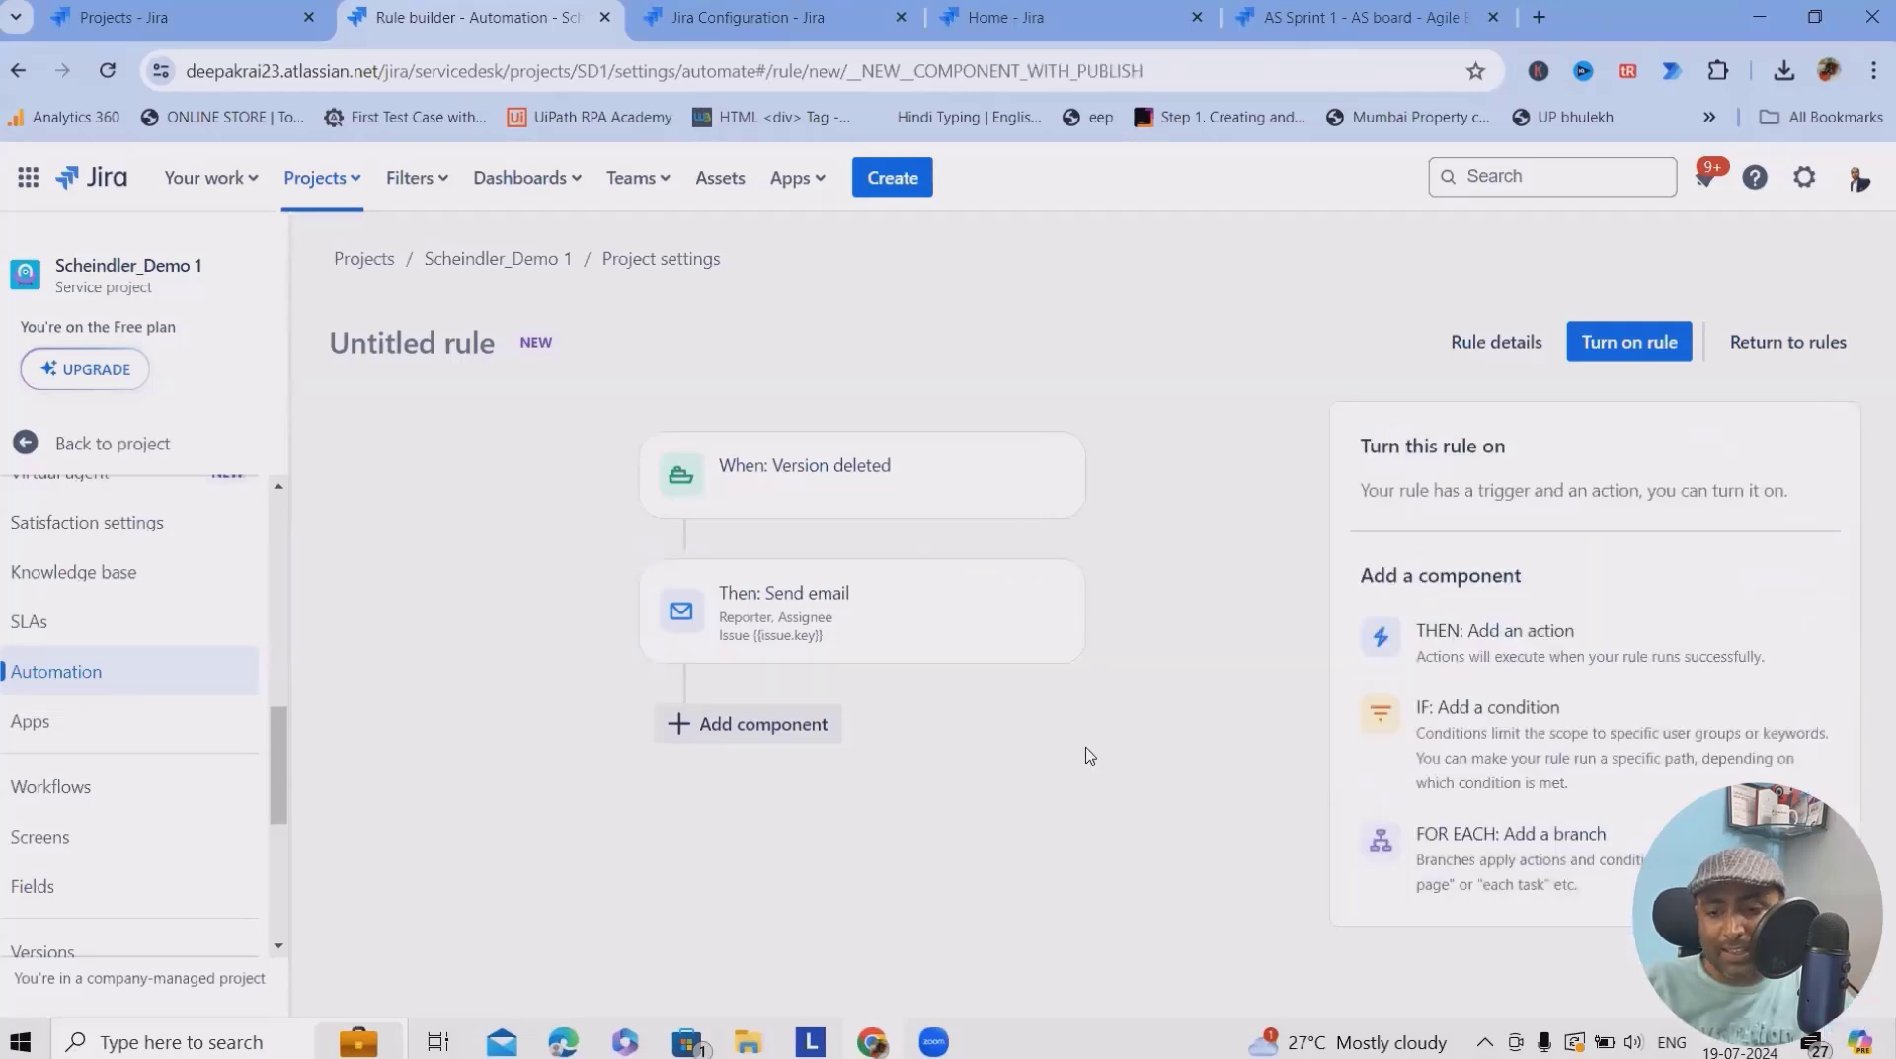
# Name the rule "Send Notification on release deletion", turn it on and update it
pyautogui.click(1629, 348)
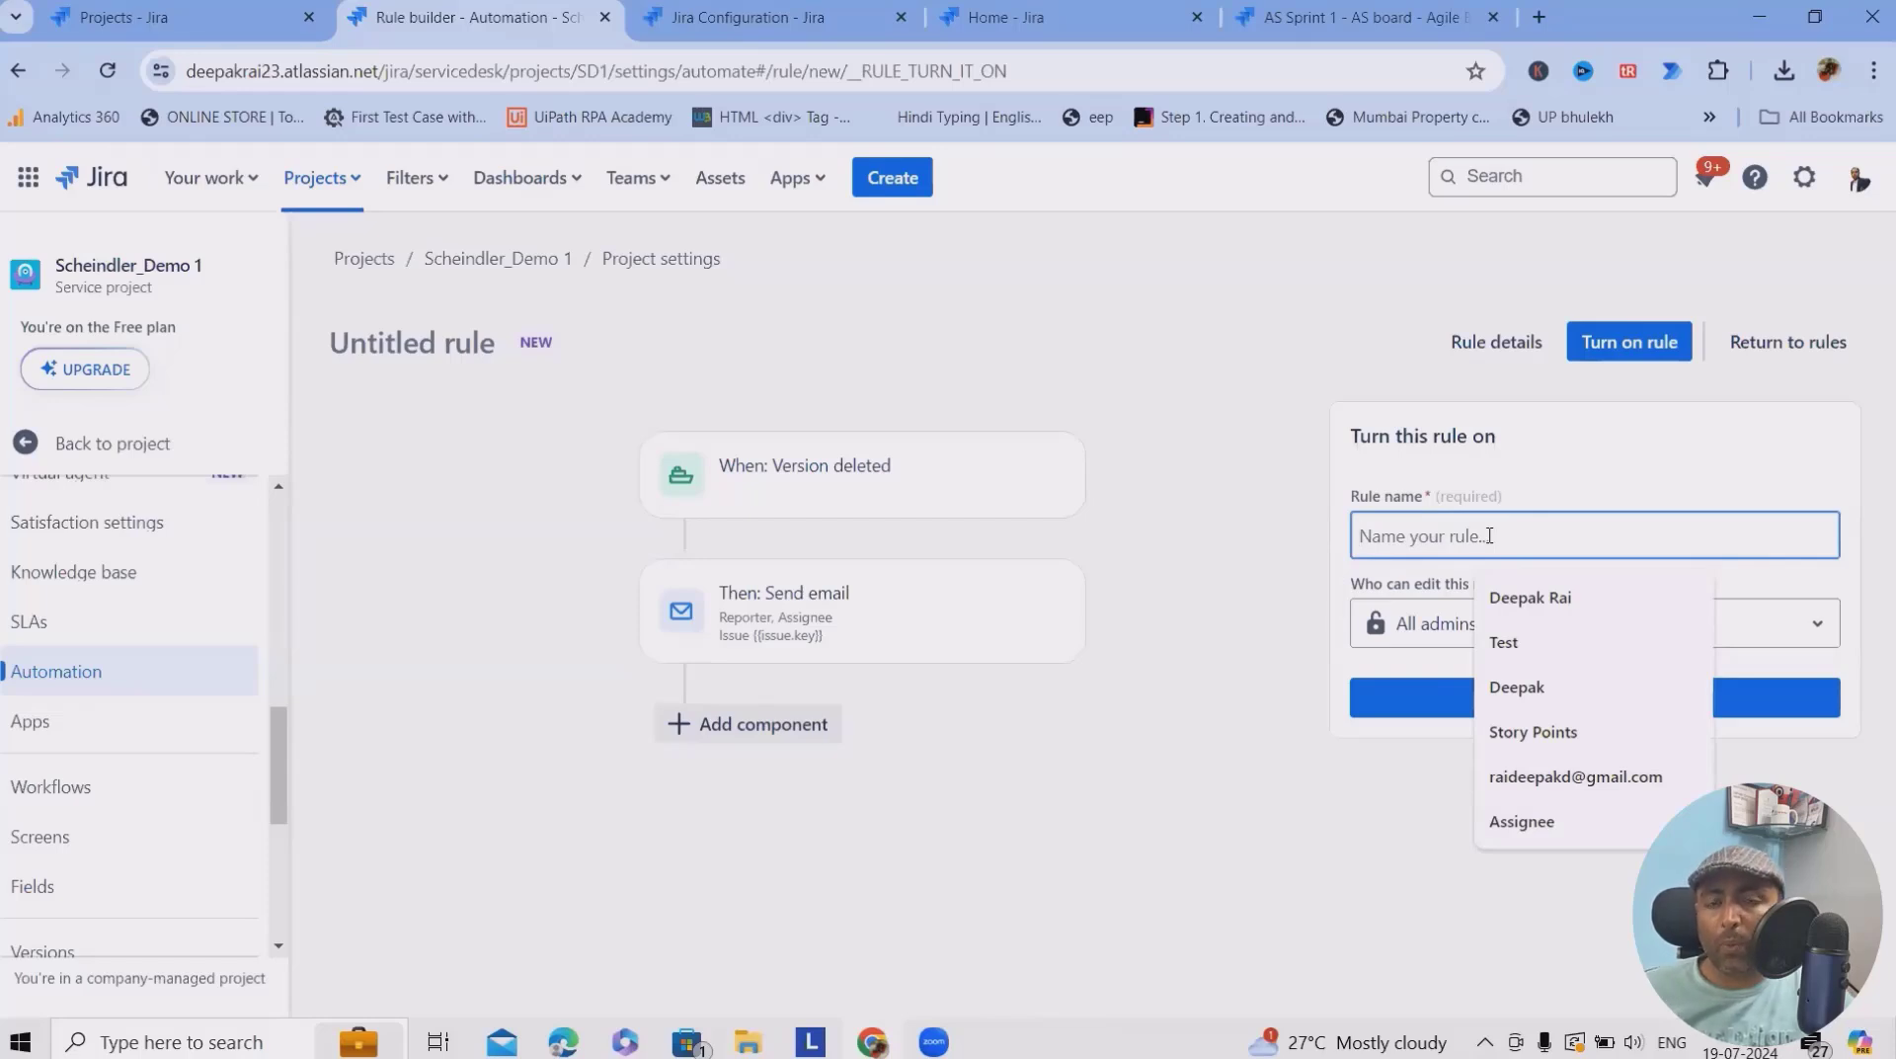
pyautogui.write('Send ')
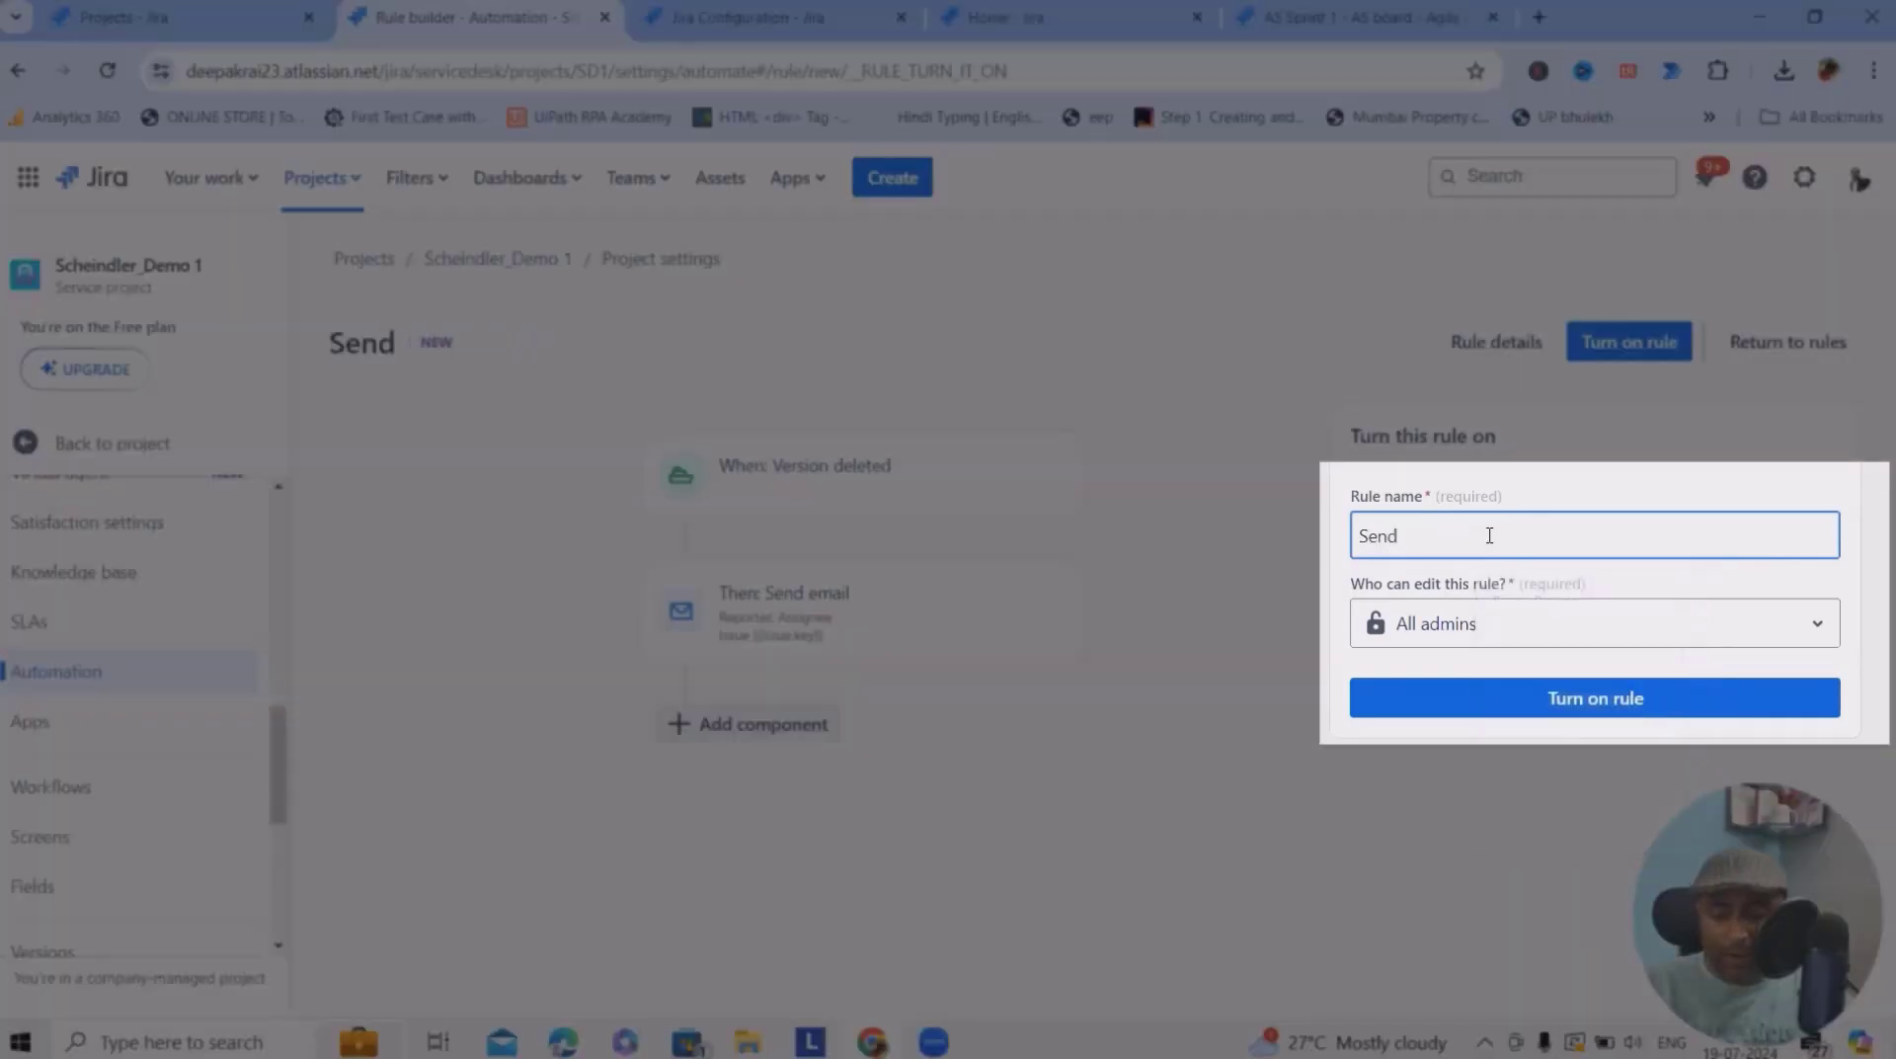
pyautogui.write('Notification on rleasse')
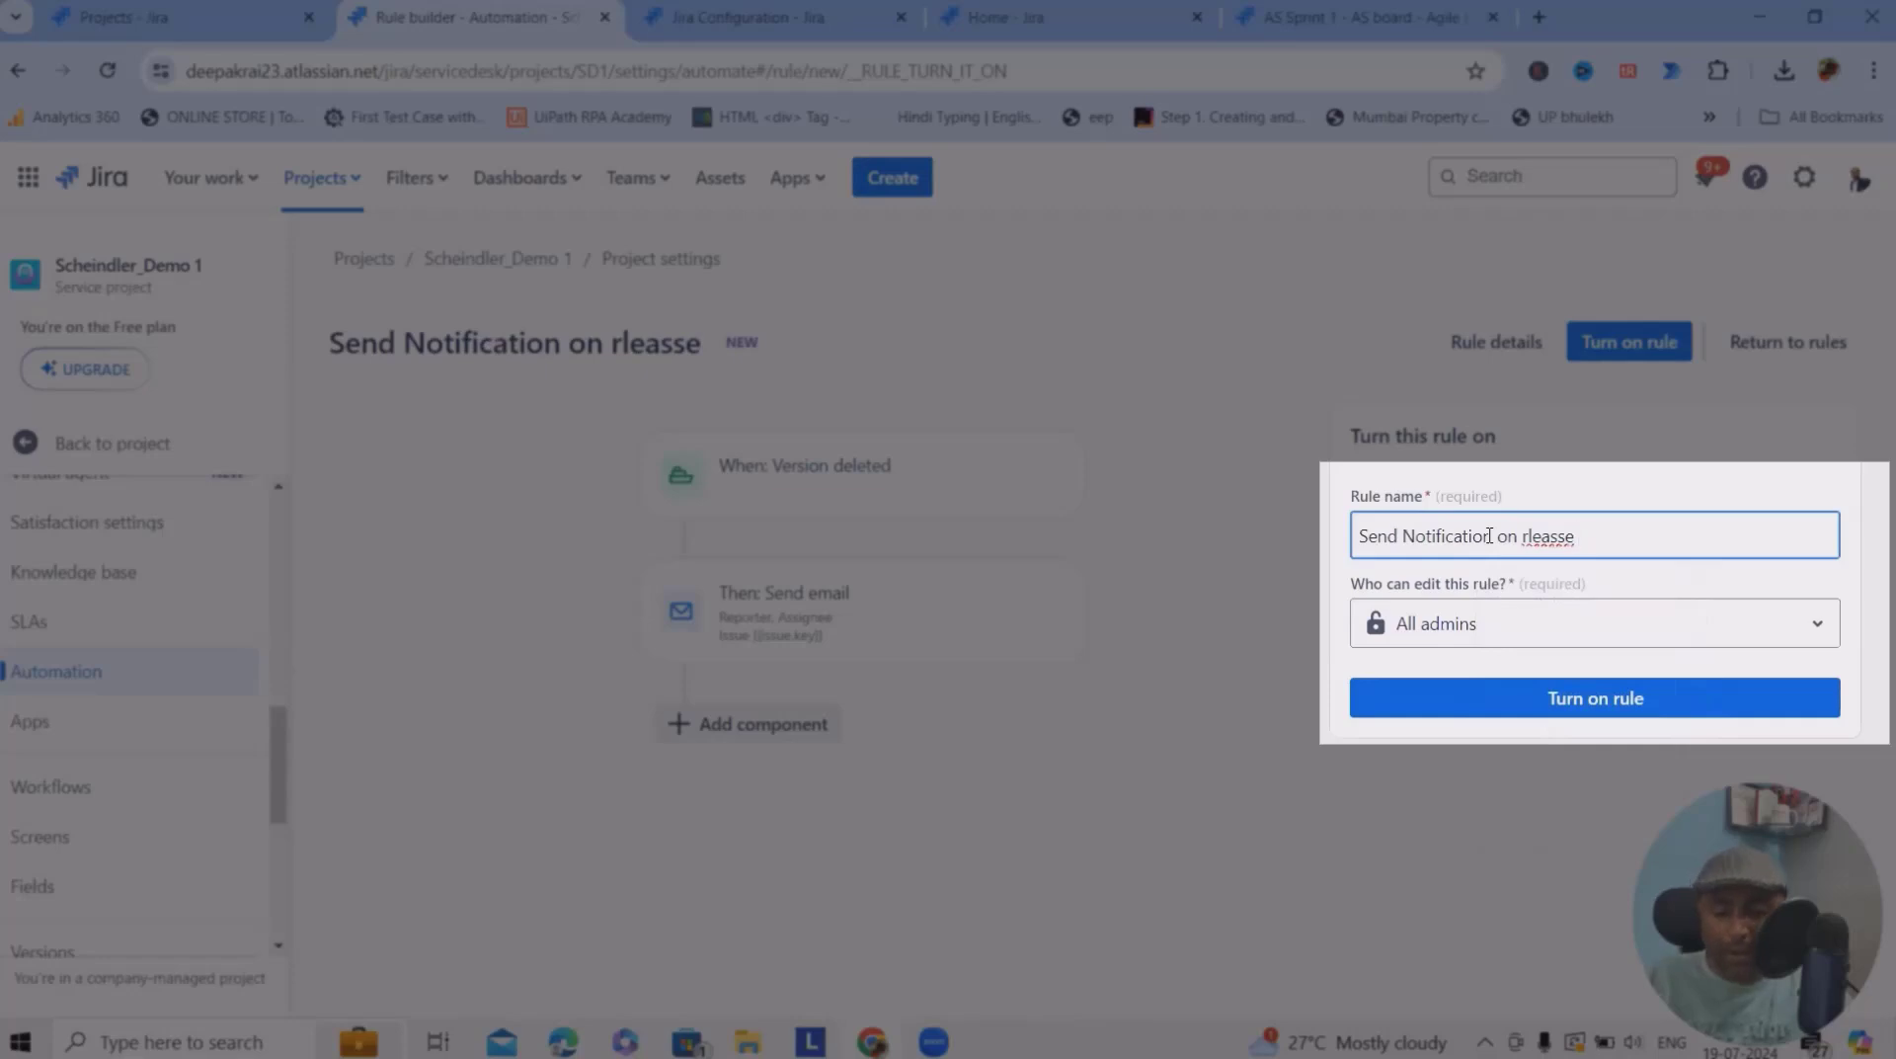
pyautogui.press('BackSpace')
pyautogui.press('BackSpace')
pyautogui.press('BackSpace')
pyautogui.press('BackSpace')
pyautogui.press('BackSpace')
pyautogui.press('BackSpace')
pyautogui.press('BackSpace')
pyautogui.write('release deletion')
pyautogui.click(1422, 701)
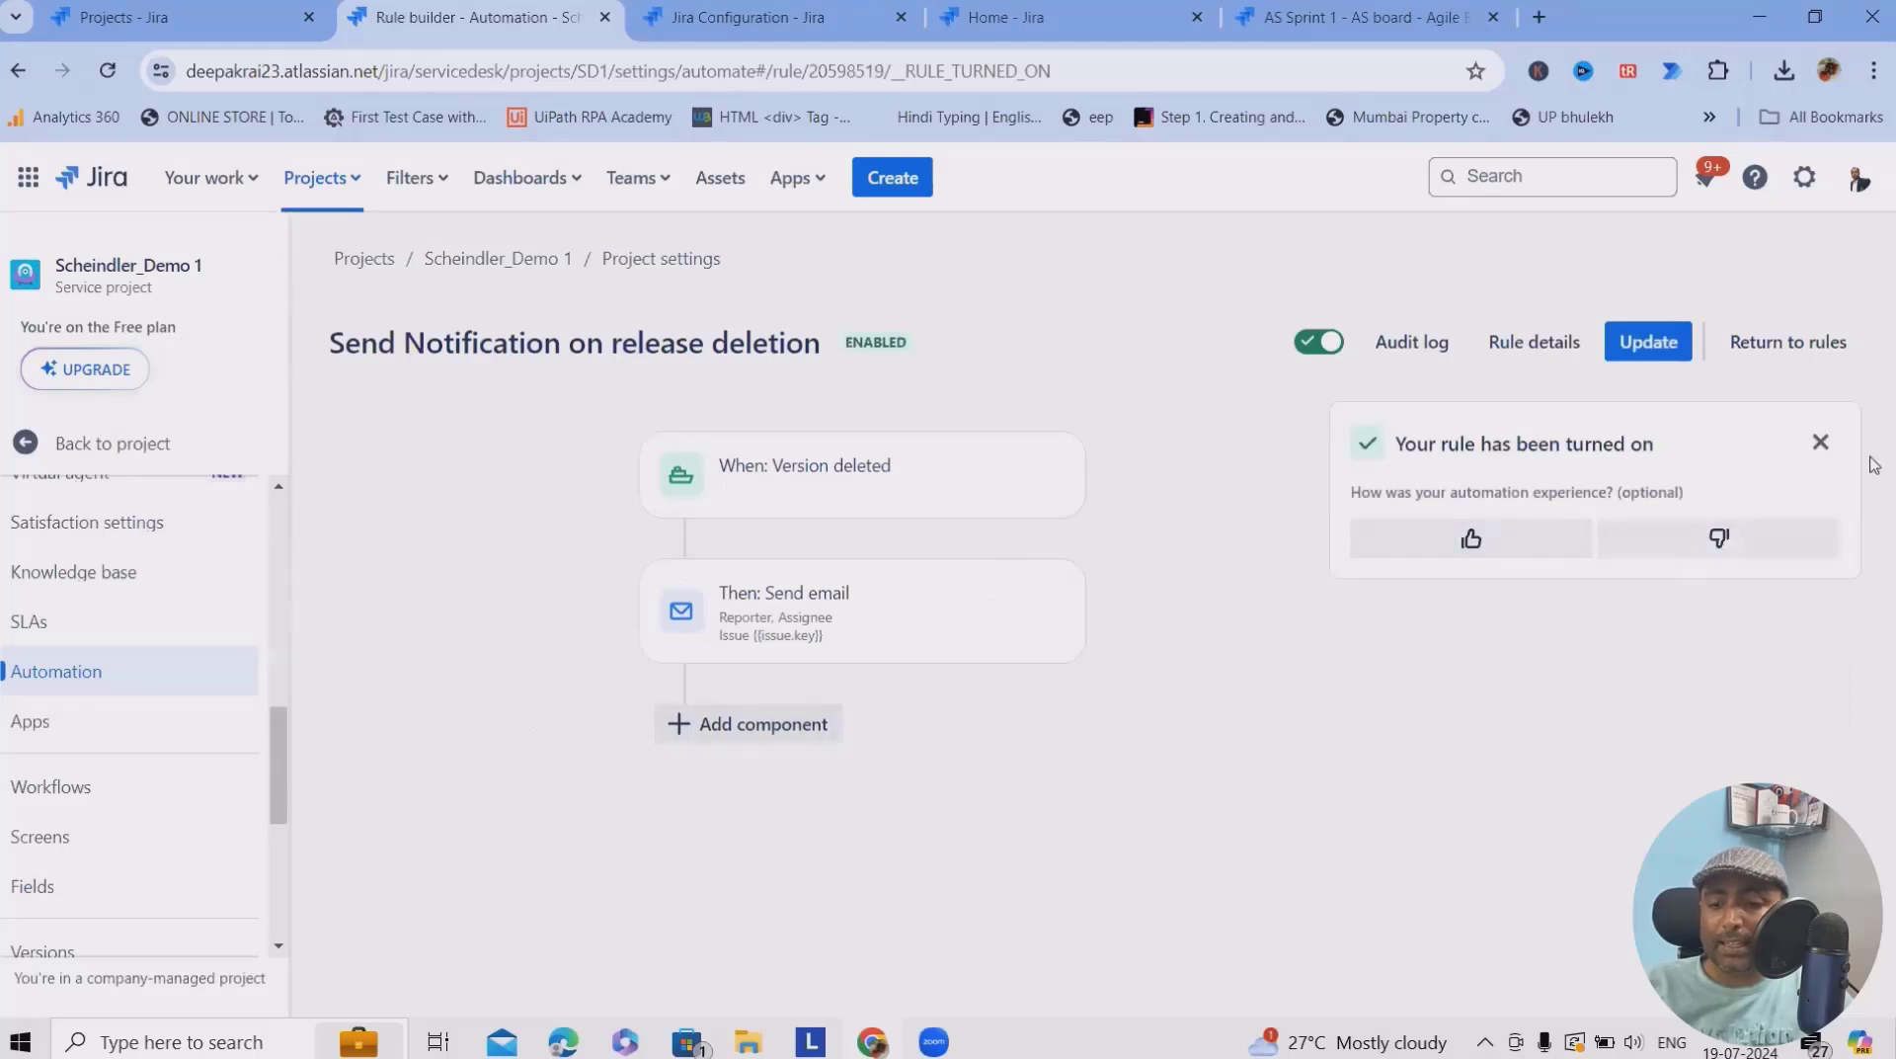
pyautogui.click(1820, 442)
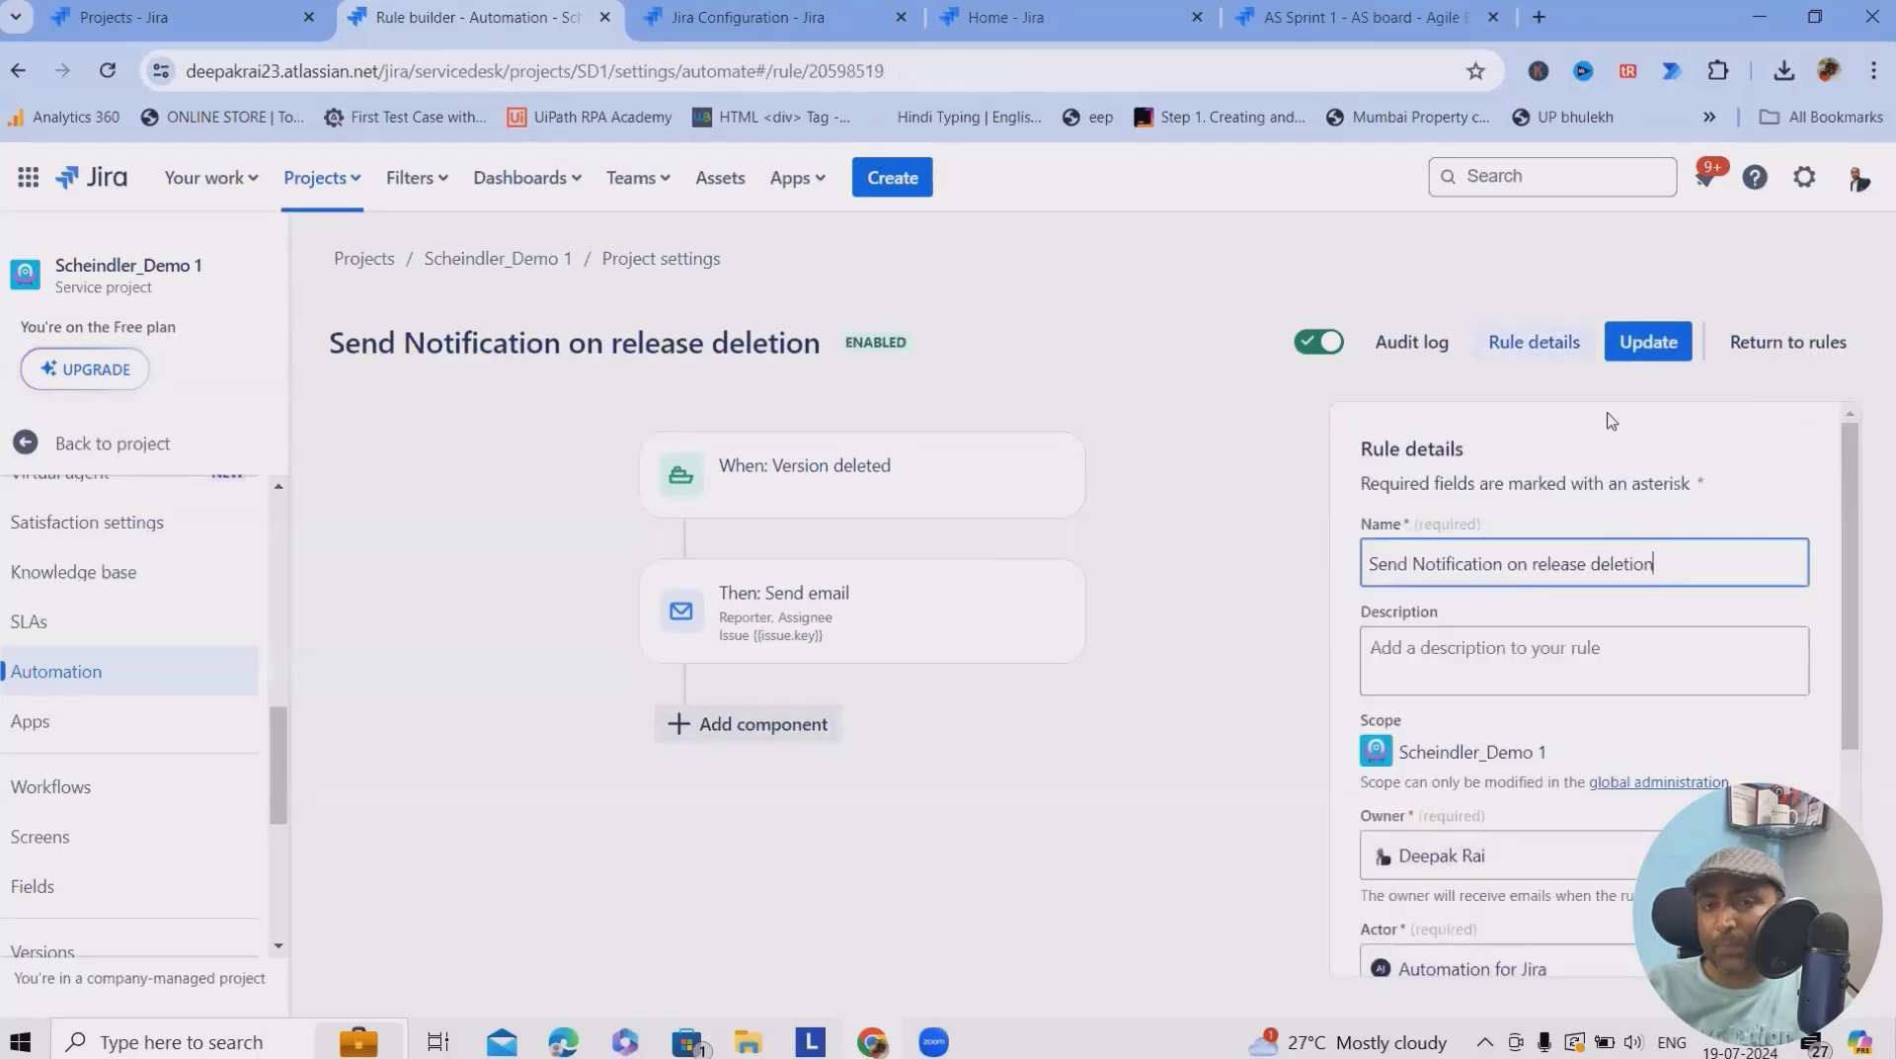
pyautogui.click(1656, 358)
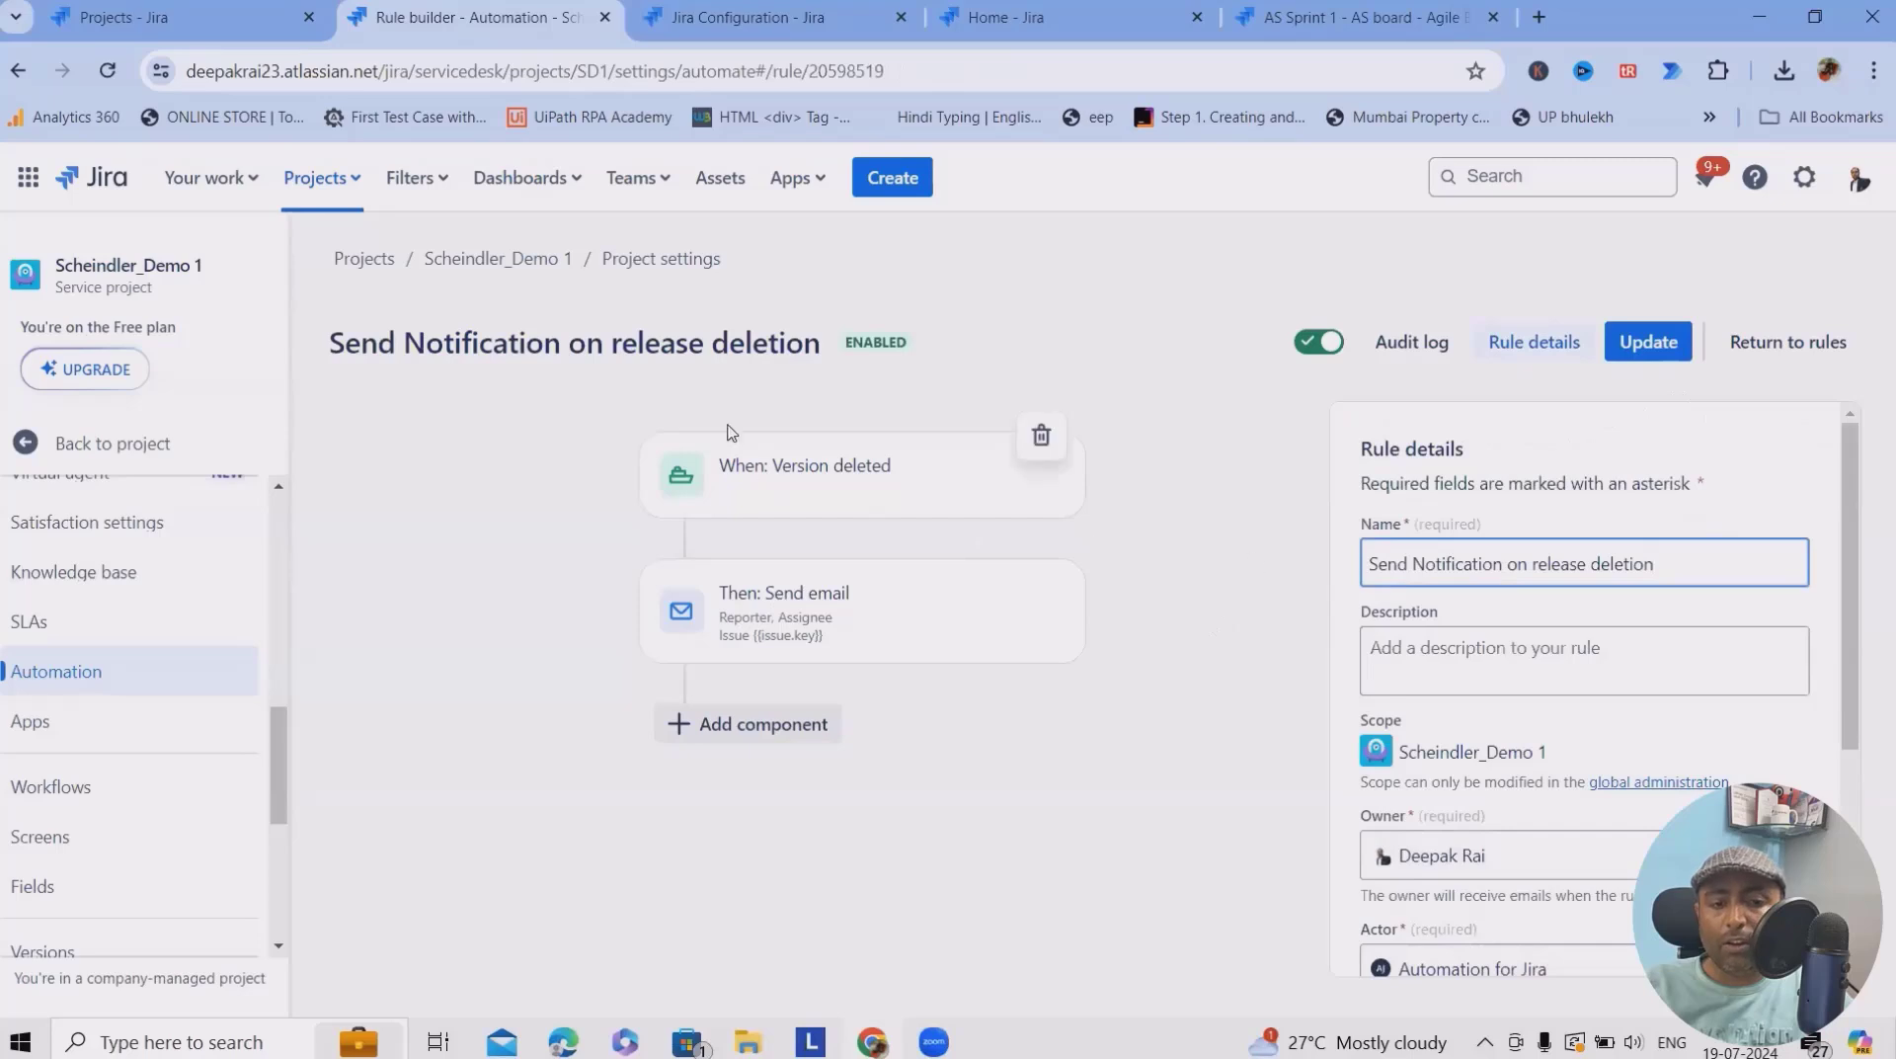
# Leave the rule editor and return to the project's automation rules through the project settings
pyautogui.scroll(8, 169, 730)
pyautogui.scroll(-4, 171, 894)
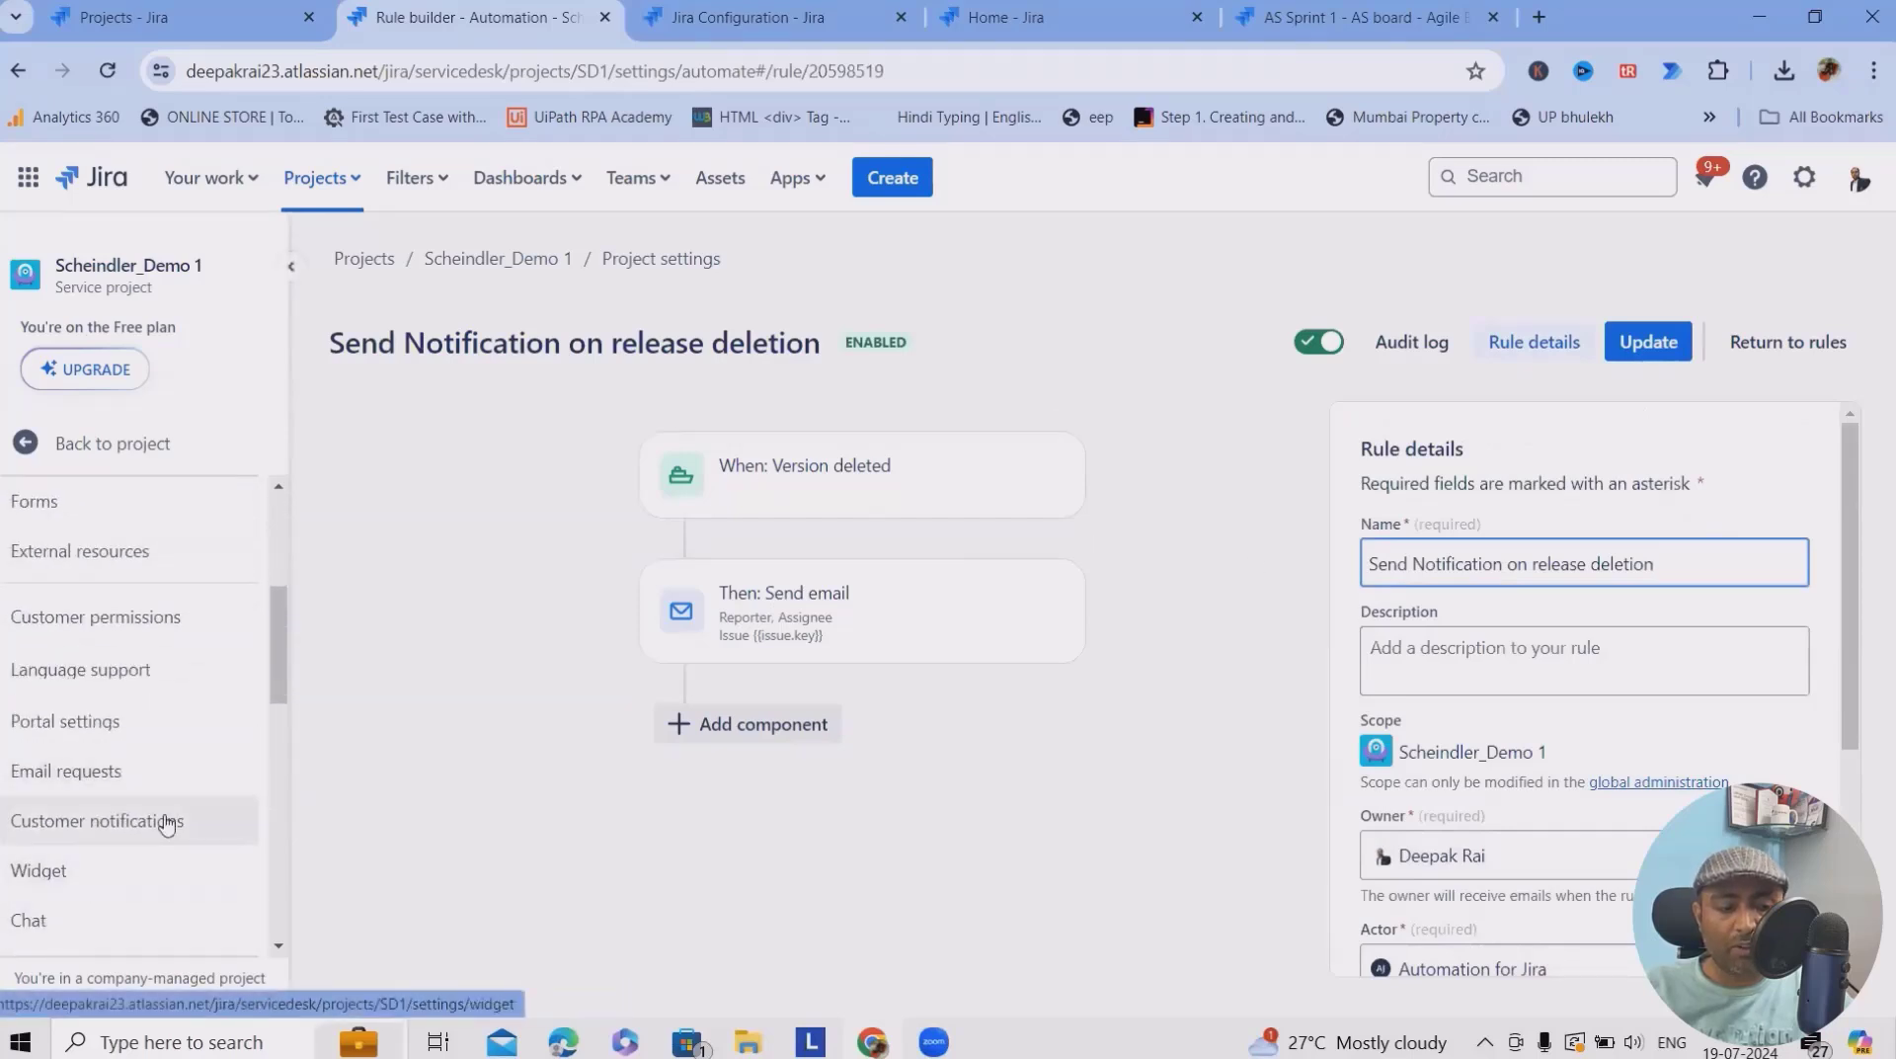
pyautogui.scroll(5, 167, 839)
pyautogui.click(132, 713)
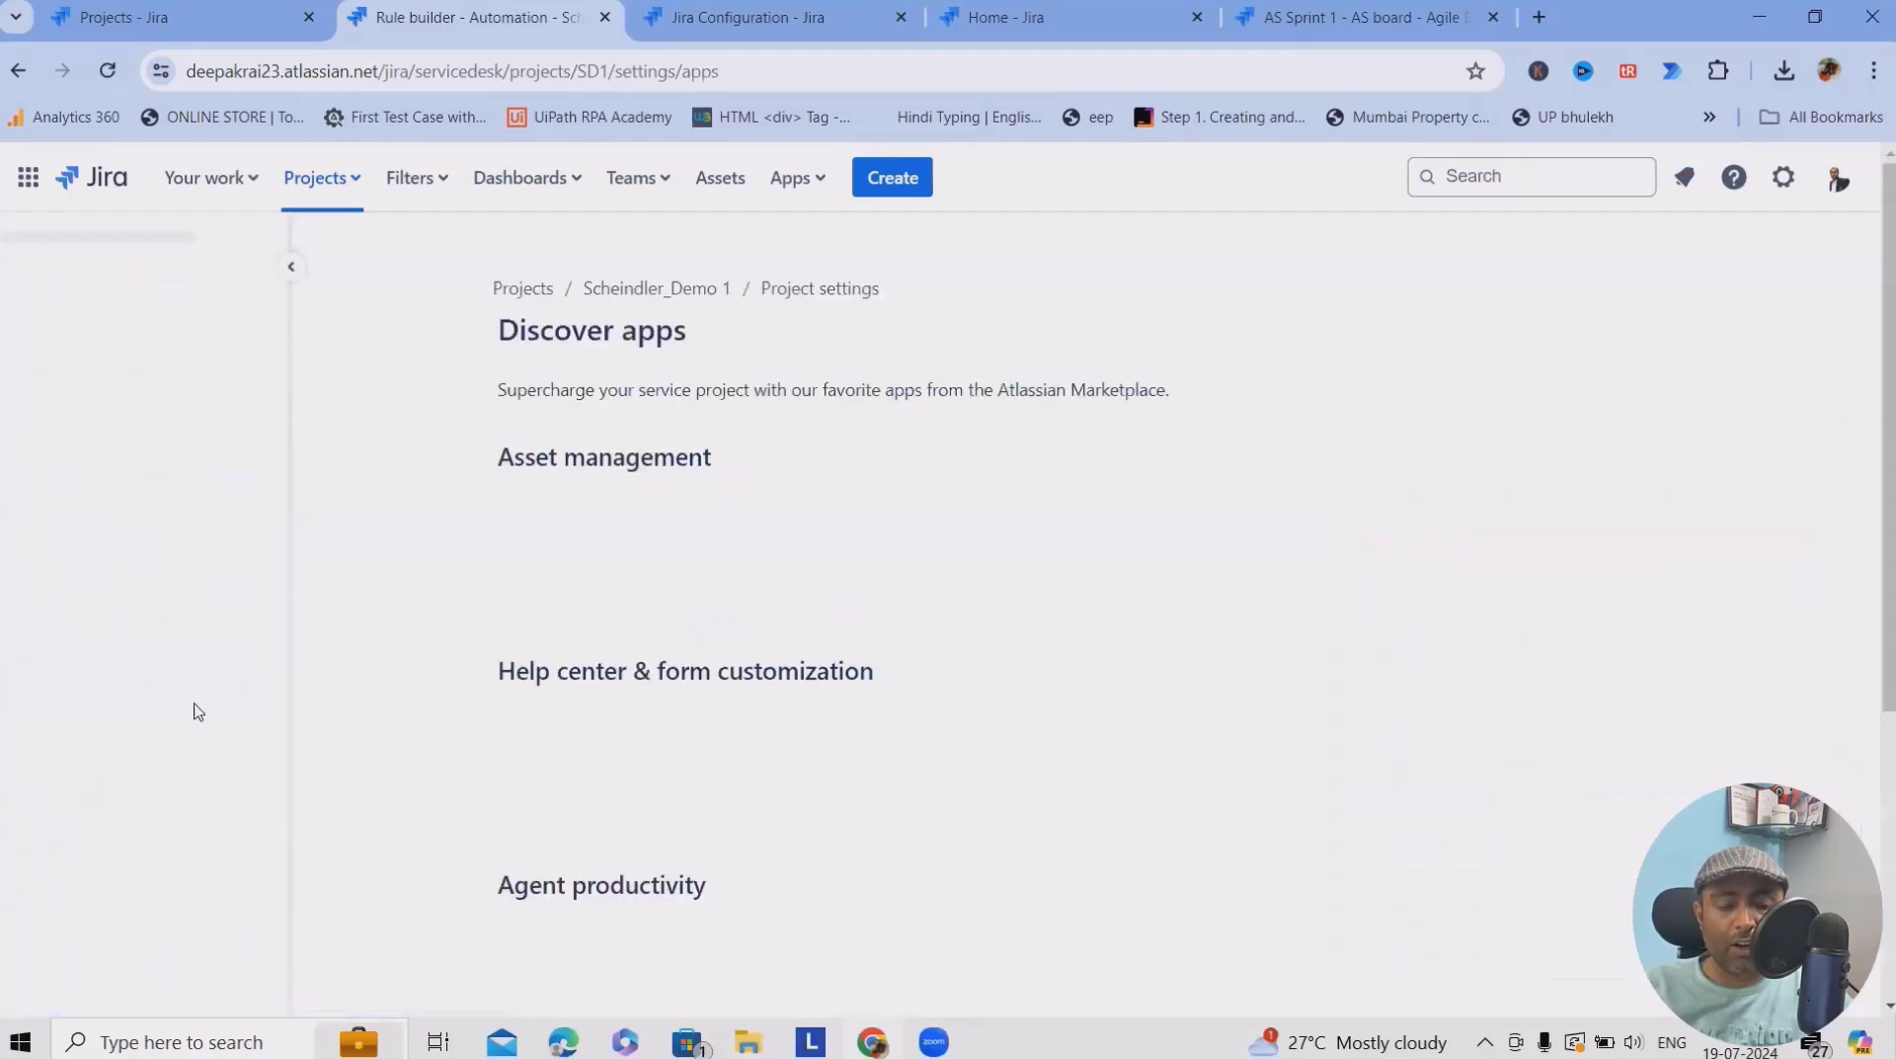
pyautogui.scroll(-2, 77, 805)
pyautogui.click(94, 664)
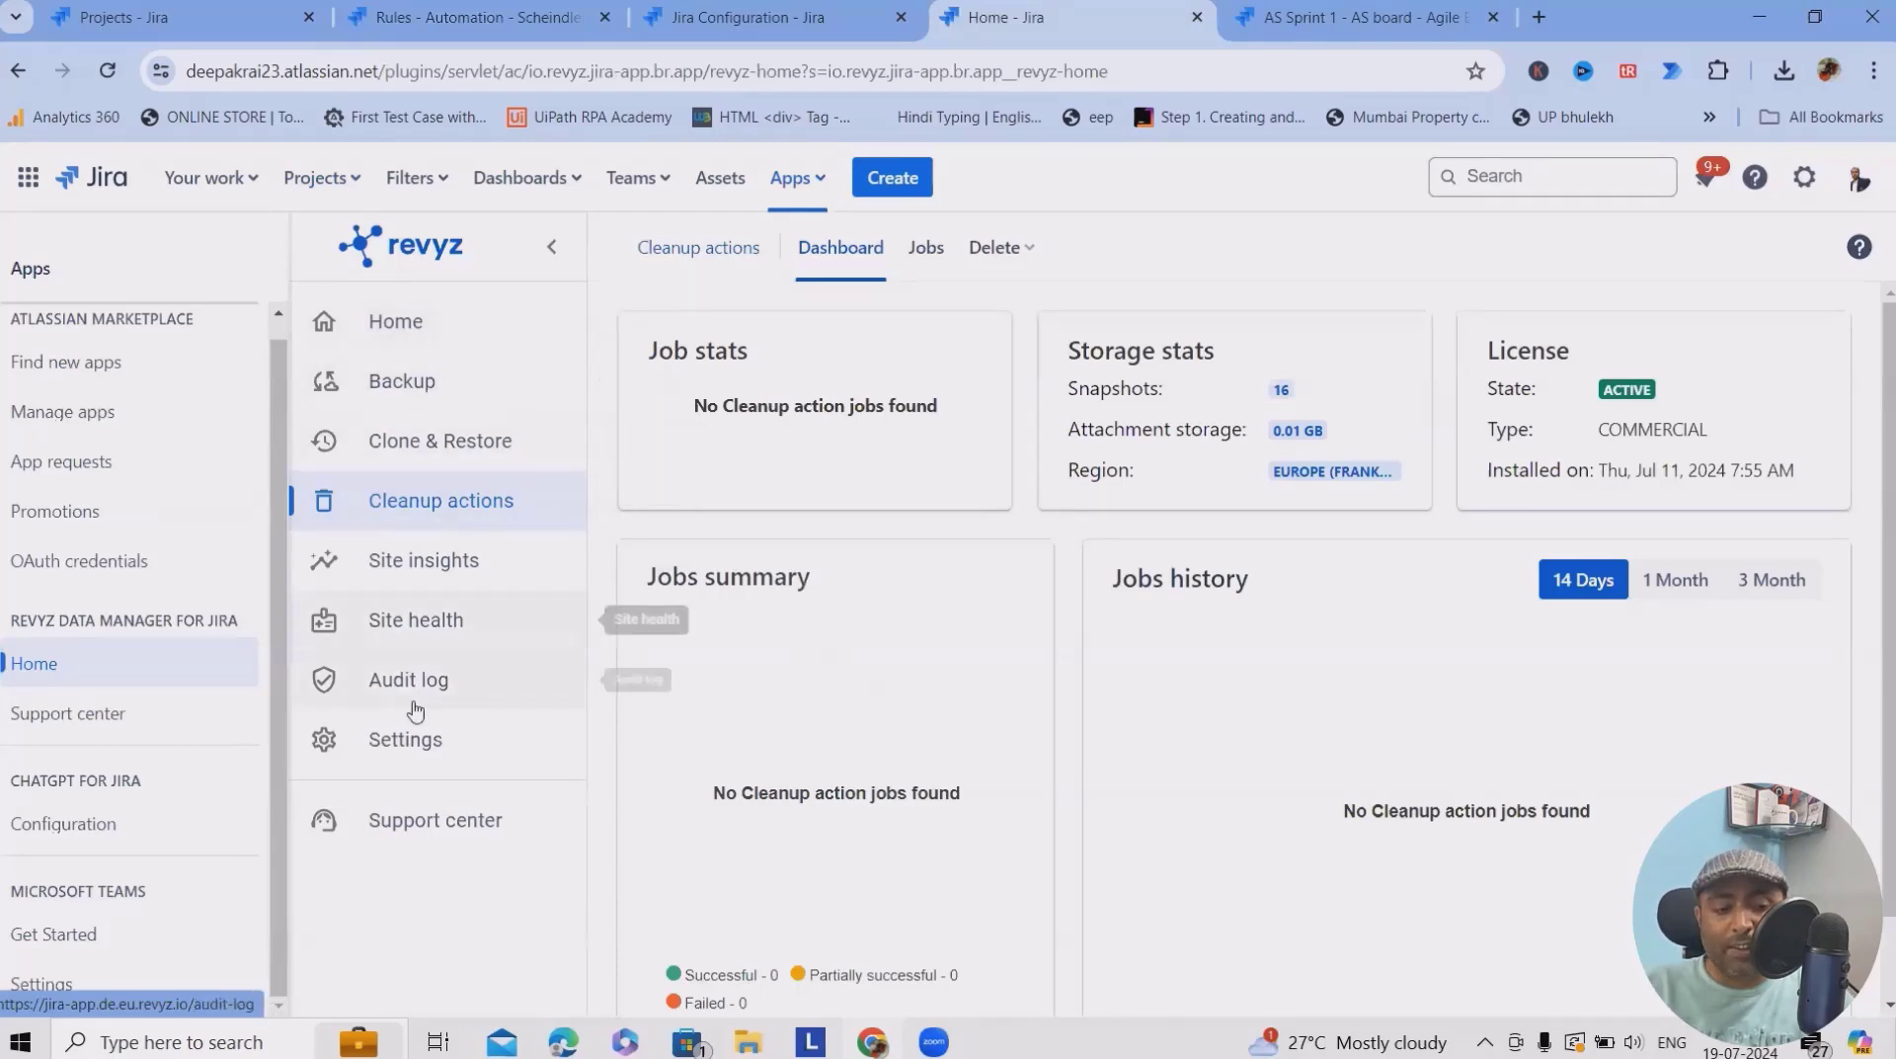
# Open the Revyz Data Manager home page and look through its available features
pyautogui.click(400, 345)
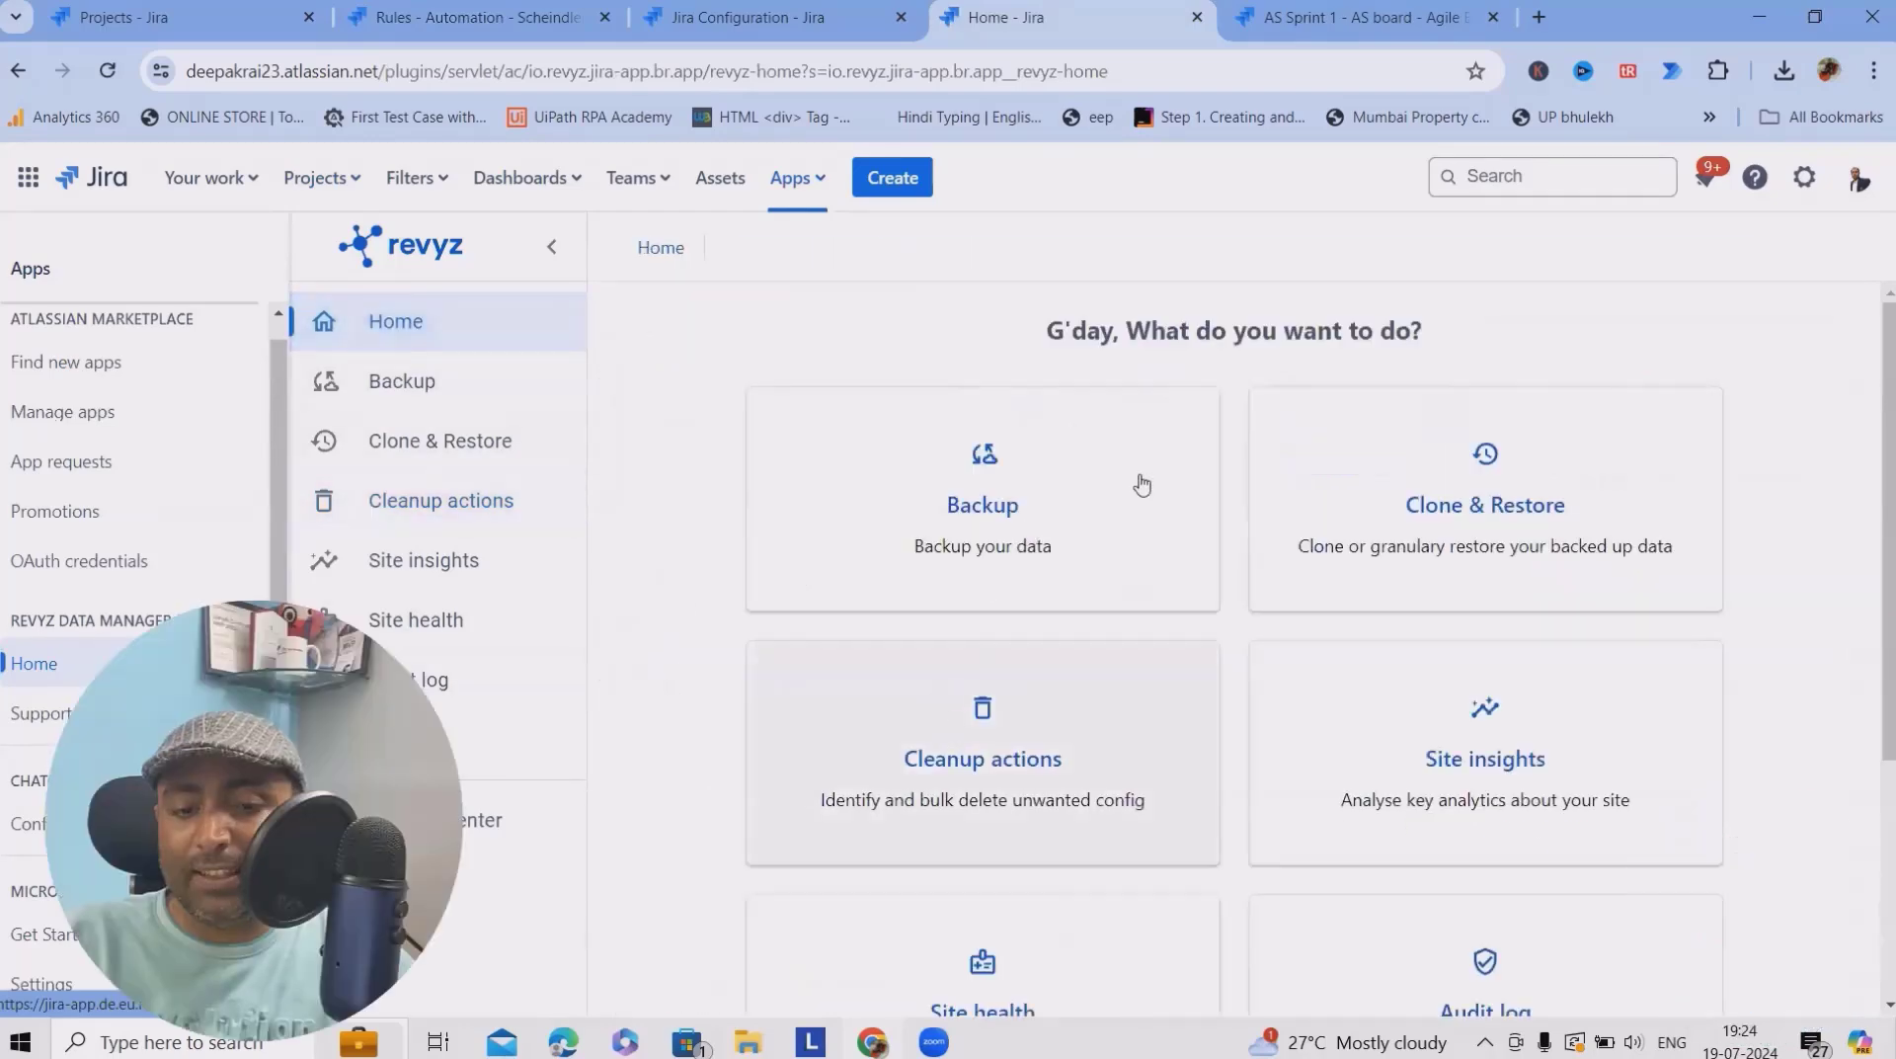
pyautogui.scroll(-4, 1143, 558)
pyautogui.scroll(3, 1143, 583)
pyautogui.scroll(1, 1143, 590)
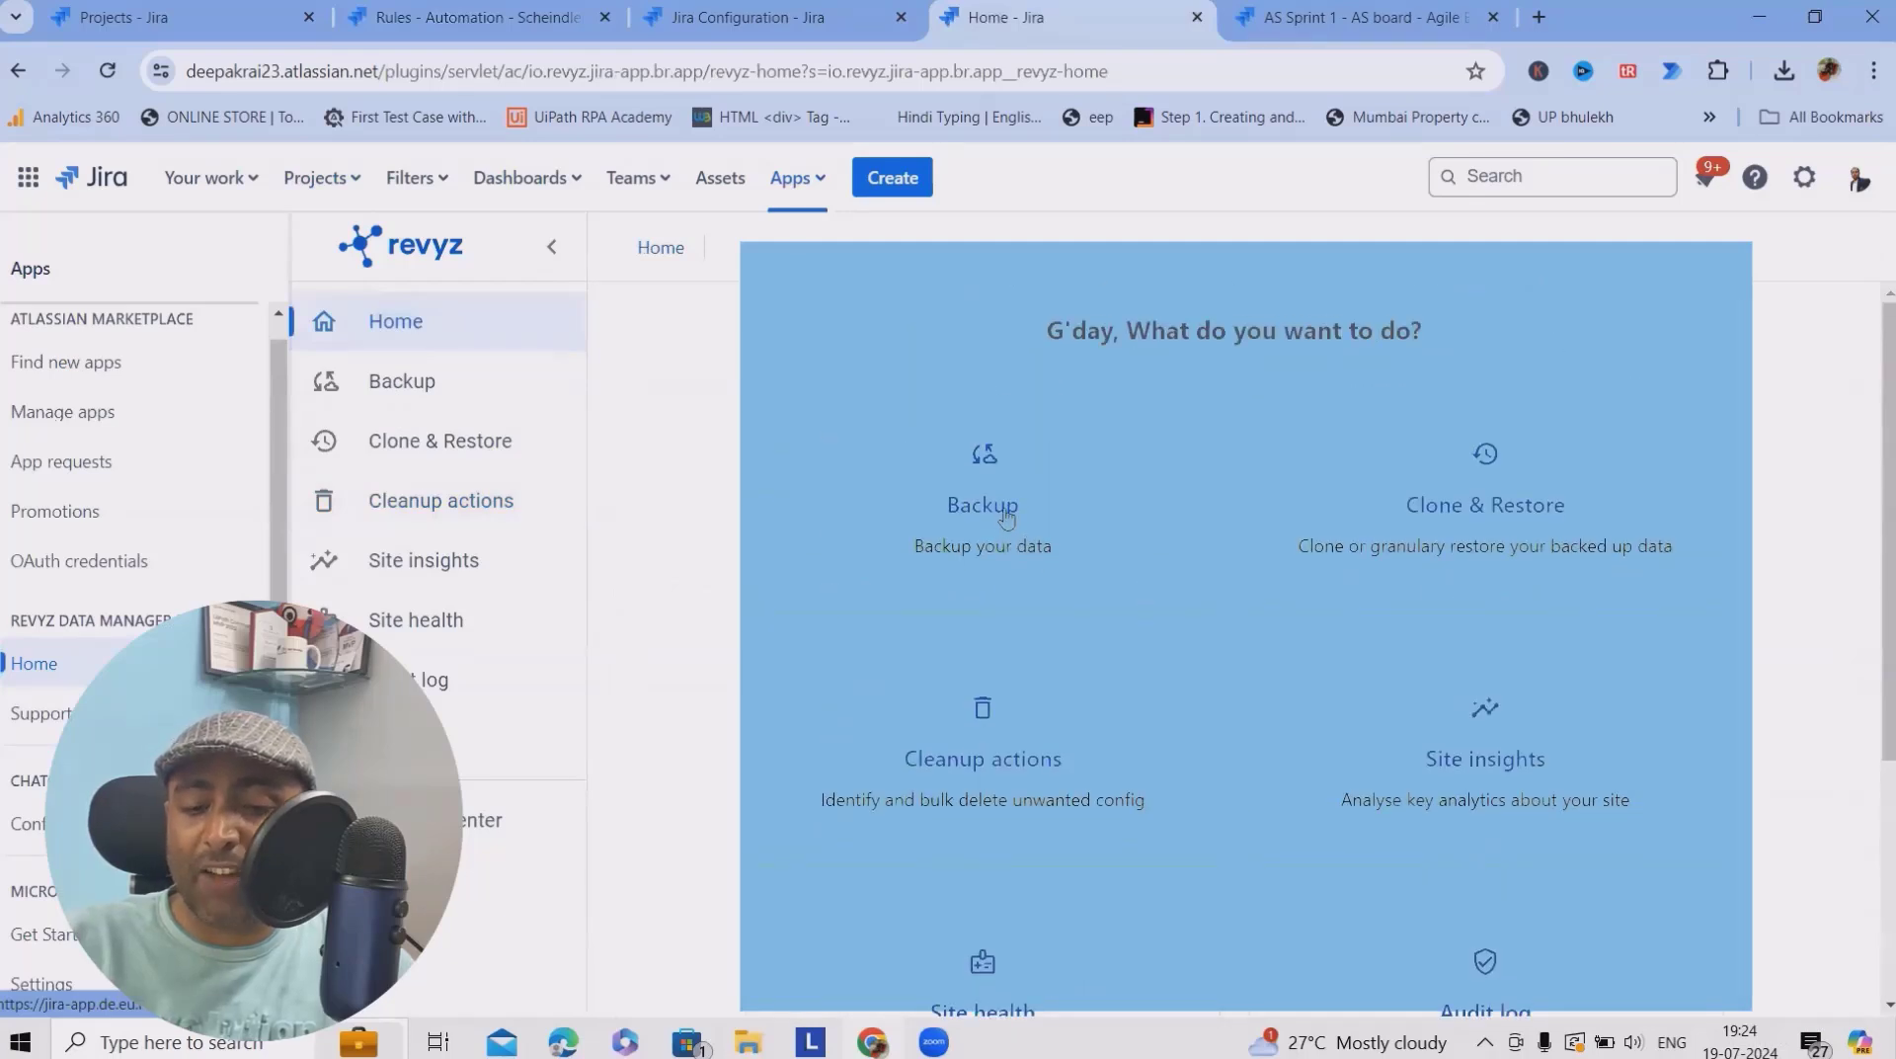
pyautogui.scroll(-3, 1612, 528)
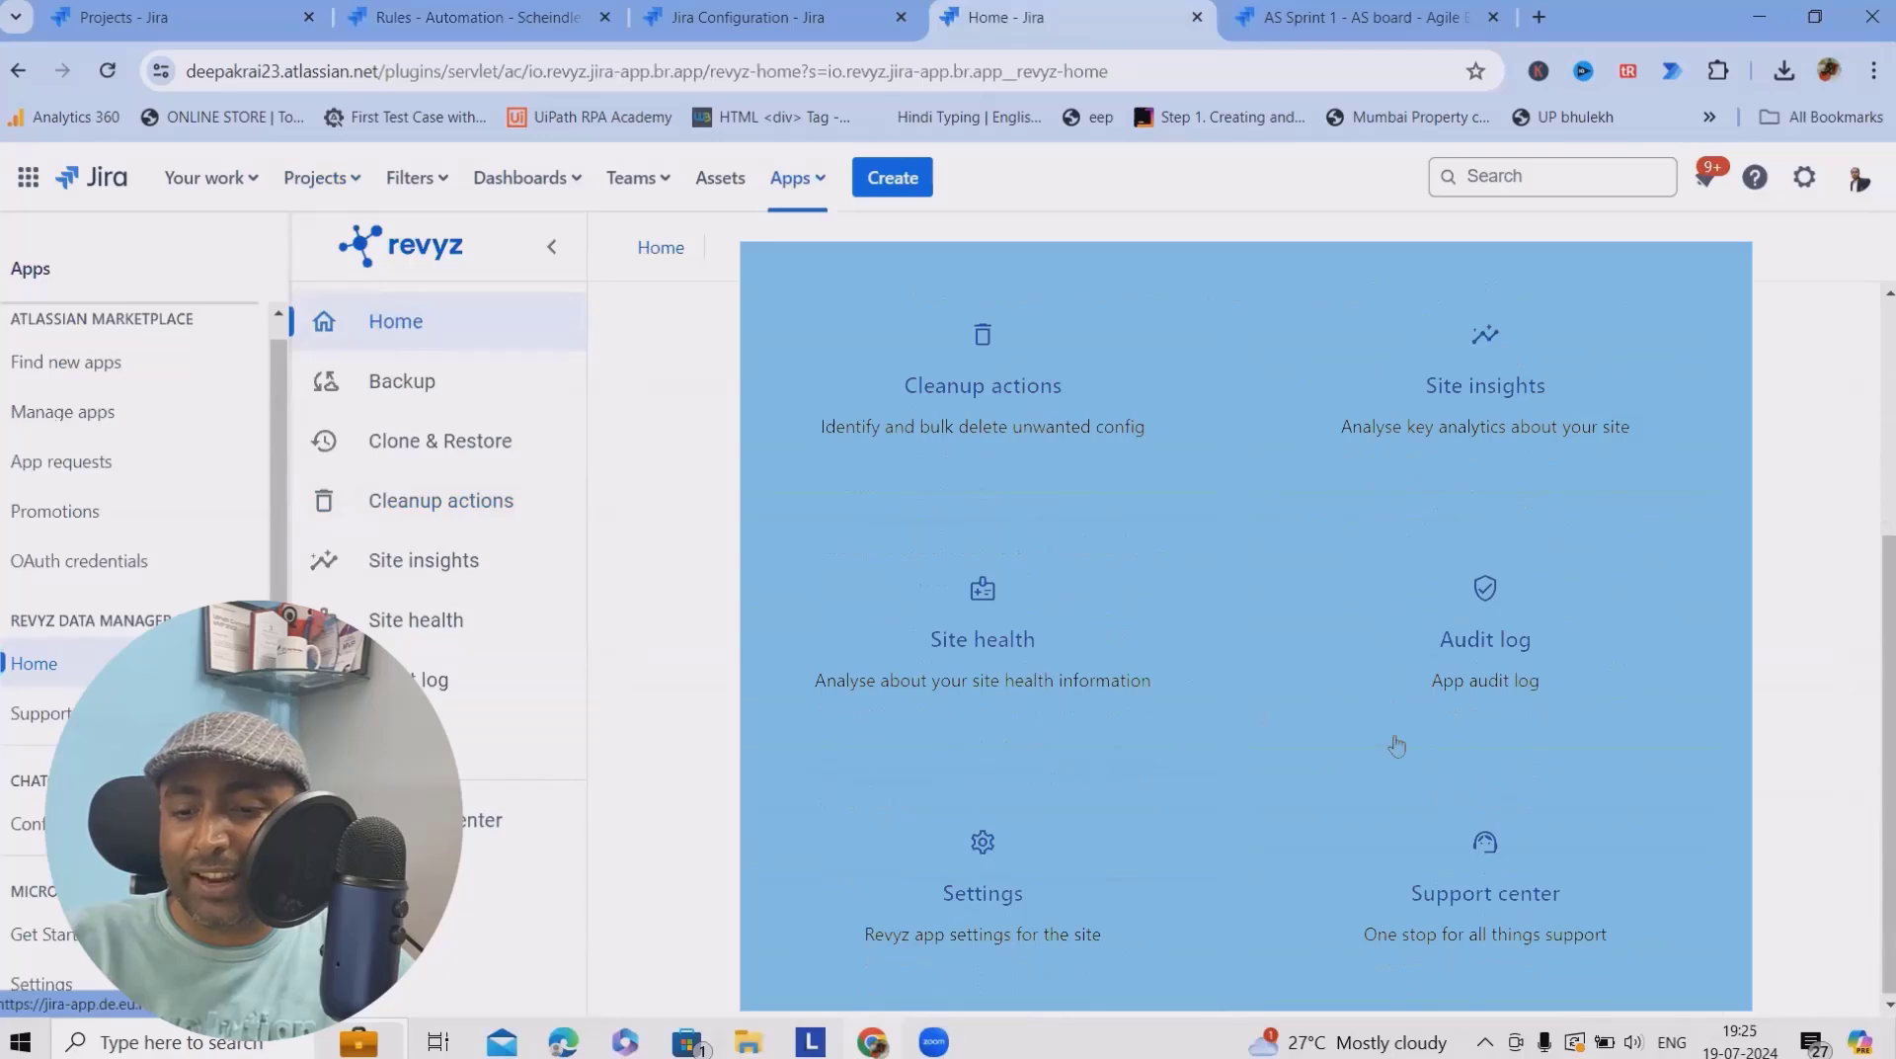
pyautogui.scroll(3, 1257, 690)
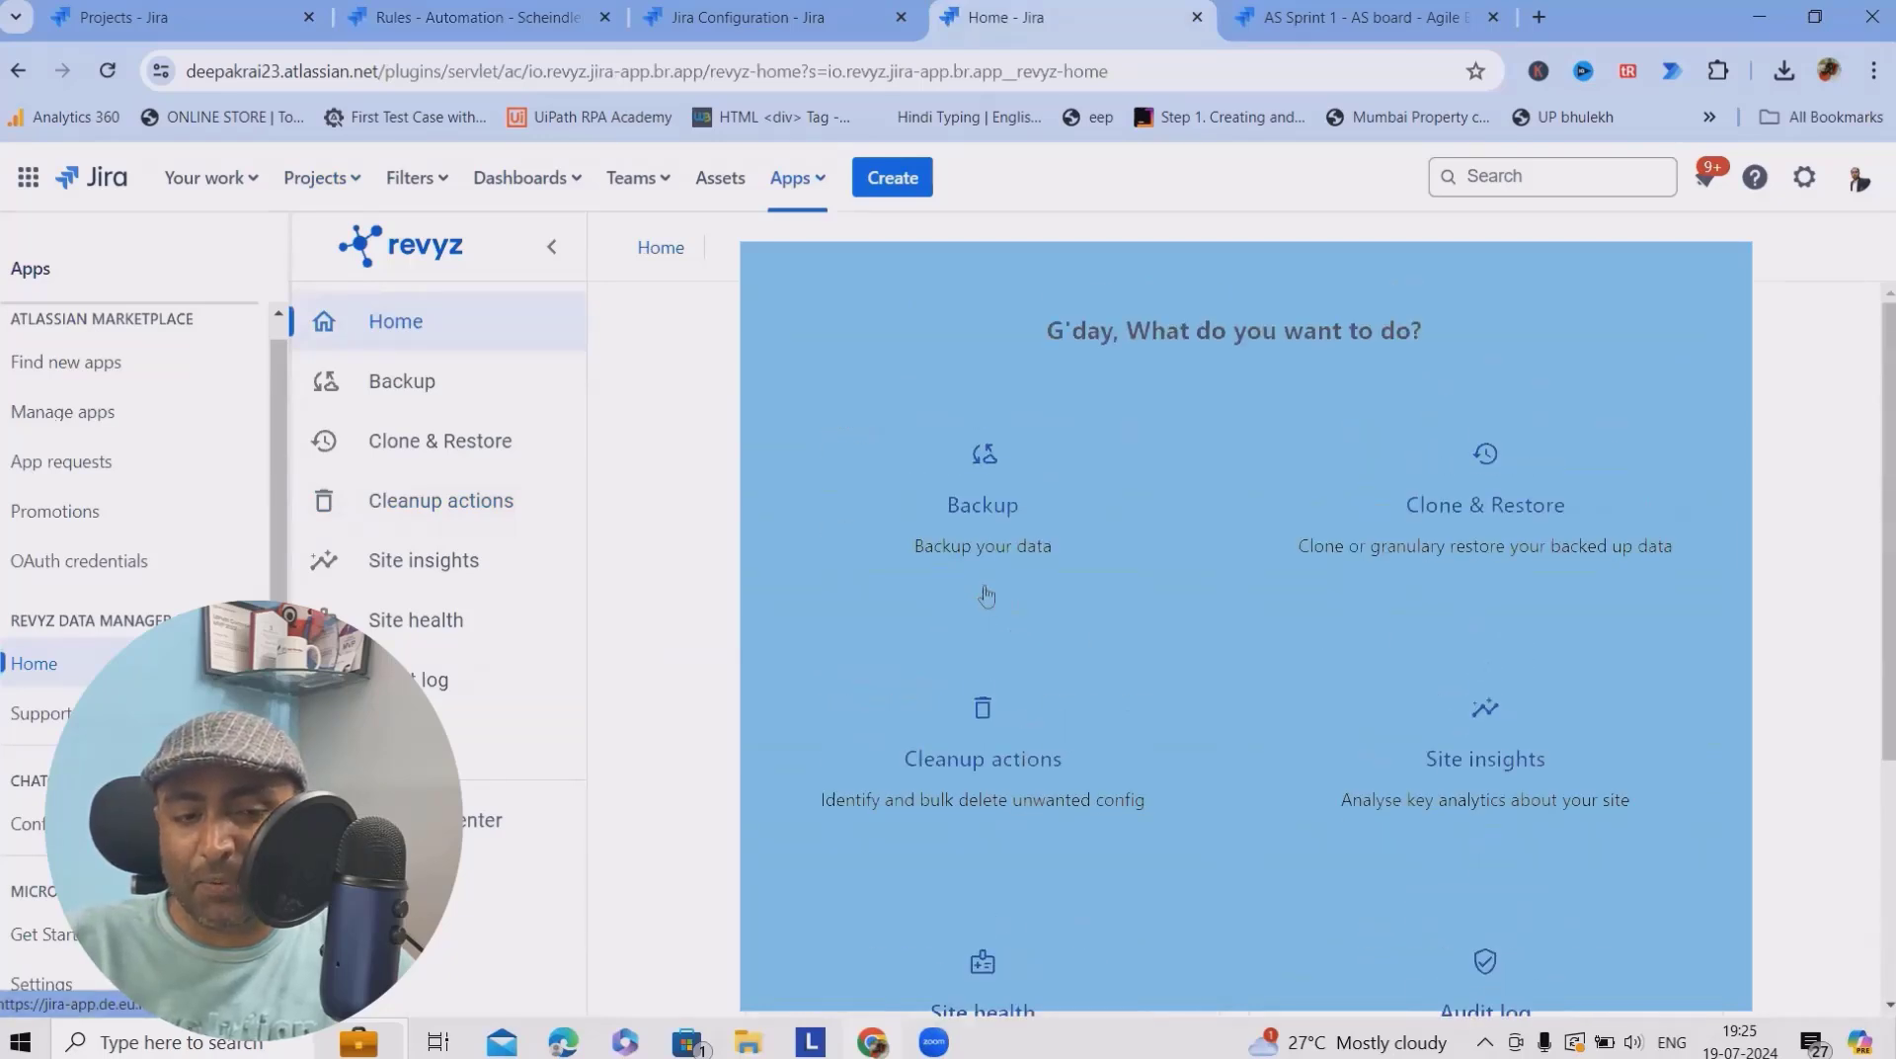
# Review the Revyz backup dashboard and open the app's general backup settings
pyautogui.click(405, 381)
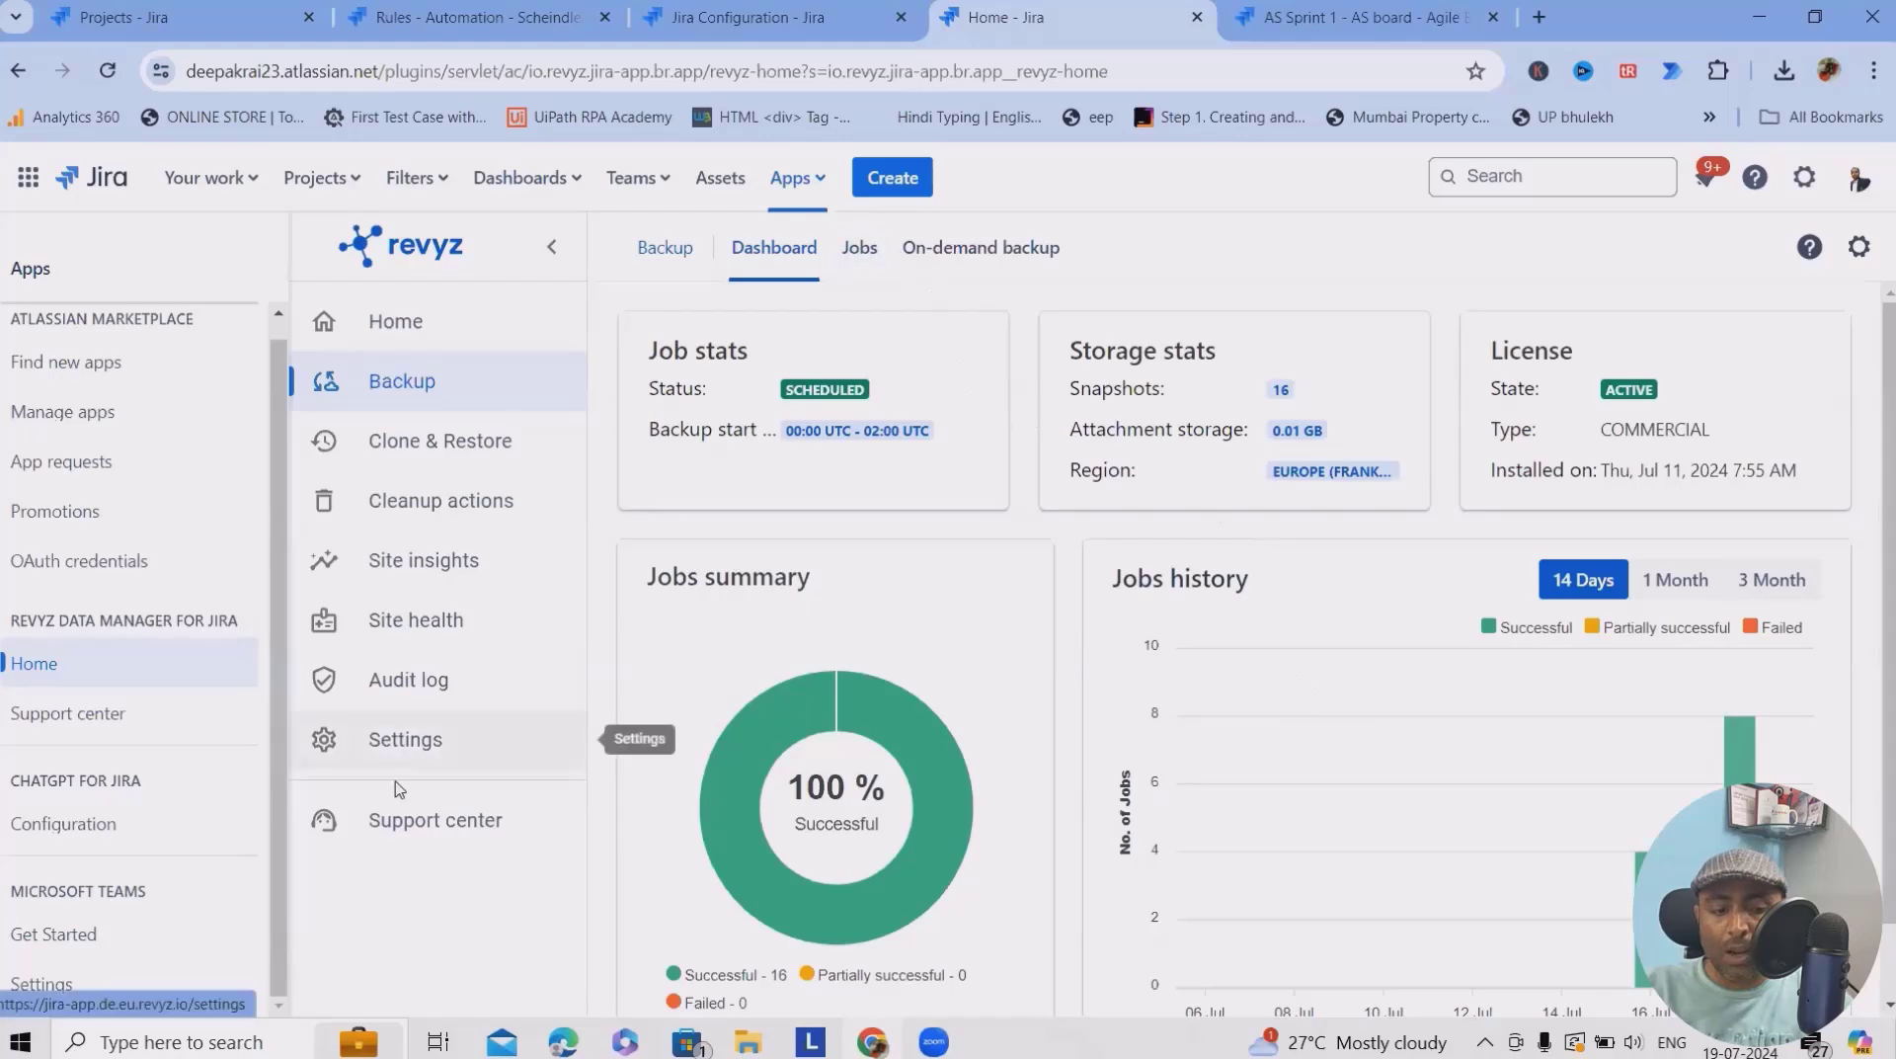
pyautogui.click(456, 755)
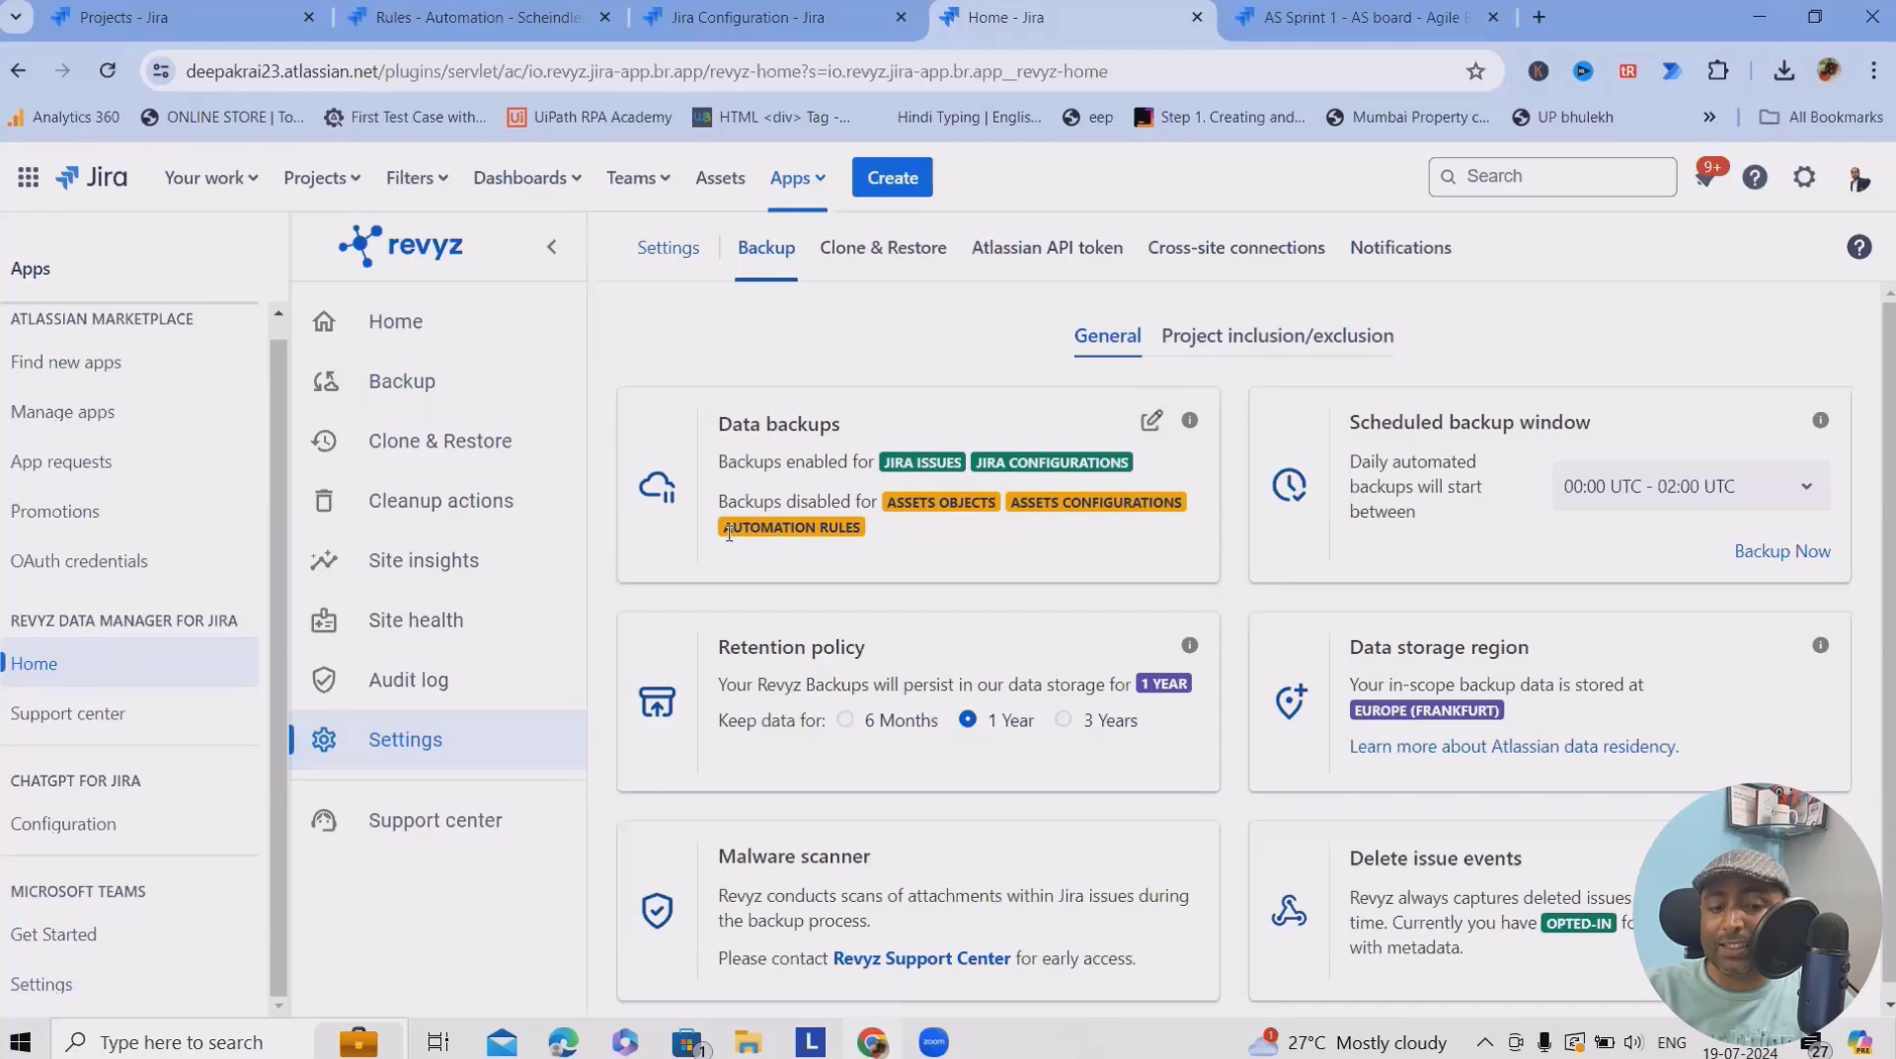
# Open the data backup options in the Revyz settings and follow the Atlassian API token link for automation rules in a separate tab
pyautogui.moveTo(724, 528); pyautogui.dragTo(871, 530)
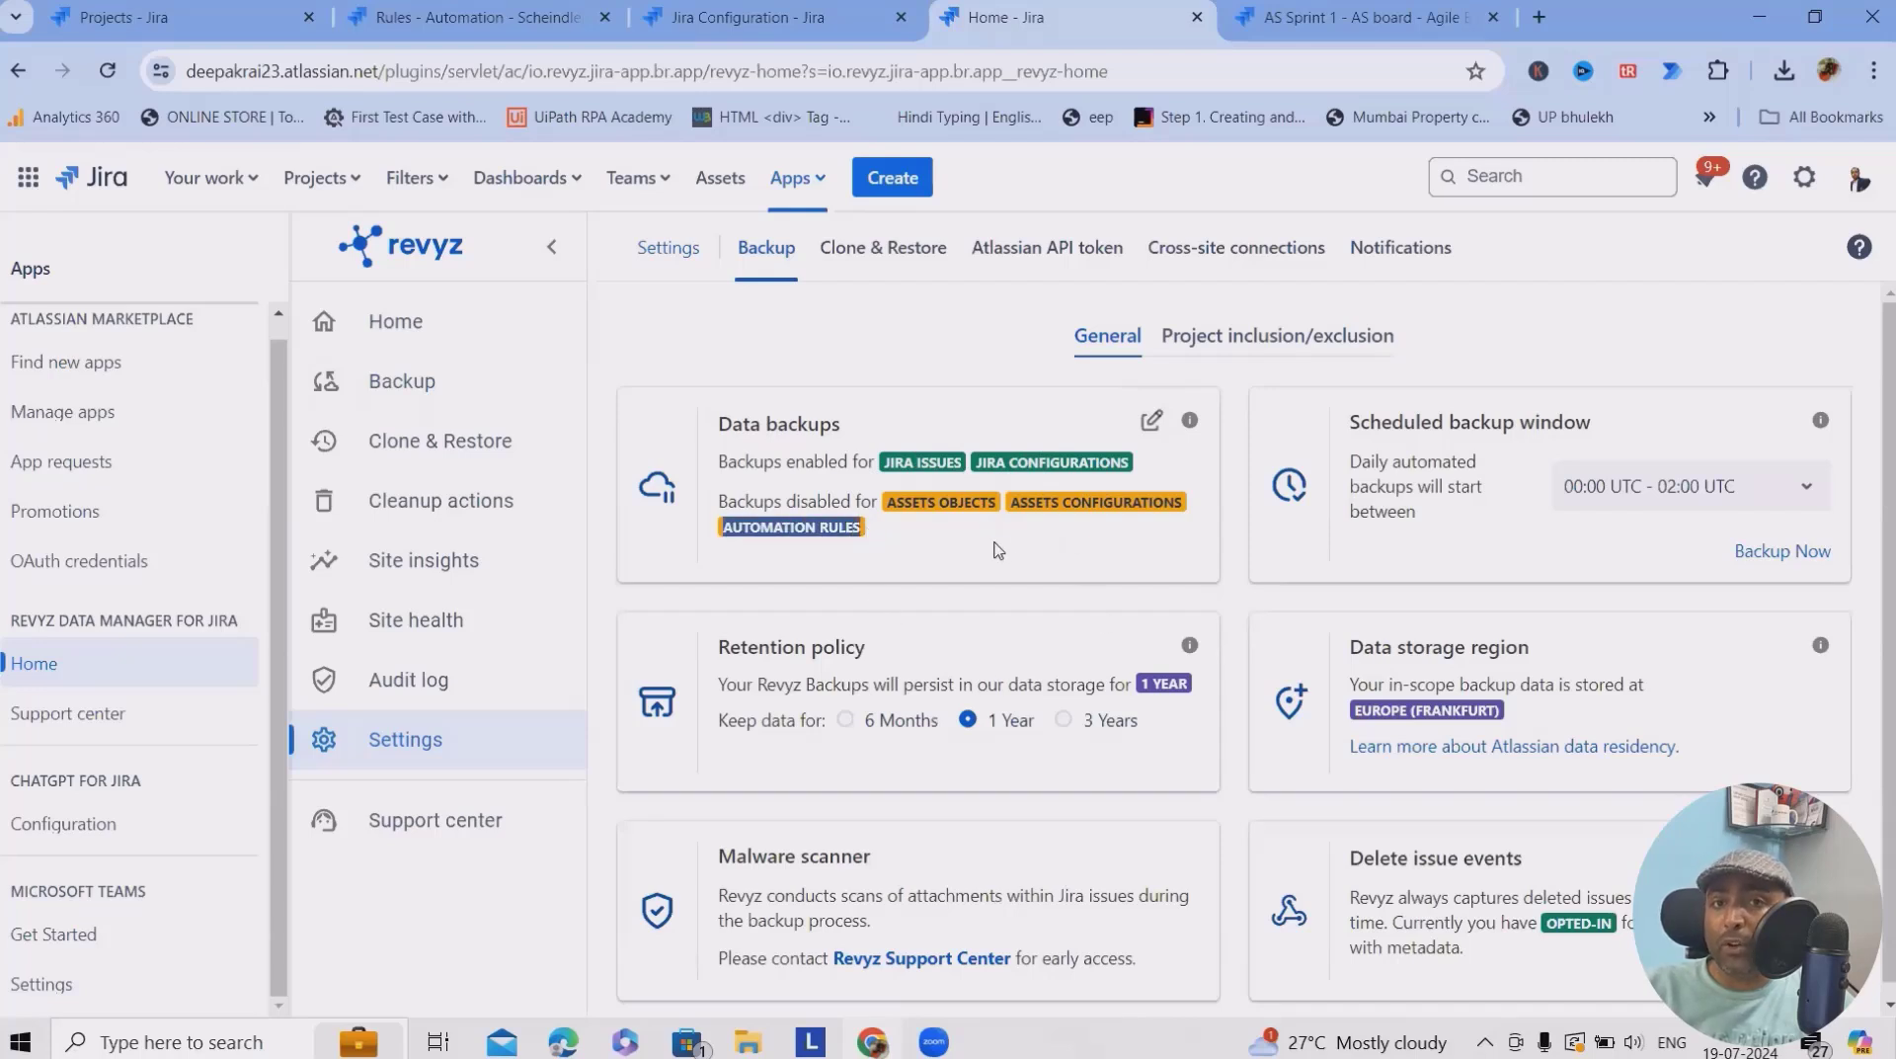
pyautogui.click(1151, 421)
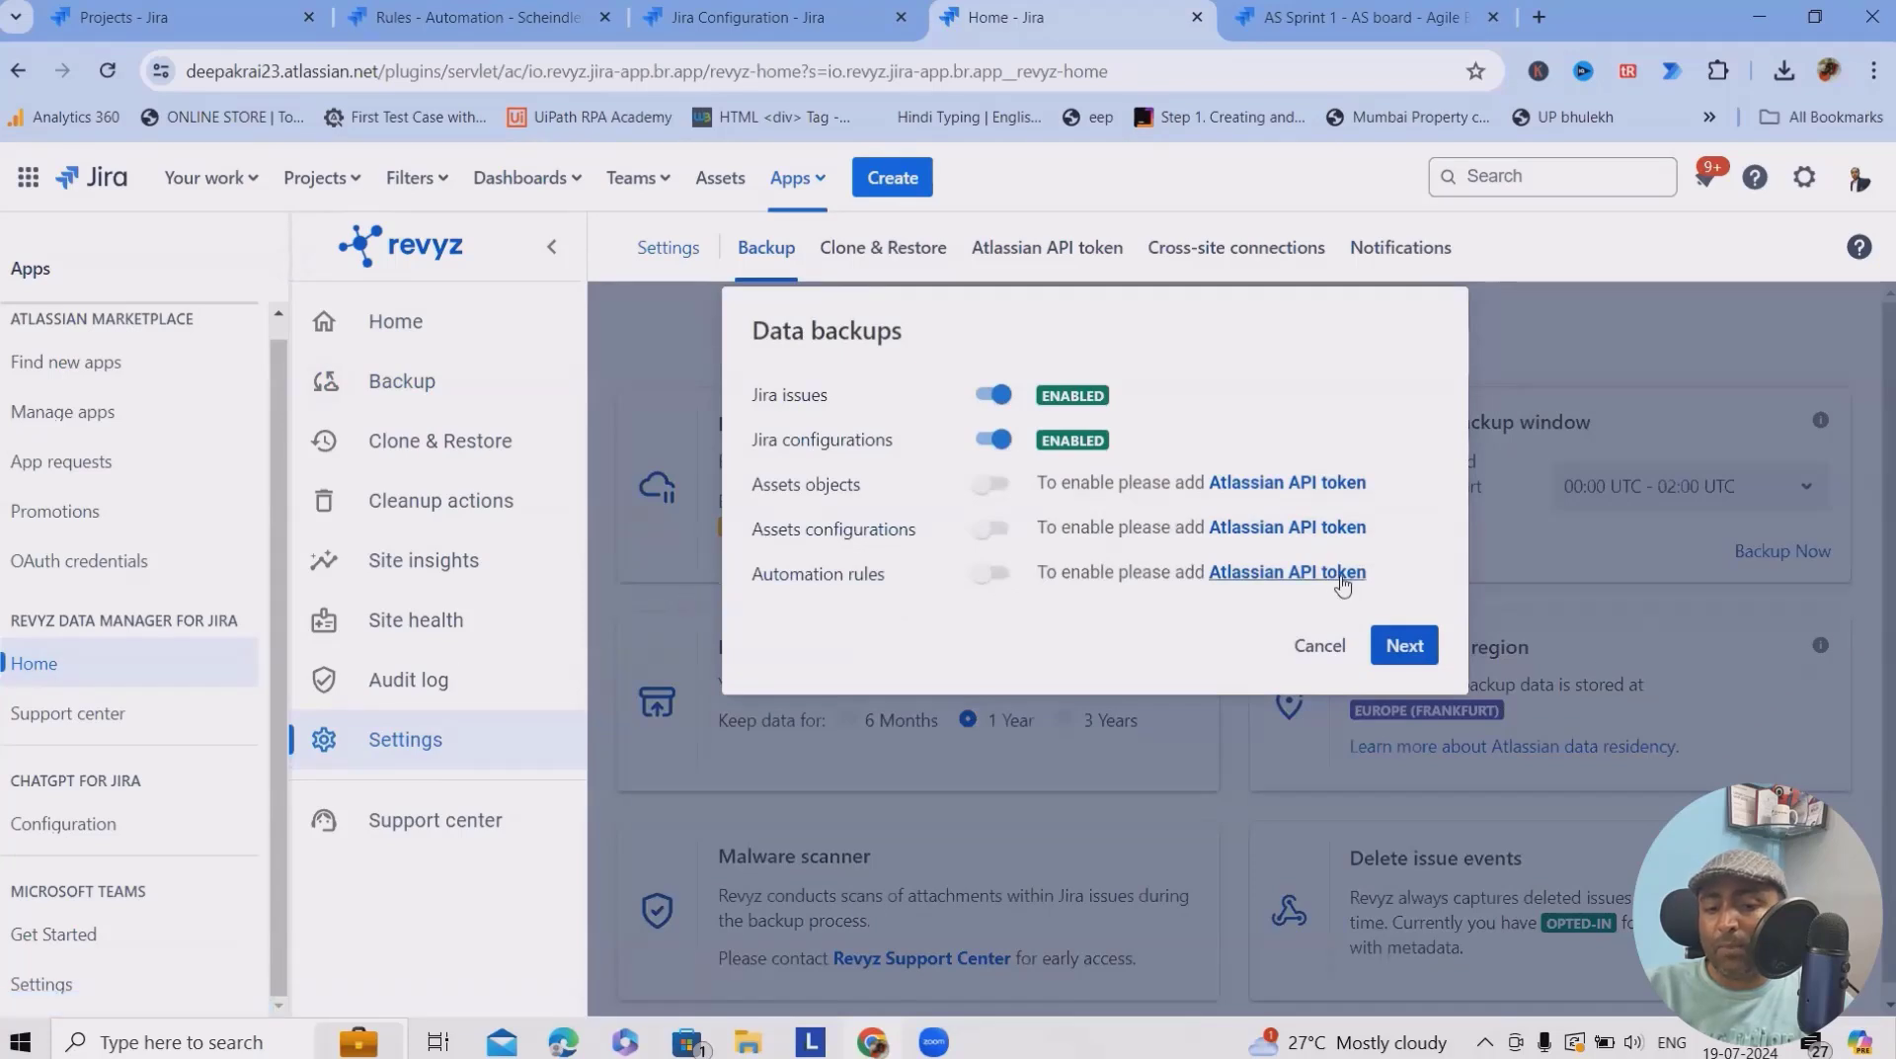
pyautogui.rightClick(1337, 573)
pyautogui.click(1487, 183)
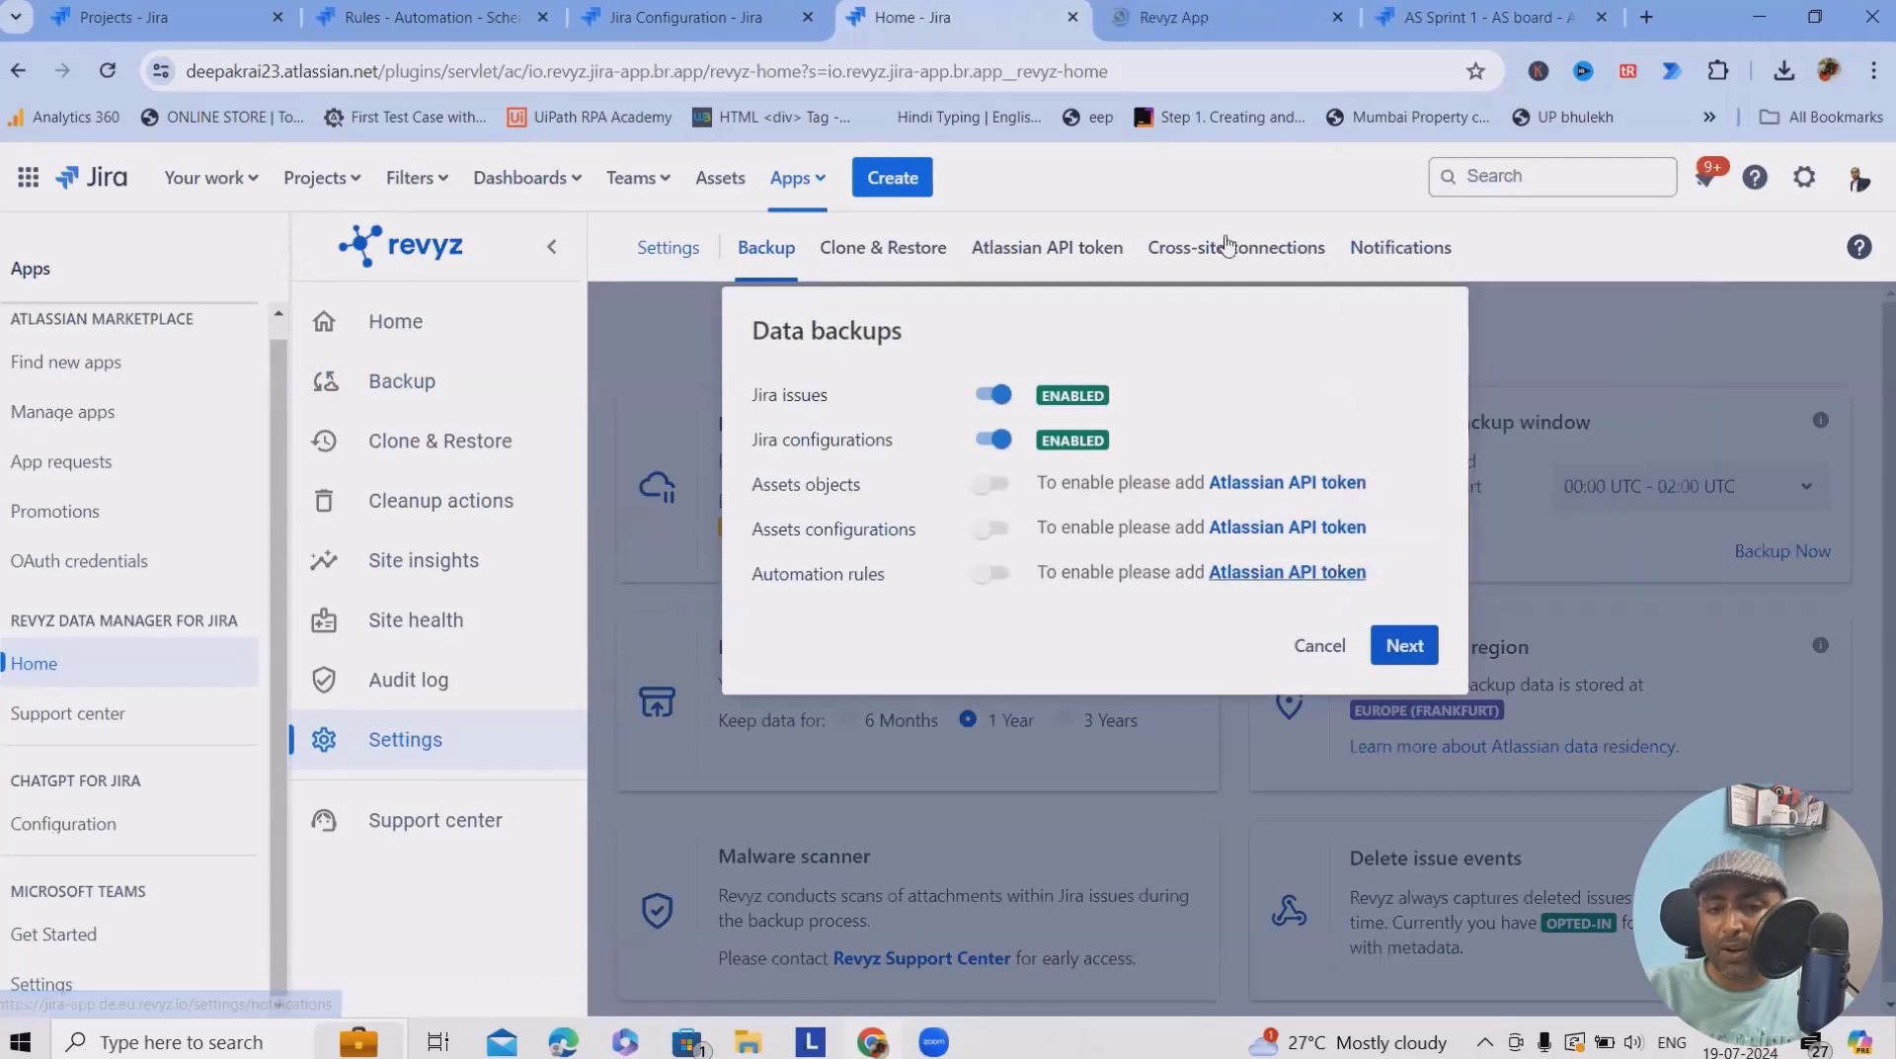
pyautogui.hotkey('ctrl', 'Tab')
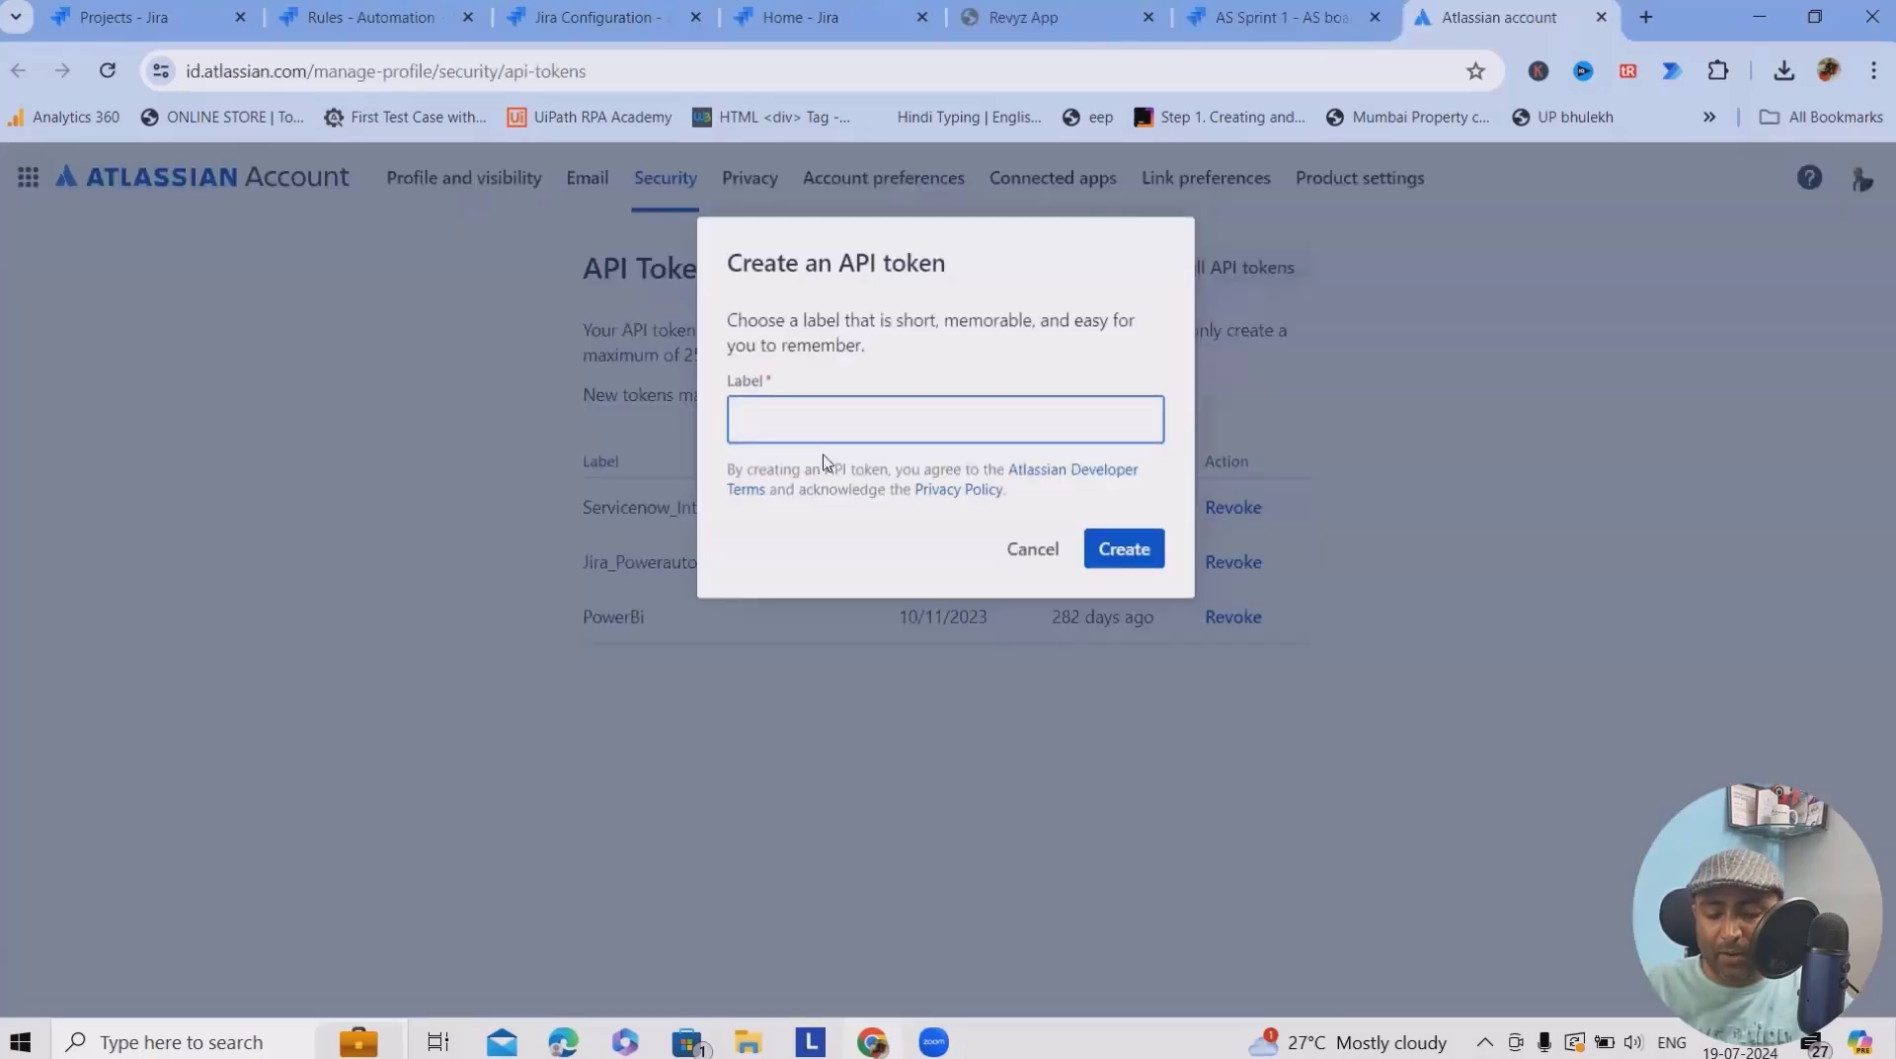
# Create an Atlassian API token labelled "Revyz" and copy it to the clipboard
pyautogui.write('Revyz')
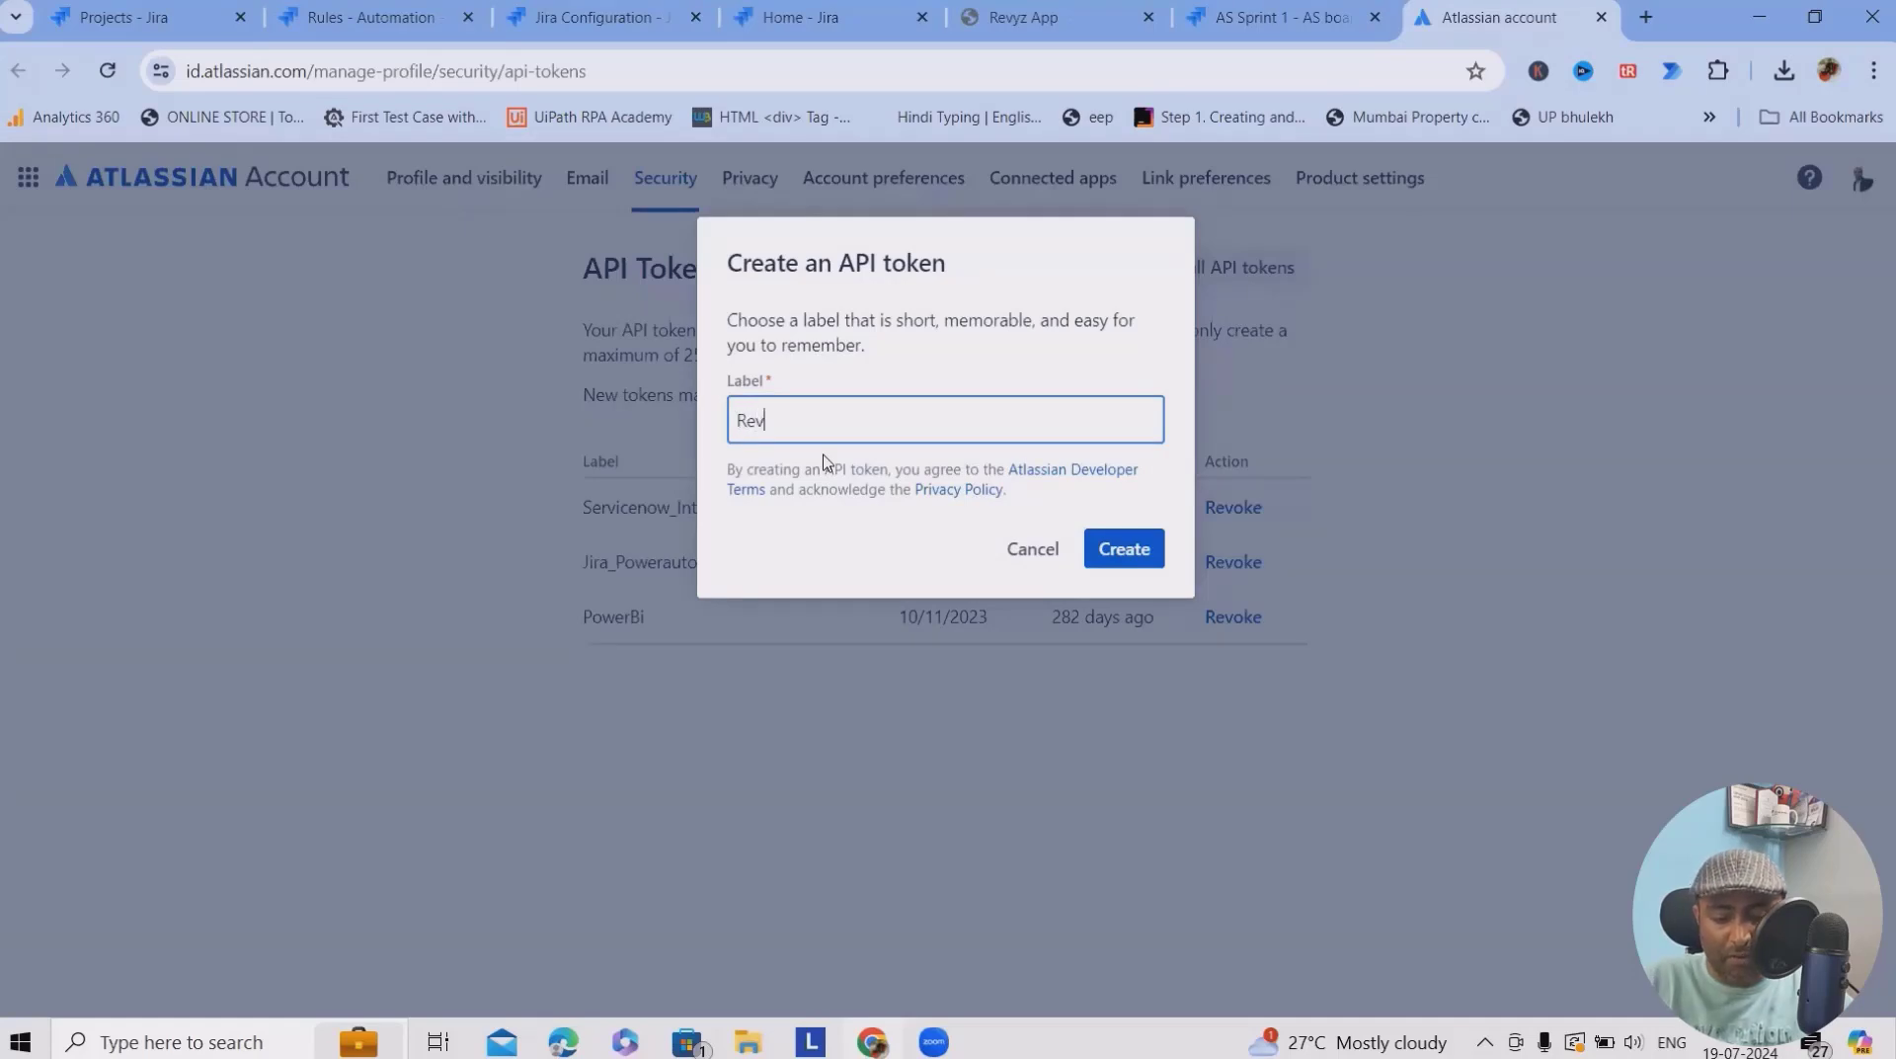
pyautogui.click(1124, 548)
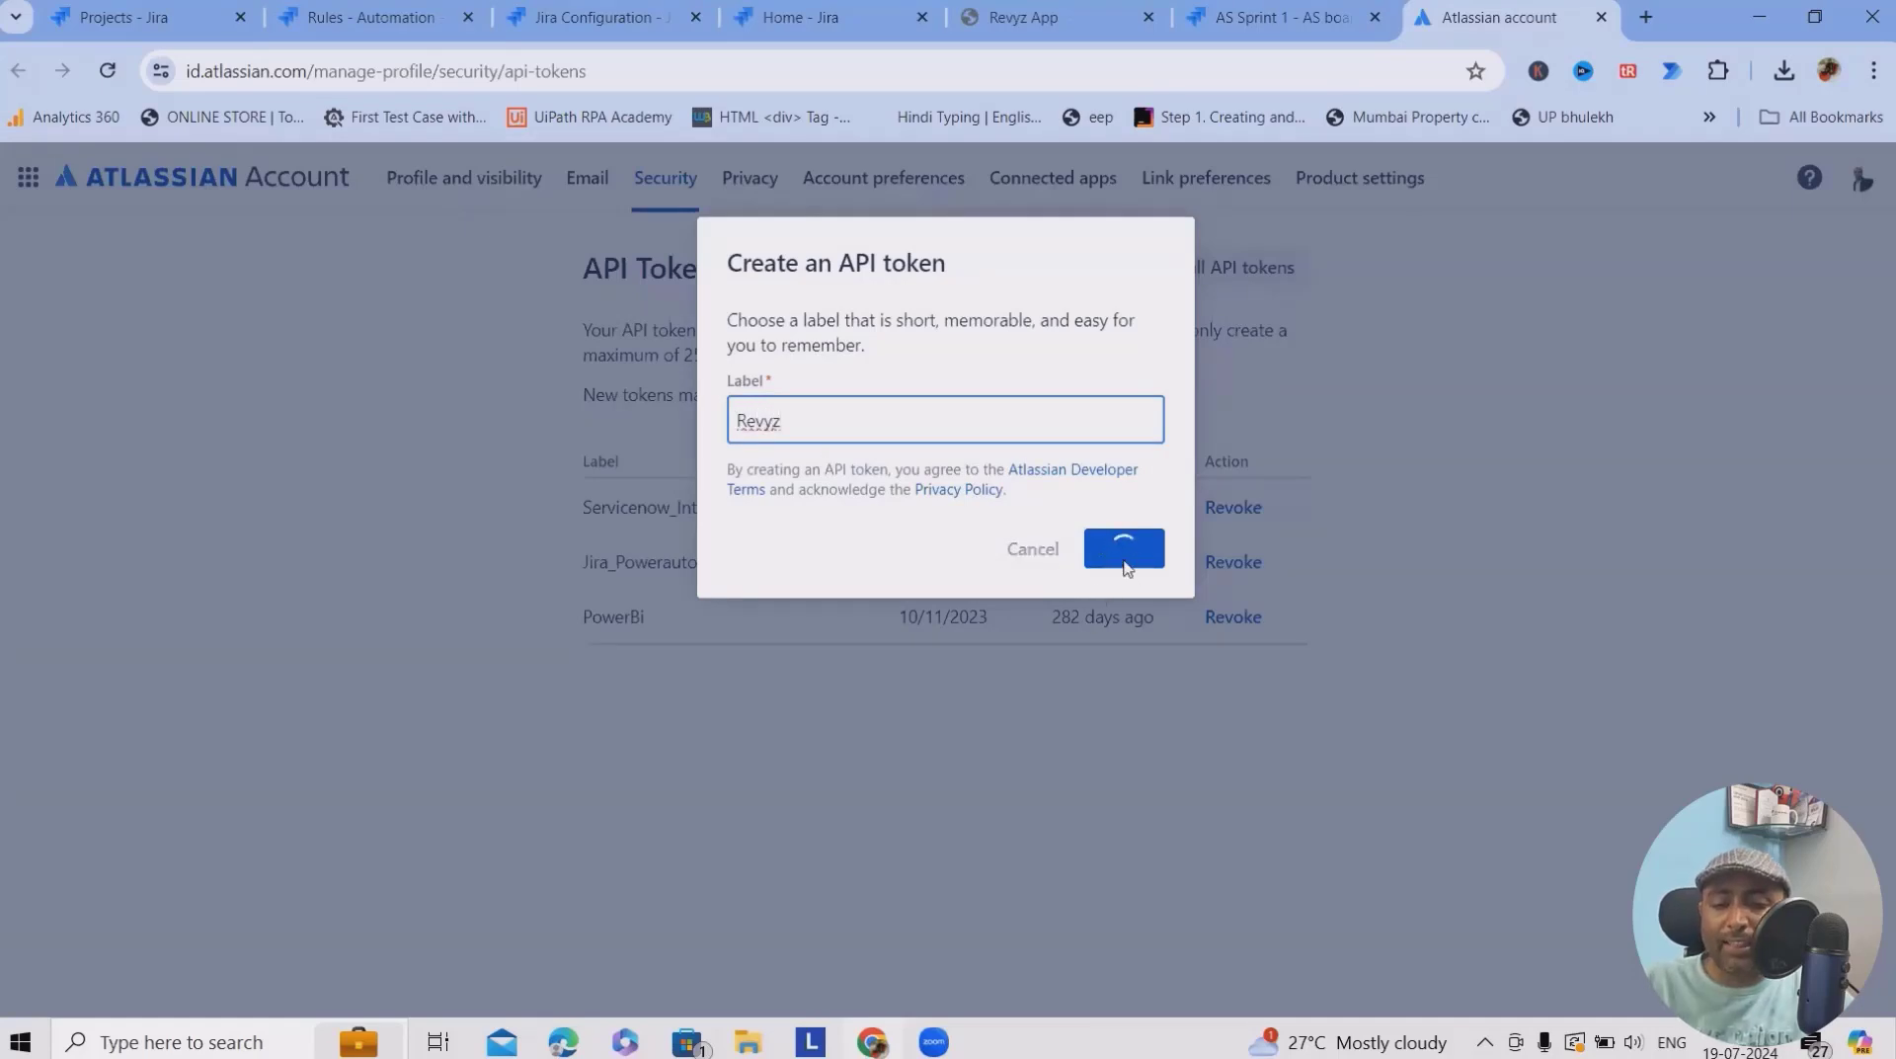
pyautogui.click(1131, 504)
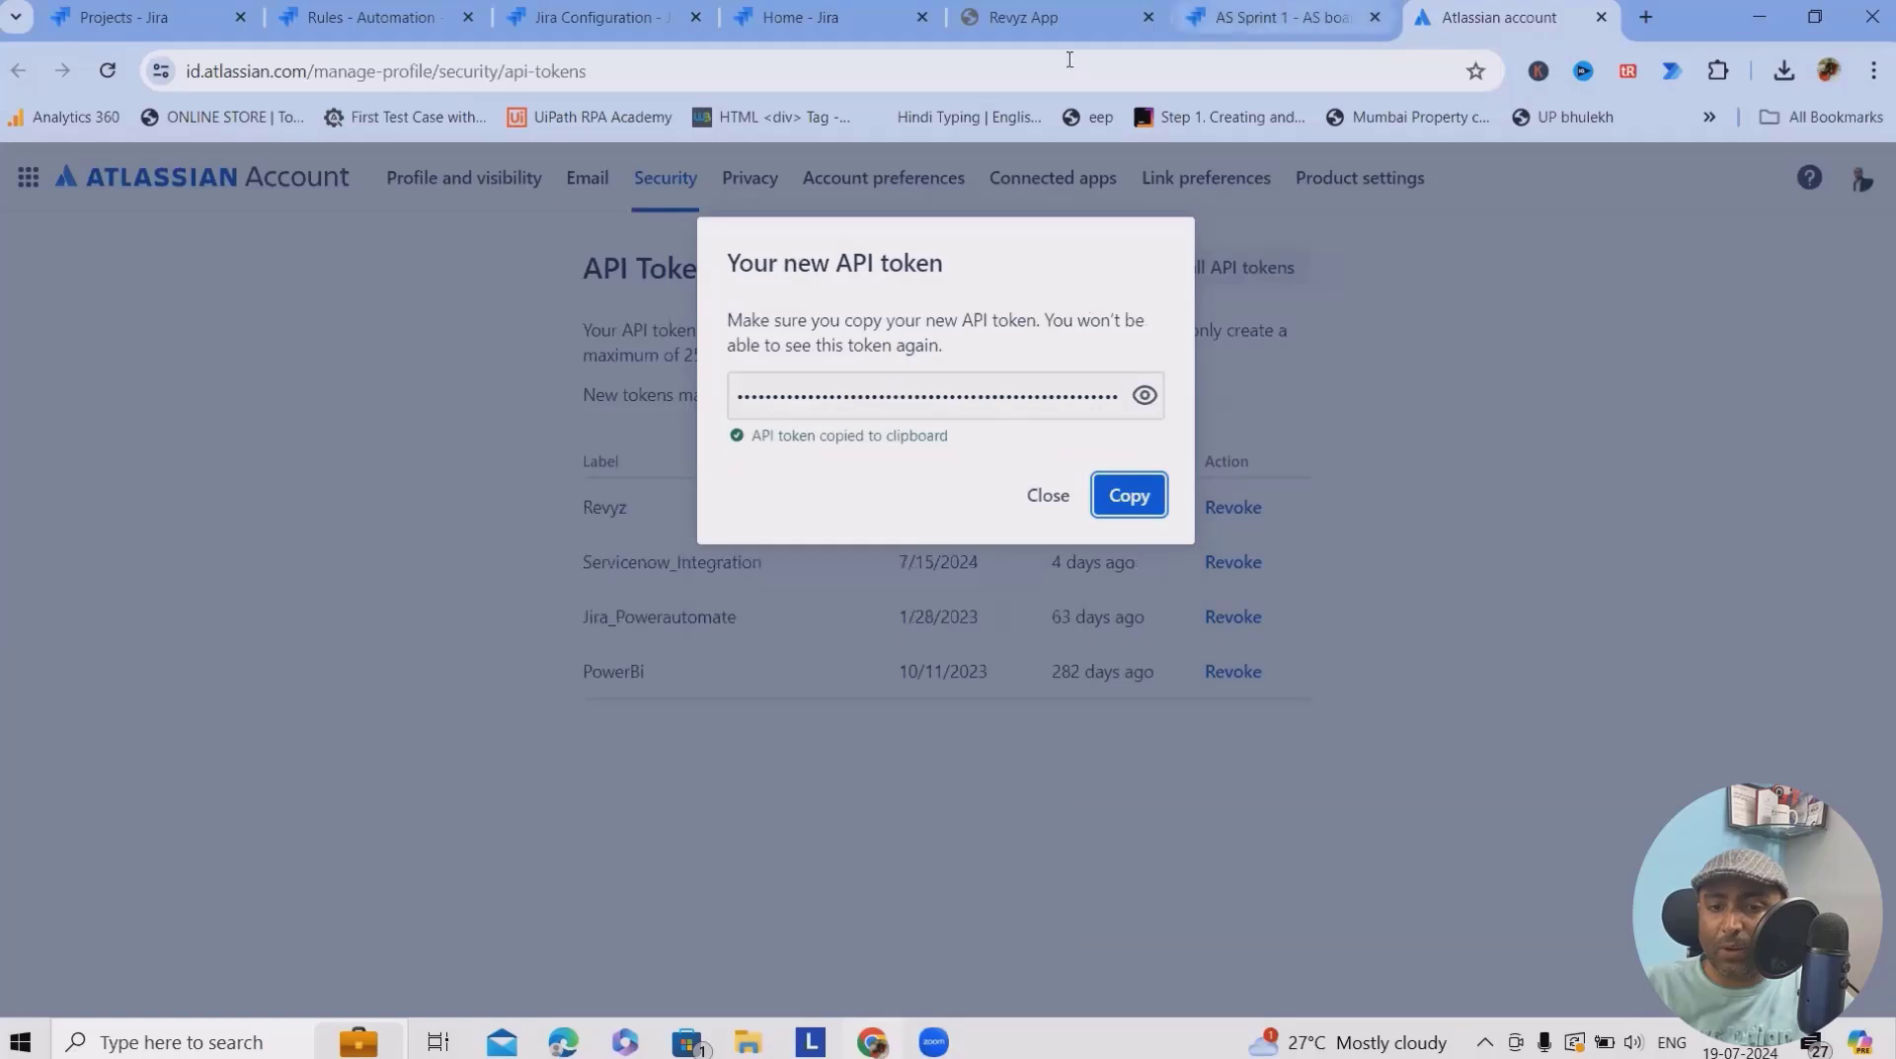
# Close the extra Revyz App tab, add the account email and copied API token to the Revyz credentials, and decline saving the password in the browser
pyautogui.click(1066, 21)
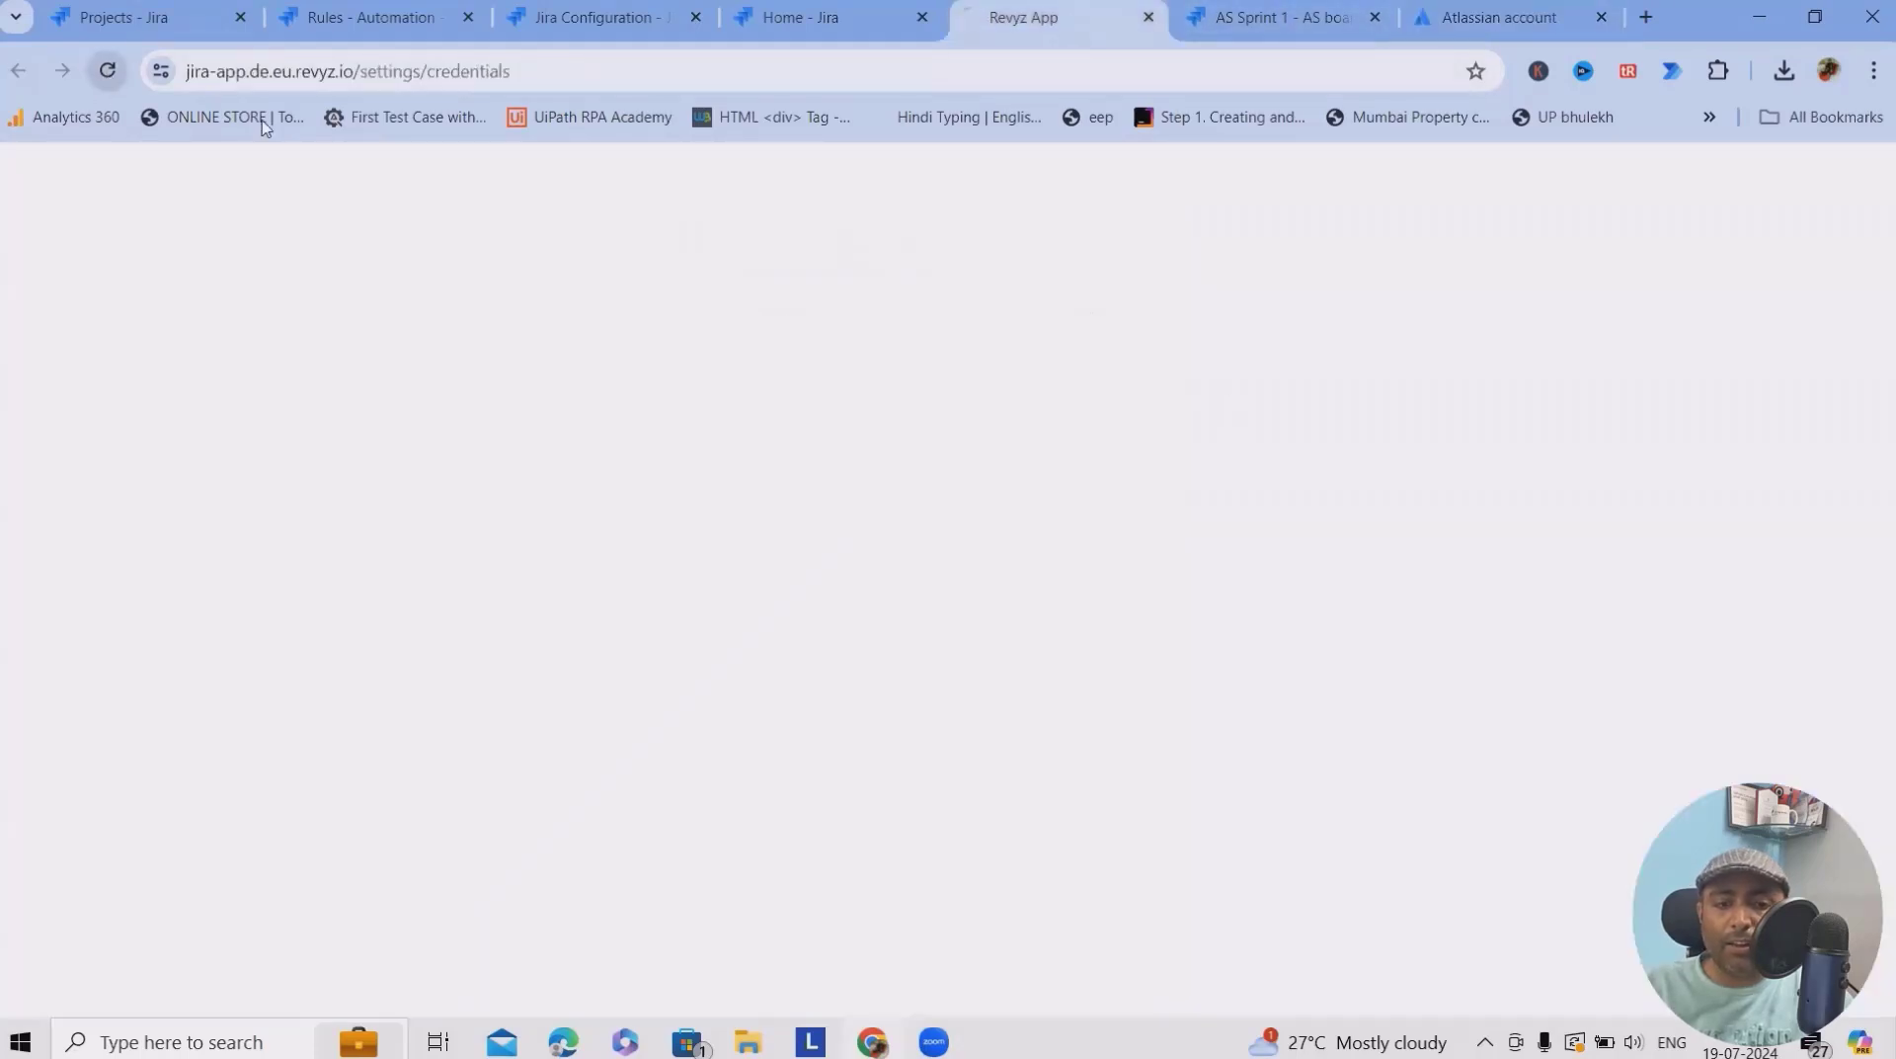
pyautogui.click(1147, 17)
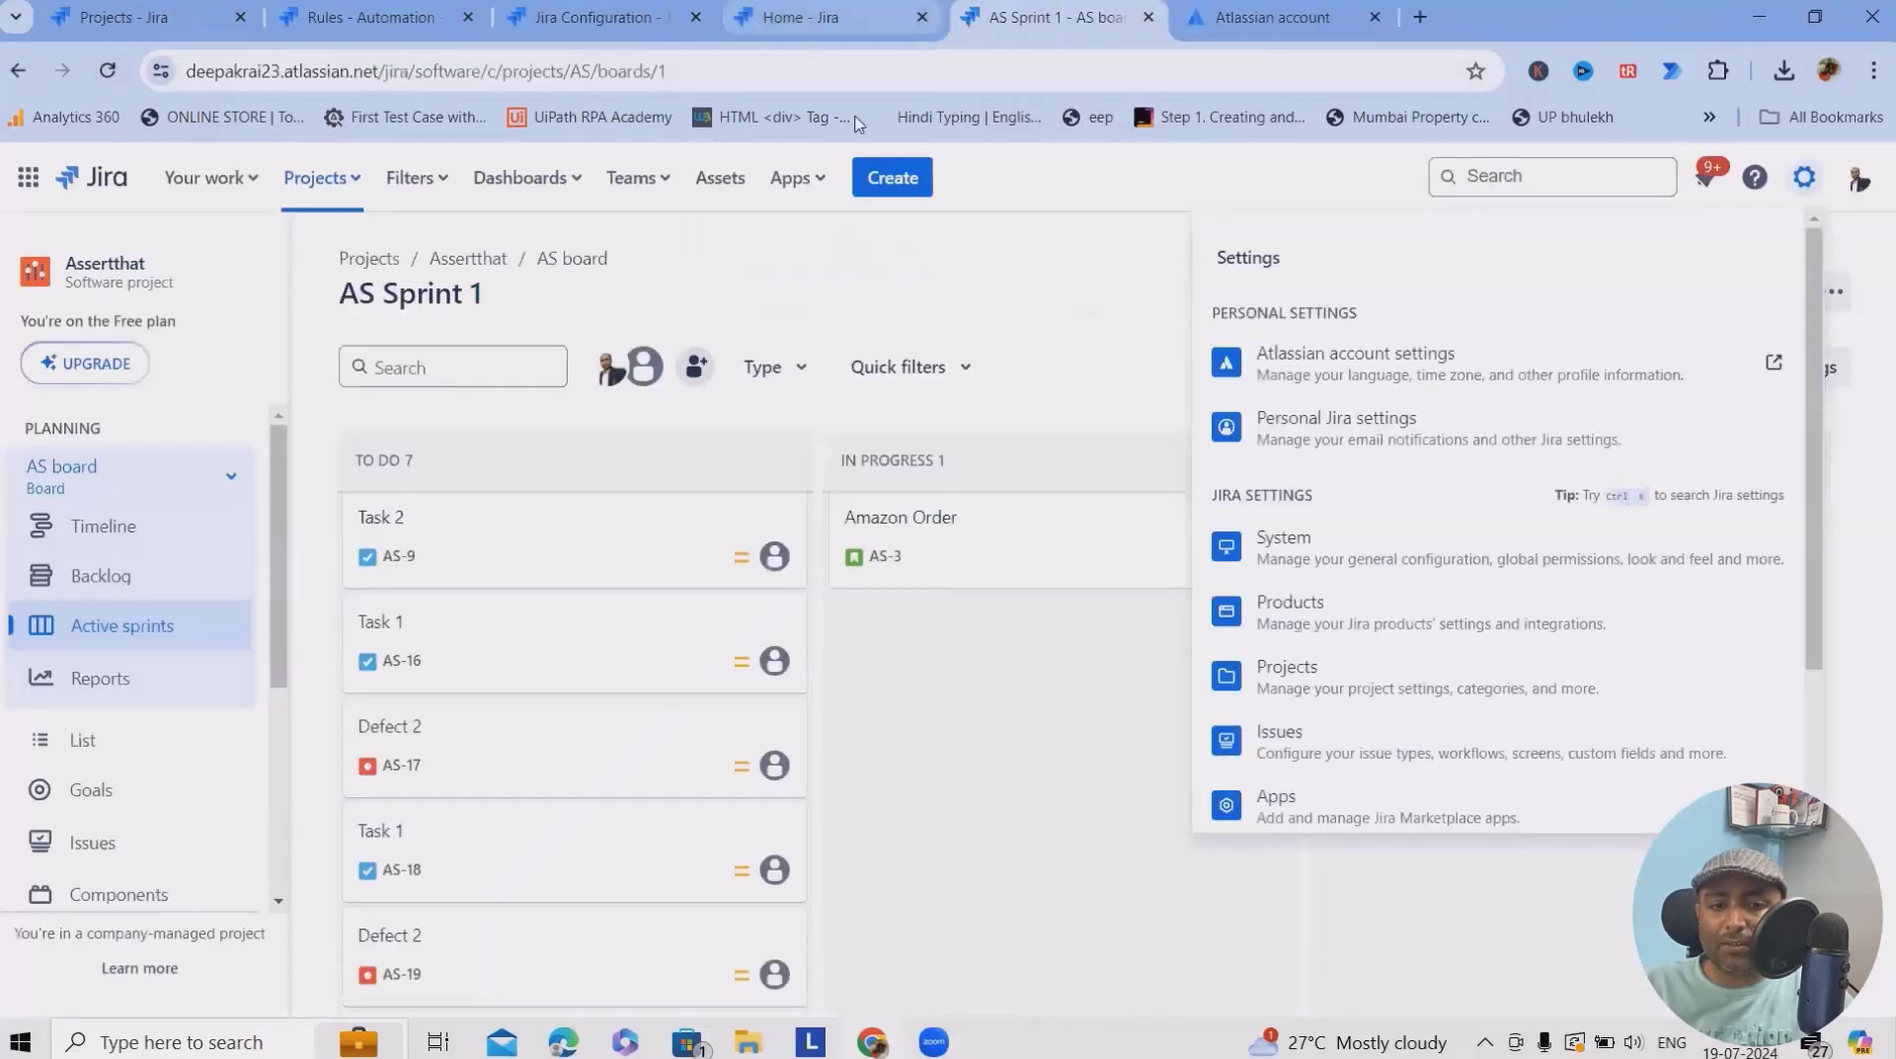
pyautogui.click(798, 15)
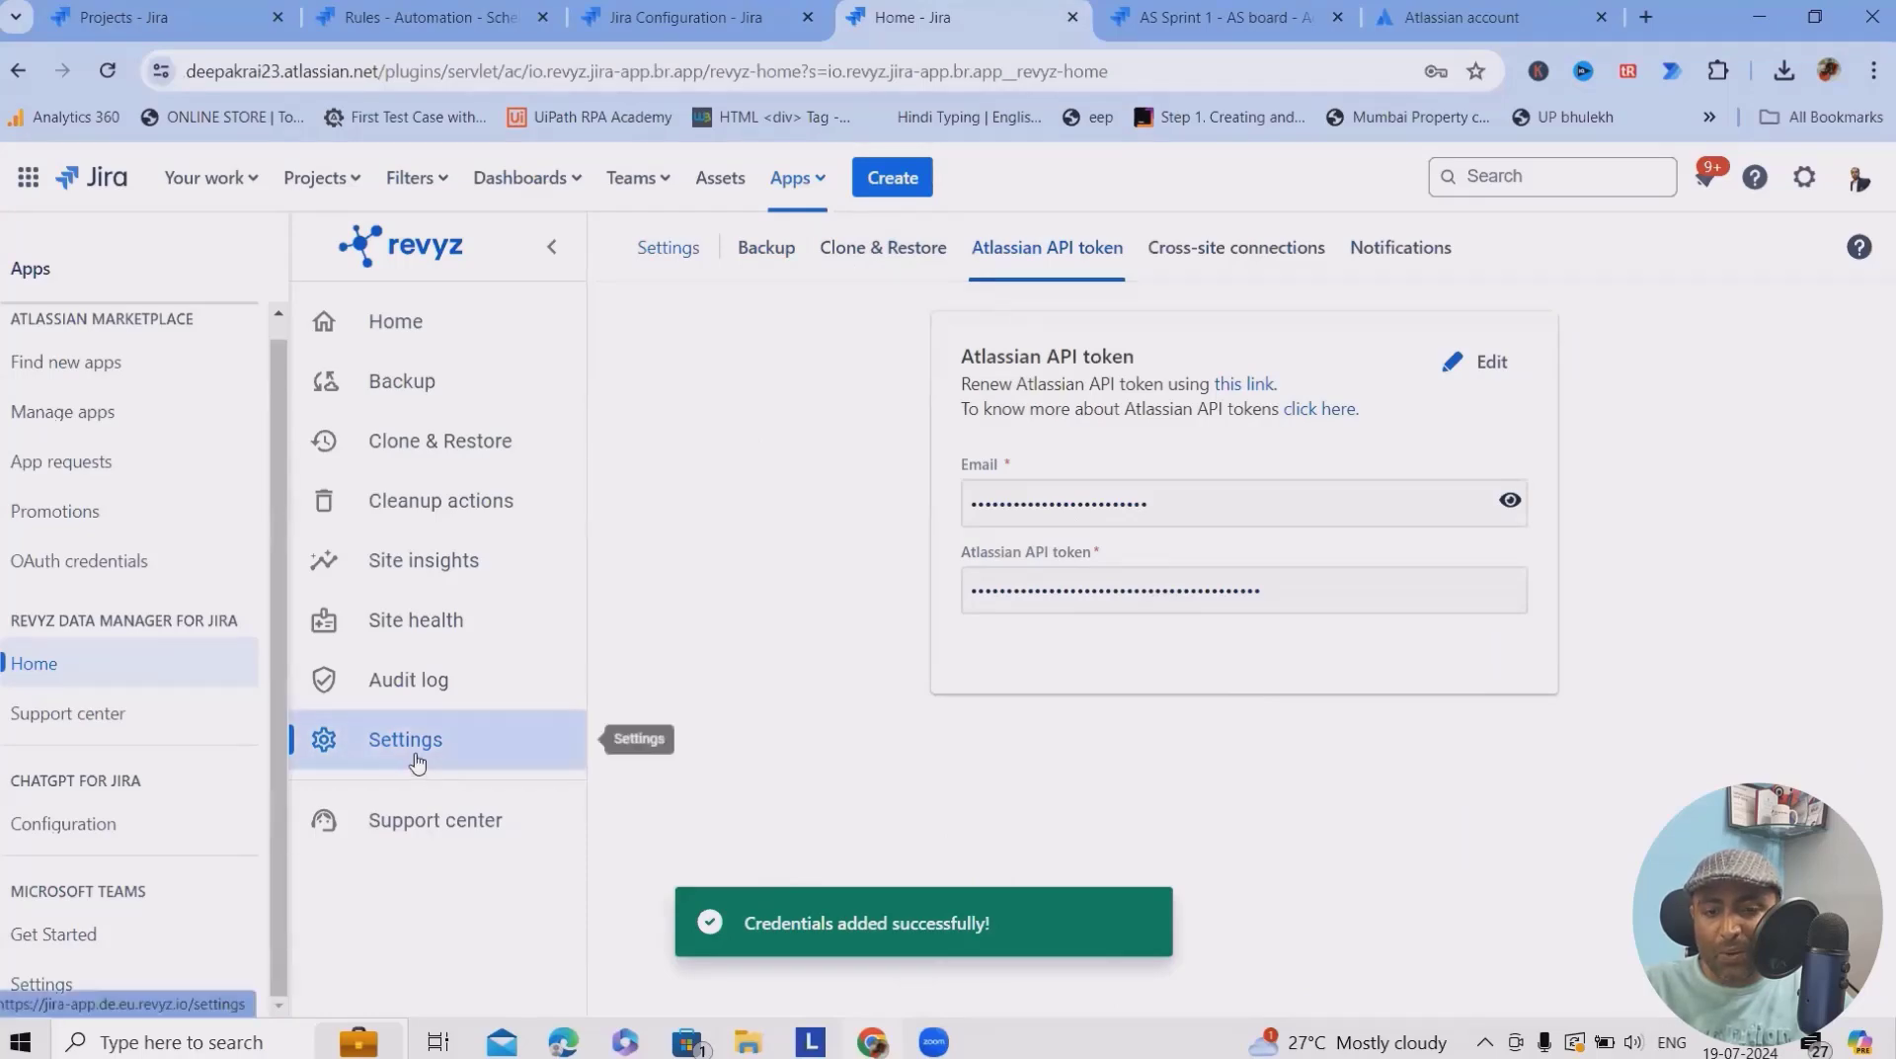
pyautogui.click(1250, 274)
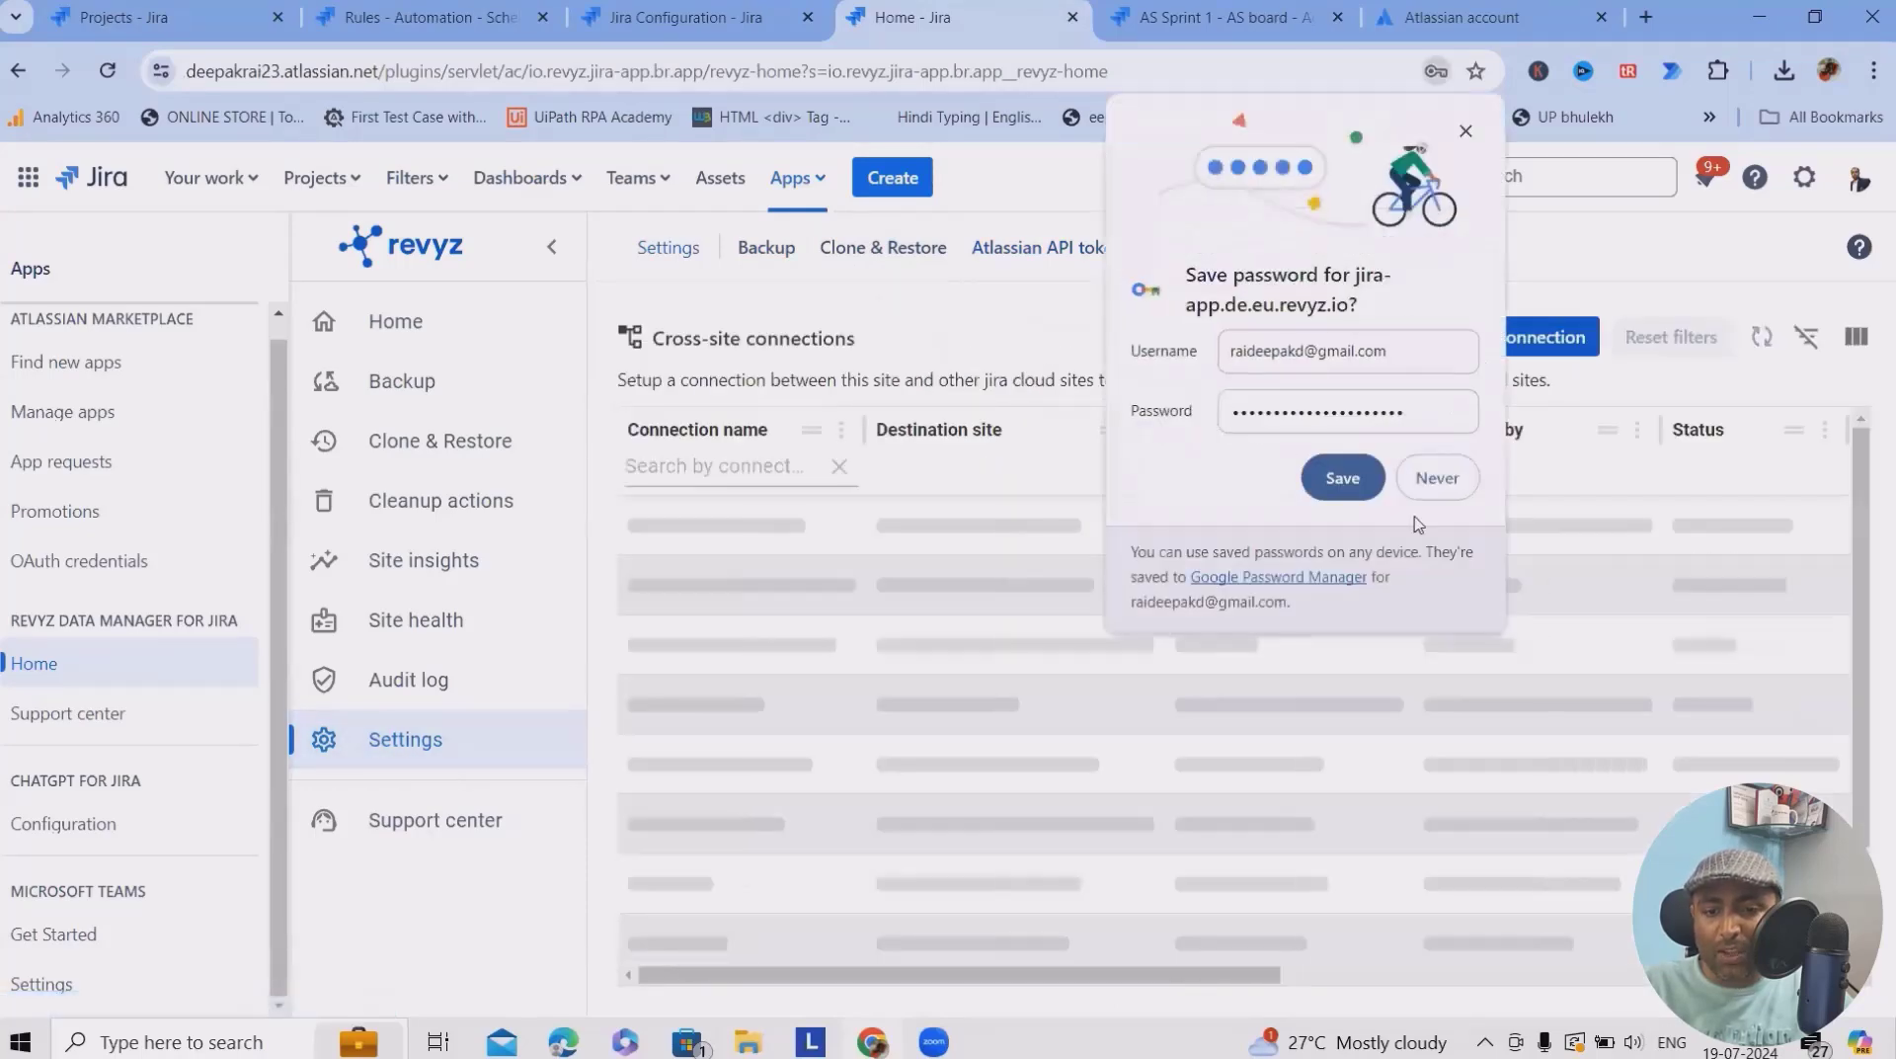
pyautogui.click(1431, 484)
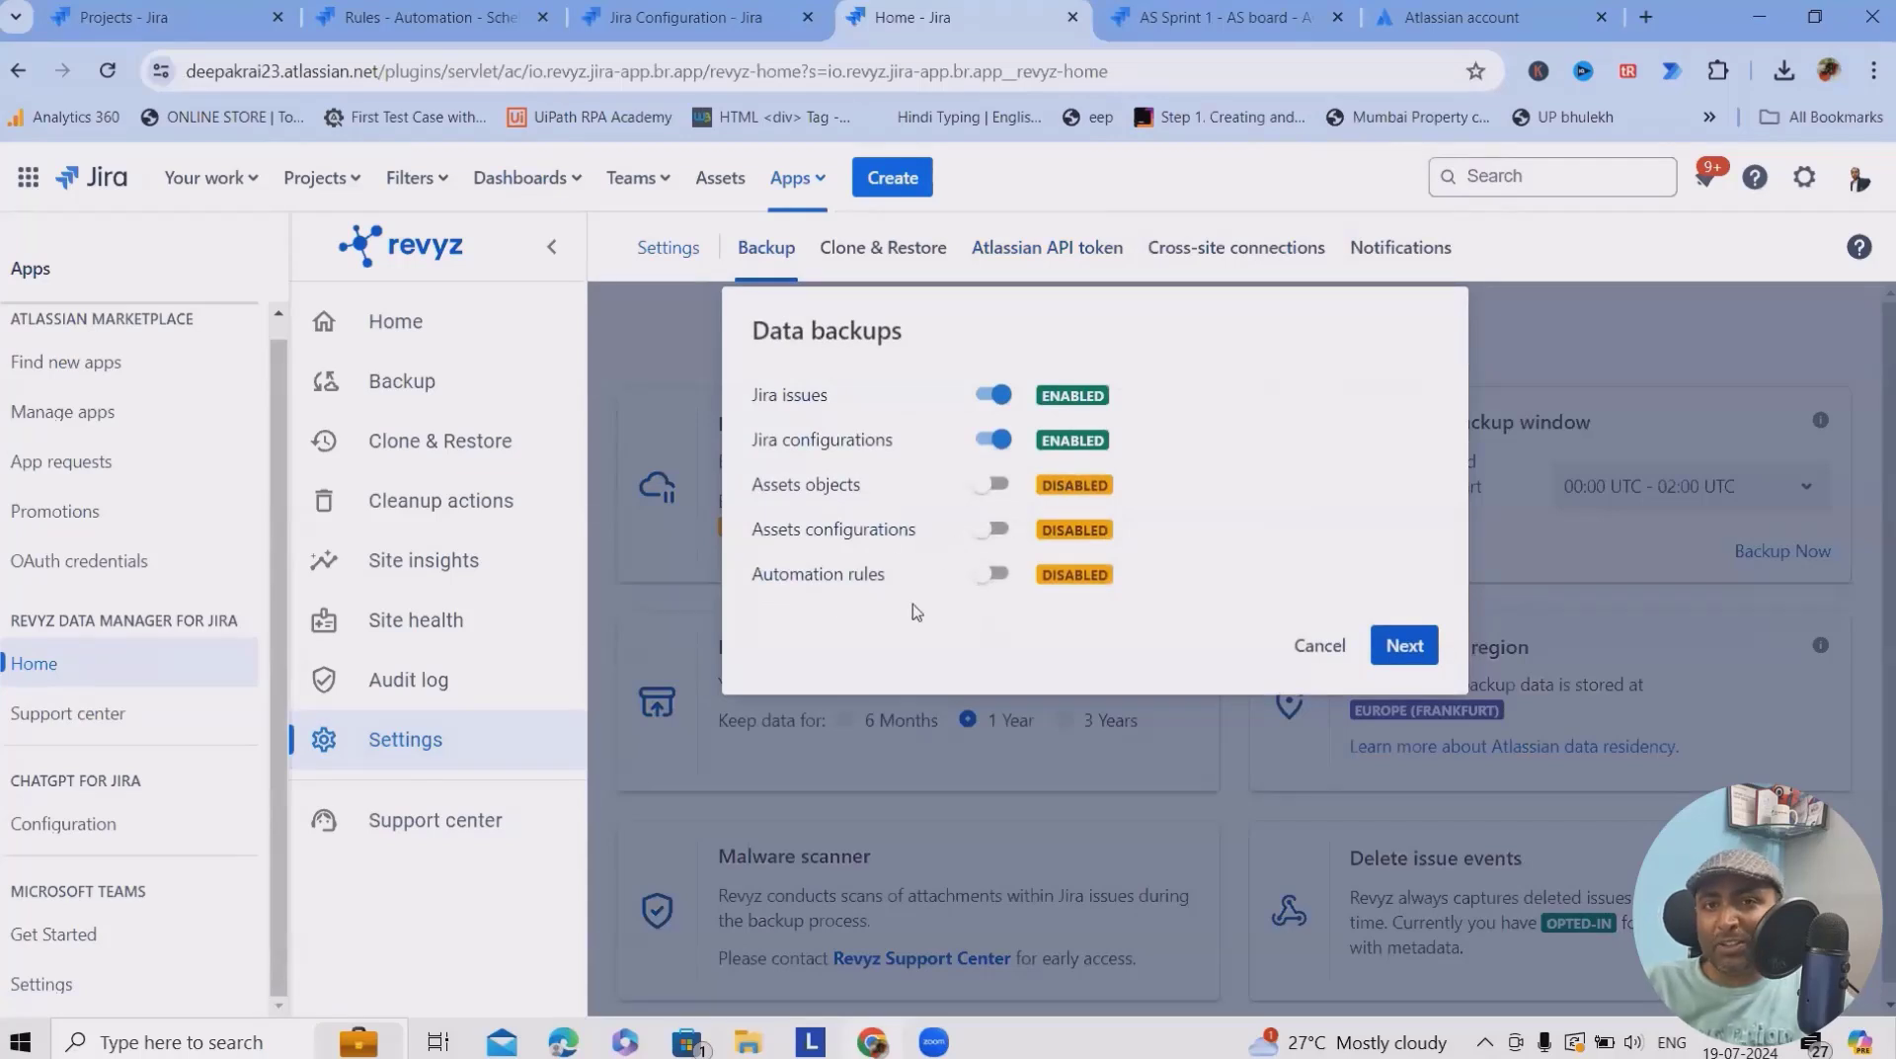
# Enable data backups for automation rules and confirm the change
pyautogui.click(999, 576)
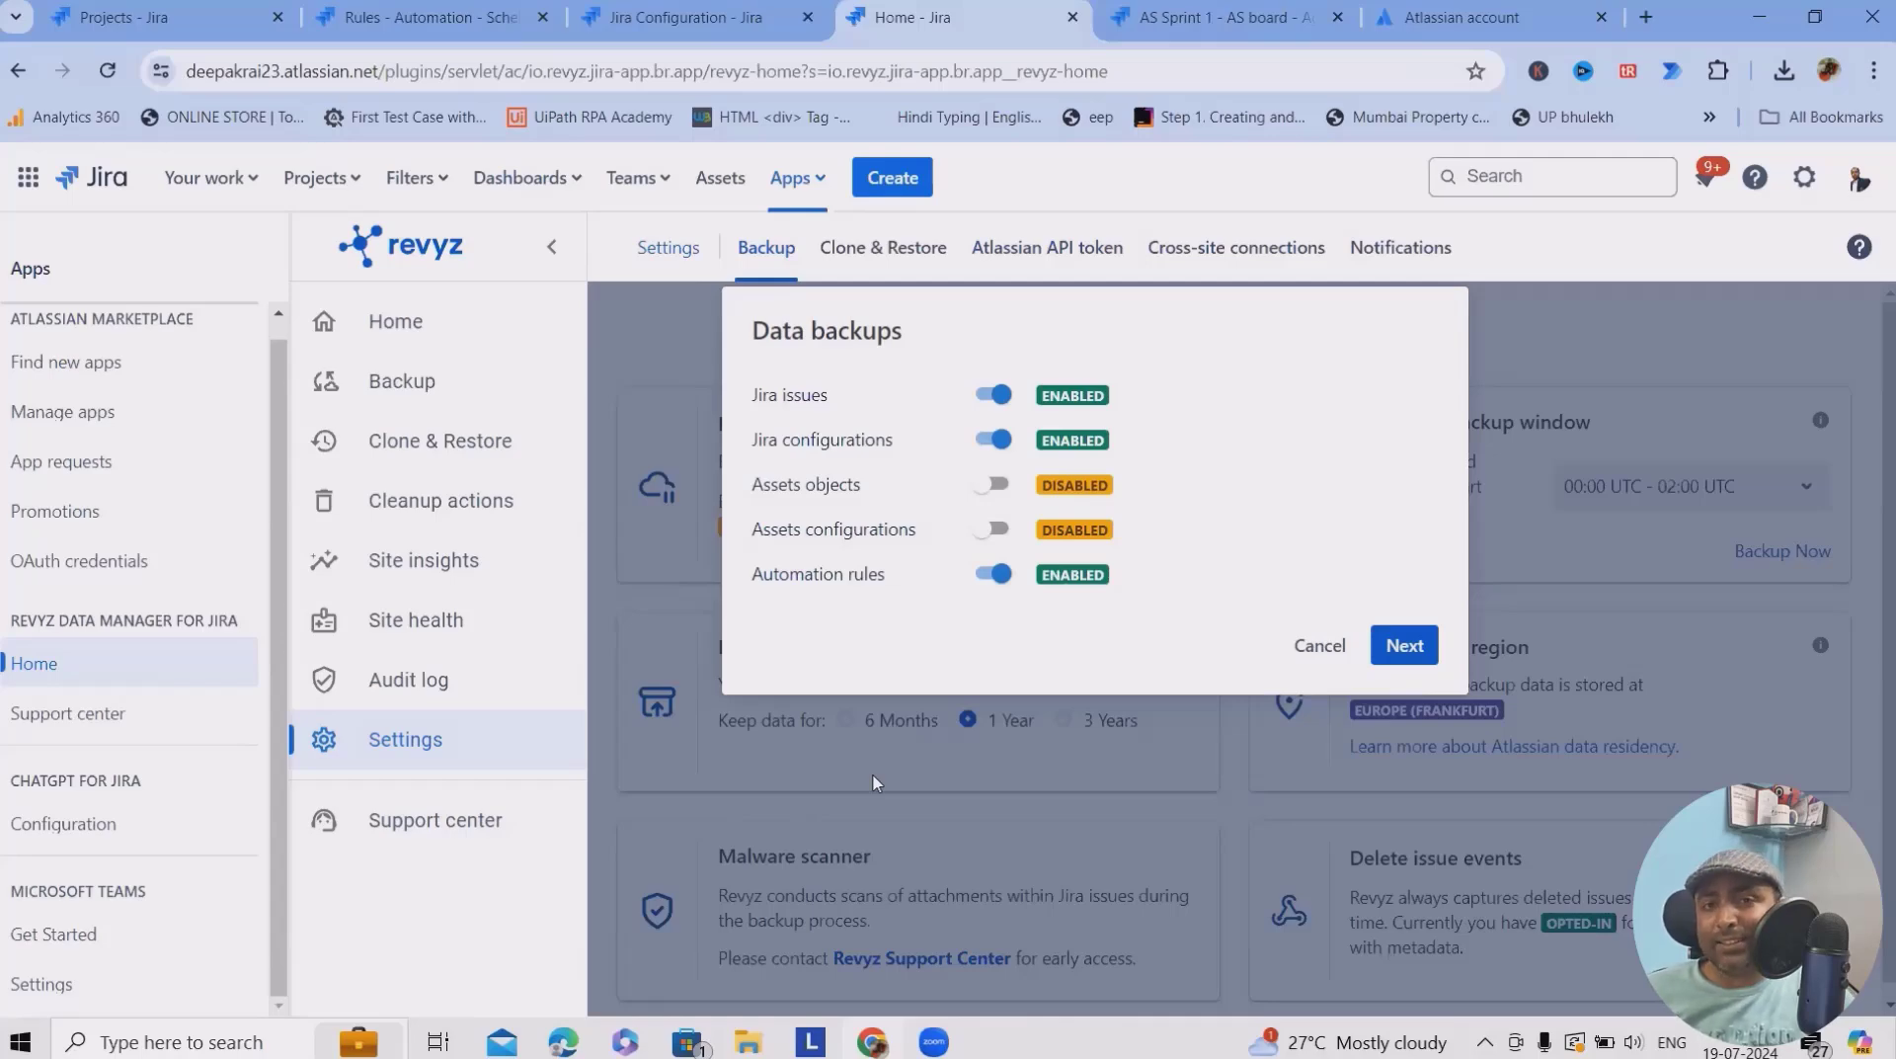
pyautogui.click(1404, 645)
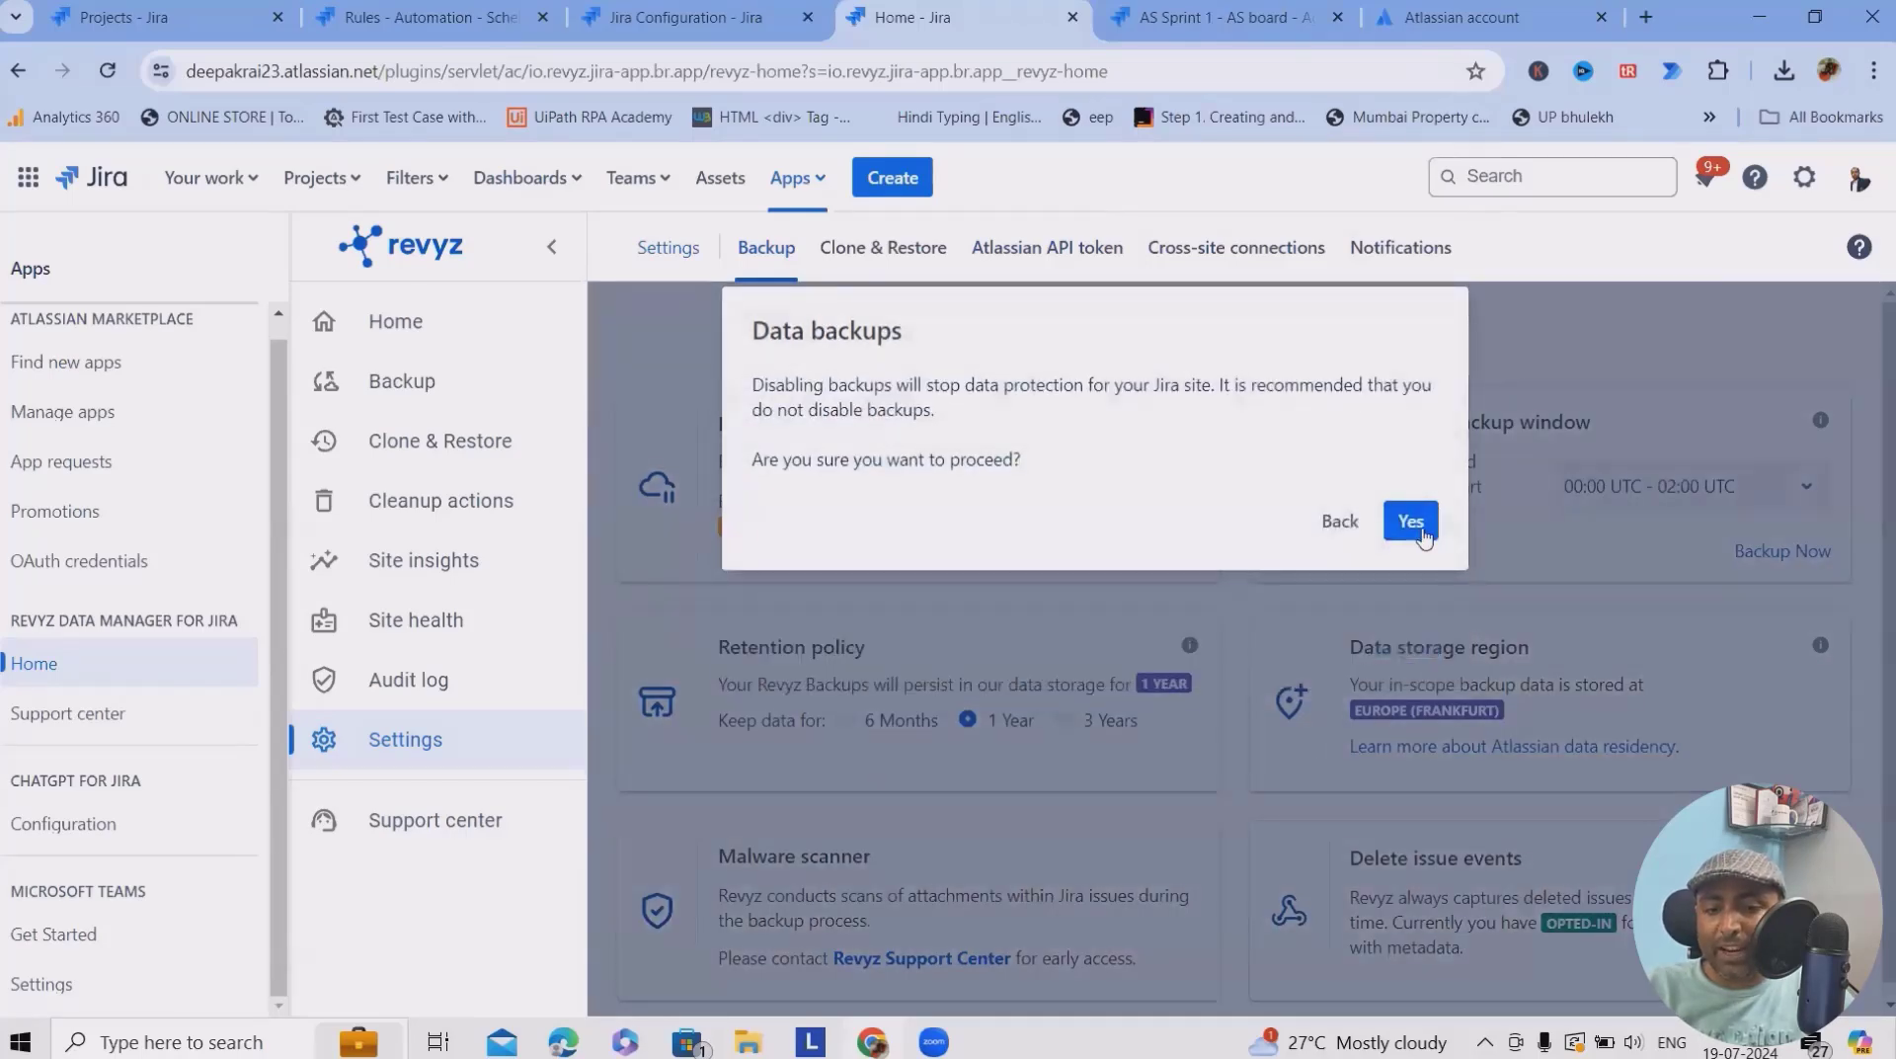
pyautogui.click(1414, 517)
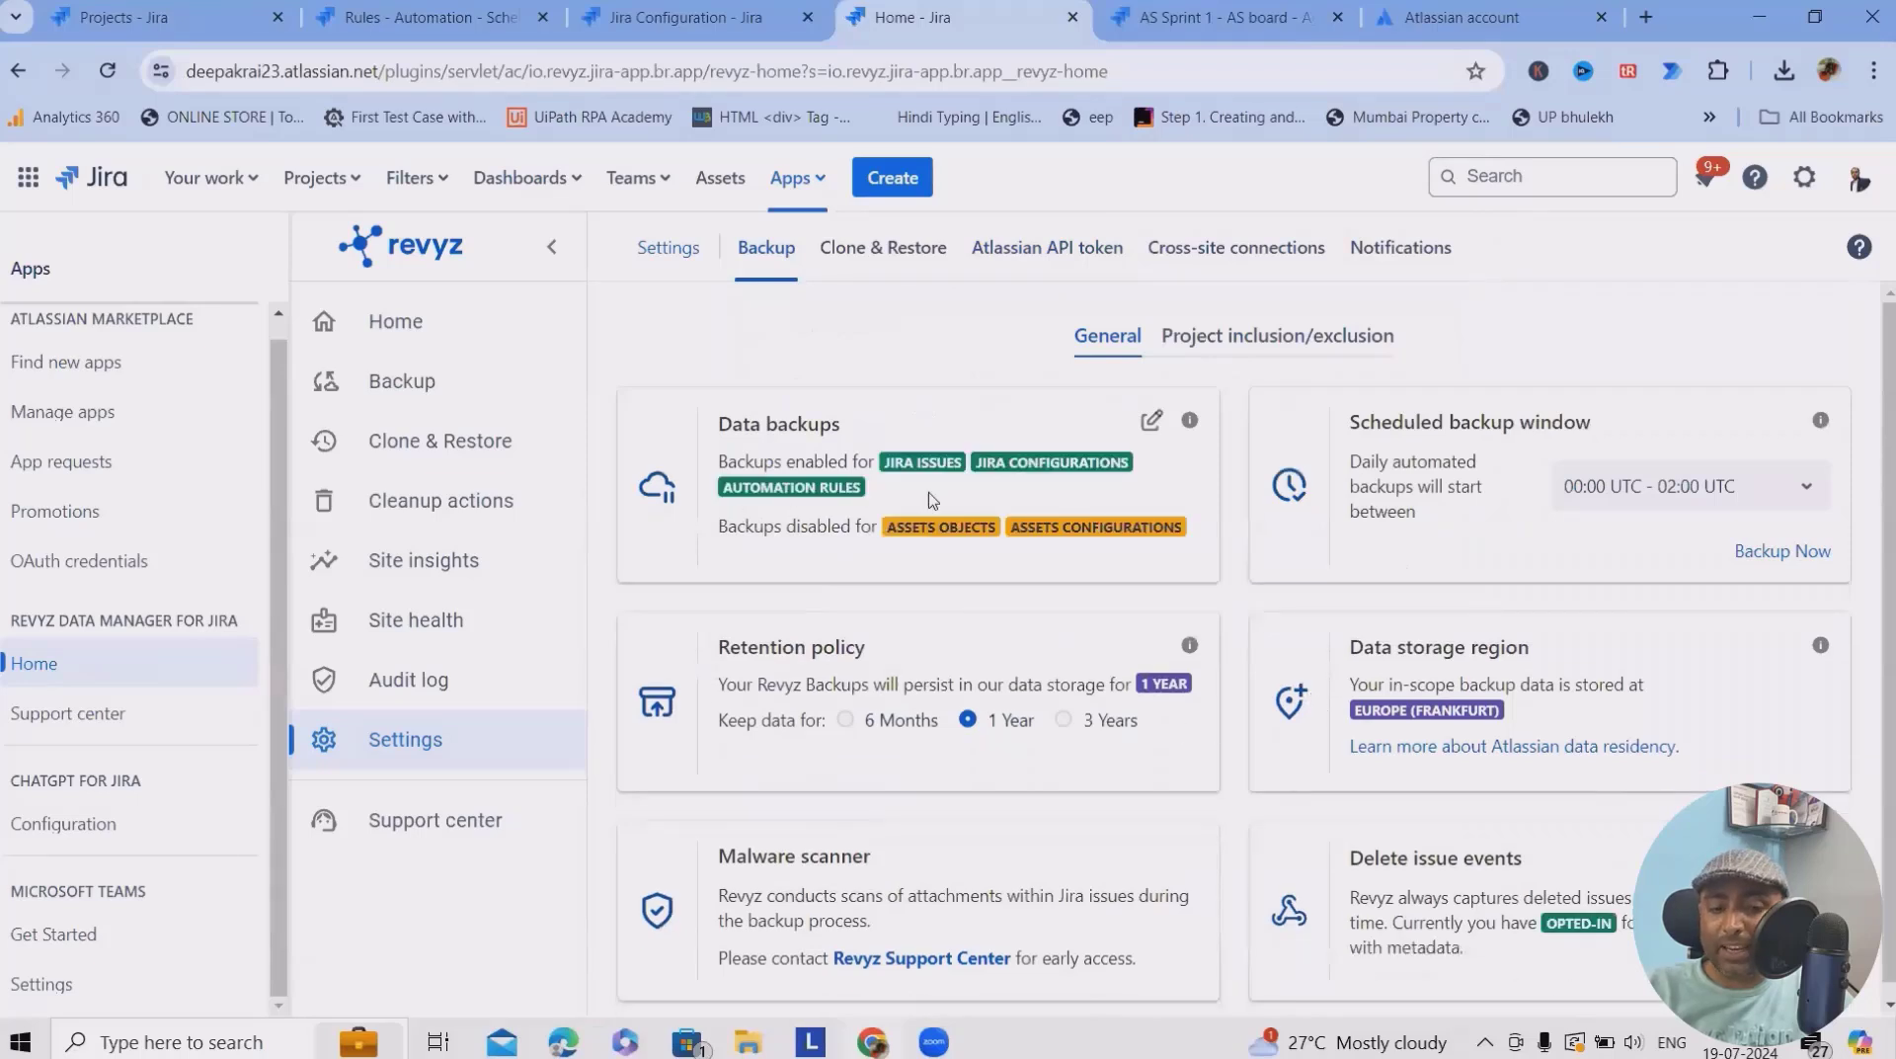
pyautogui.moveTo(774, 425); pyautogui.dragTo(1062, 483)
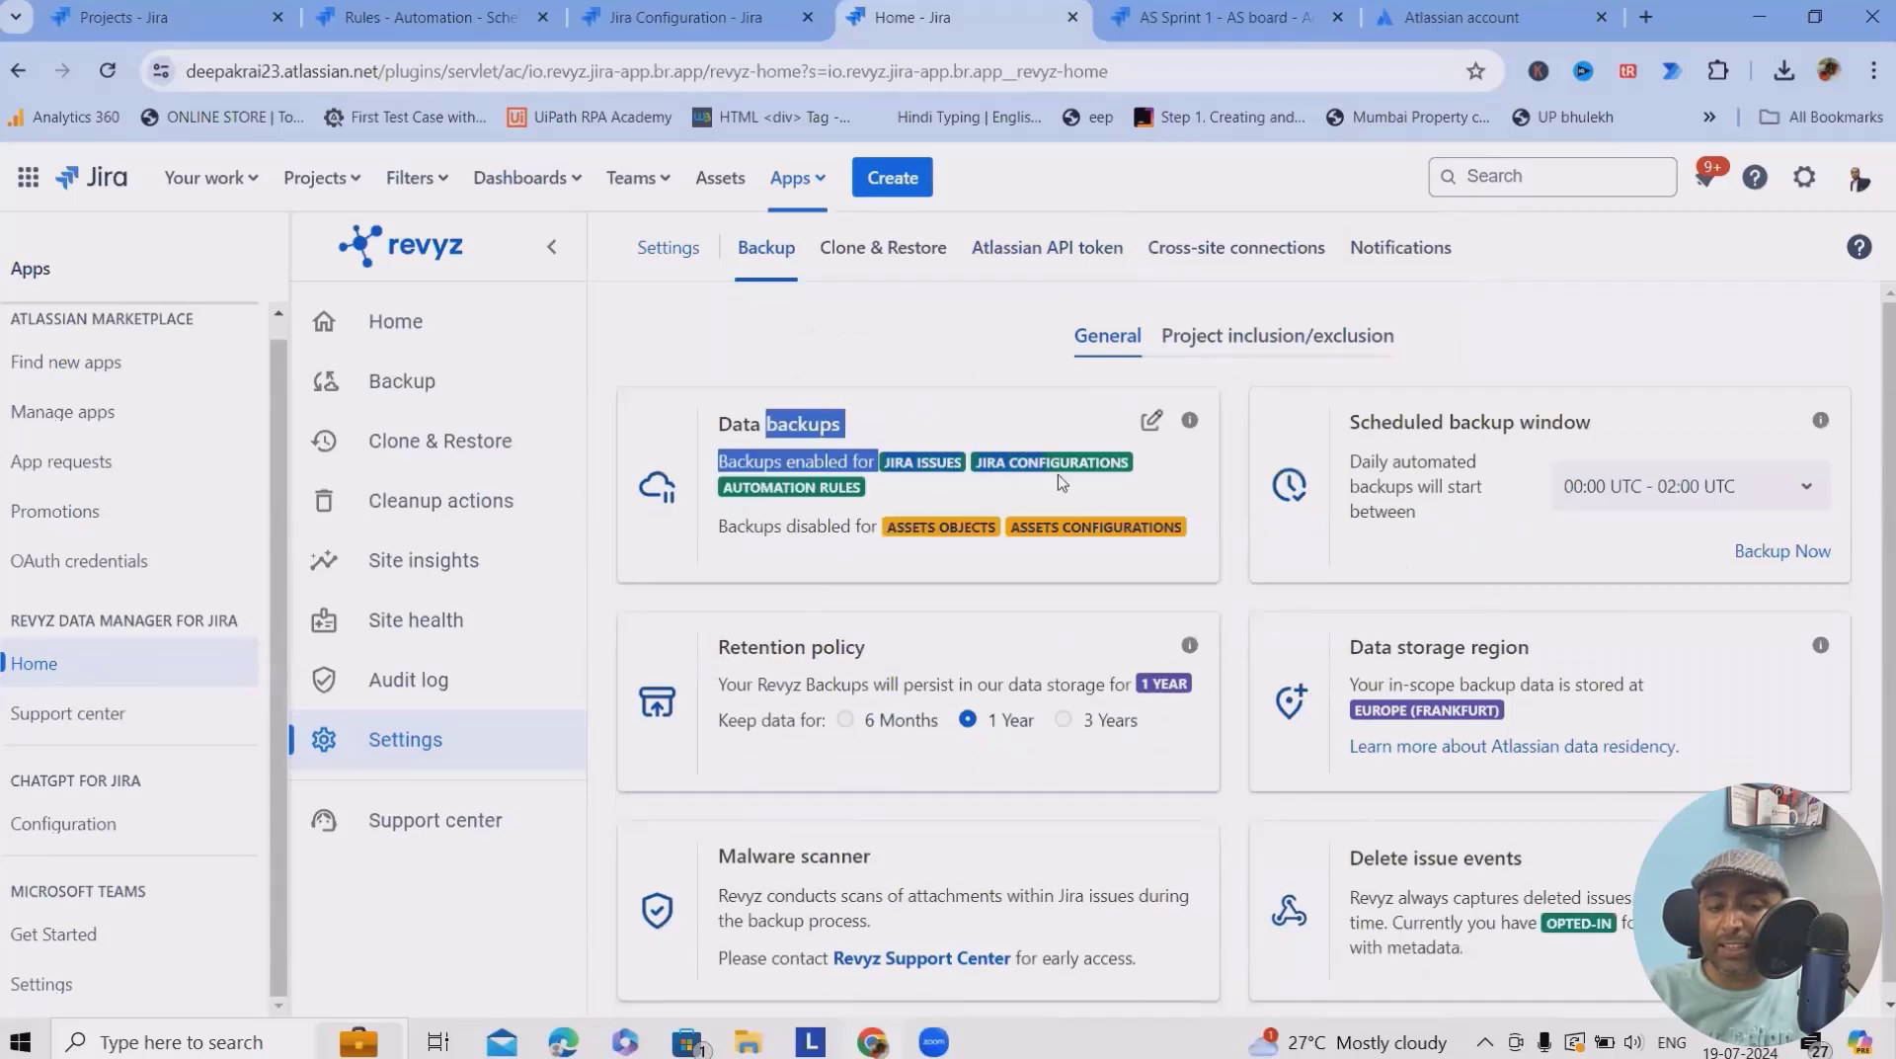
pyautogui.click(800, 519)
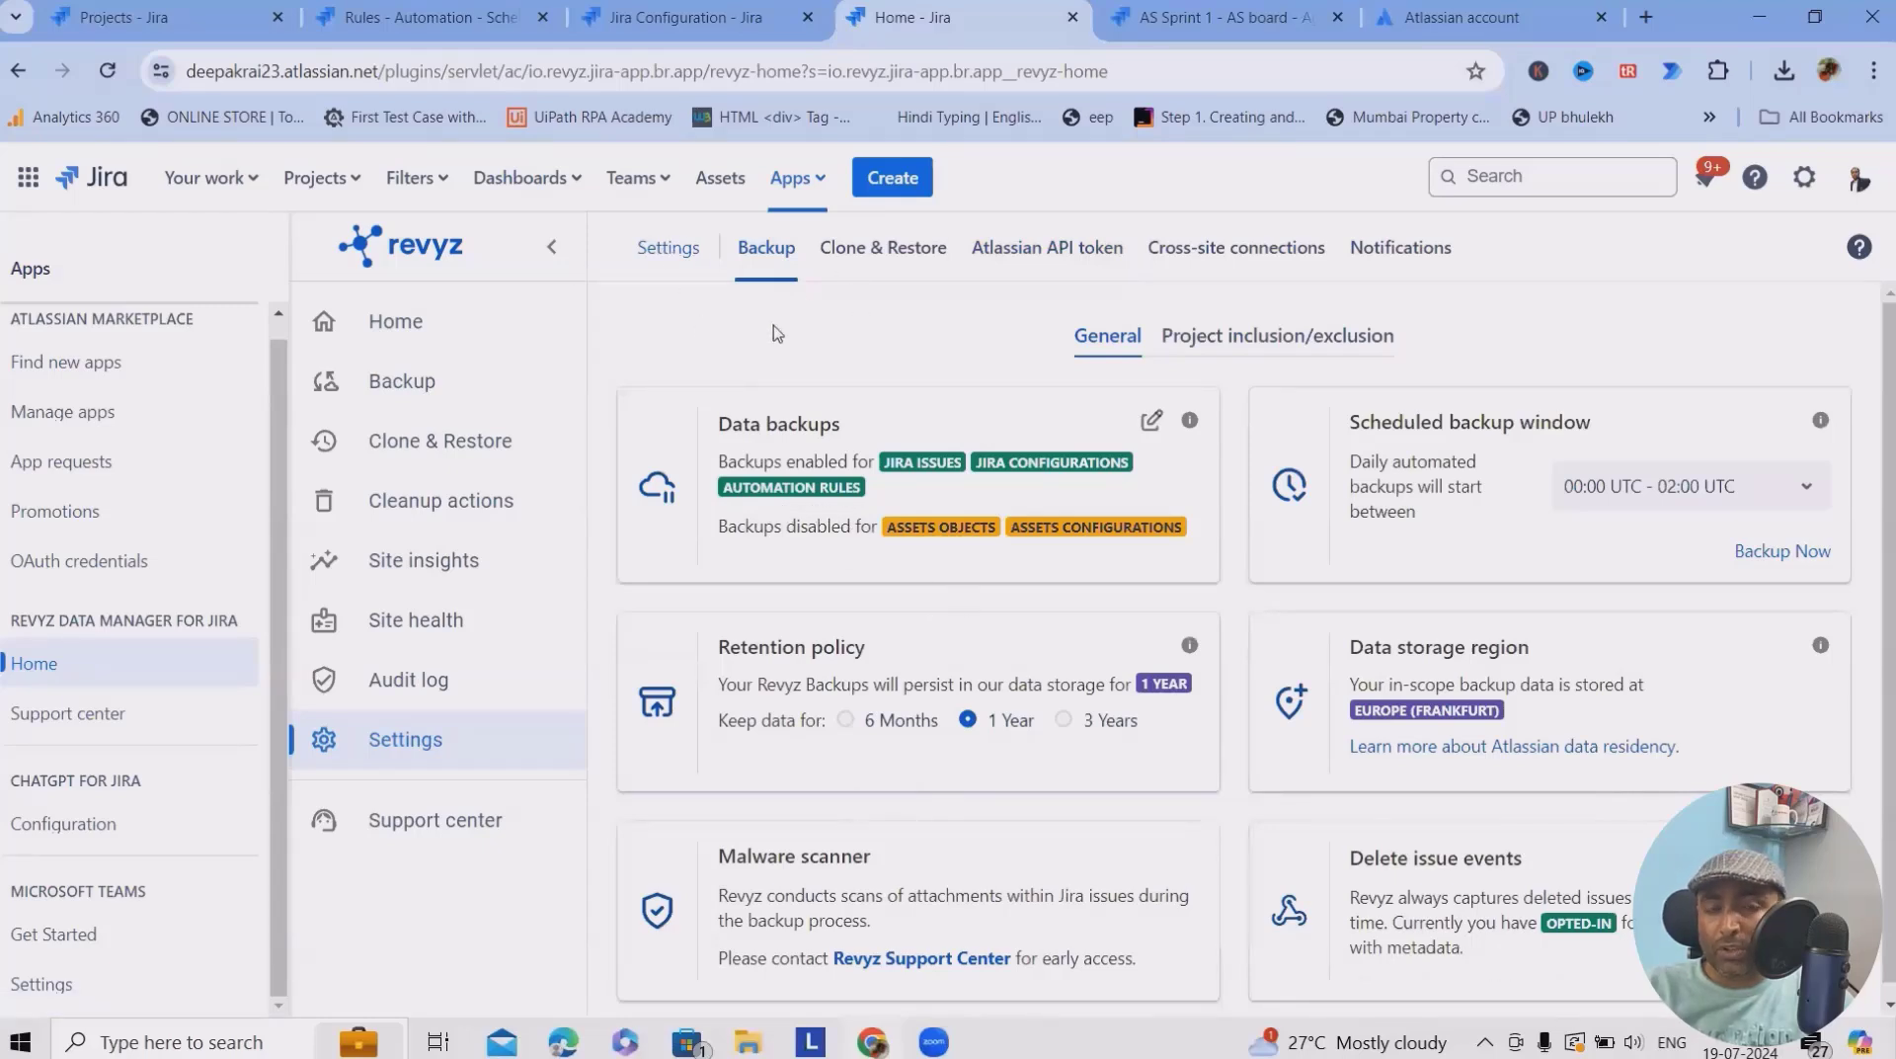
# Leave the backup settings and review the job, storage and license stats on the Revyz backup dashboard
pyautogui.click(668, 248)
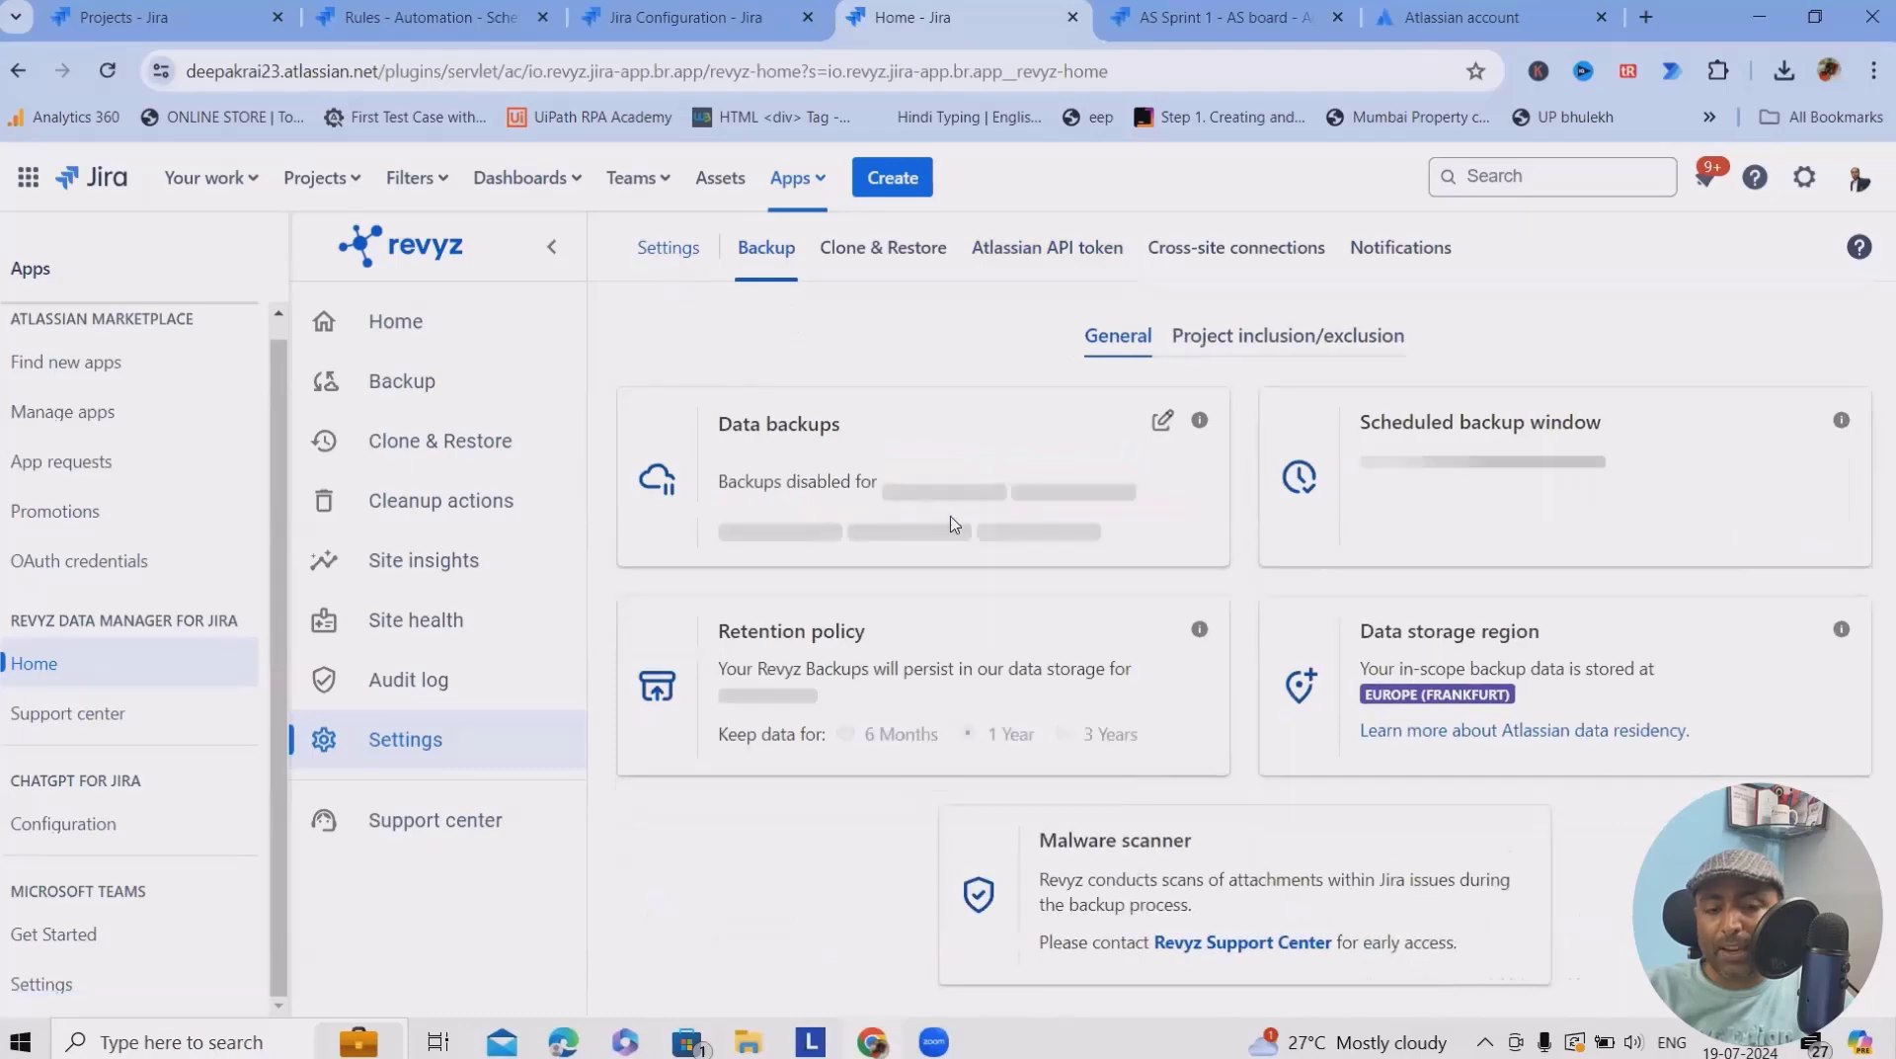
pyautogui.click(476, 321)
pyautogui.click(456, 400)
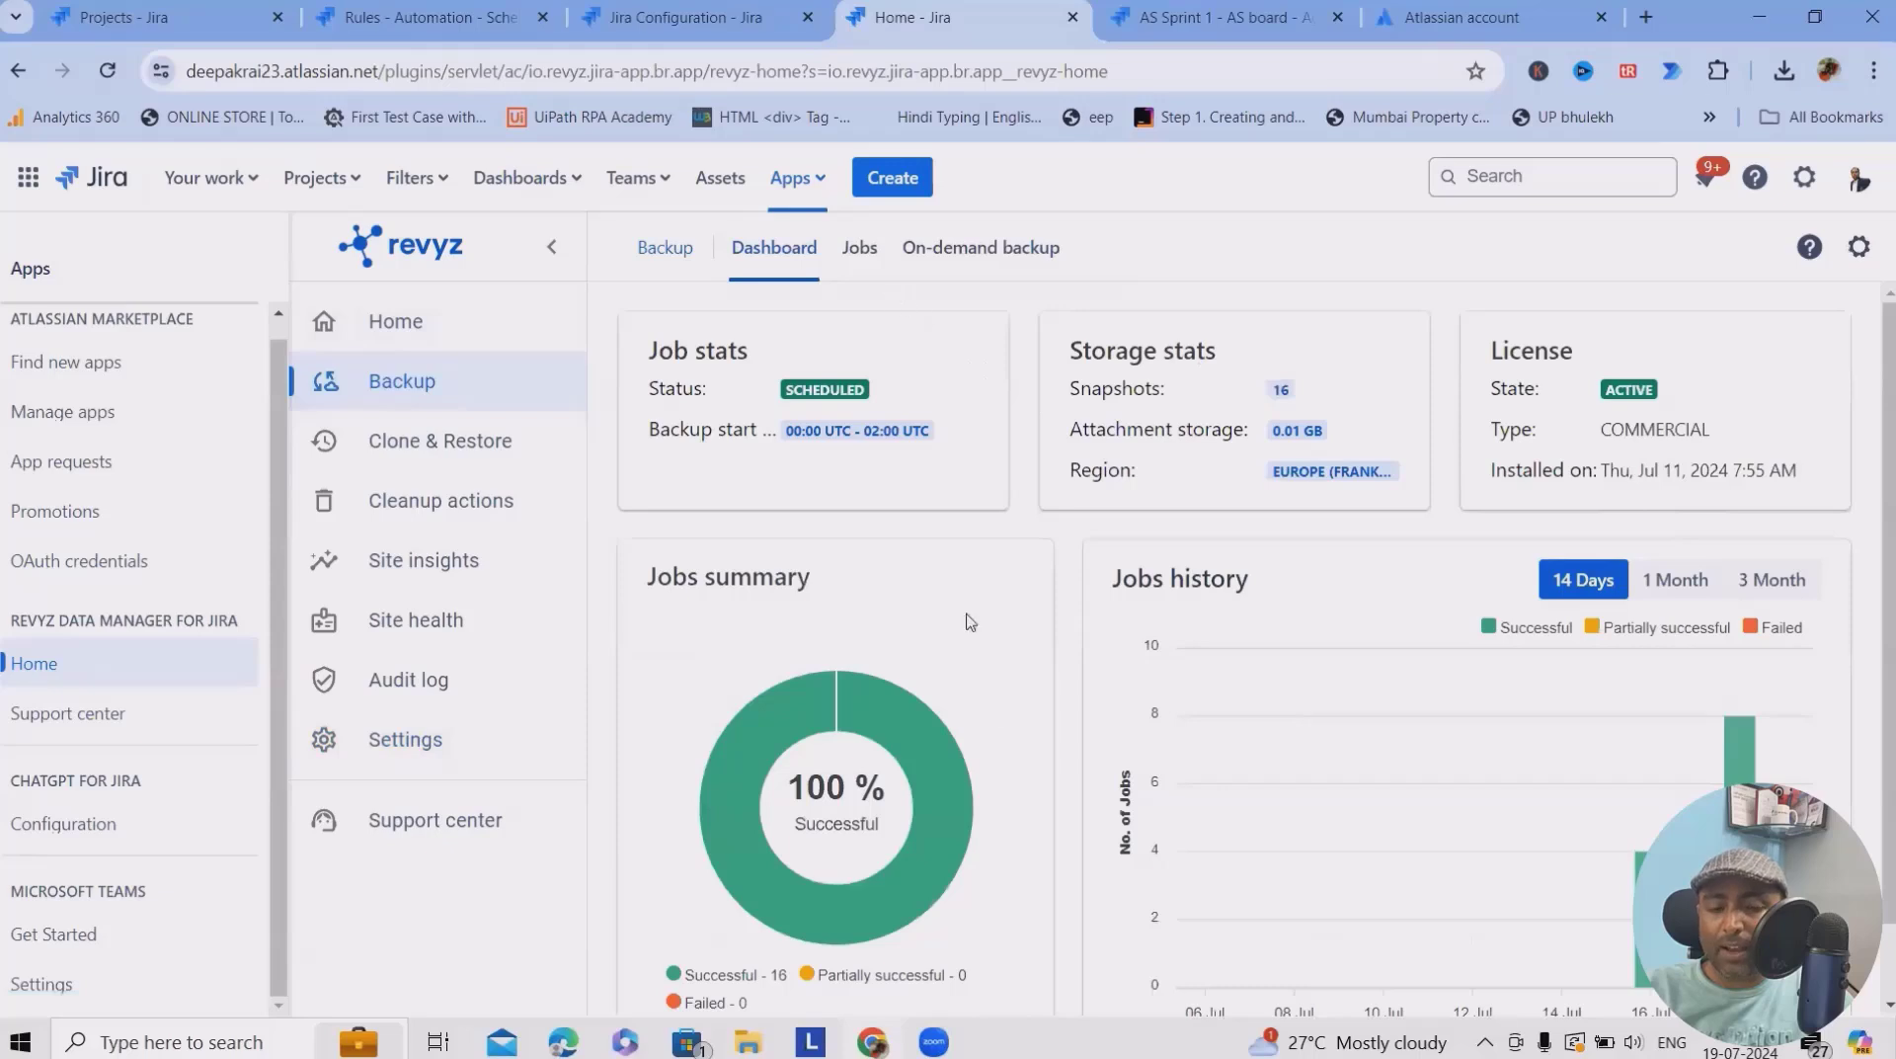
pyautogui.scroll(-1, 969, 622)
pyautogui.scroll(1, 970, 621)
# Review the objects covered by the on-demand backup and start one for Jira Issues and Jira Configurations
pyautogui.click(966, 259)
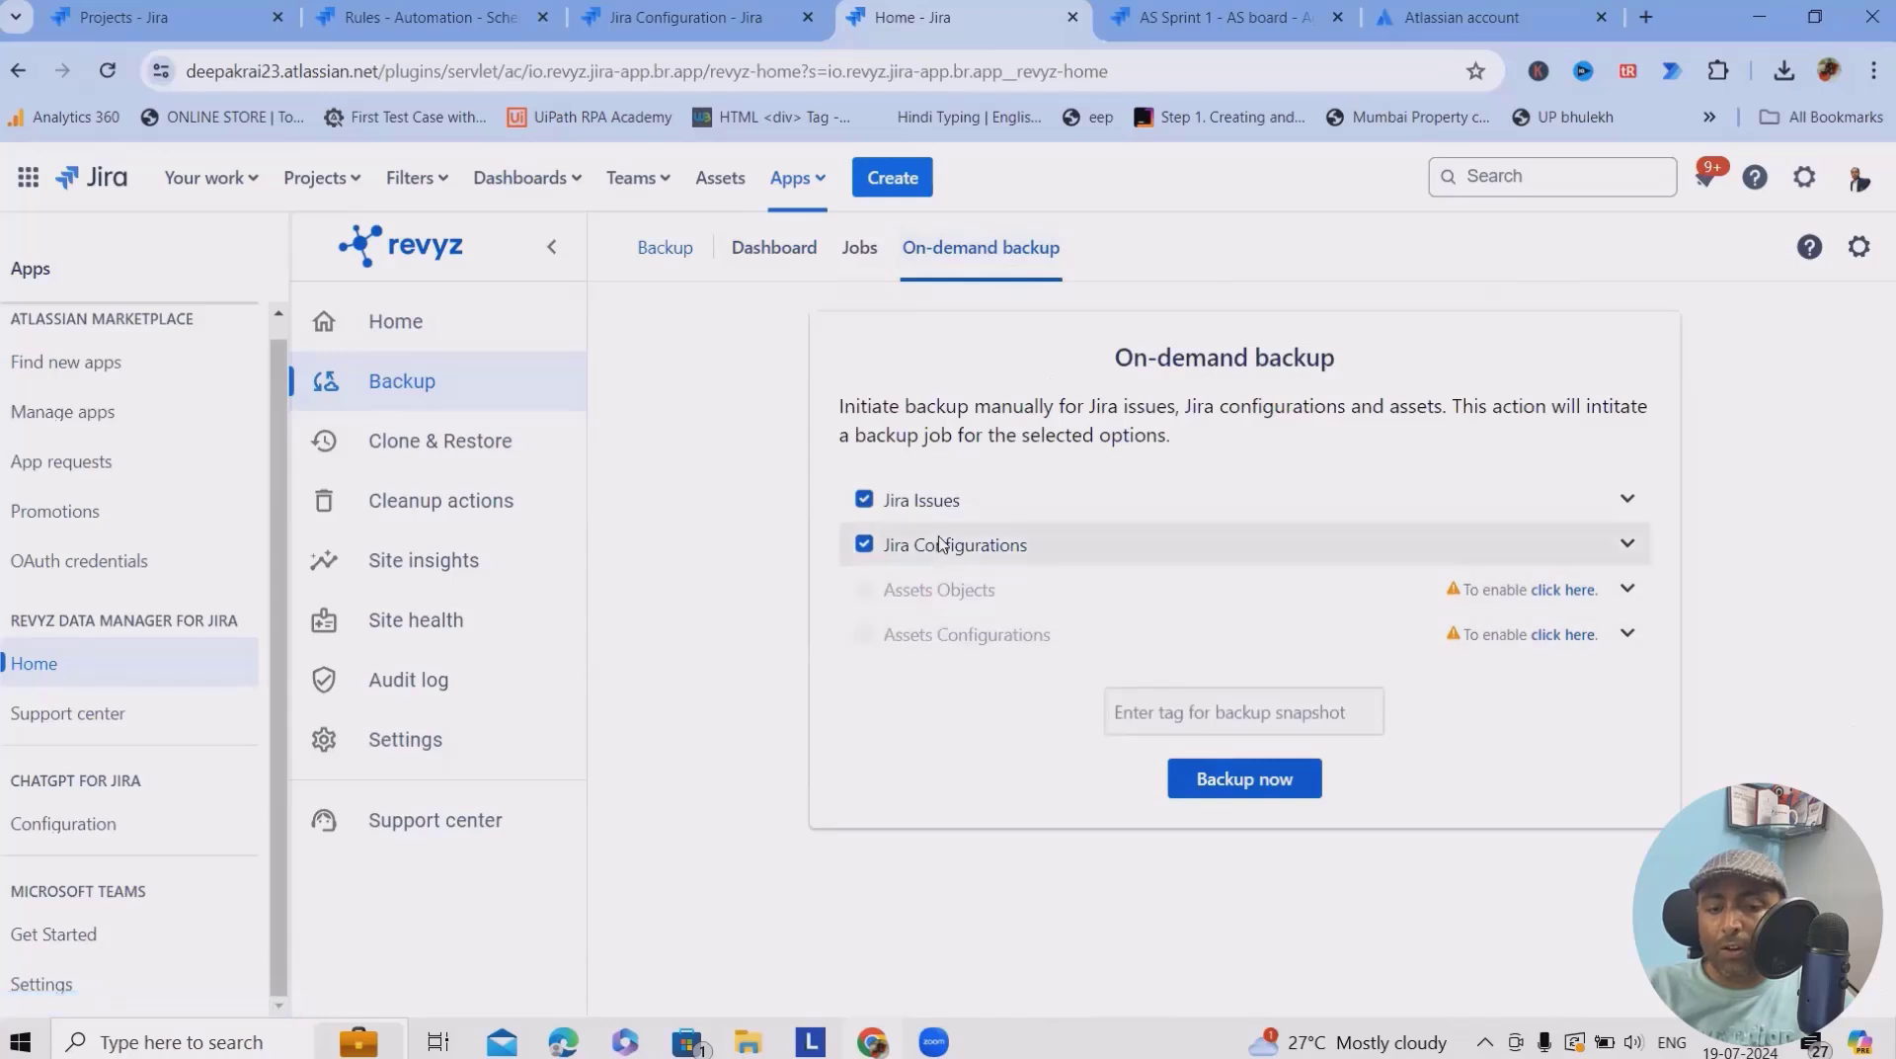
pyautogui.click(1625, 500)
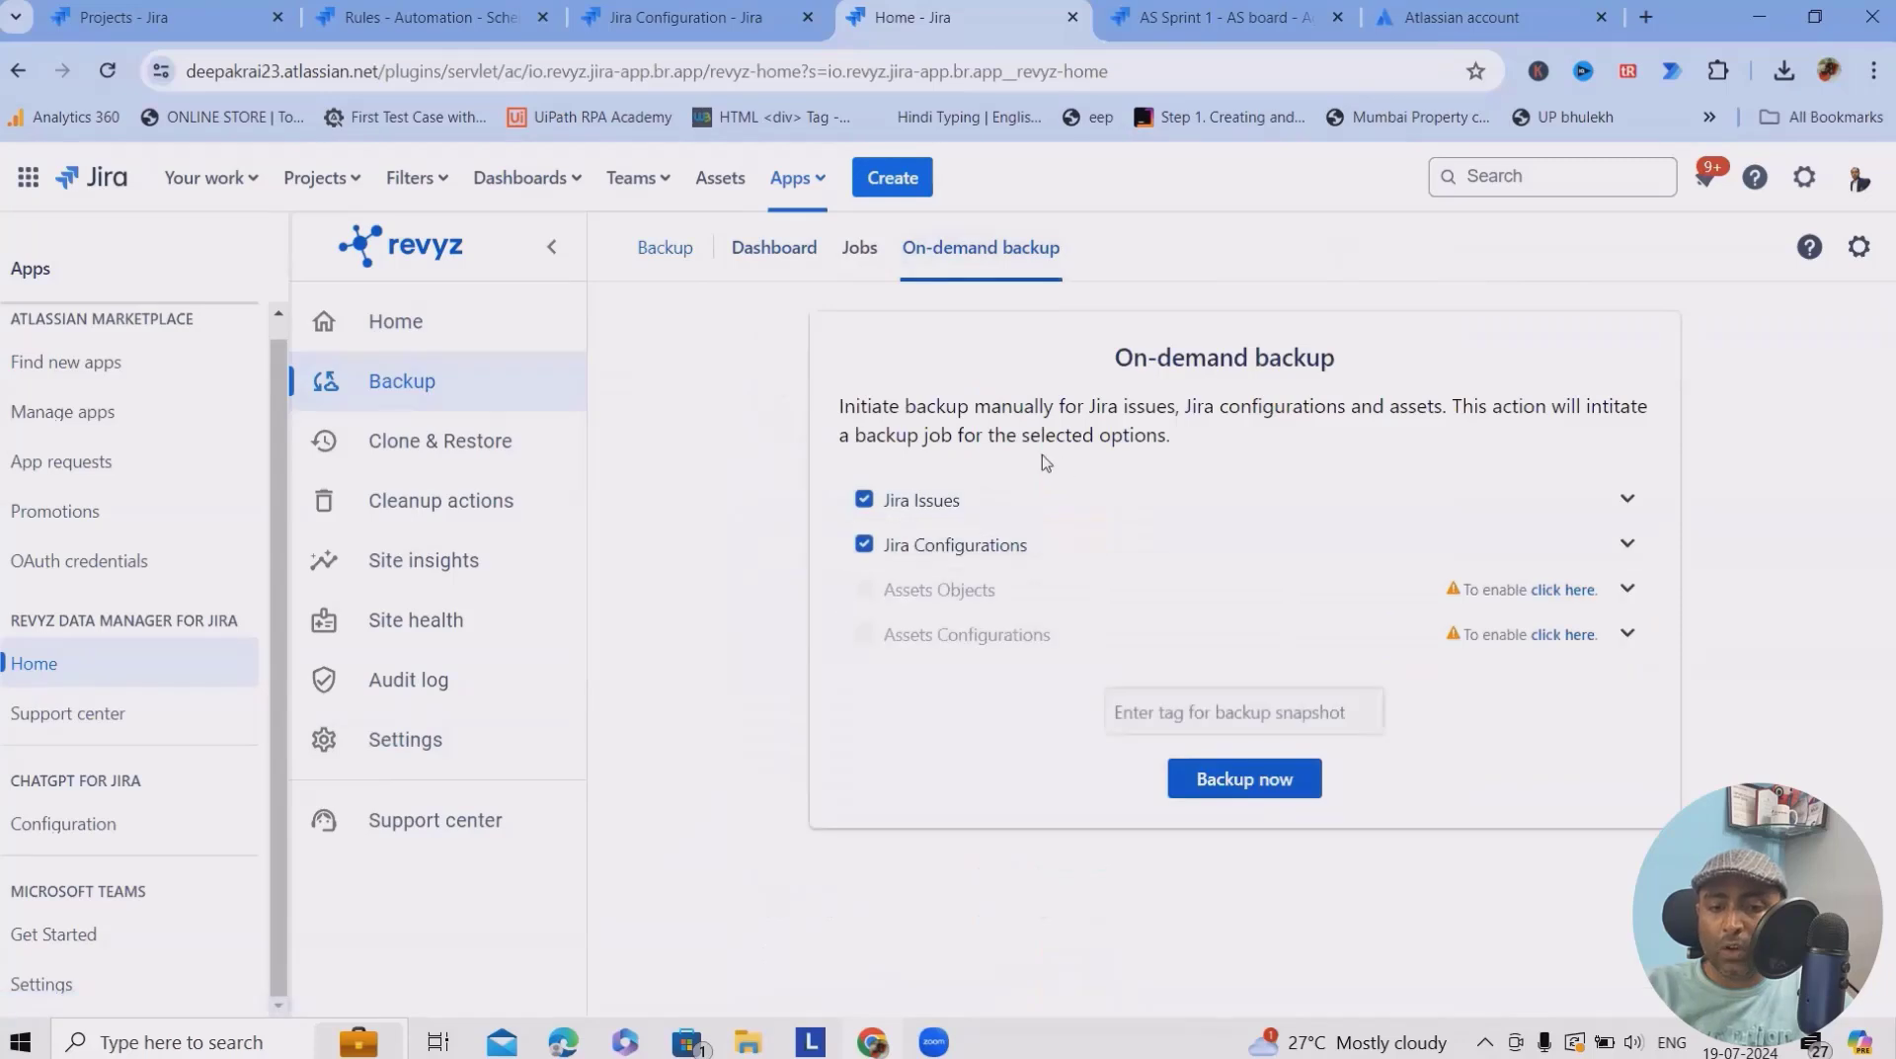
pyautogui.click(1633, 506)
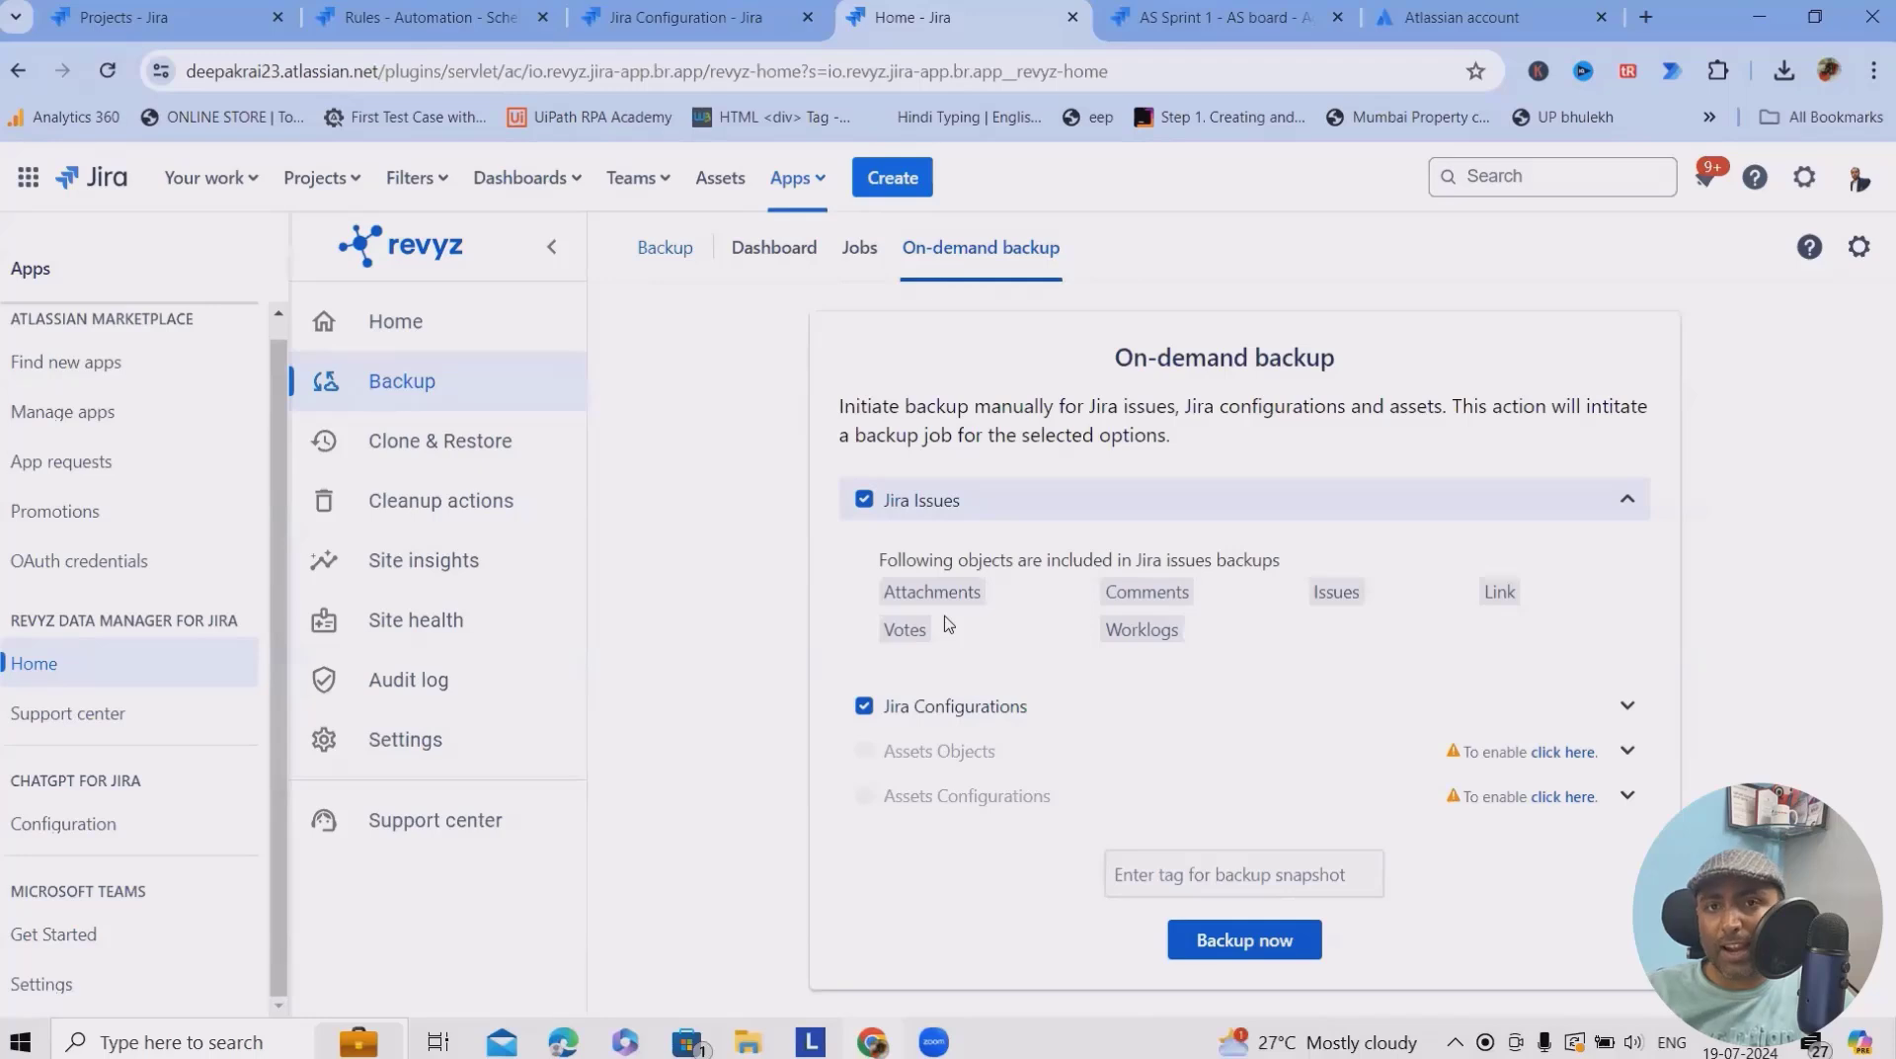
pyautogui.click(1614, 693)
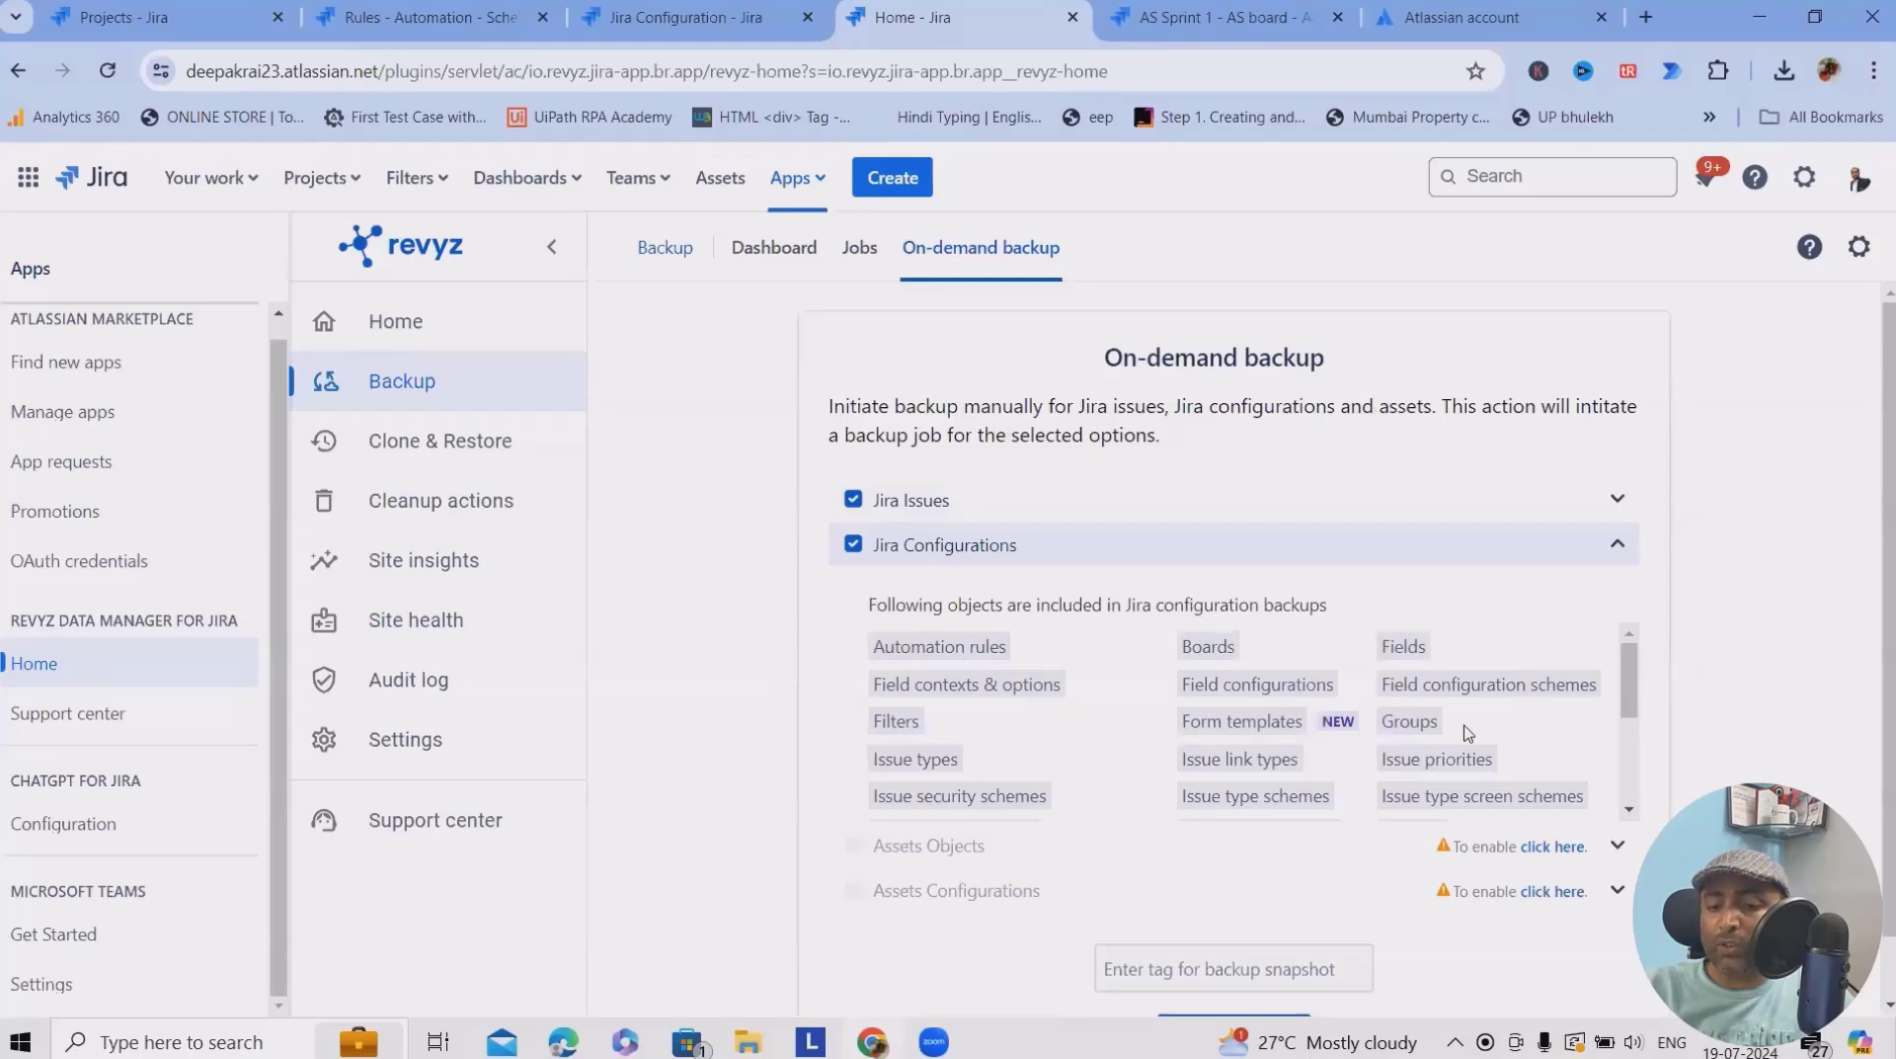
pyautogui.scroll(-5, 1467, 733)
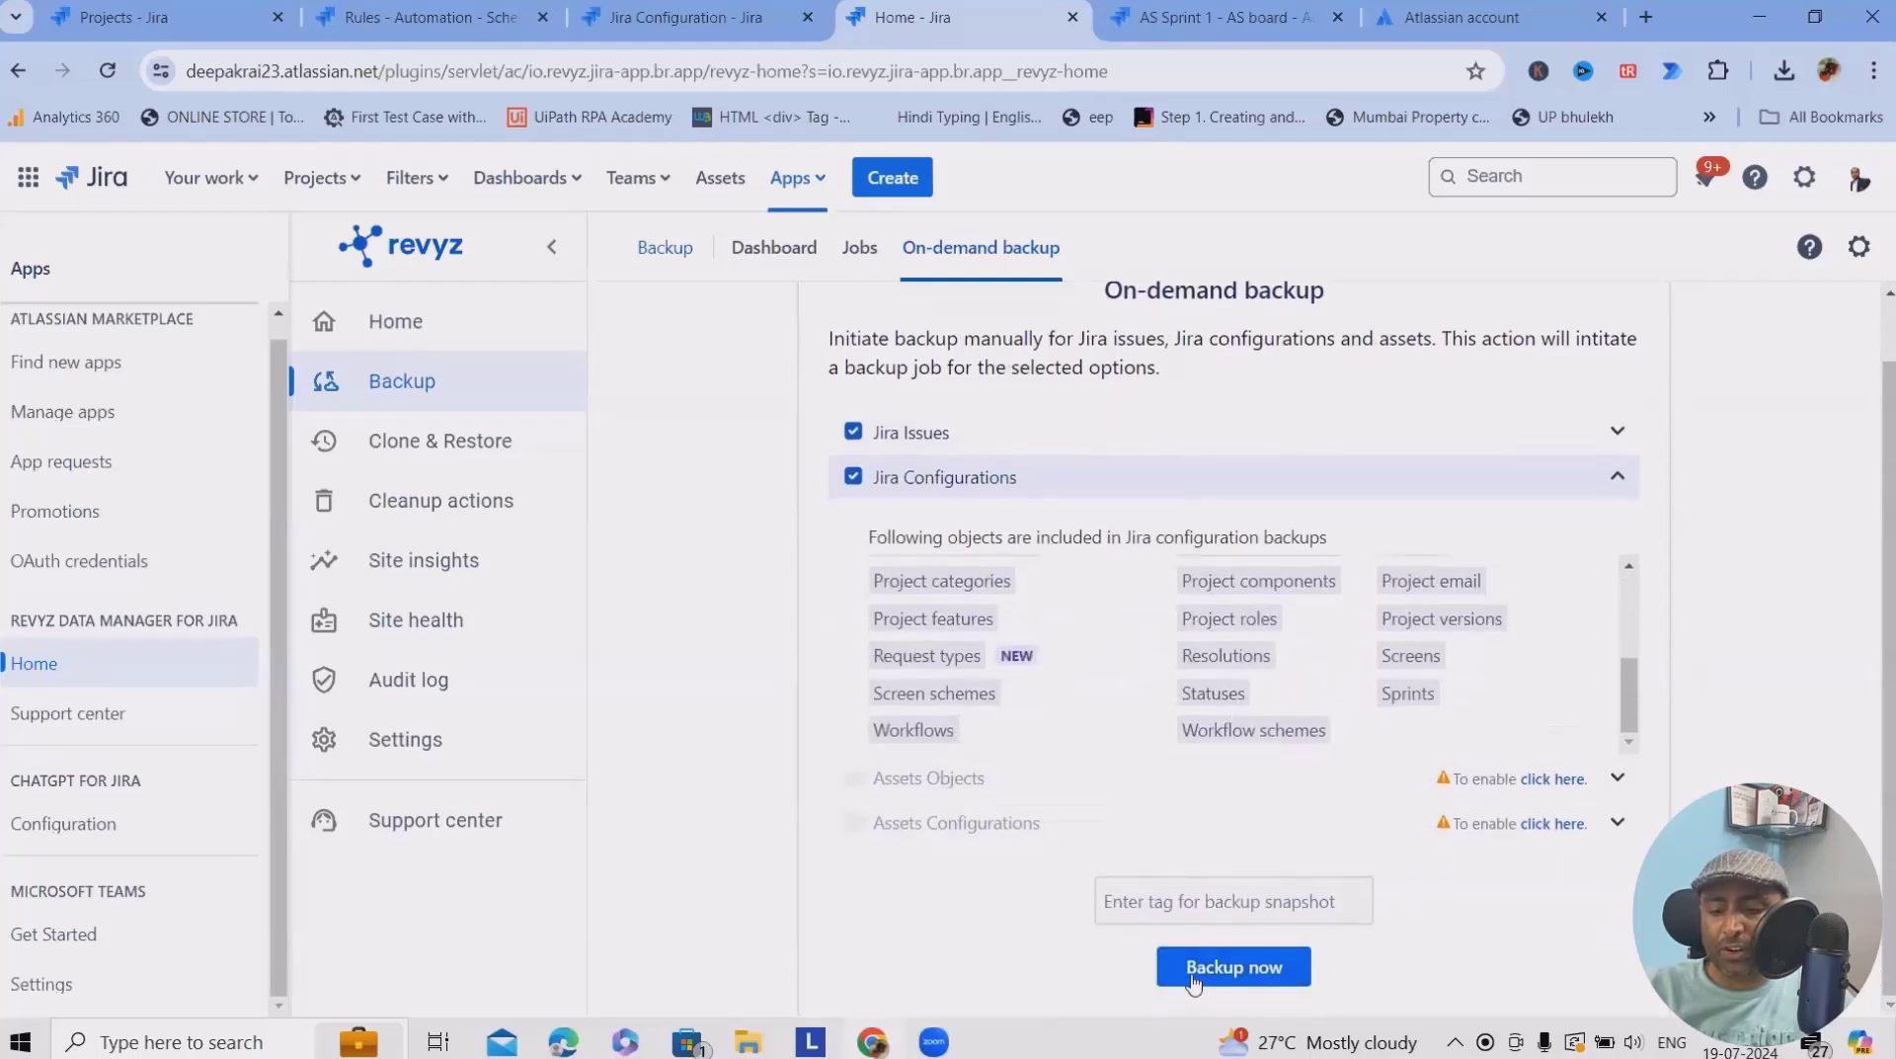
pyautogui.click(1193, 978)
pyautogui.click(1365, 527)
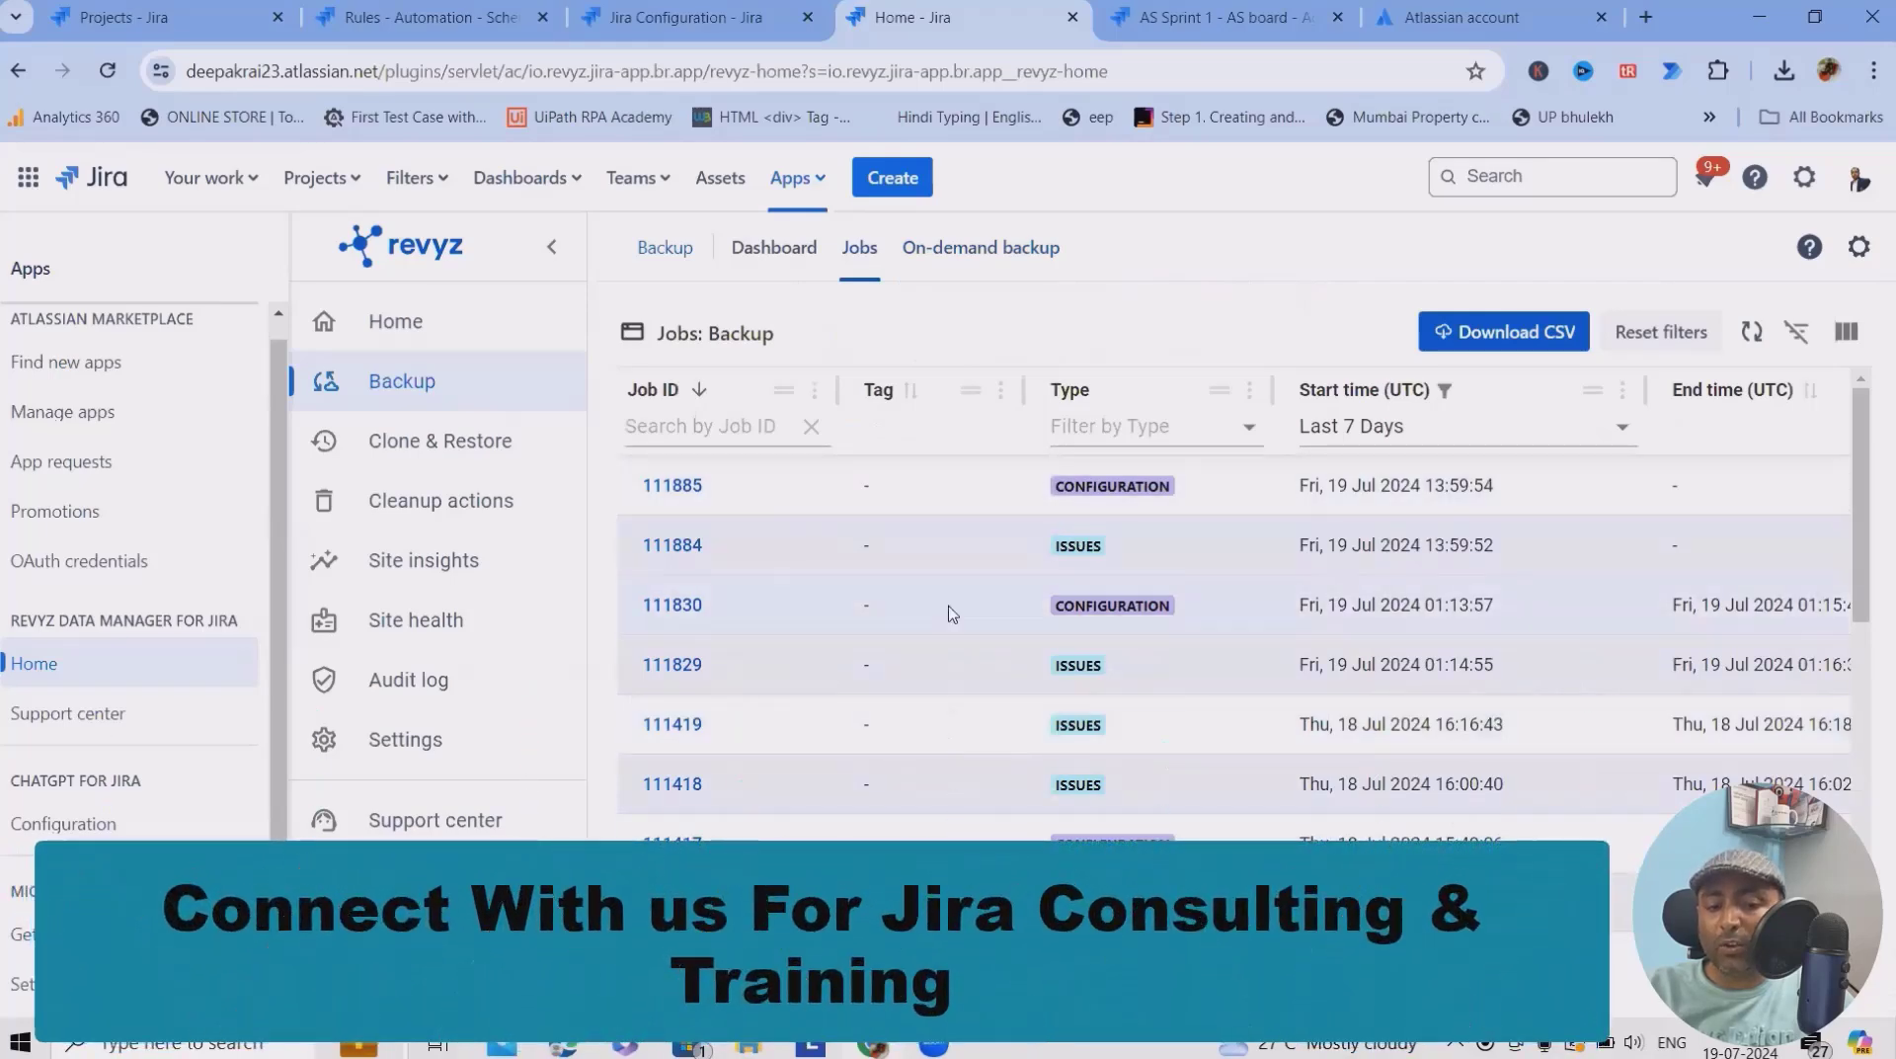
# Examine the backup jobs list for the type, start time, status and initiator of the newly started jobs
pyautogui.scroll(-3, 1185, 751)
pyautogui.scroll(3, 1279, 785)
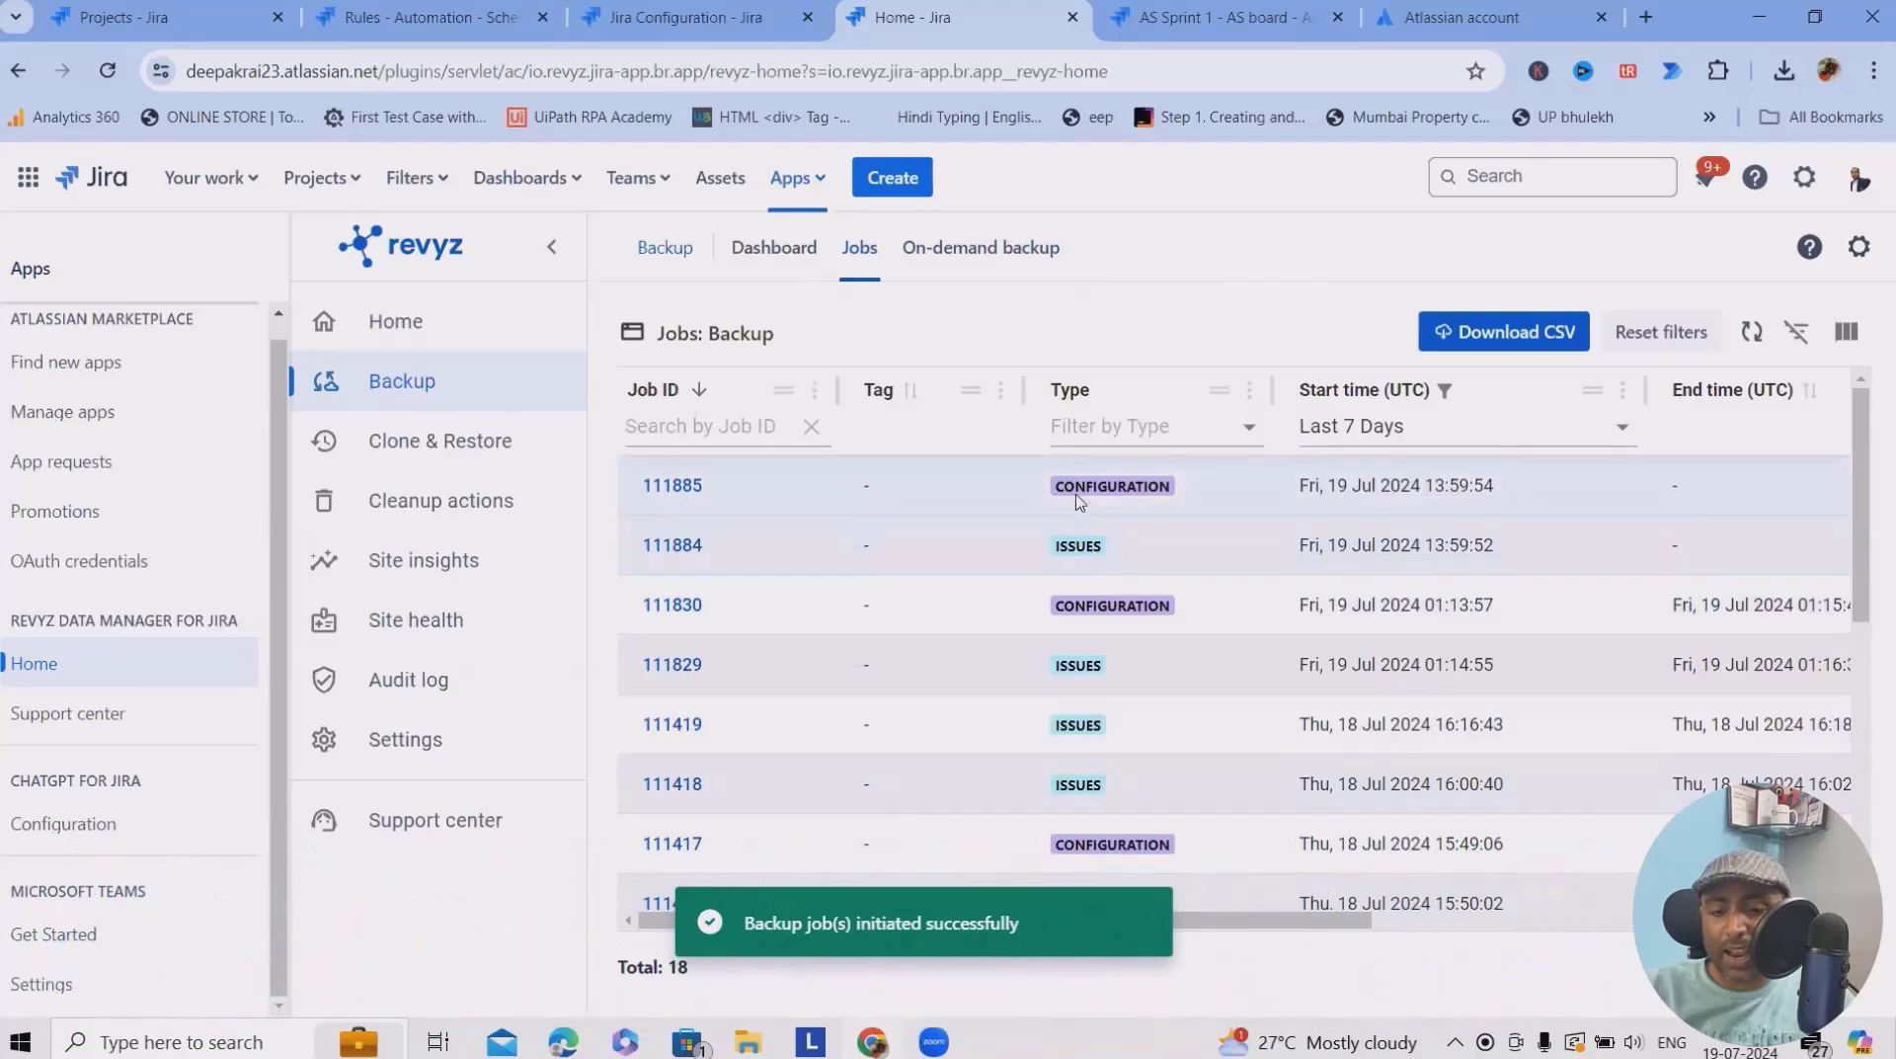
pyautogui.hscroll(2, 1226, 895)
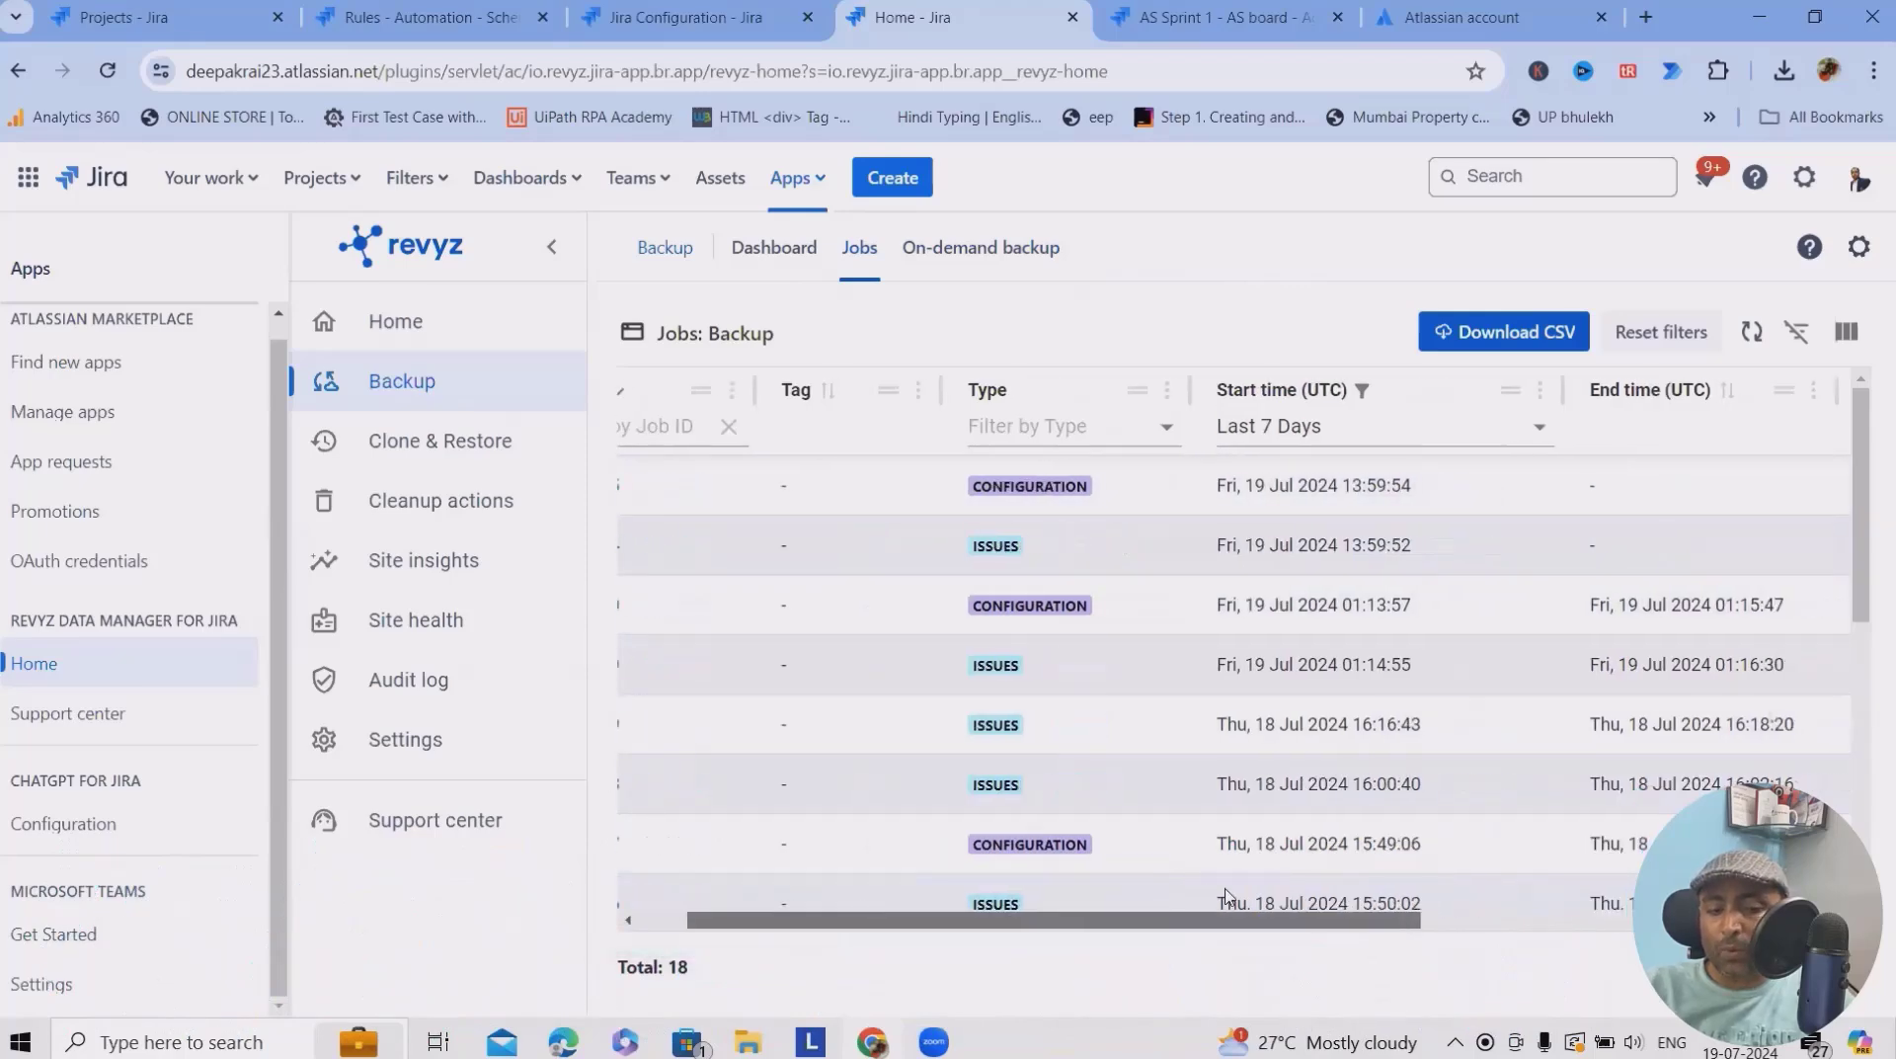
pyautogui.hscroll(5, 1234, 889)
pyautogui.hscroll(-6, 1261, 859)
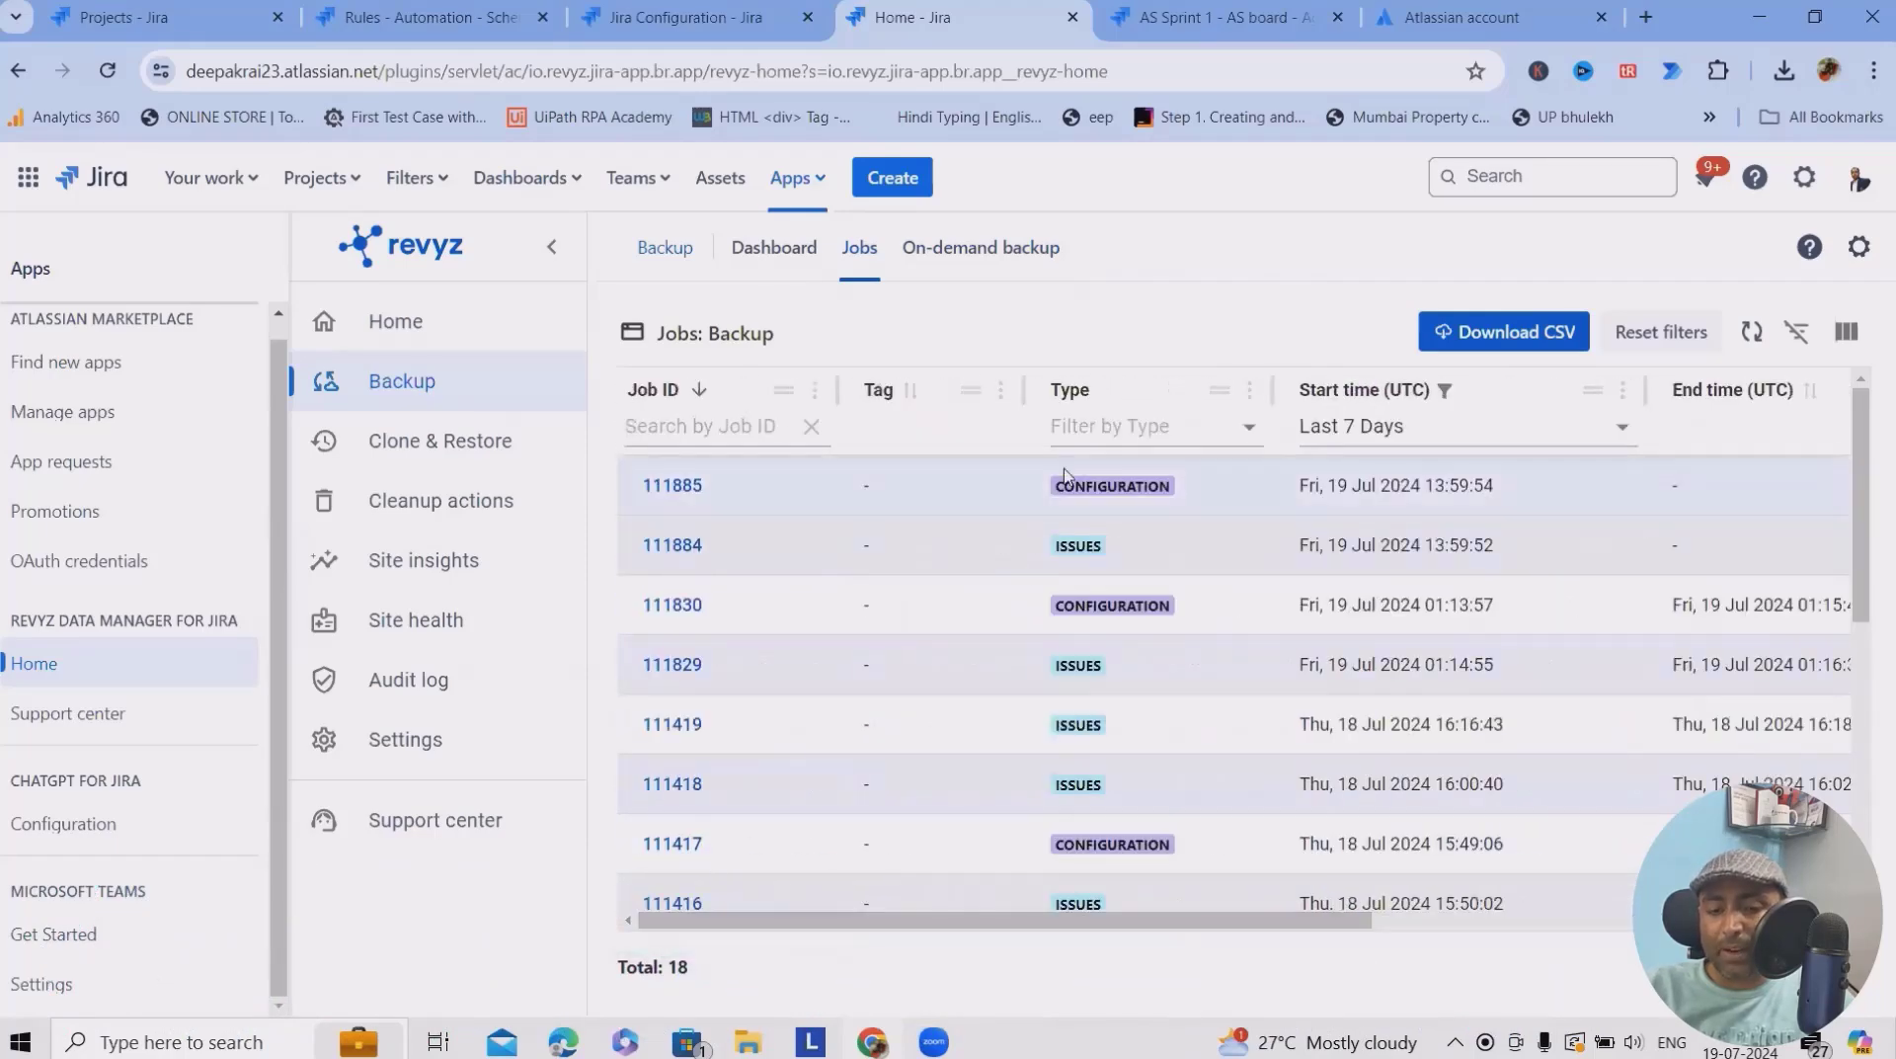
pyautogui.moveTo(1062, 920); pyautogui.dragTo(1525, 920)
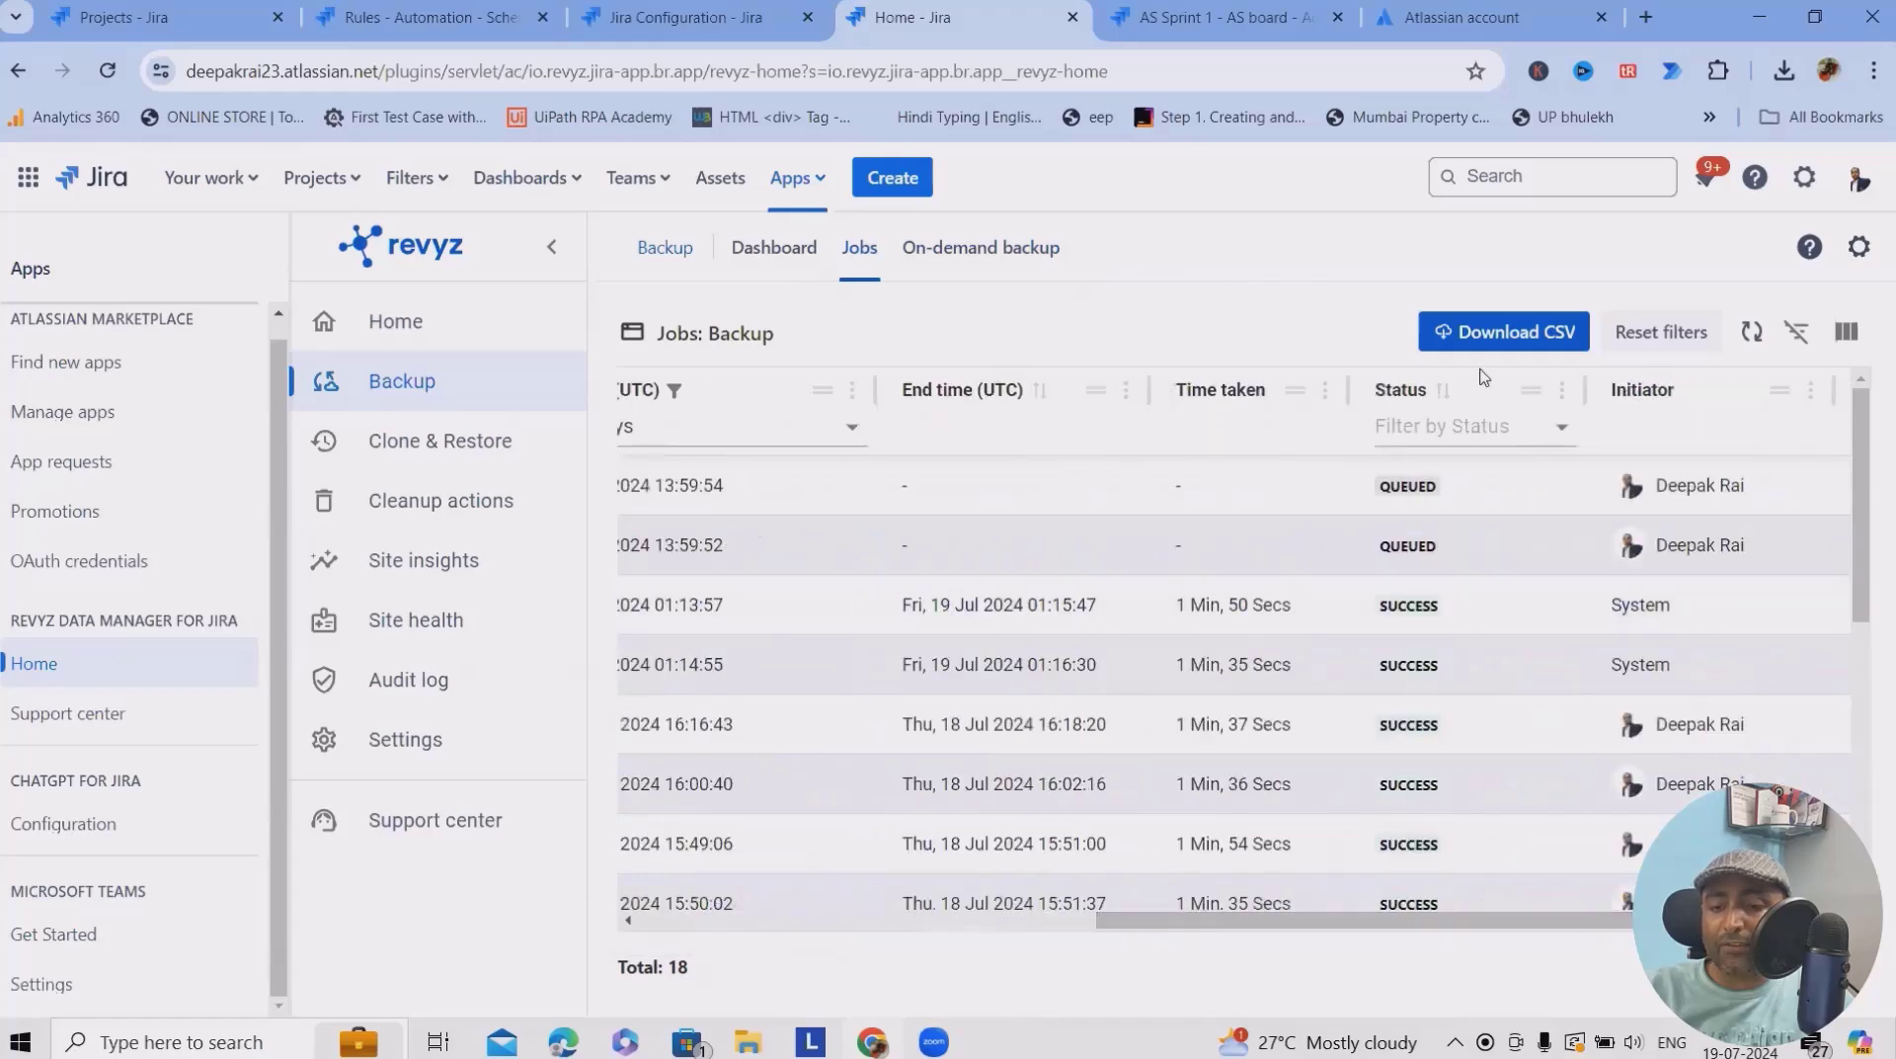
# Refresh the backup jobs list, recheck the job statuses, and check the job status on the backup dashboard
pyautogui.click(1752, 332)
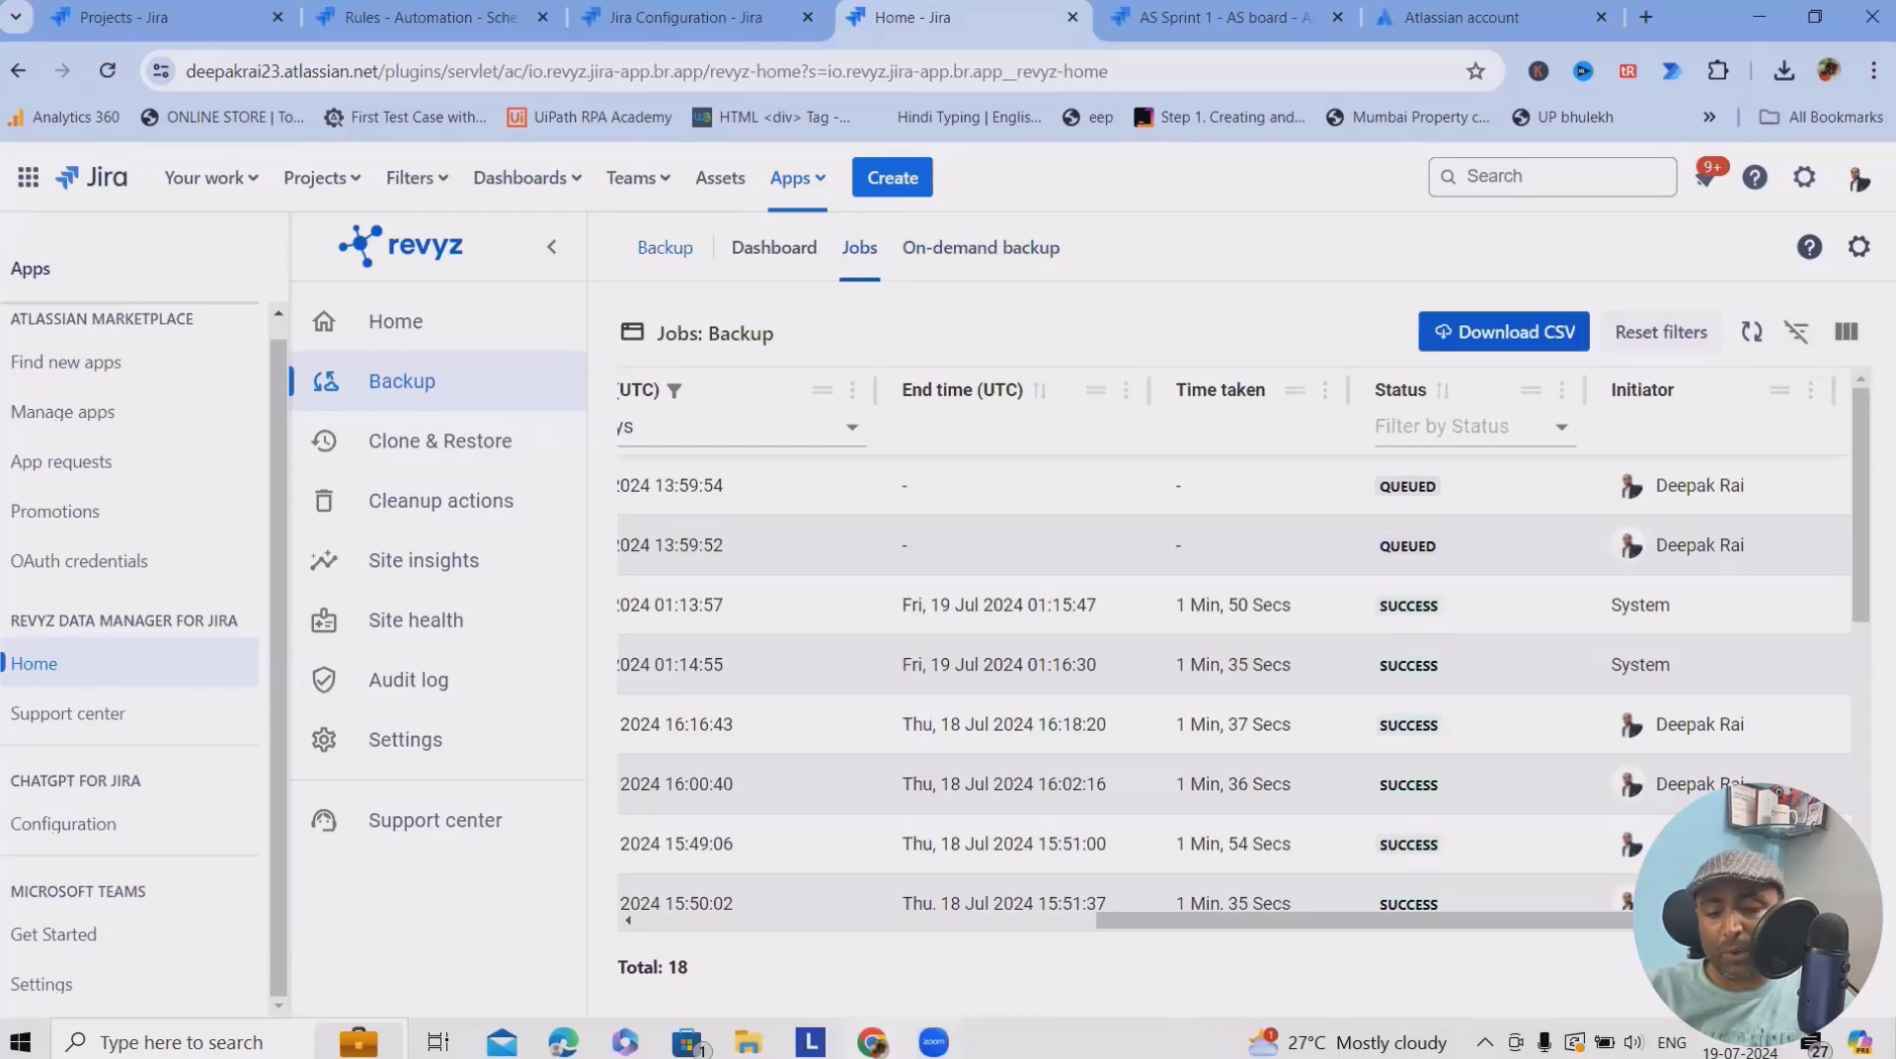
pyautogui.click(1003, 922)
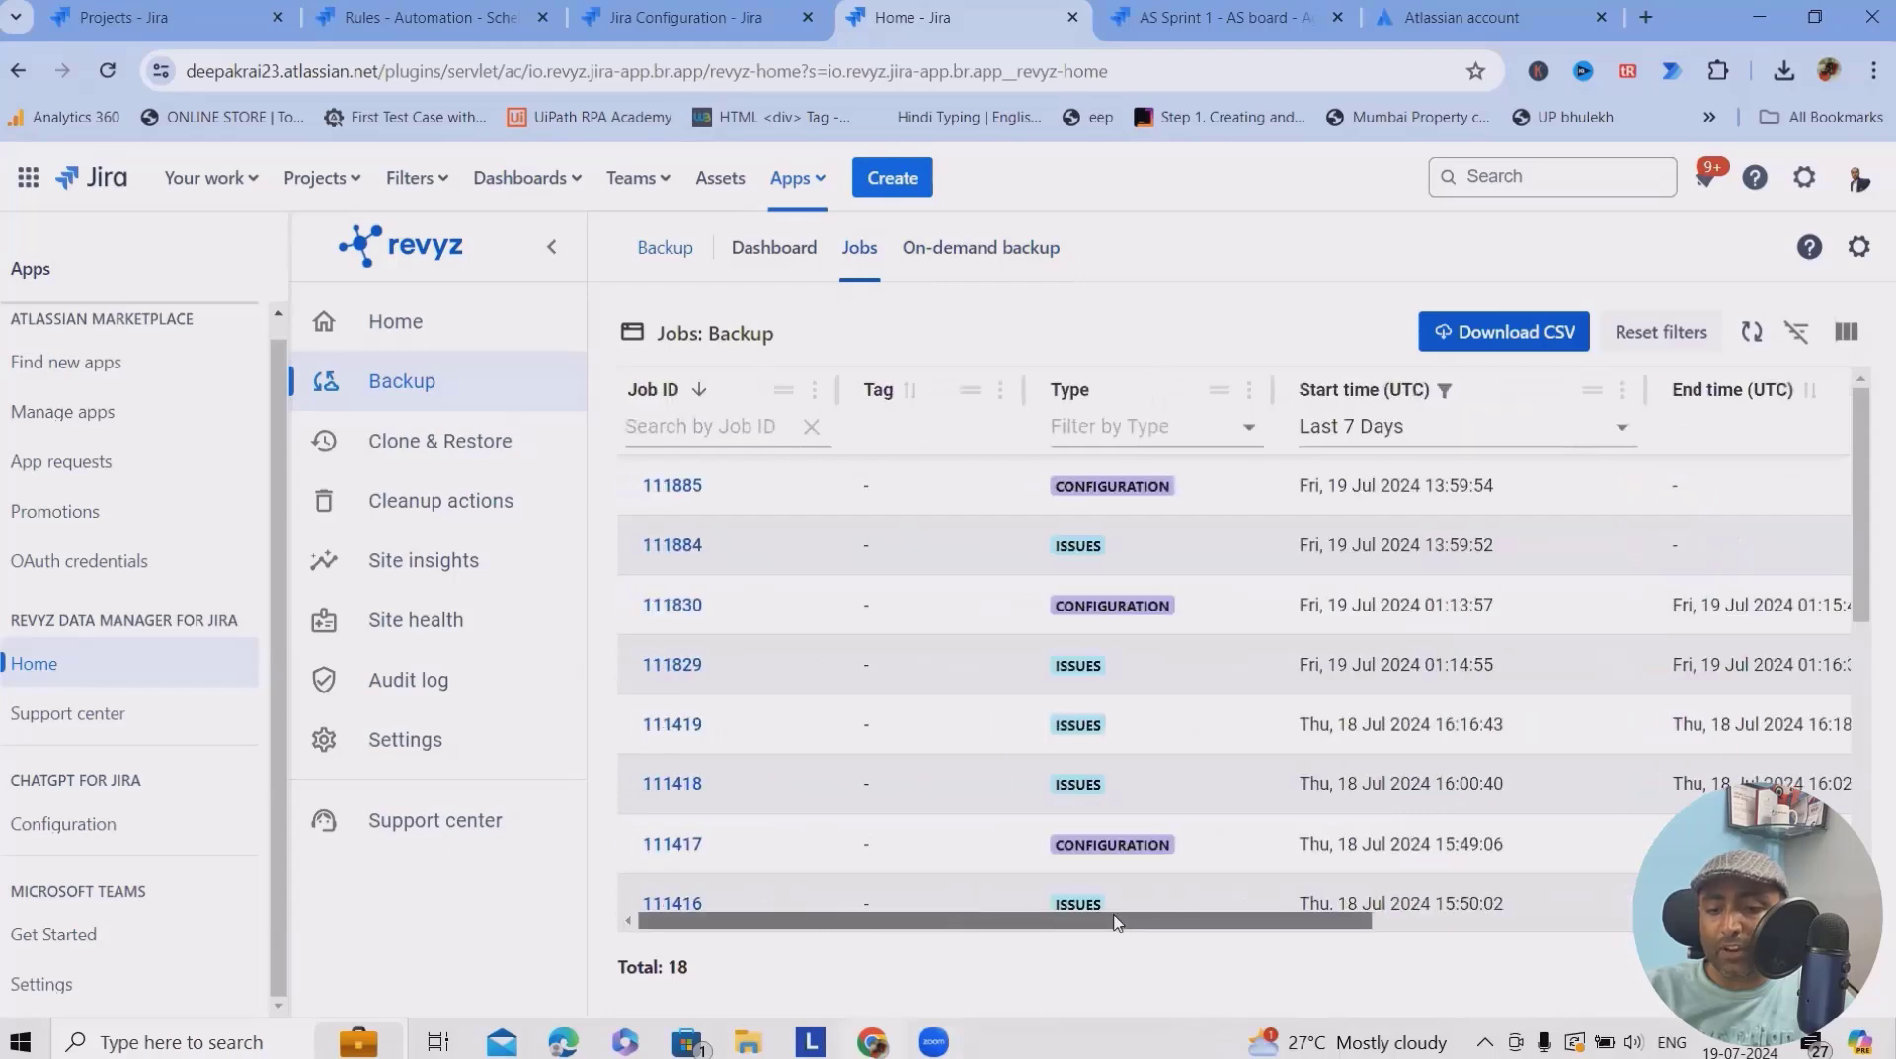
pyautogui.click(1752, 332)
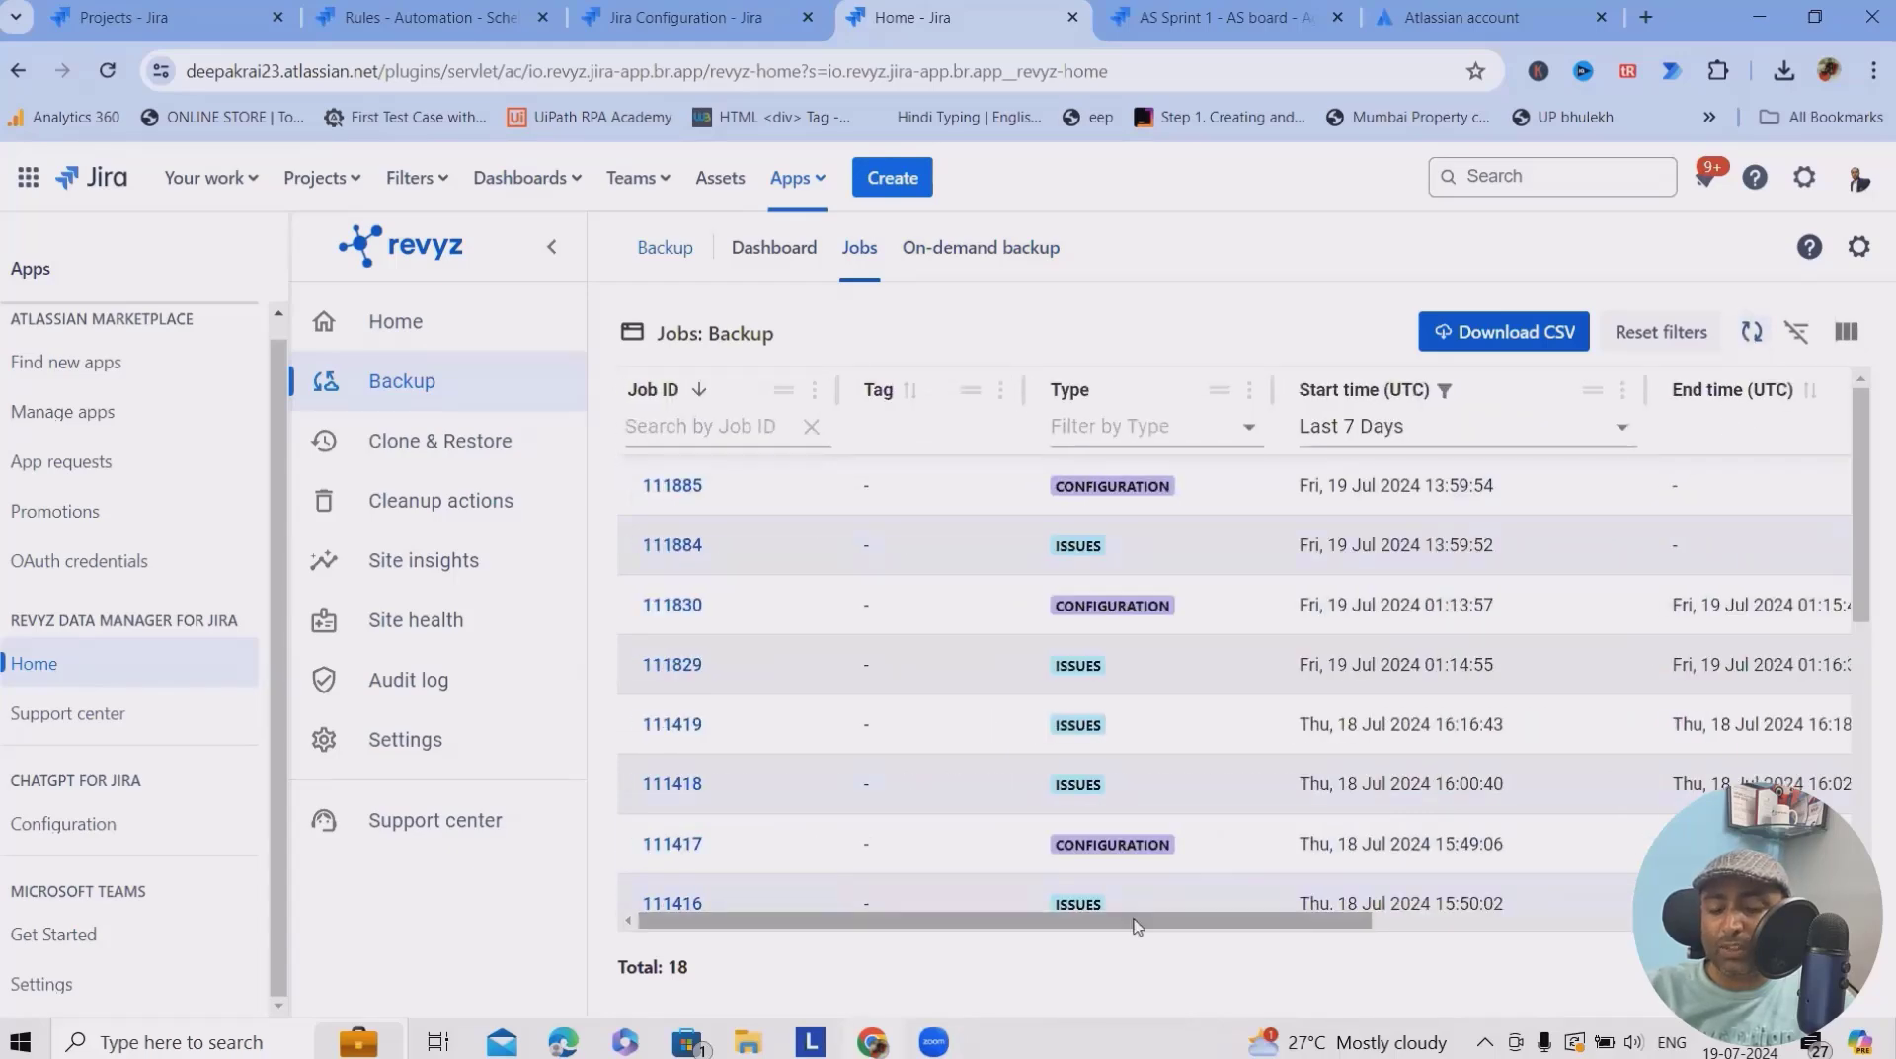
pyautogui.moveTo(1165, 925); pyautogui.dragTo(1625, 925)
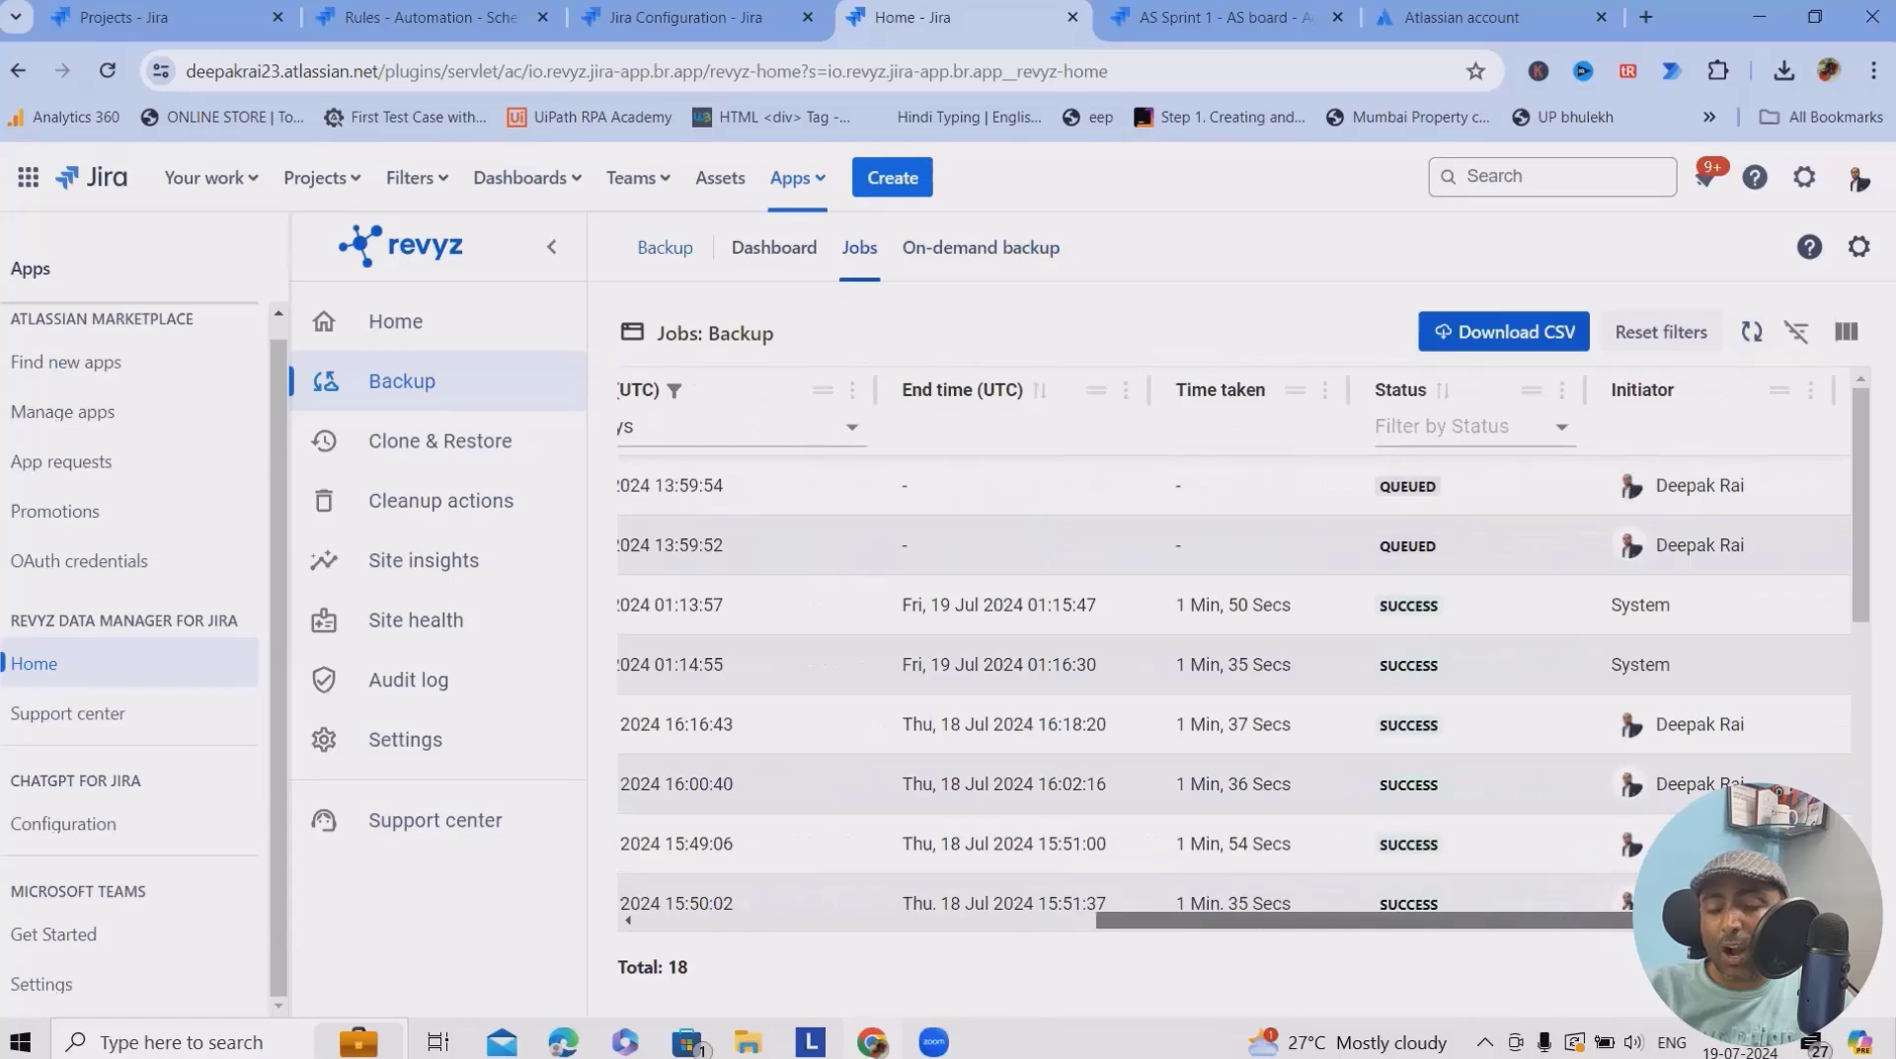
pyautogui.click(774, 247)
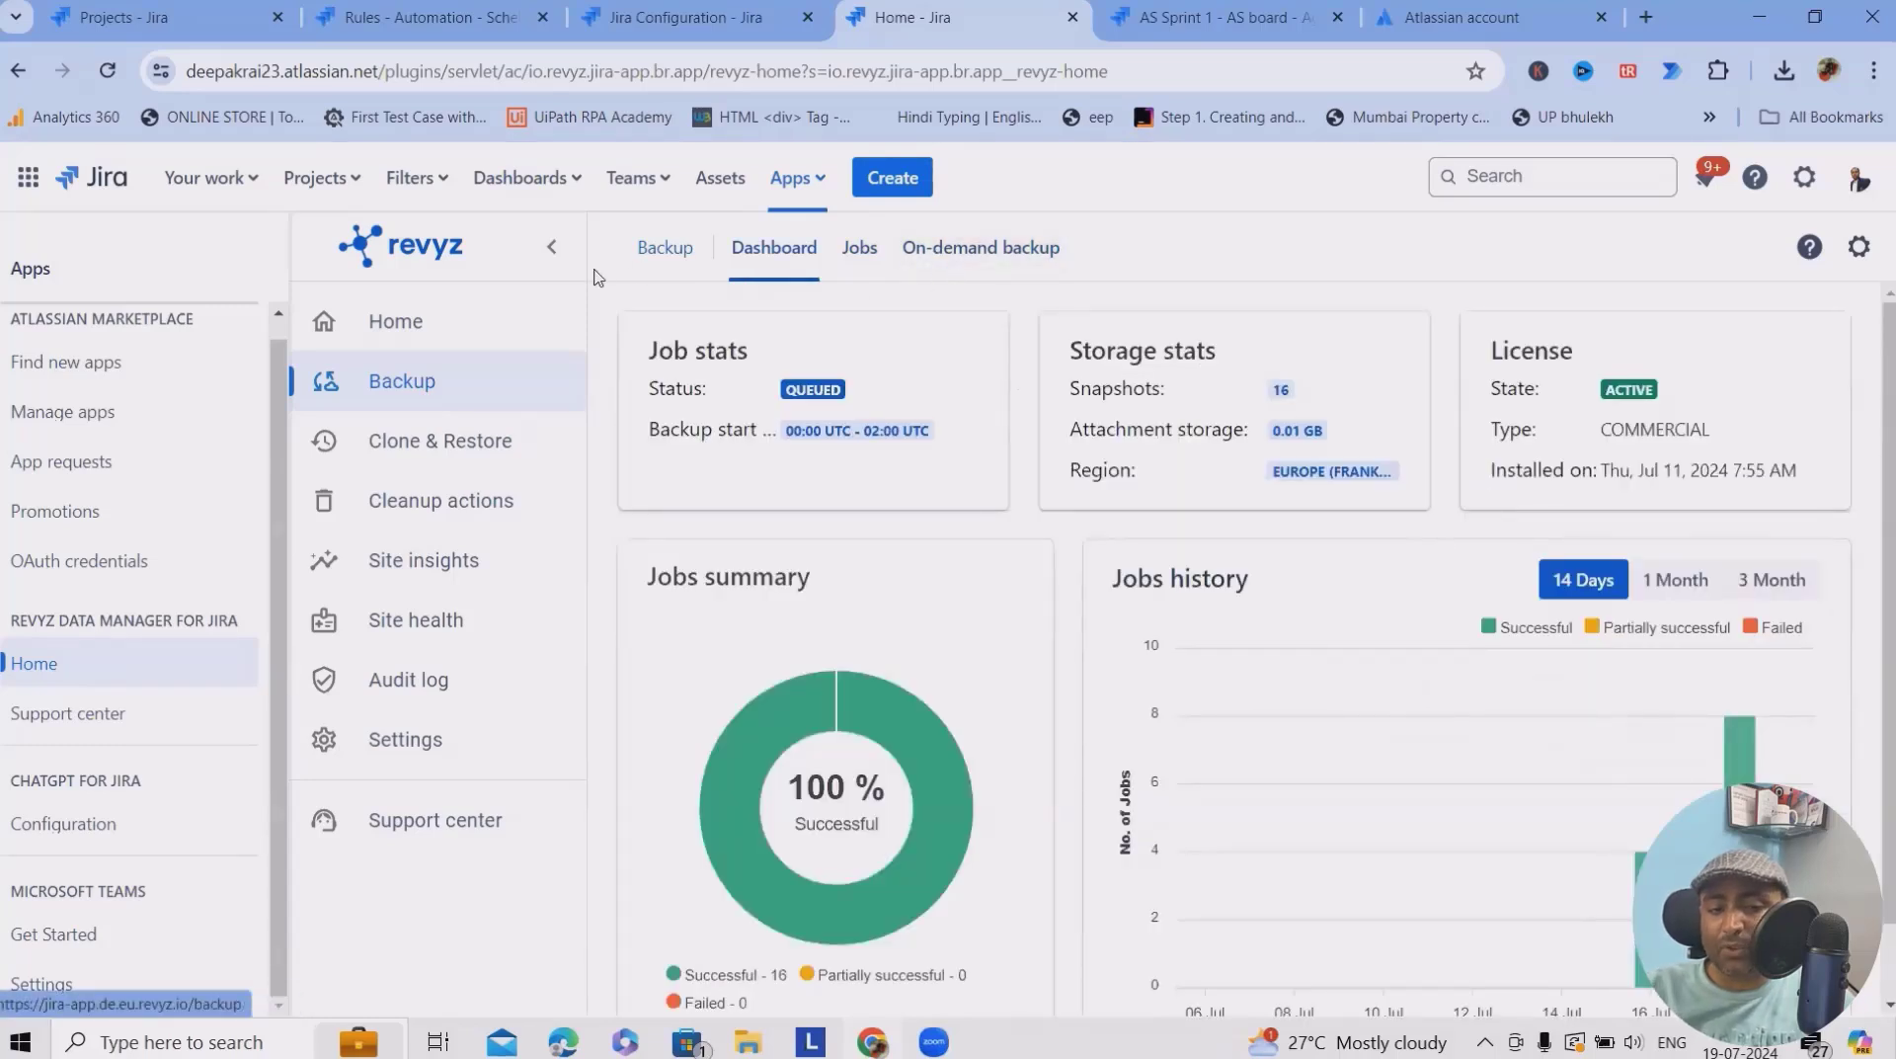
pyautogui.moveTo(646, 391); pyautogui.dragTo(907, 399)
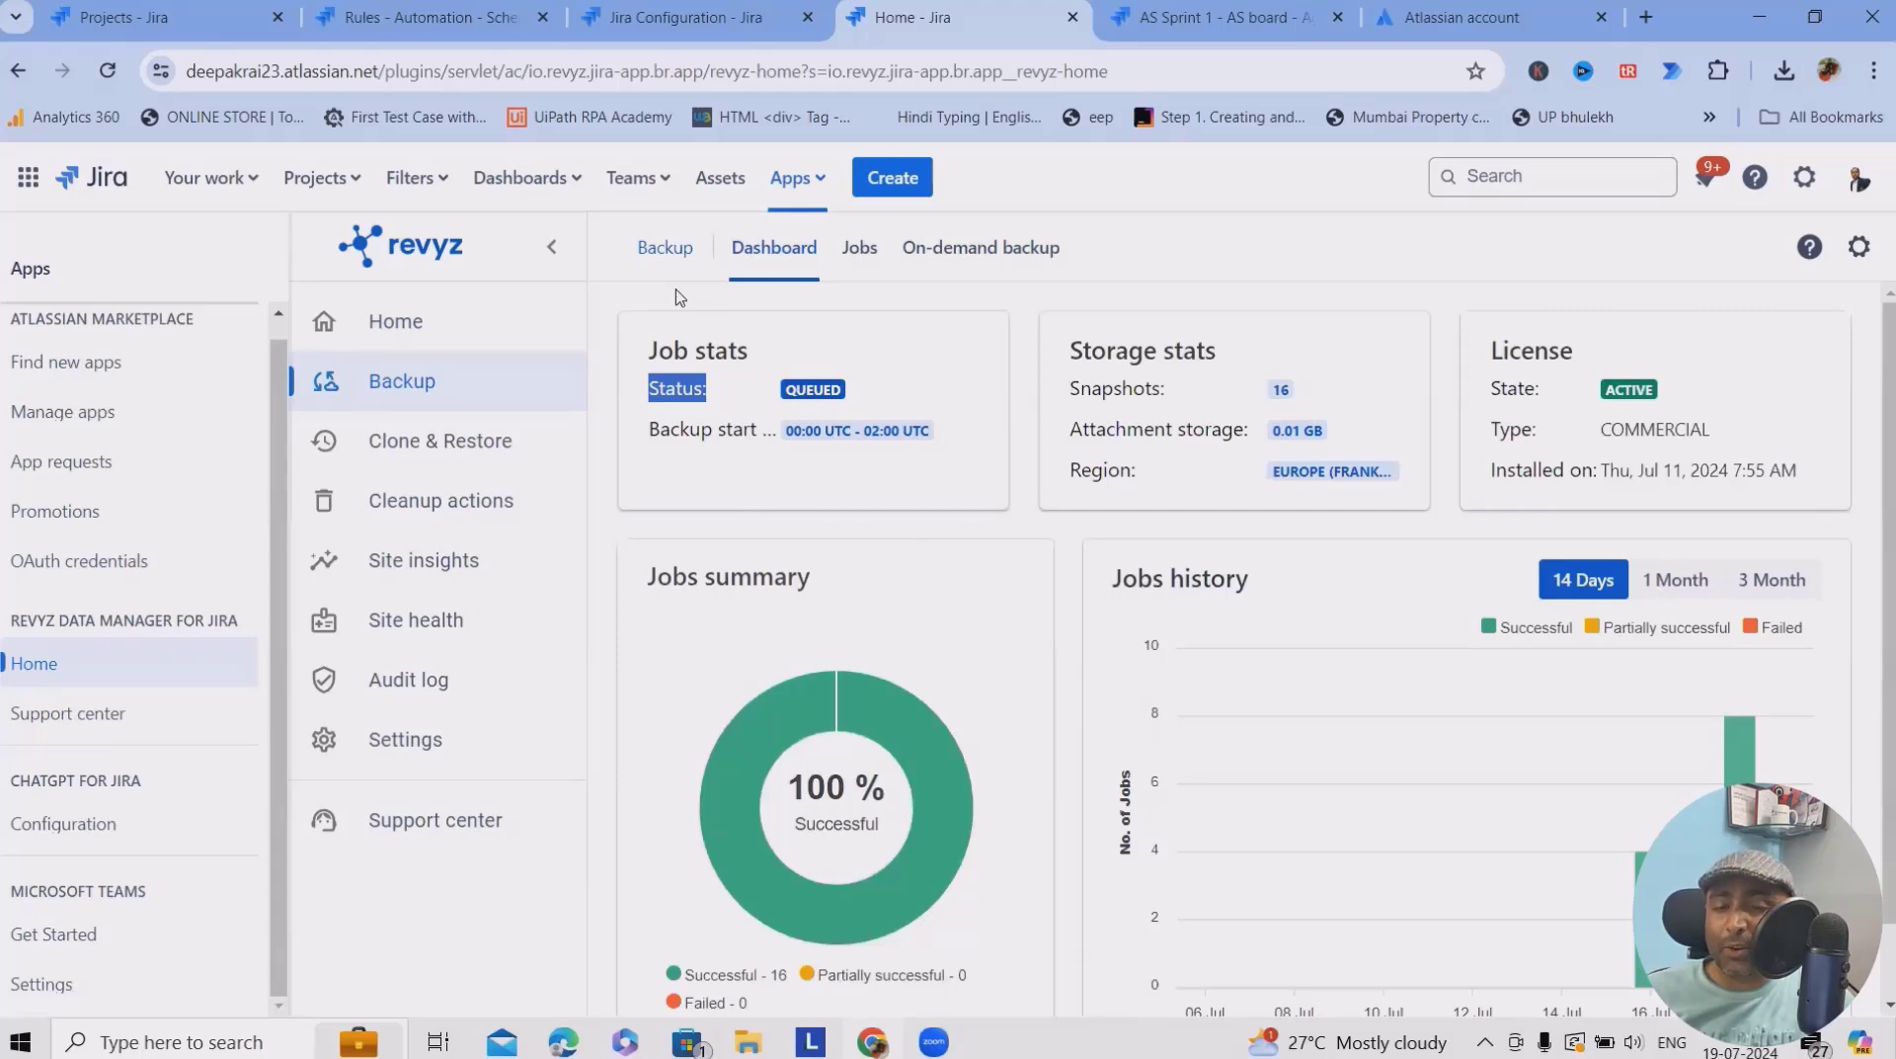
# Refresh the backup dashboard and check the end time, status and initiator of the running jobs in the jobs list
pyautogui.click(686, 254)
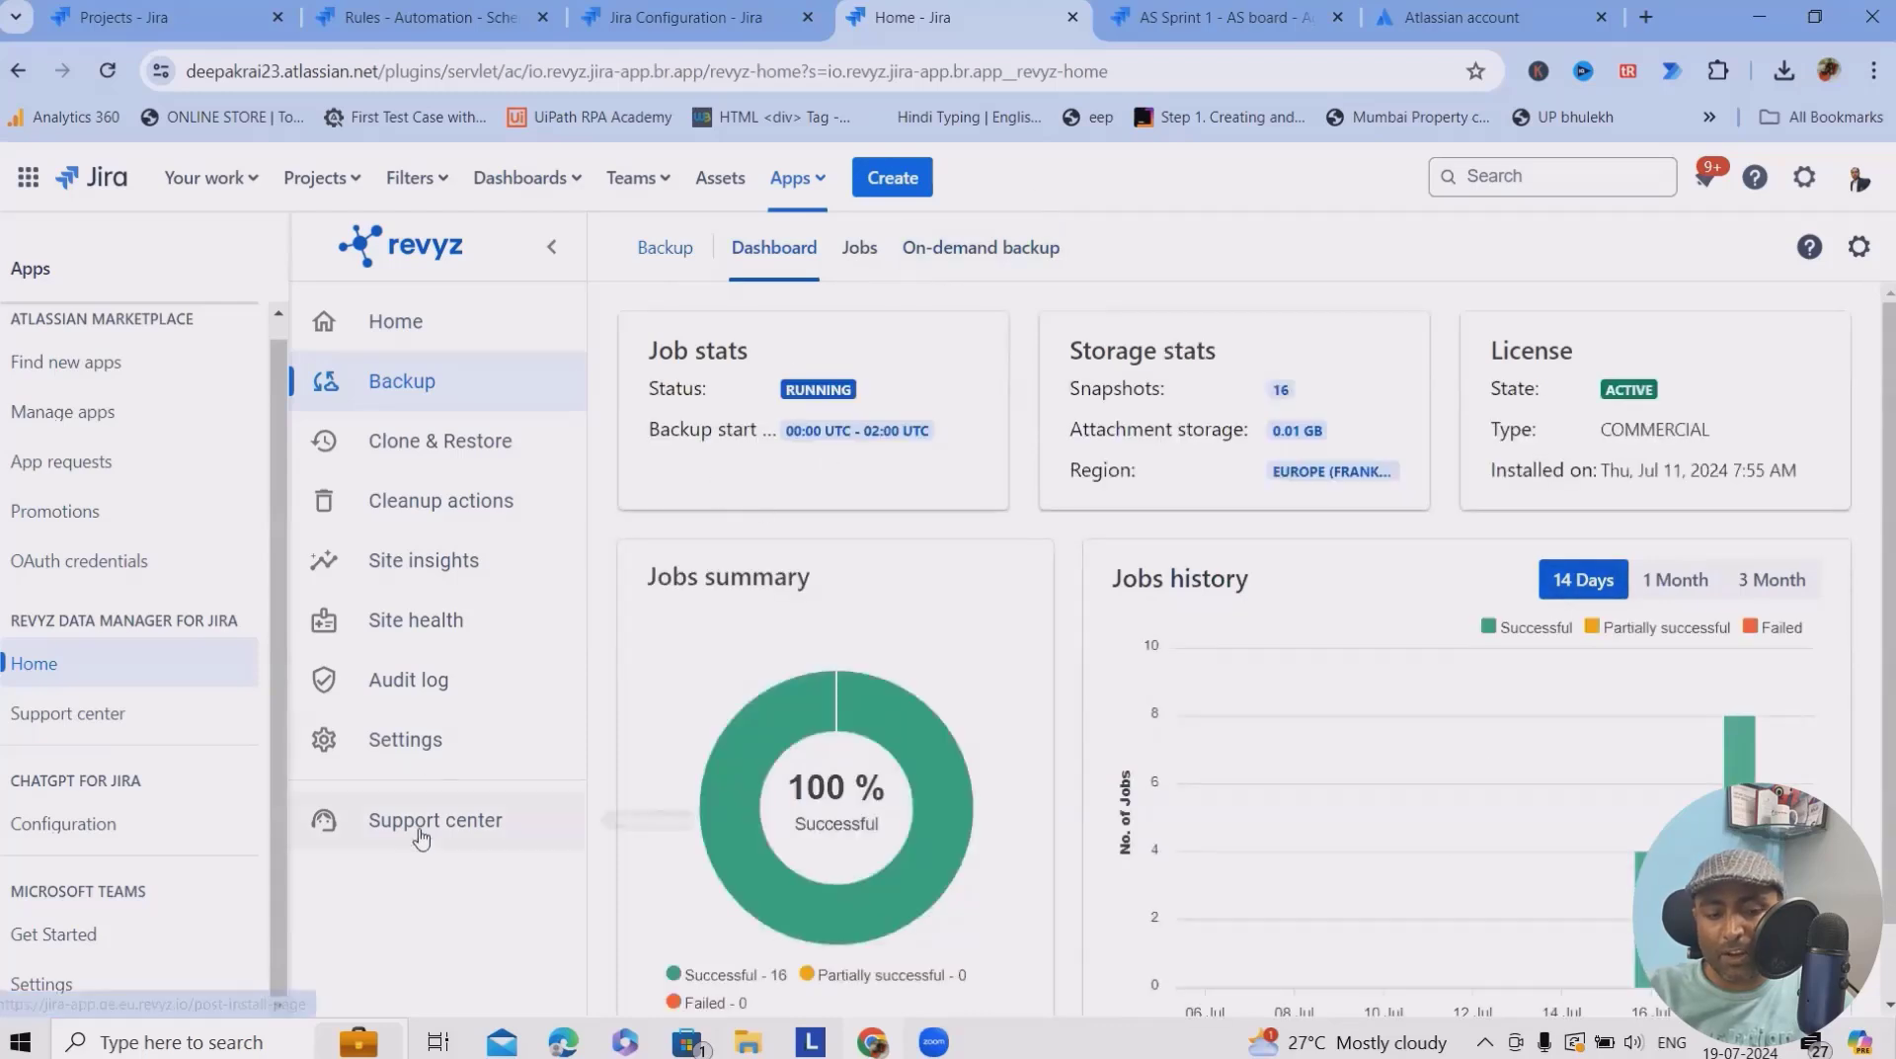
pyautogui.click(373, 743)
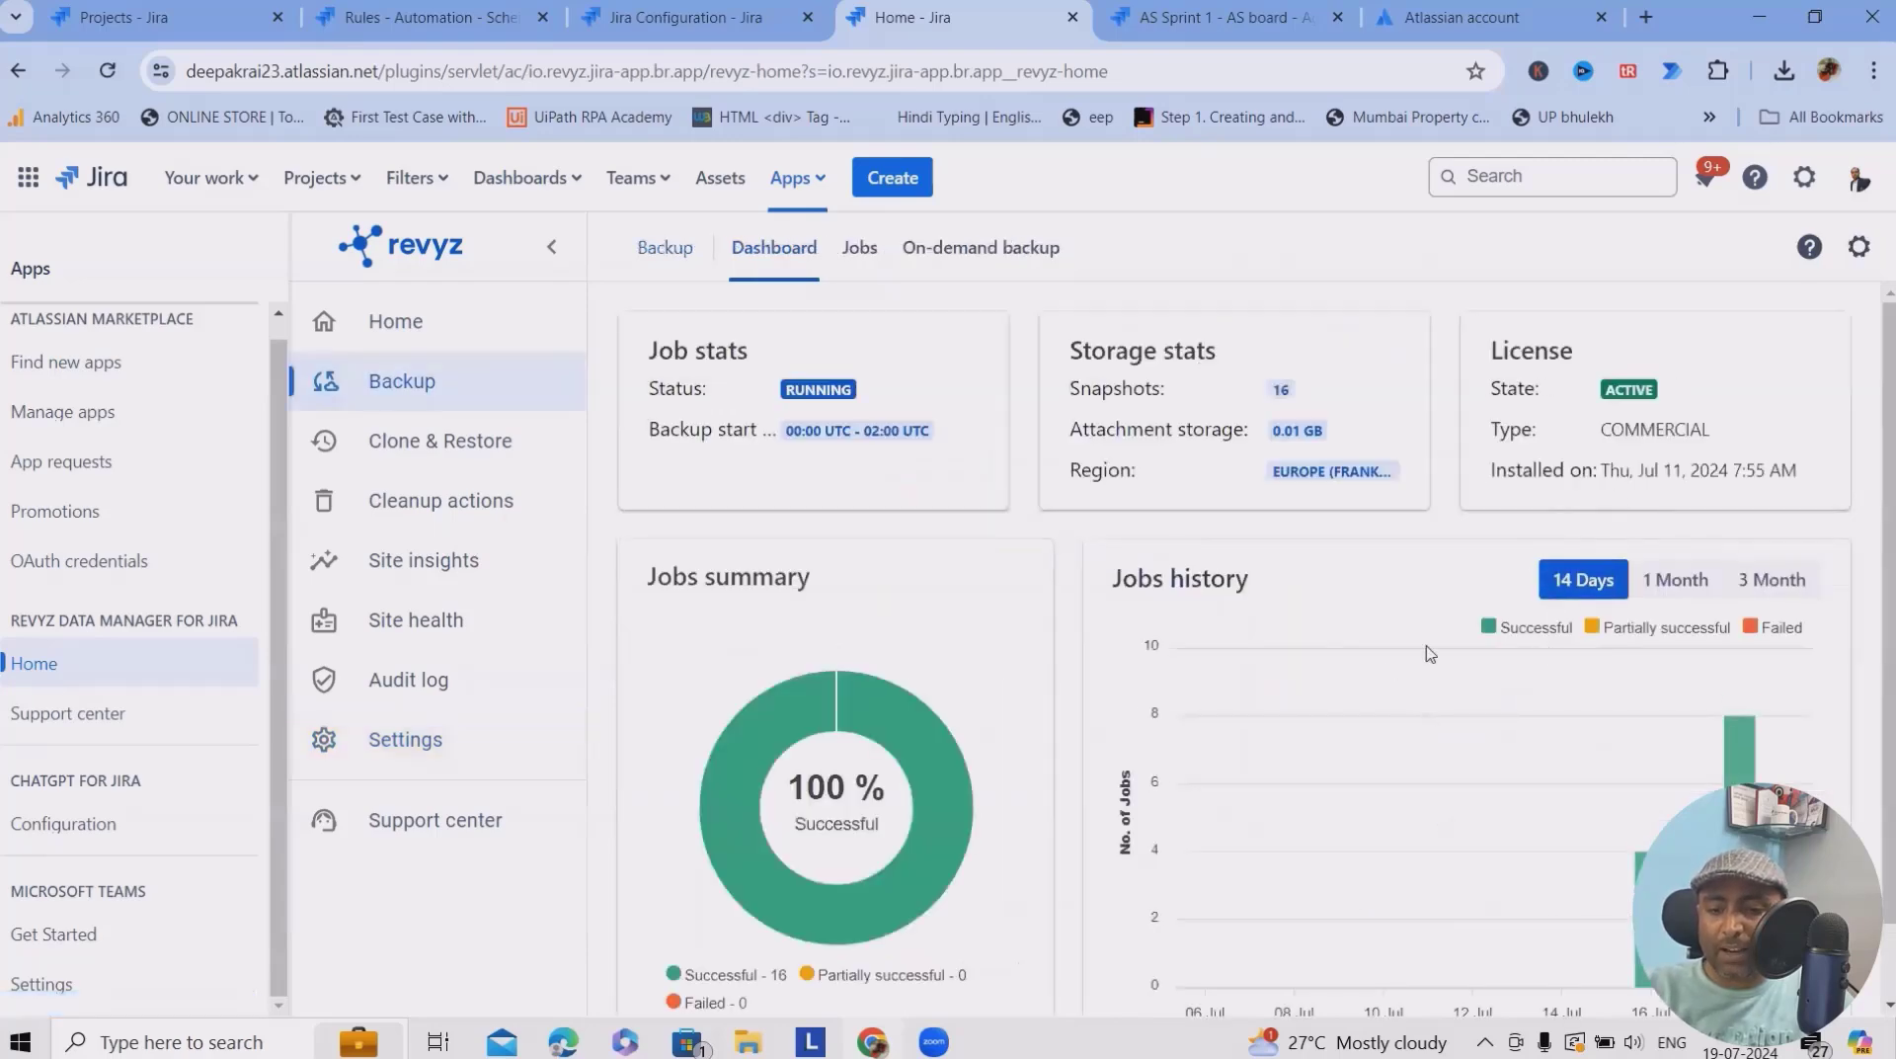
pyautogui.click(857, 255)
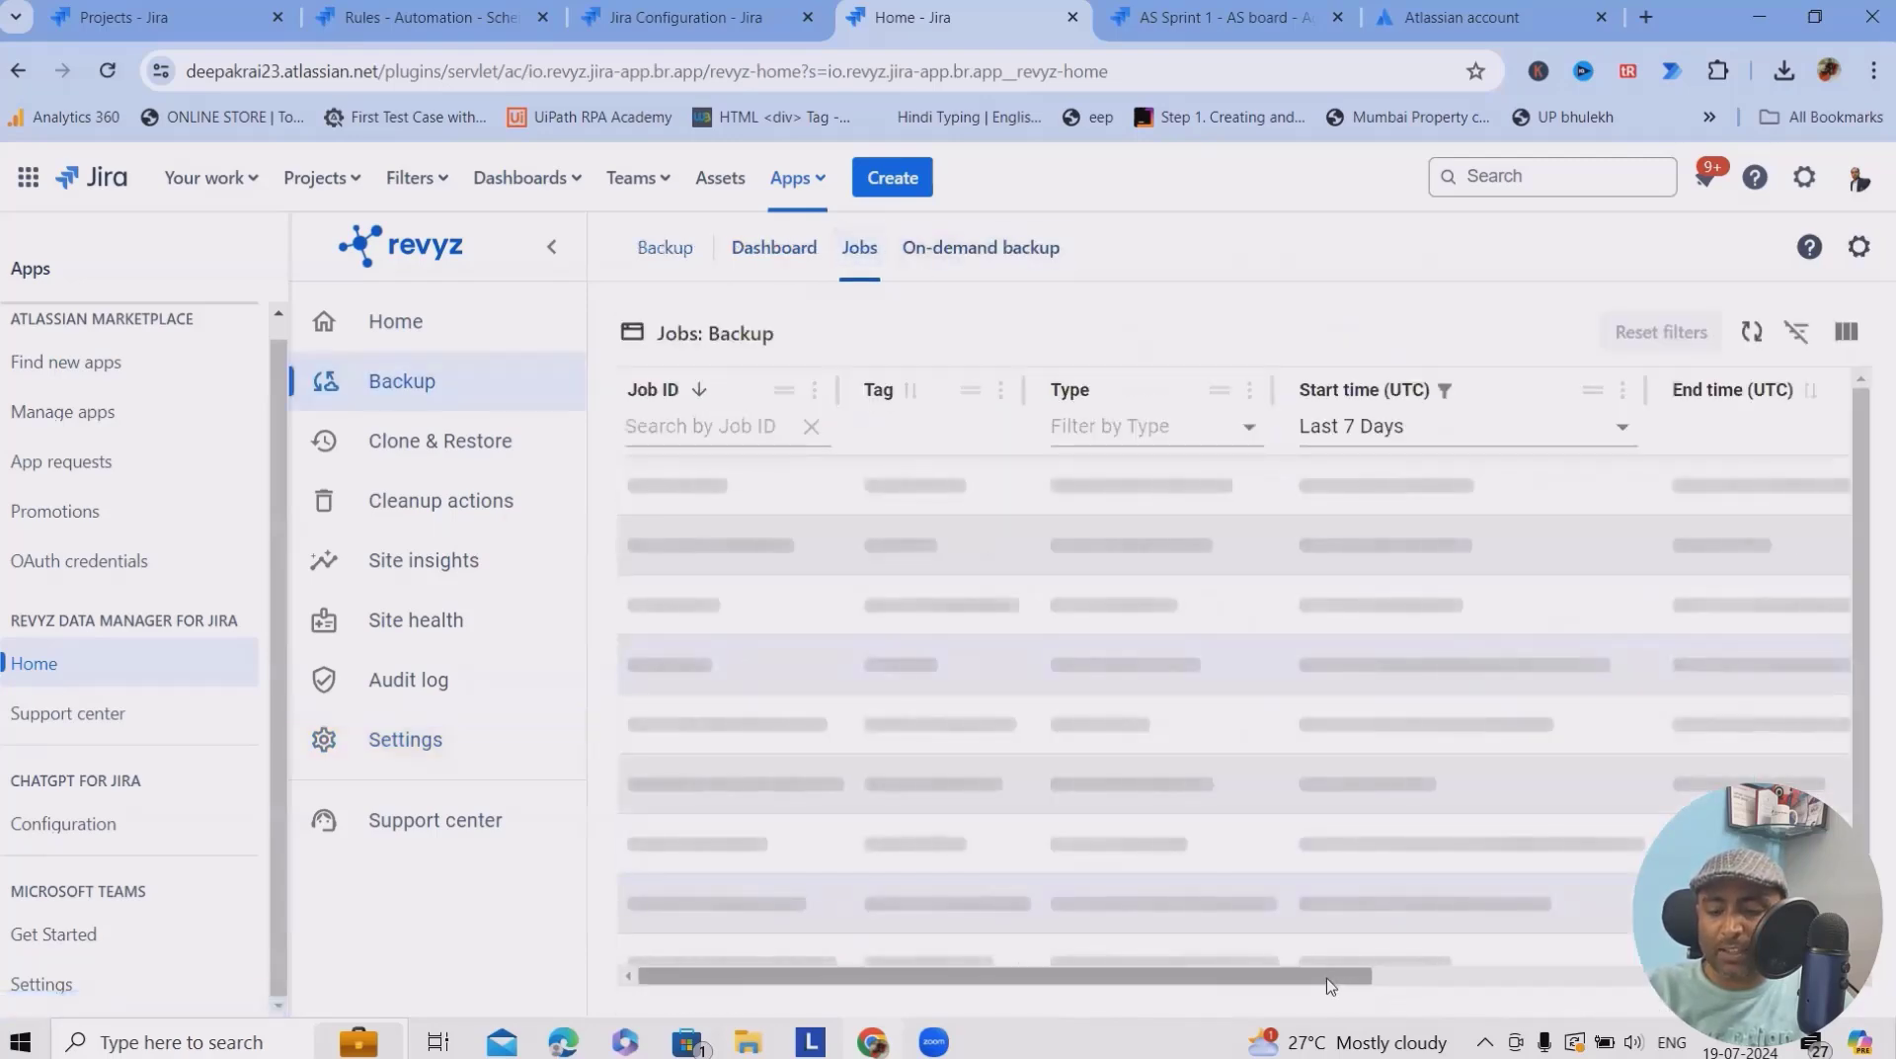
pyautogui.moveTo(1331, 984); pyautogui.dragTo(1873, 972)
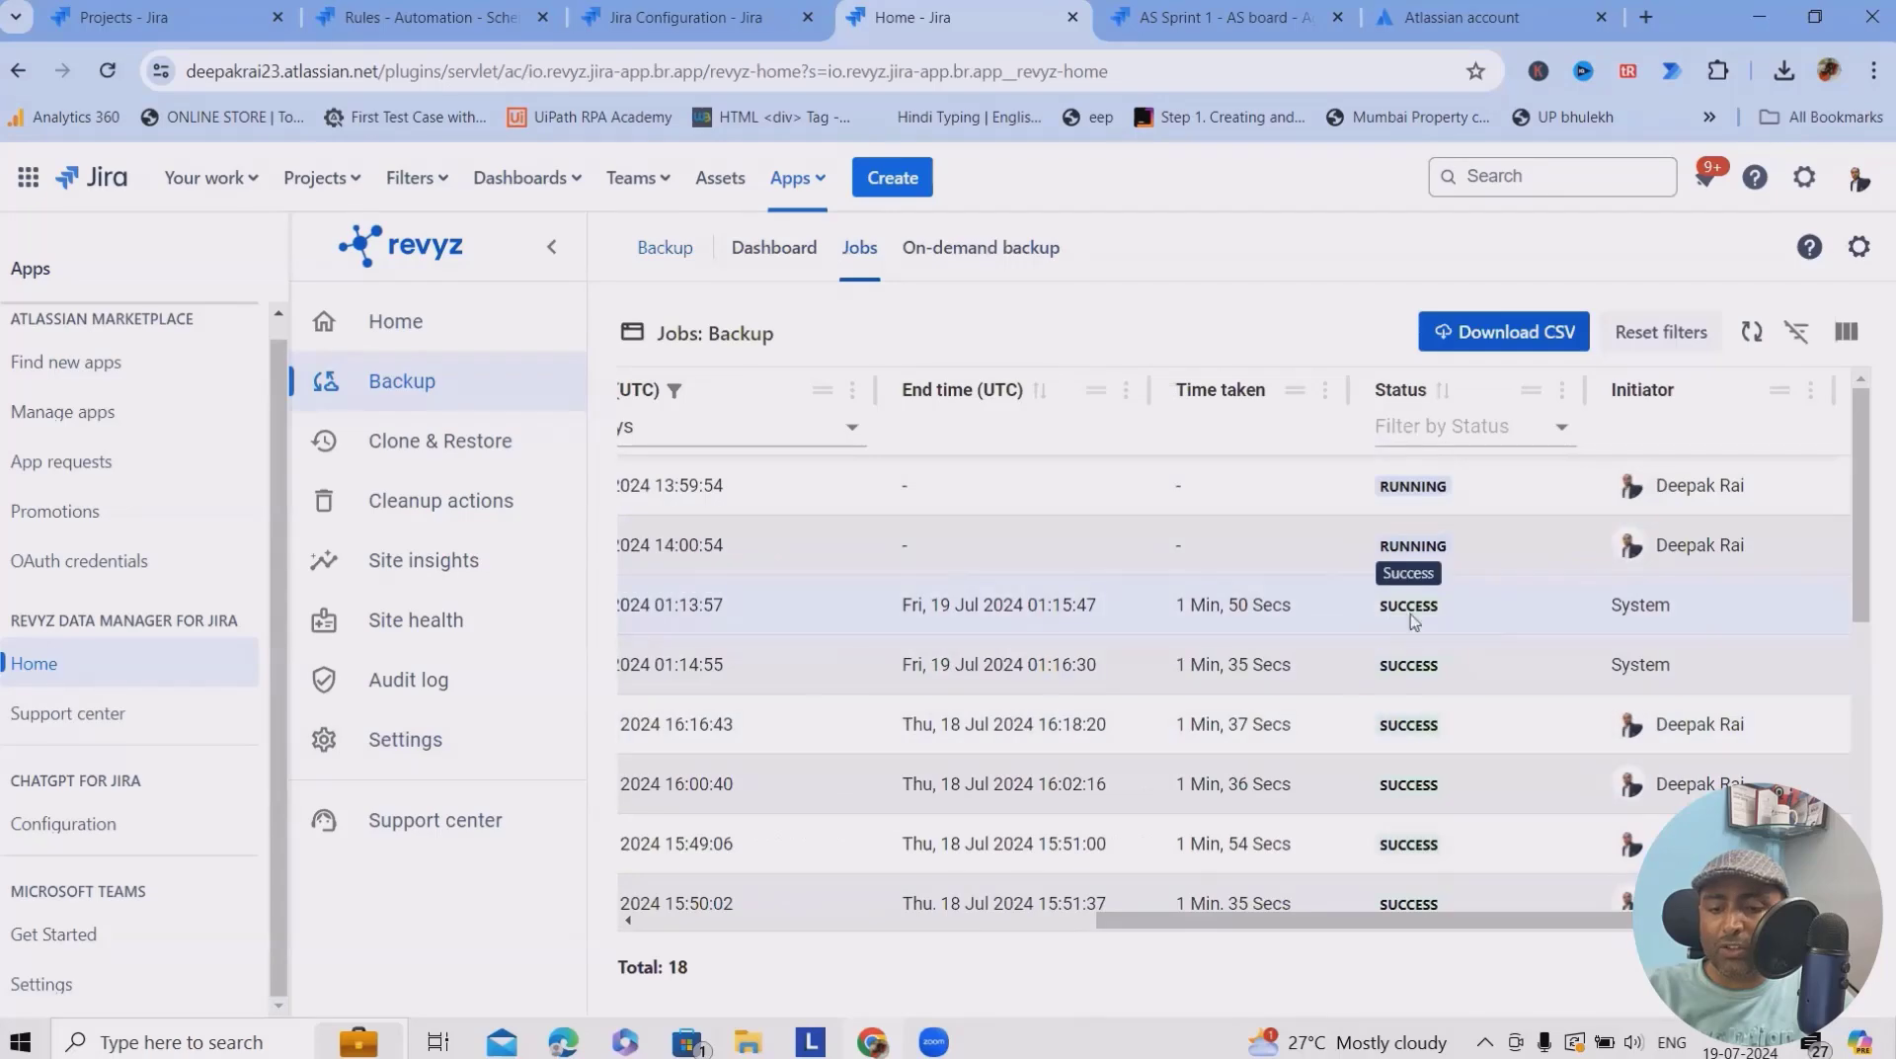
# View the jobs history chart on the backup dashboard for 1 month and for 3 months
pyautogui.scroll(-5, 1447, 746)
pyautogui.scroll(5, 1447, 746)
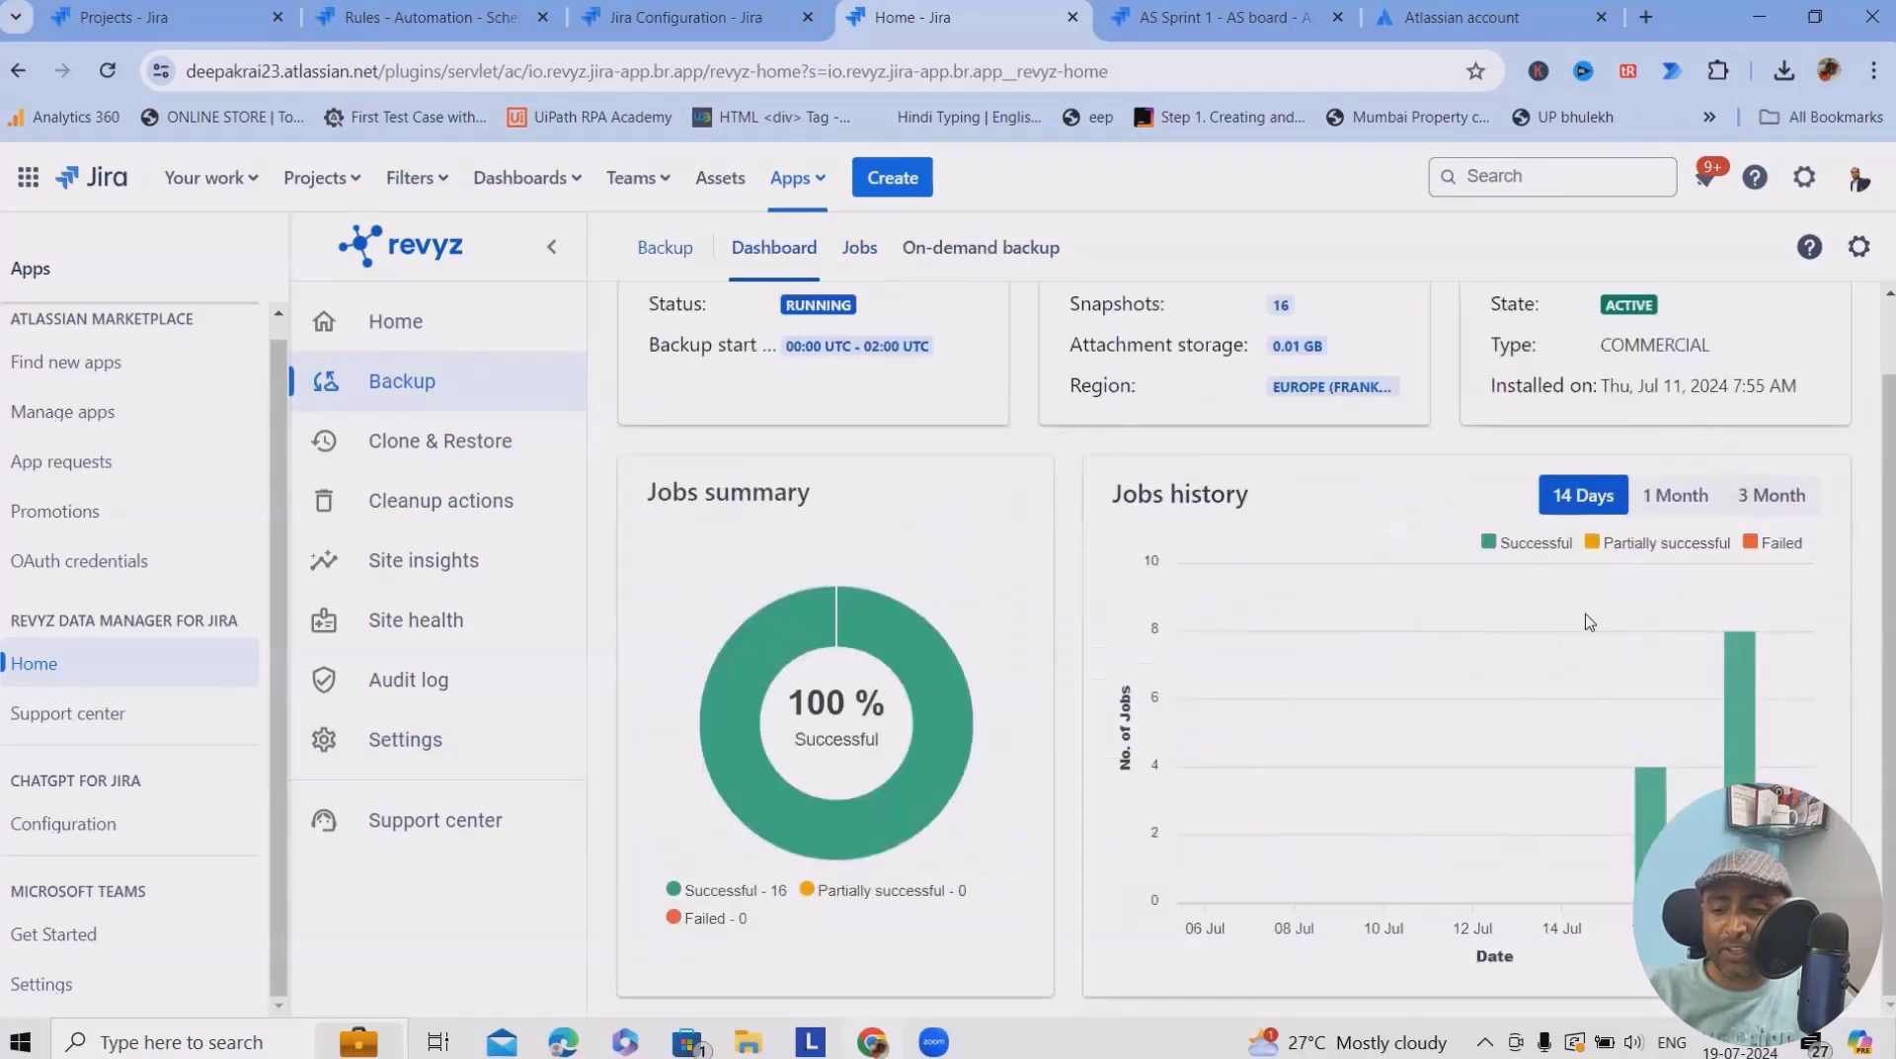
pyautogui.click(1676, 505)
pyautogui.click(1773, 505)
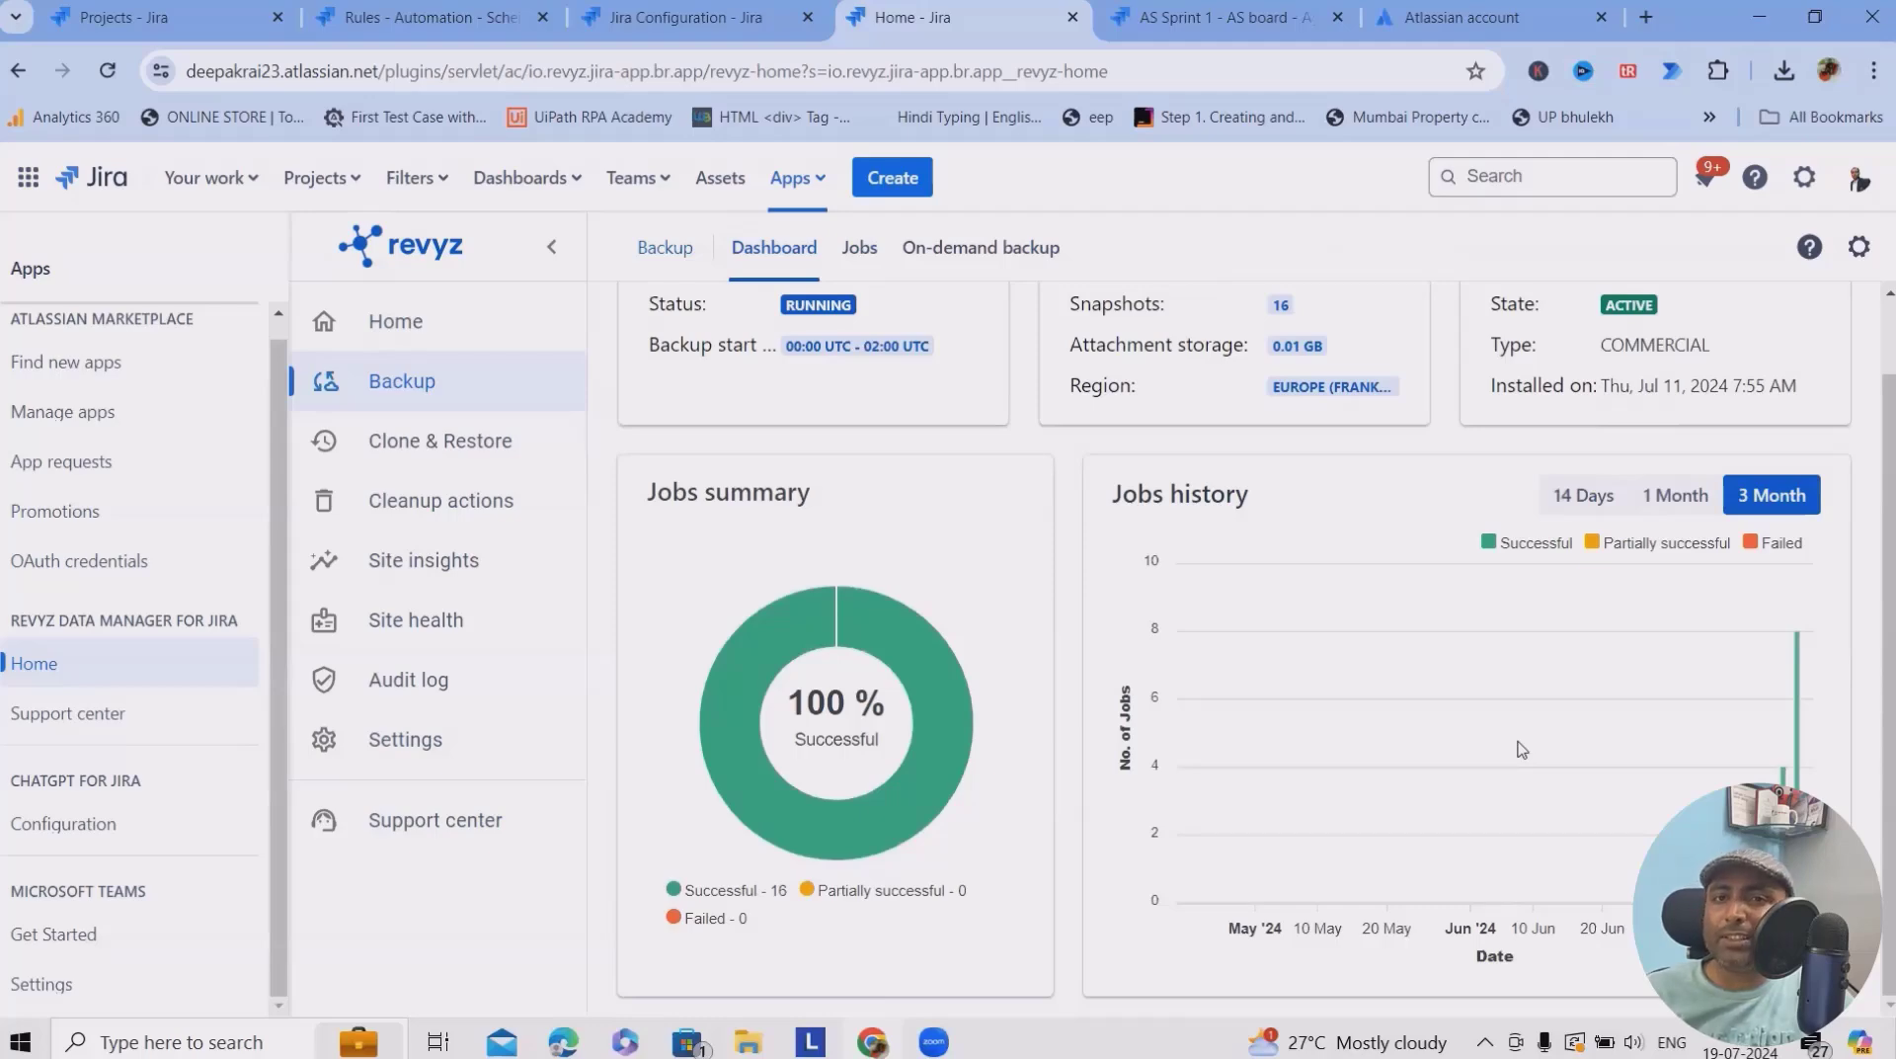
# Open the newest configuration backup job, 111885, from the jobs list and review its backup snapshot stats by category
pyautogui.click(859, 247)
pyautogui.moveTo(1225, 920); pyautogui.dragTo(711, 911)
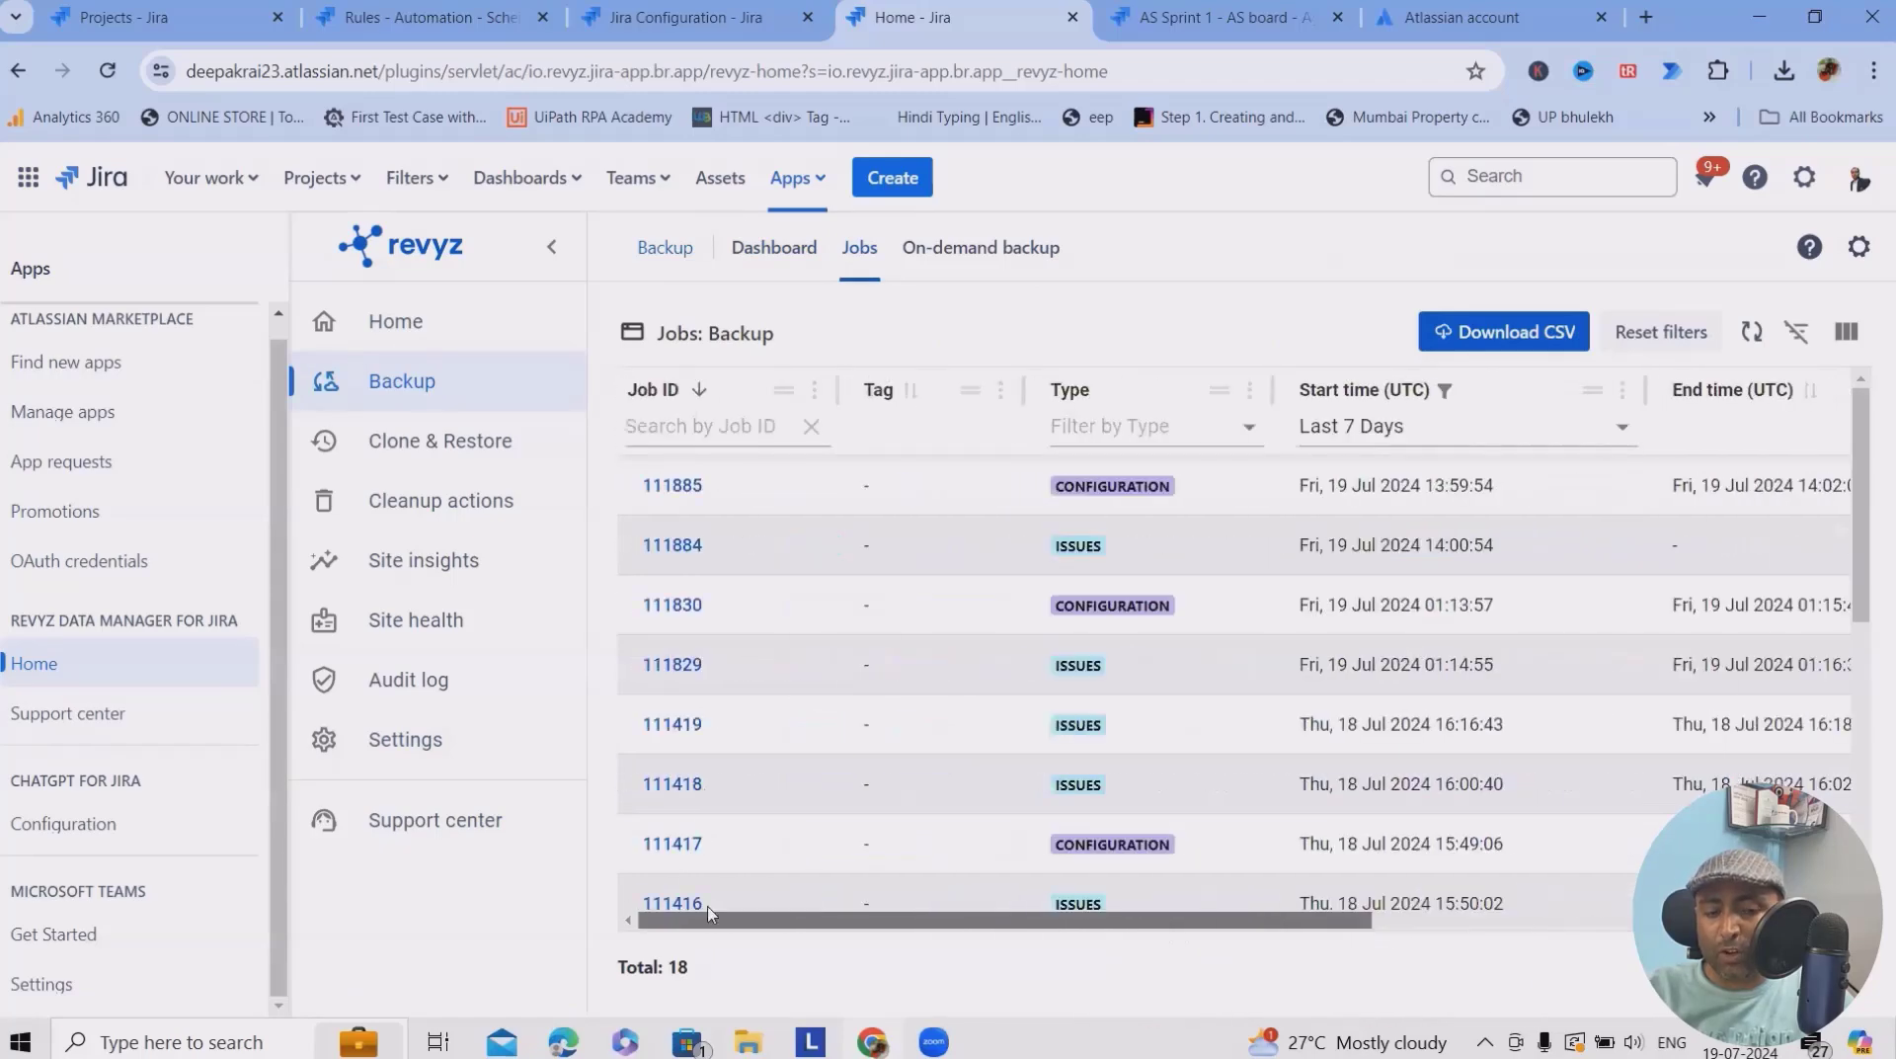
pyautogui.click(667, 489)
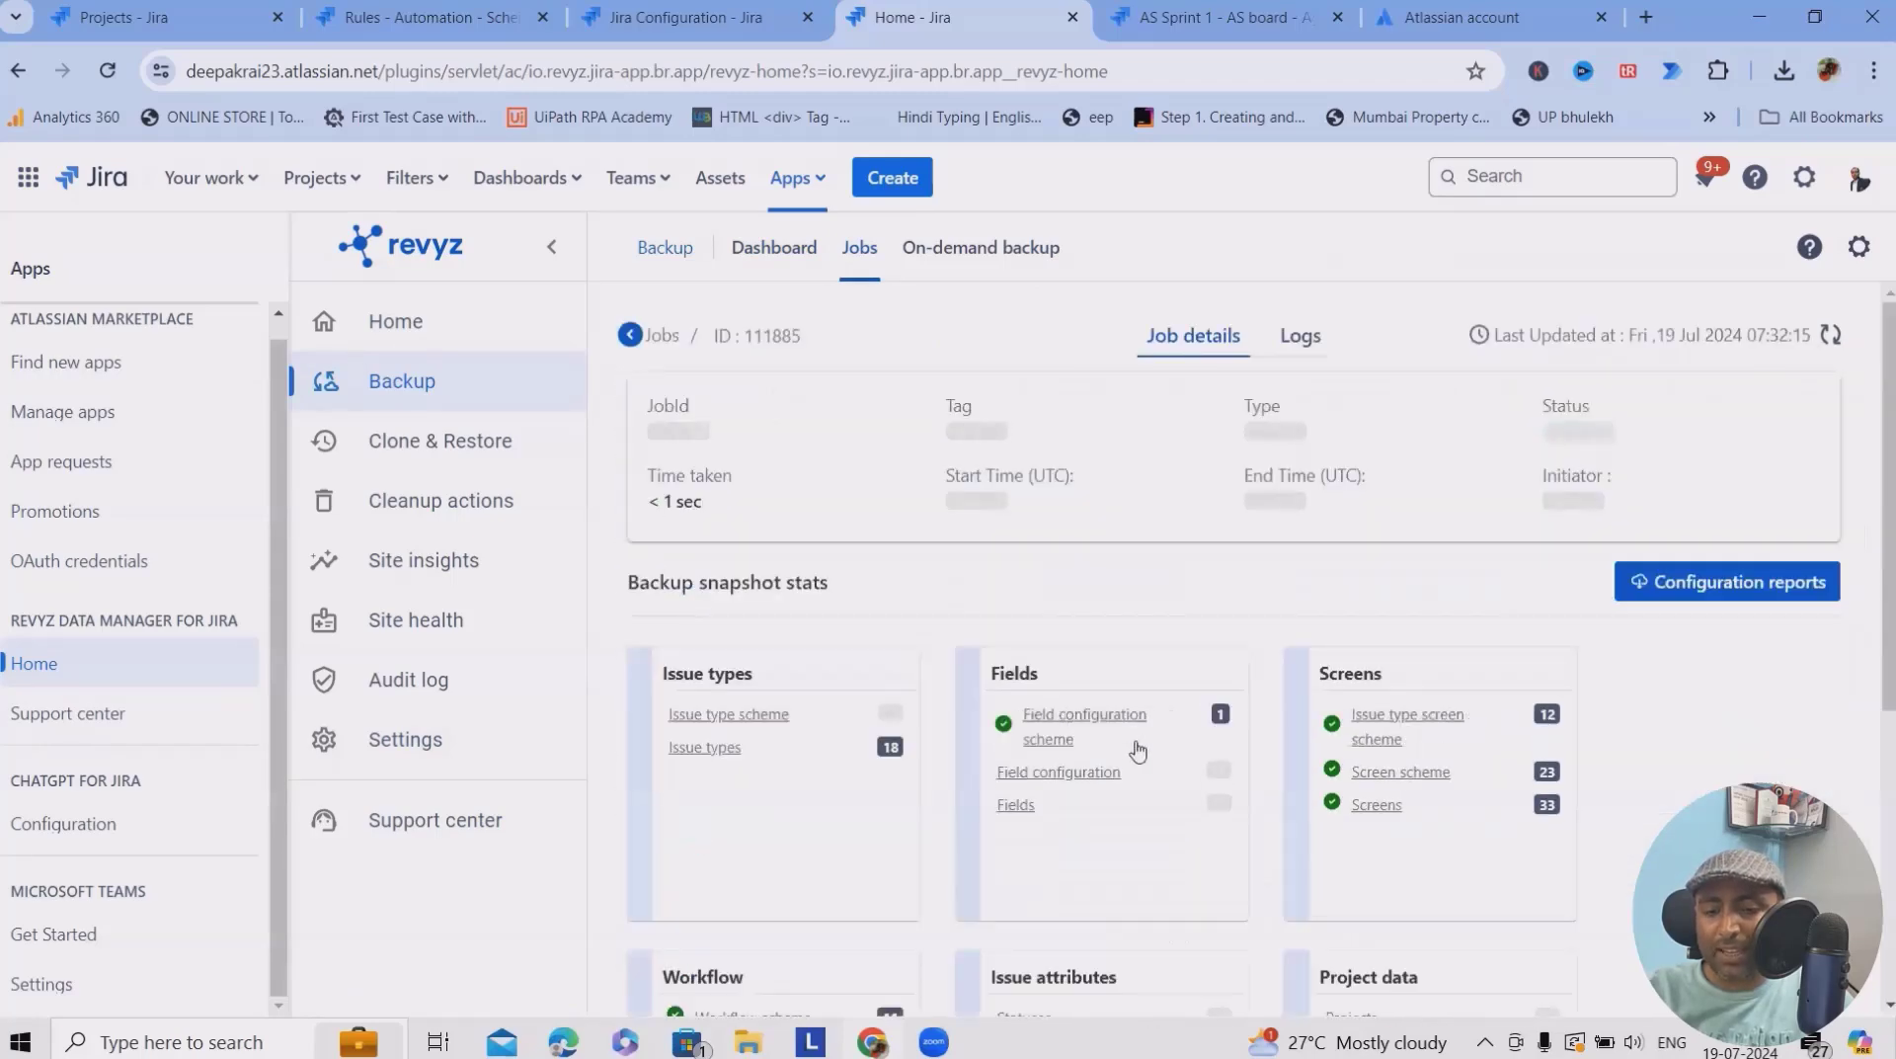
pyautogui.scroll(-5, 1165, 775)
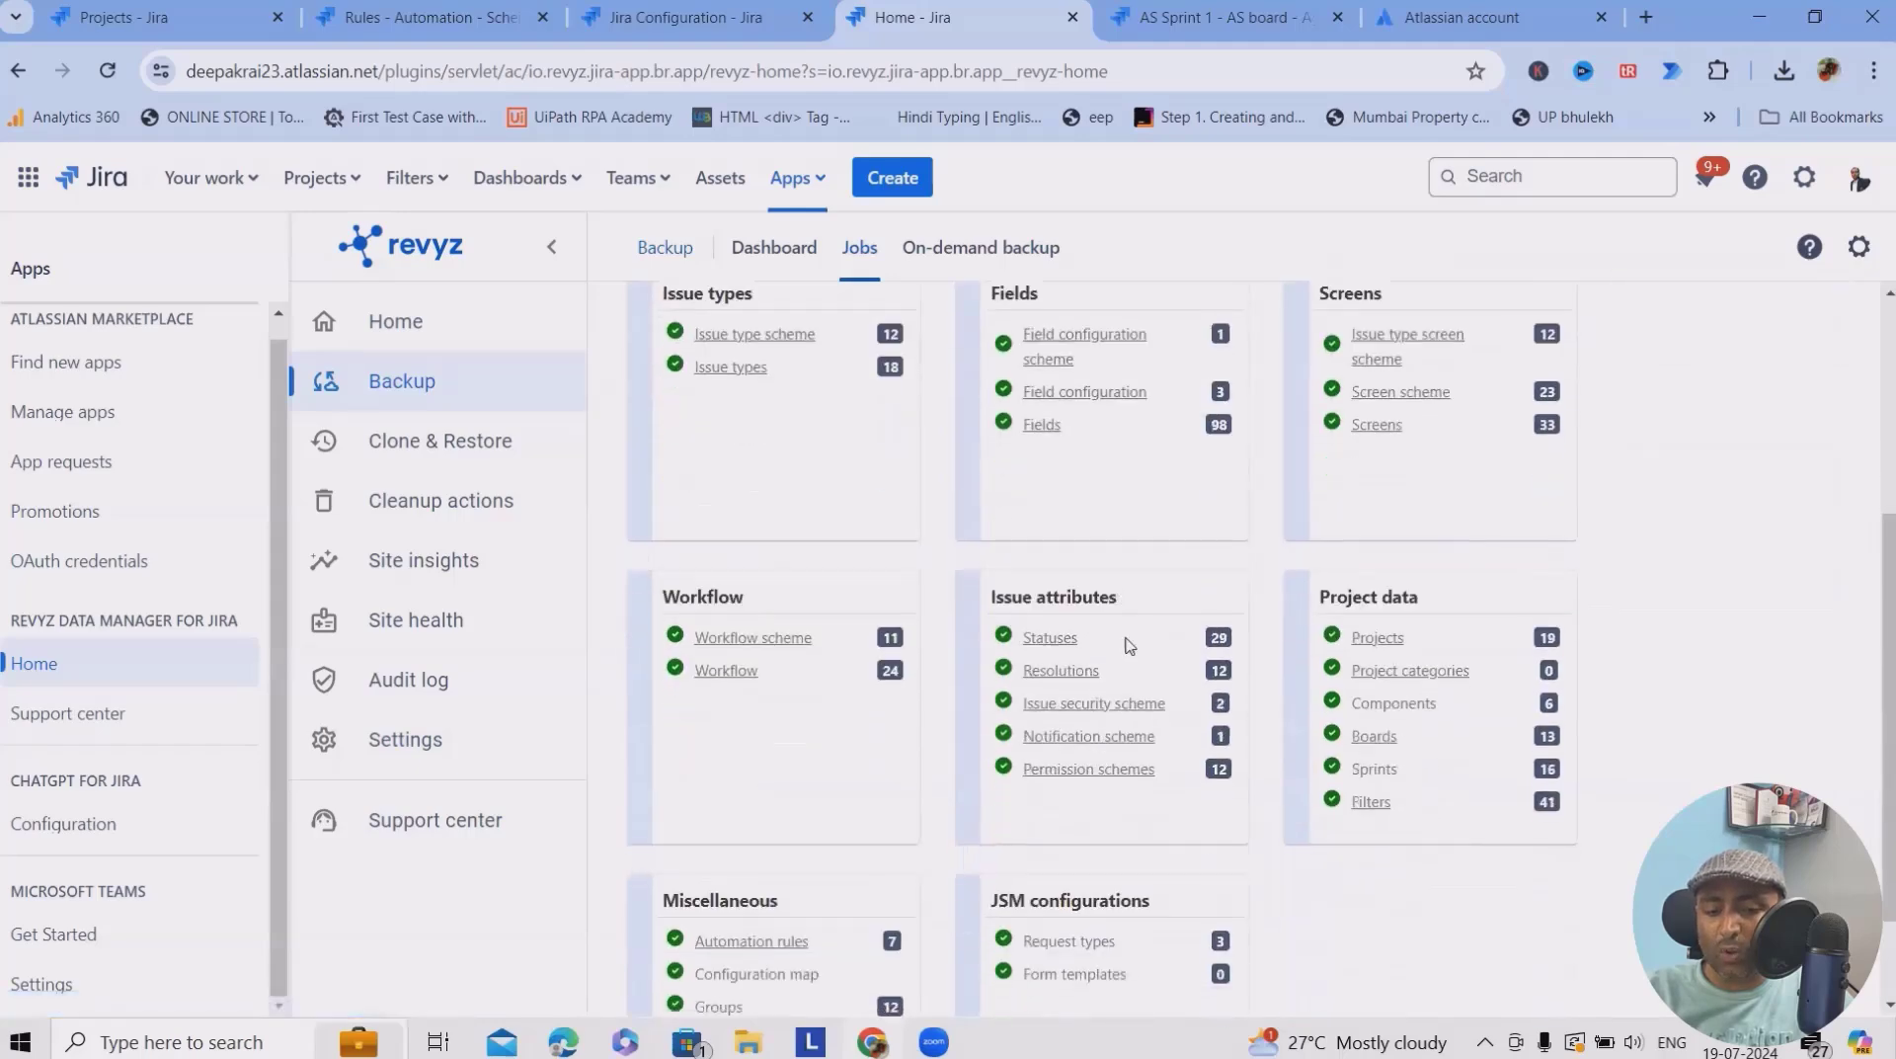
pyautogui.scroll(5, 1190, 858)
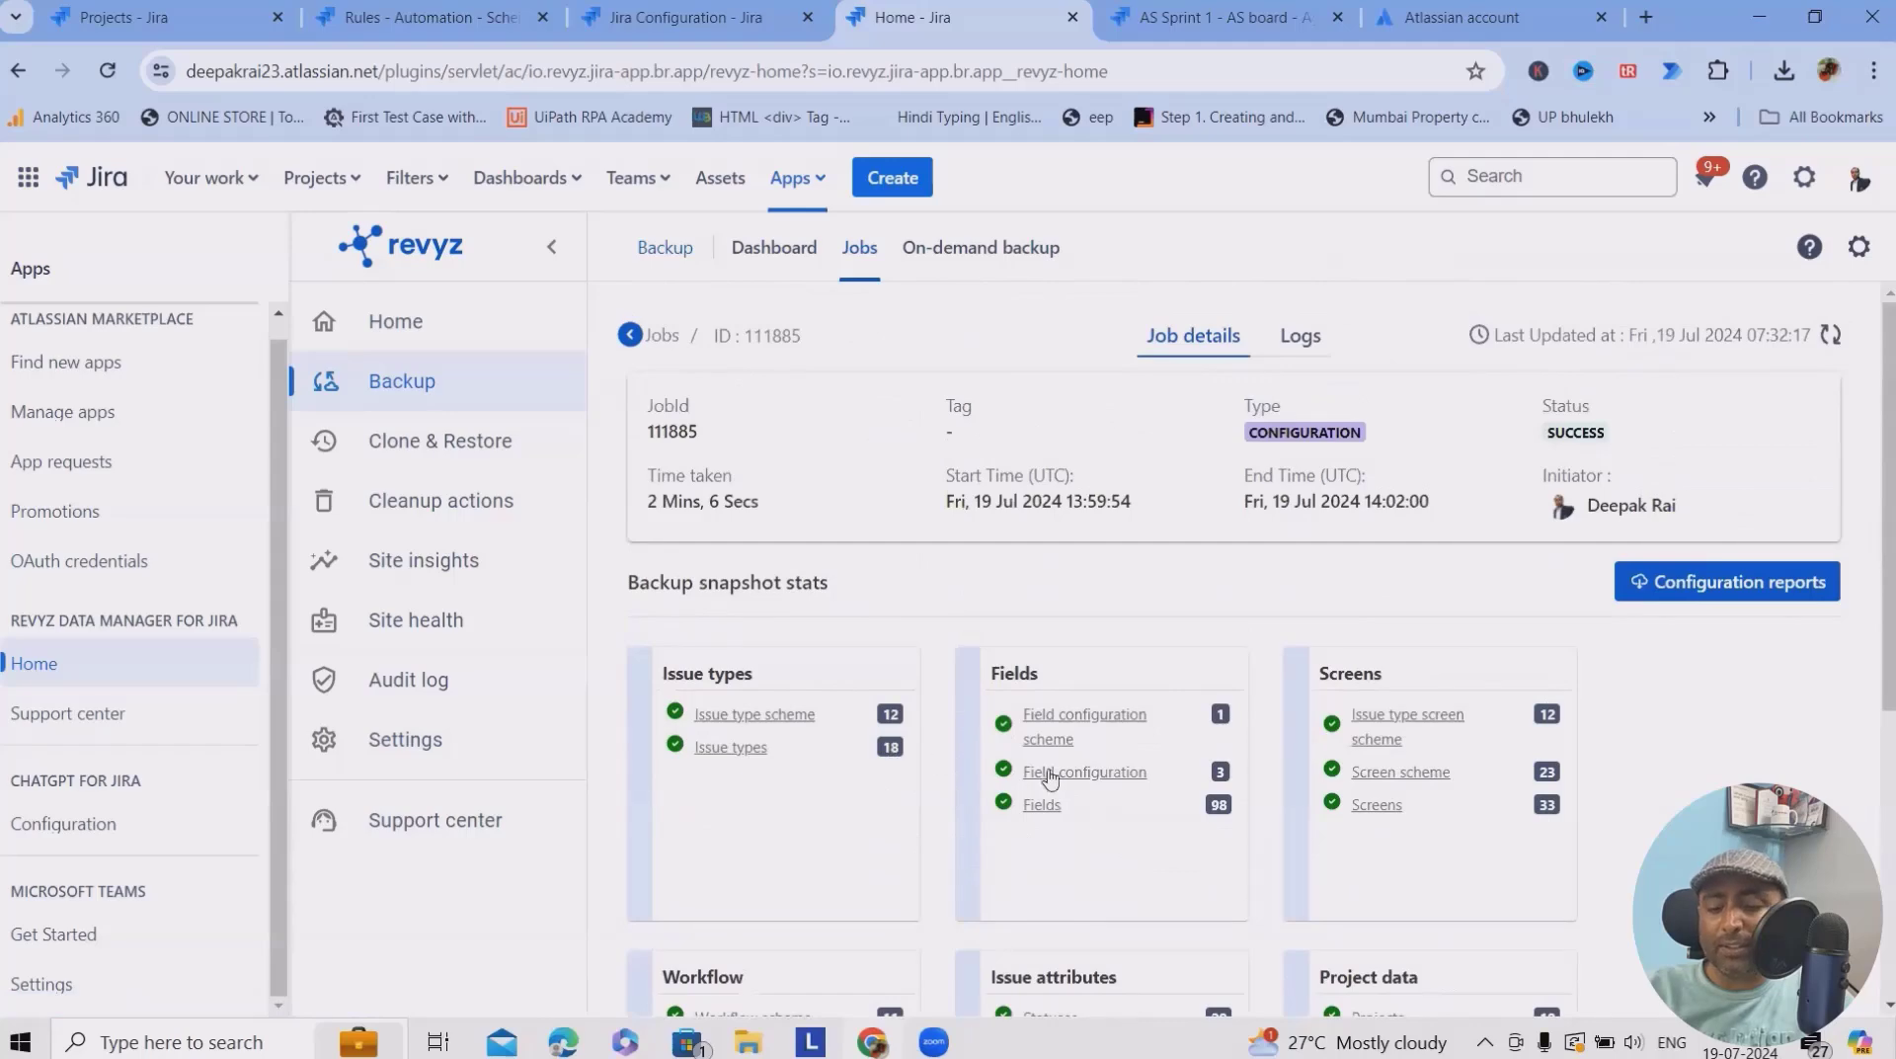
pyautogui.scroll(-1, 1238, 486)
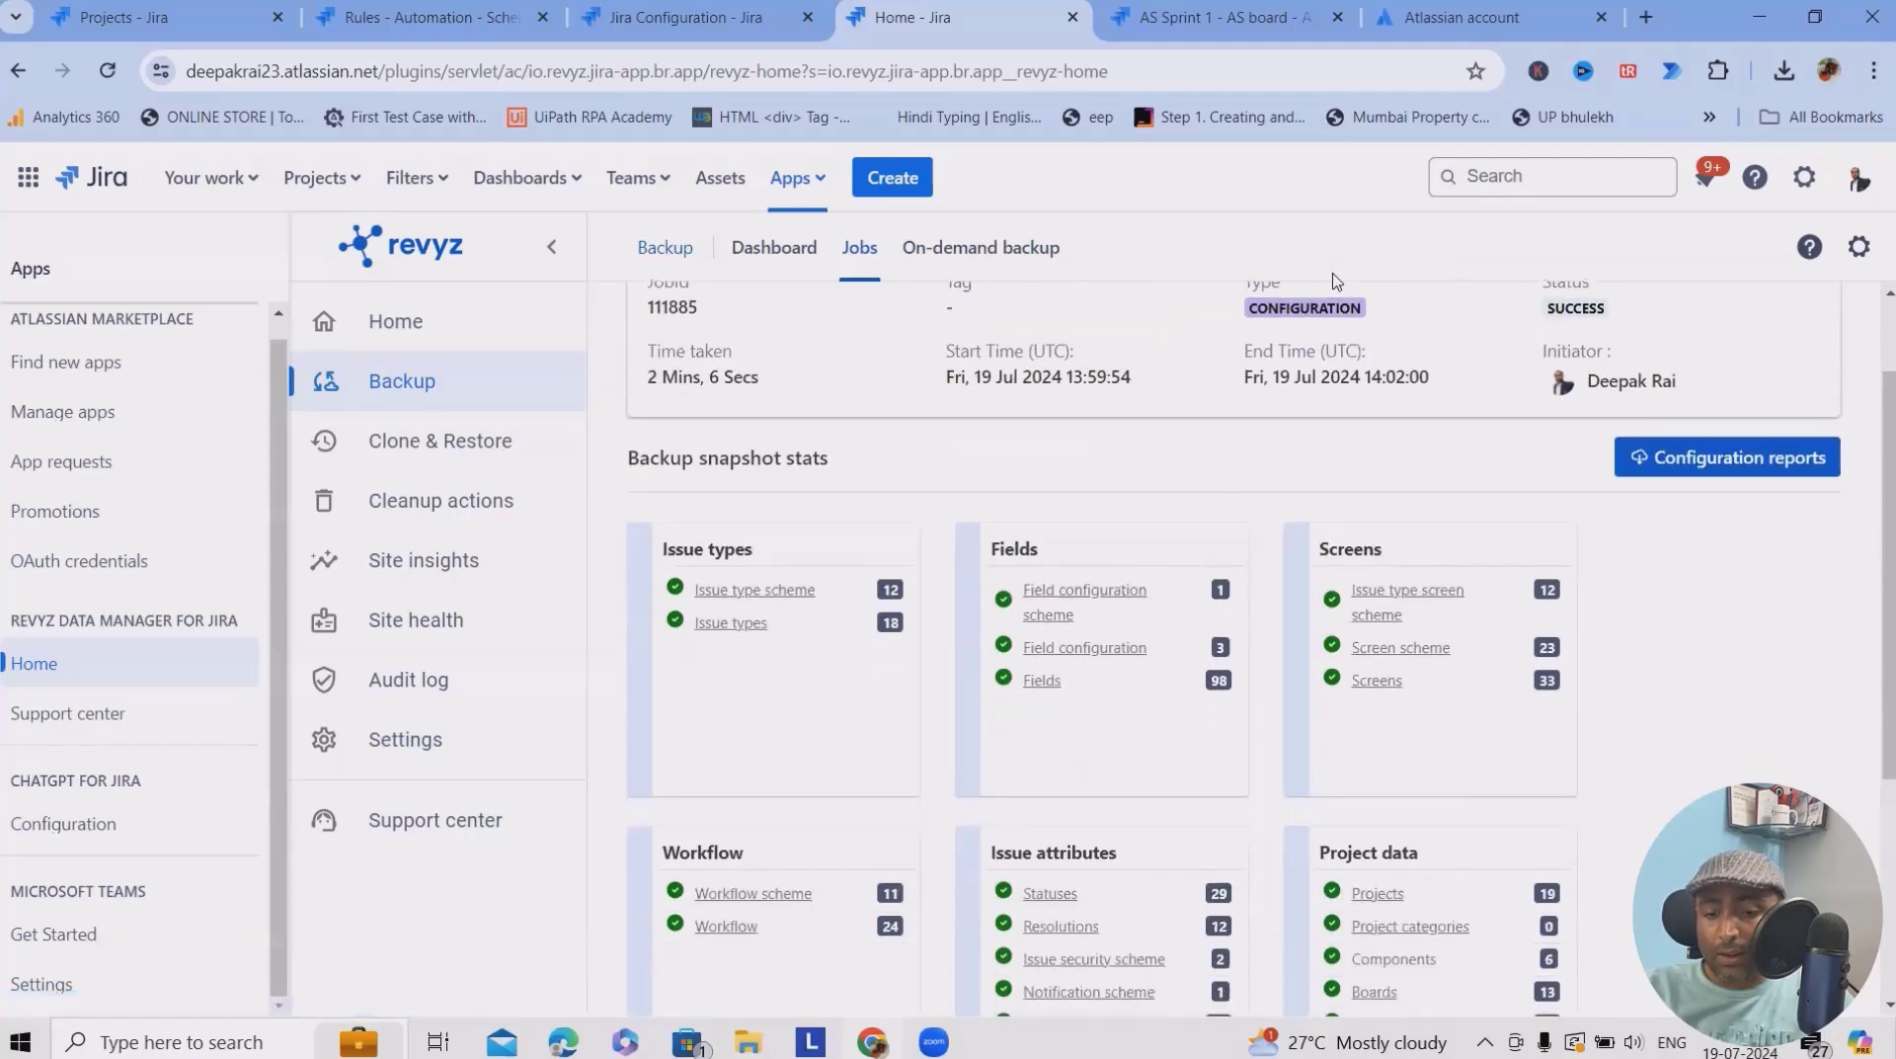
pyautogui.scroll(-3, 1335, 280)
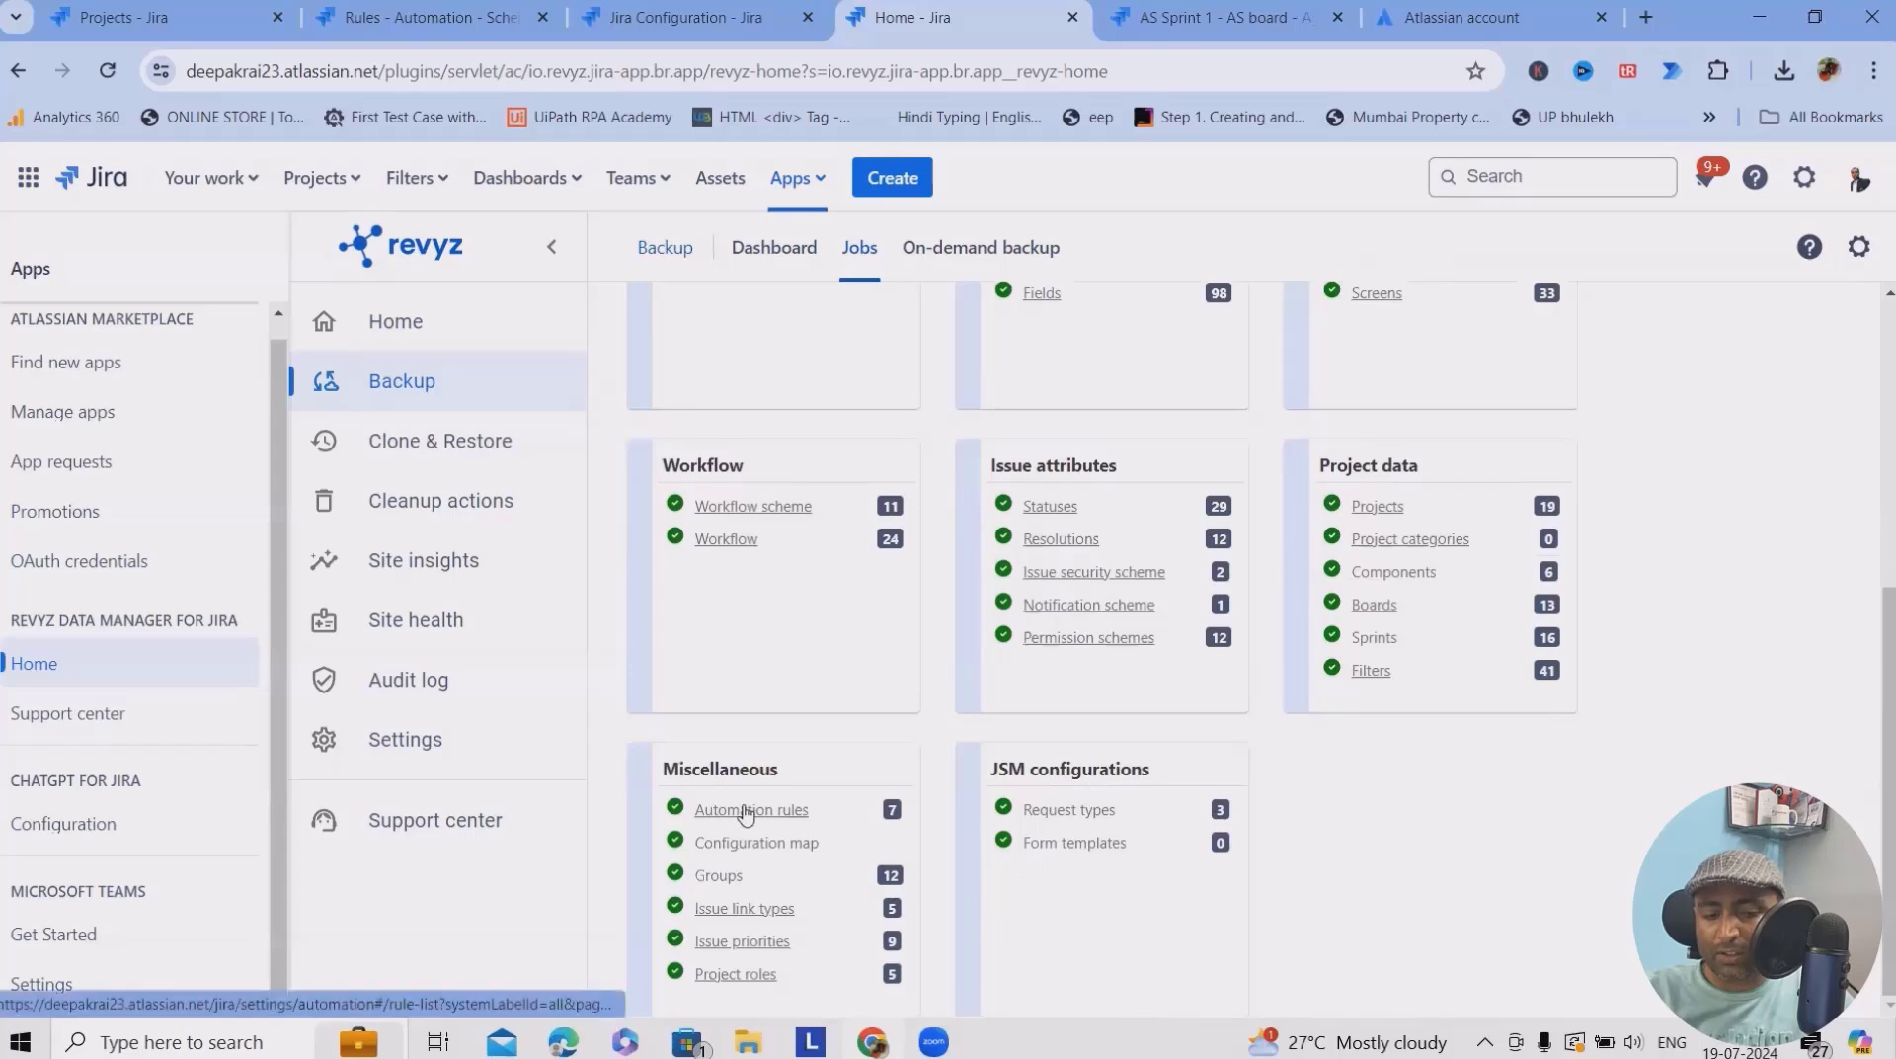
# Open the automation rules from the snapshot stats, check when "Send Notification on release deletion" was updated, and return to the backup job
pyautogui.click(785, 812)
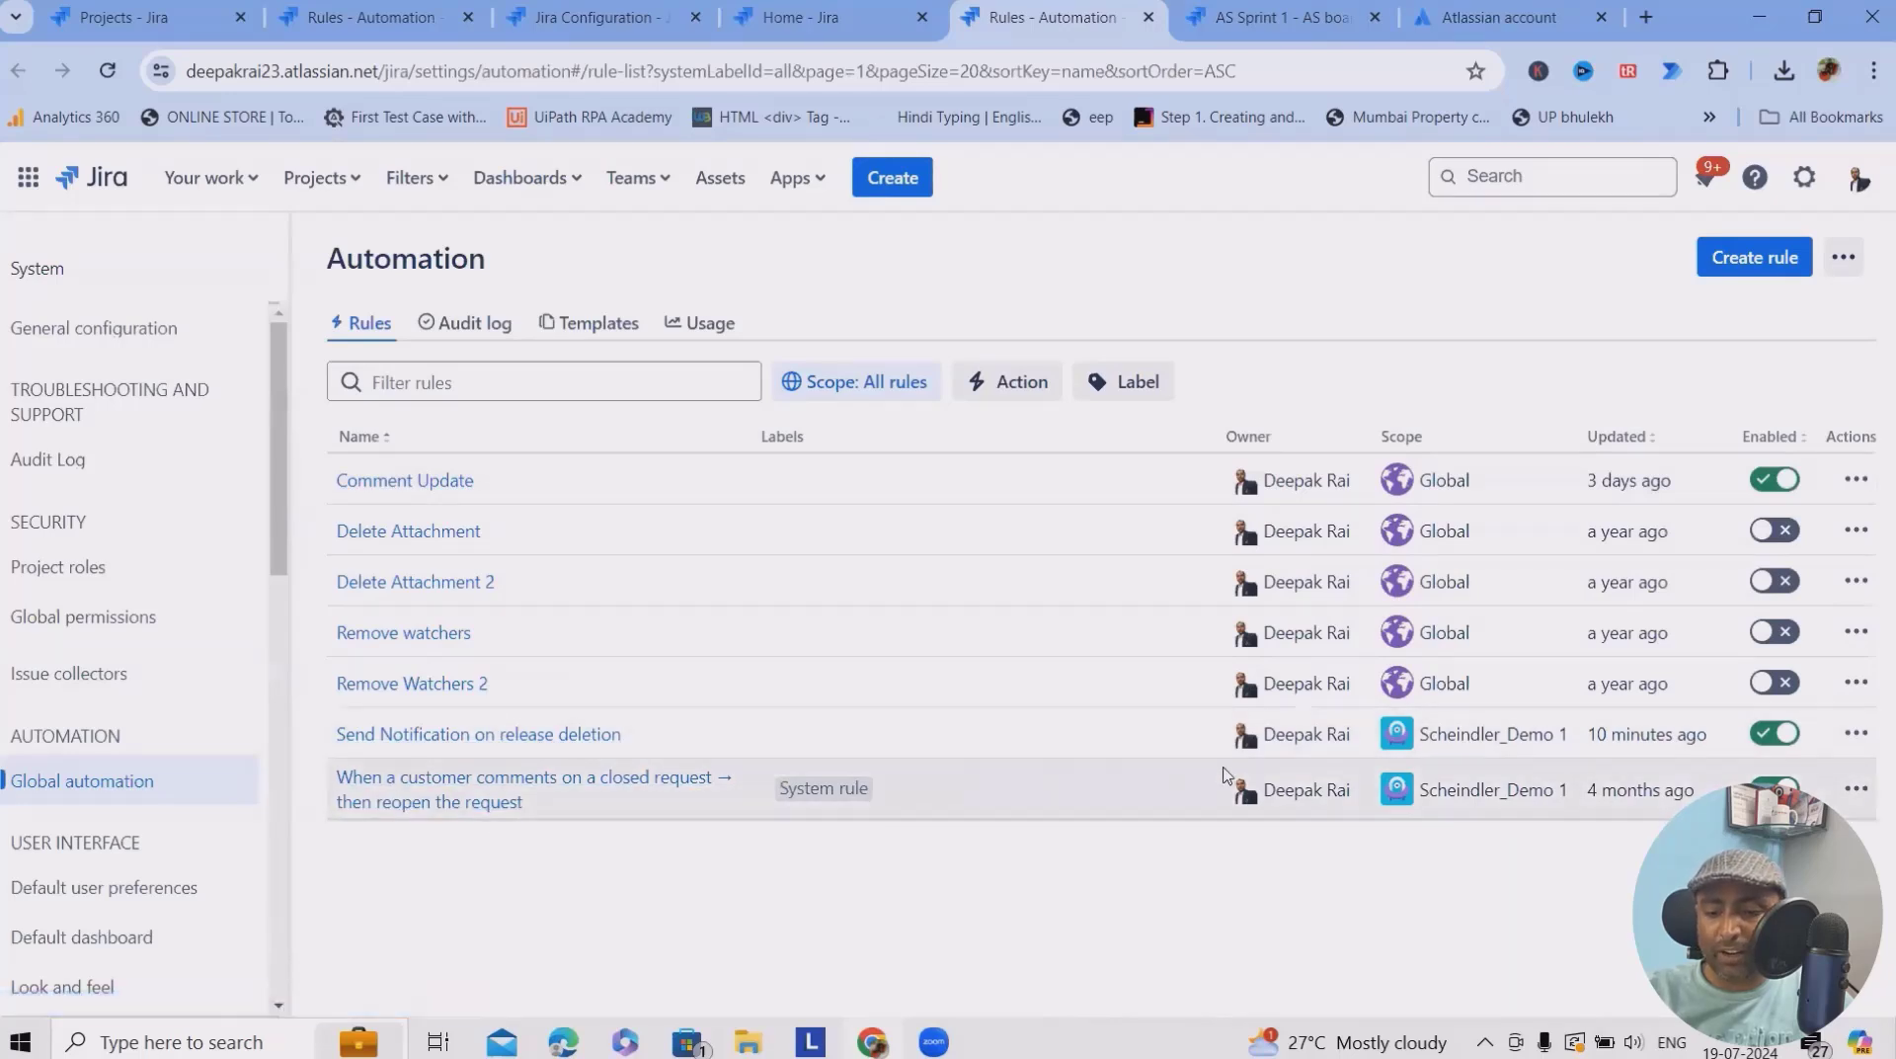
pyautogui.moveTo(1588, 733); pyautogui.dragTo(1706, 735)
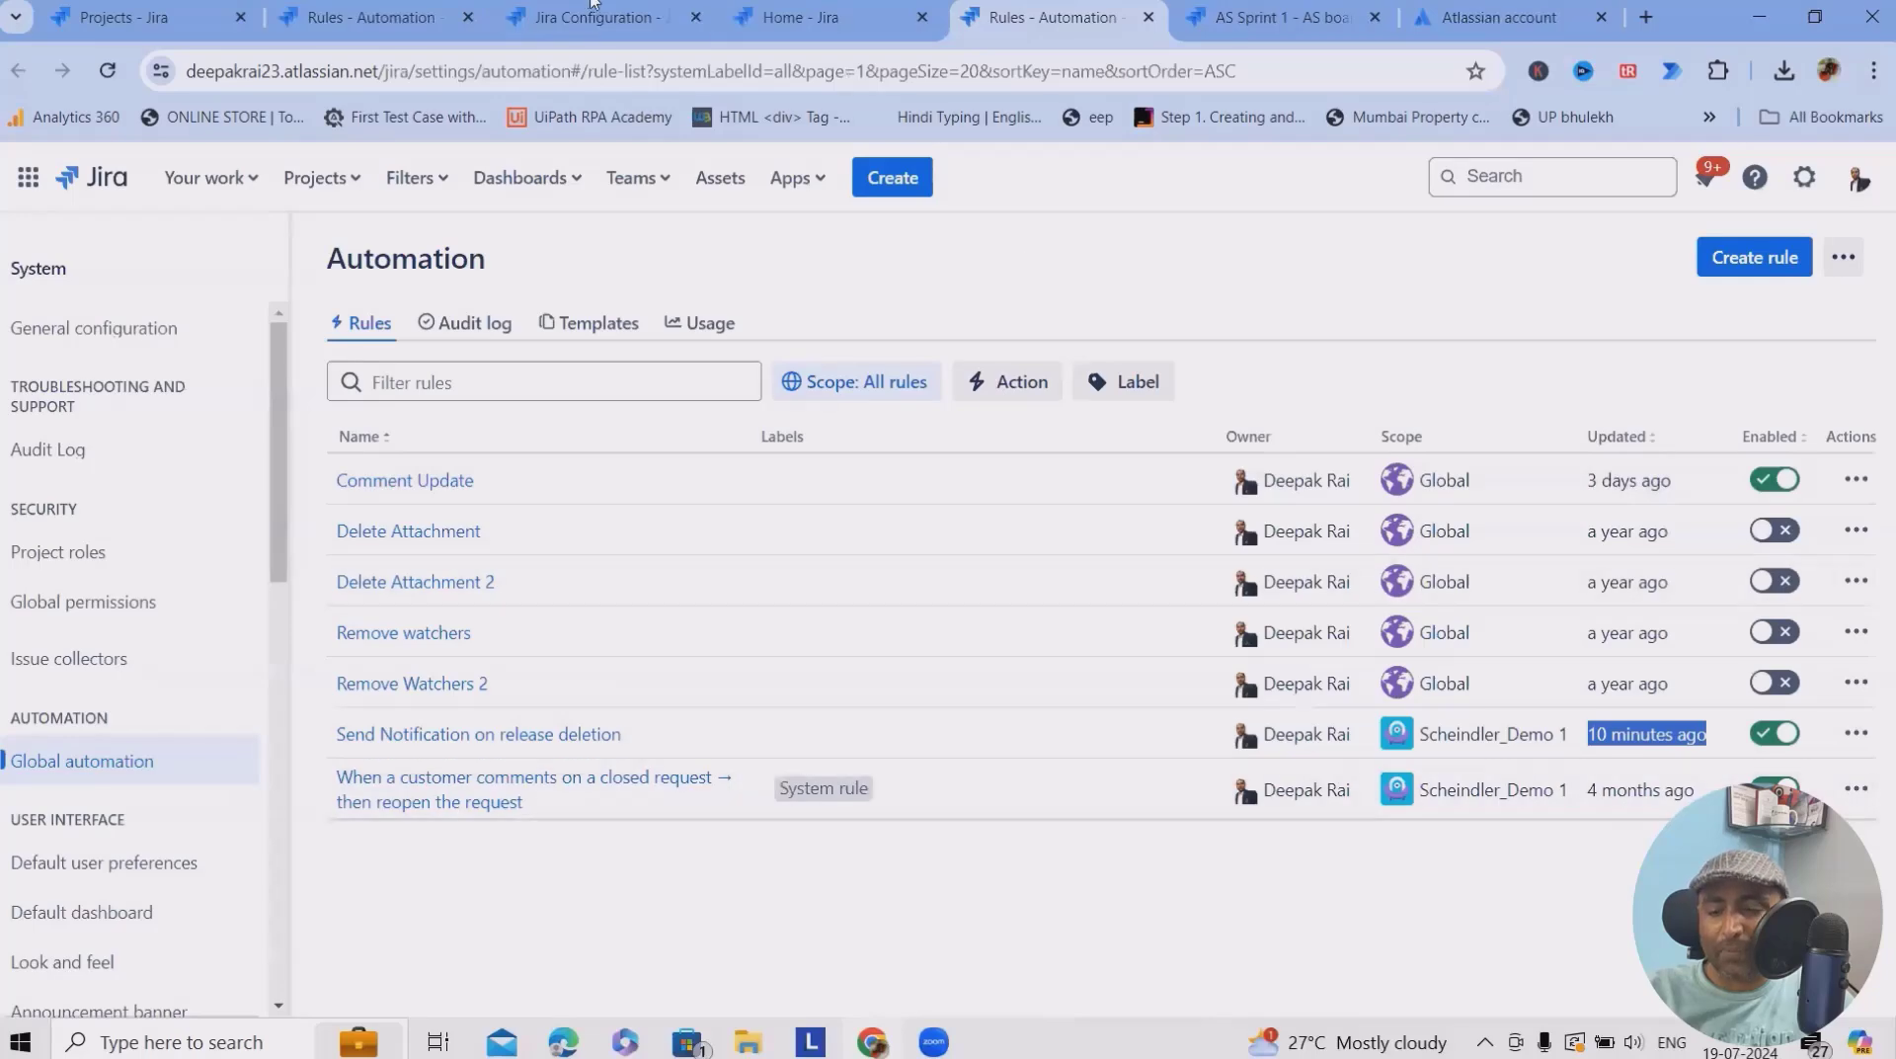
pyautogui.click(800, 17)
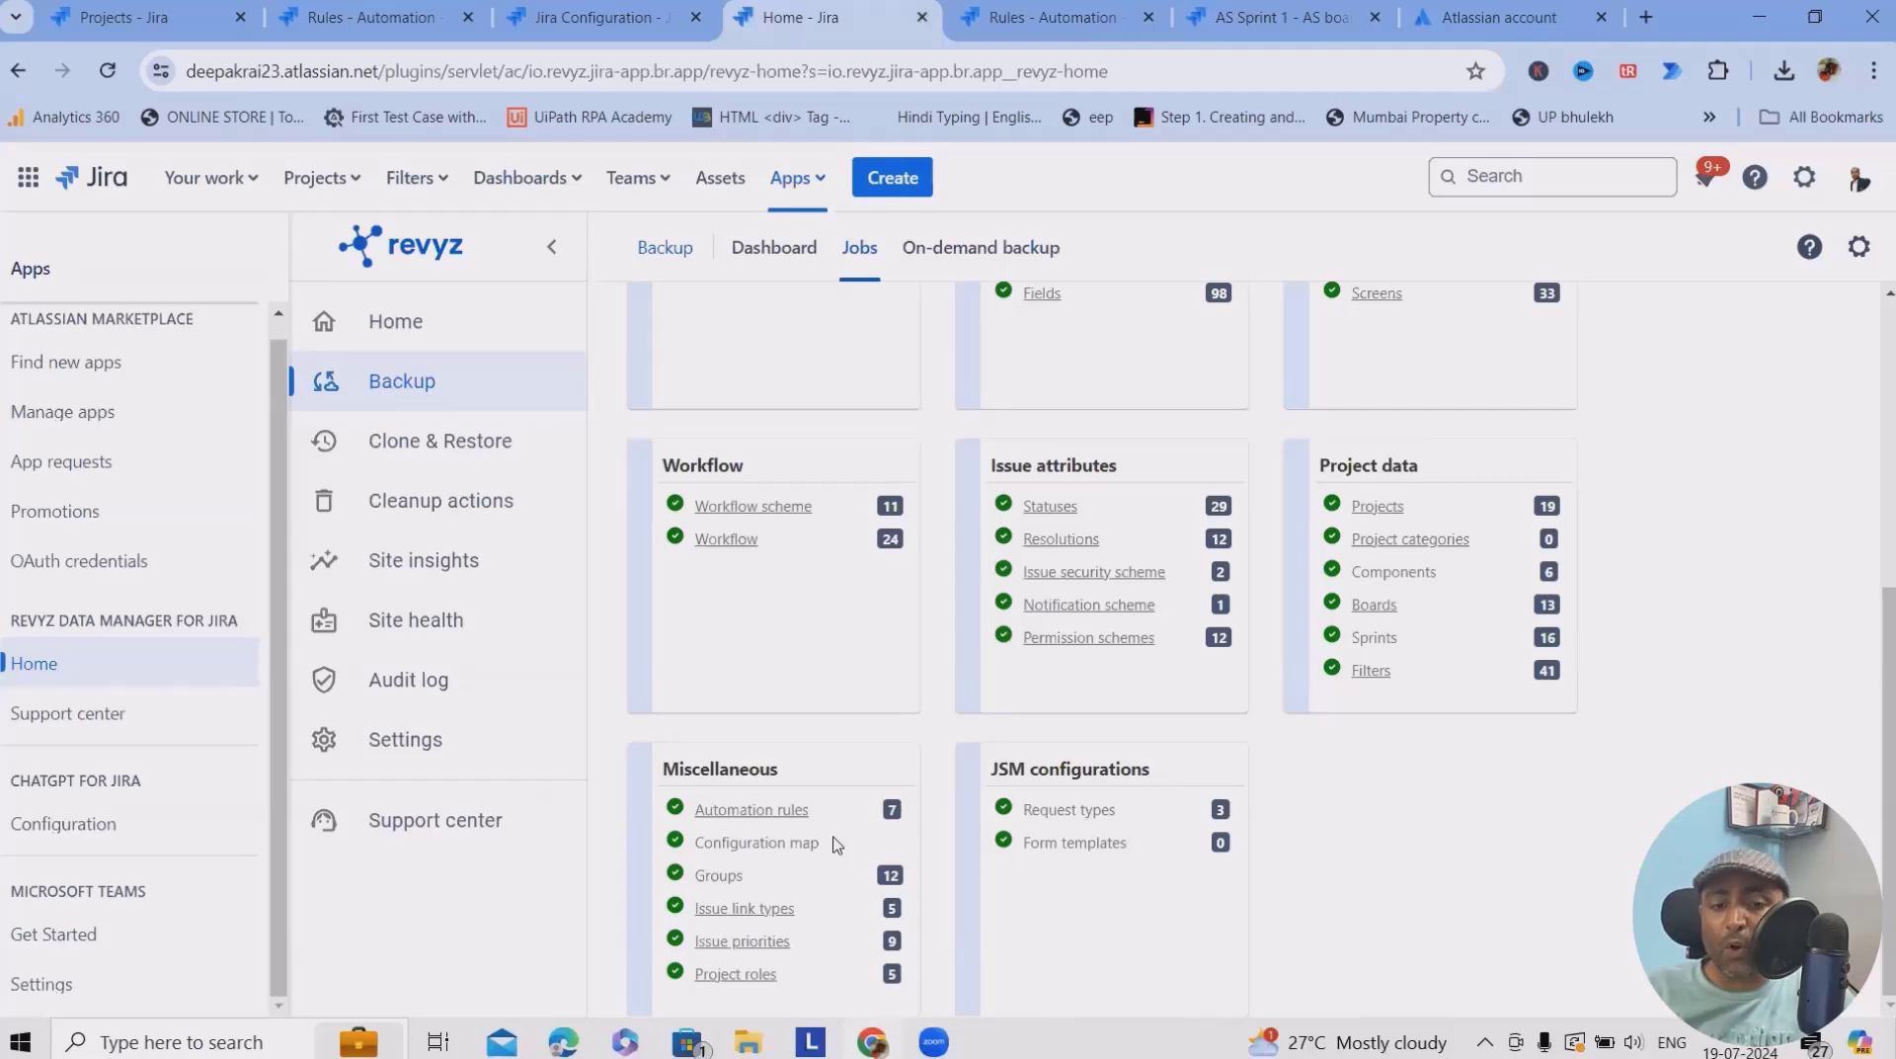
# Review the configuration reports offered for backup job 111885 and download all of them
pyautogui.scroll(5, 1436, 875)
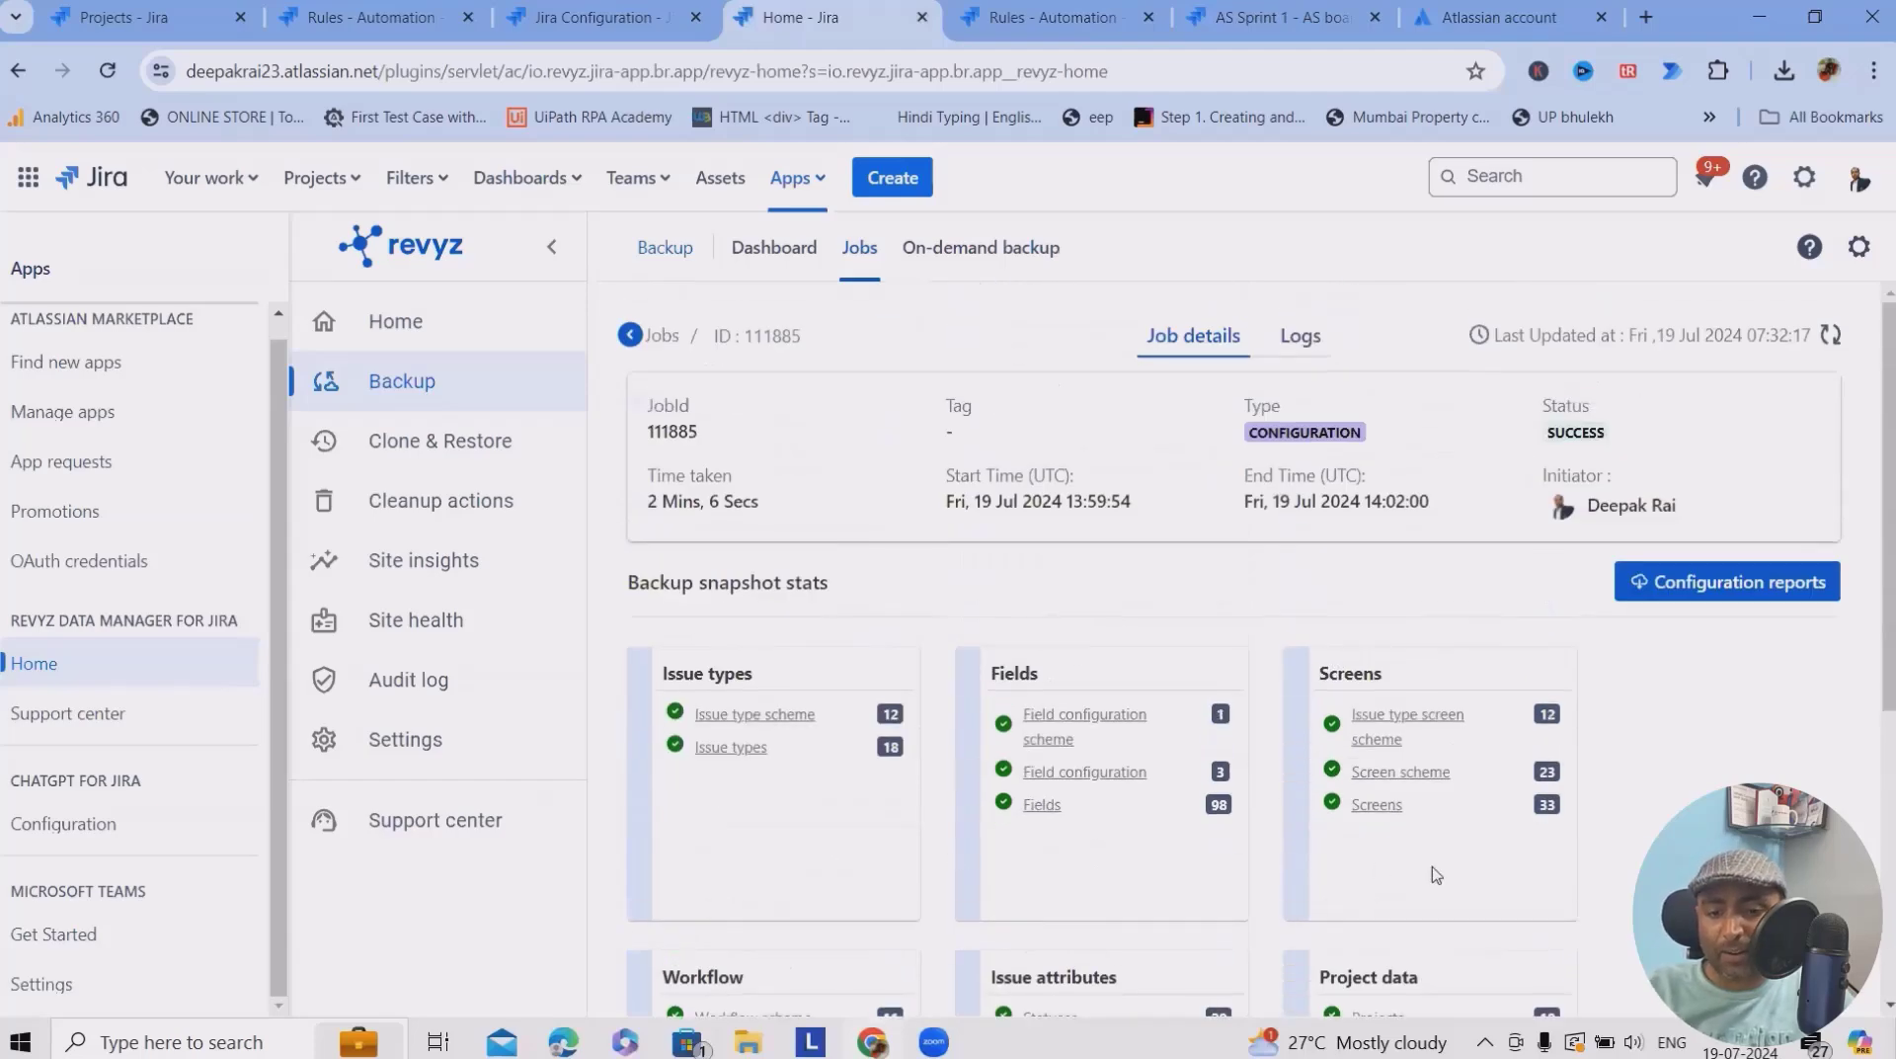
pyautogui.click(1777, 595)
pyautogui.scroll(-10, 1252, 603)
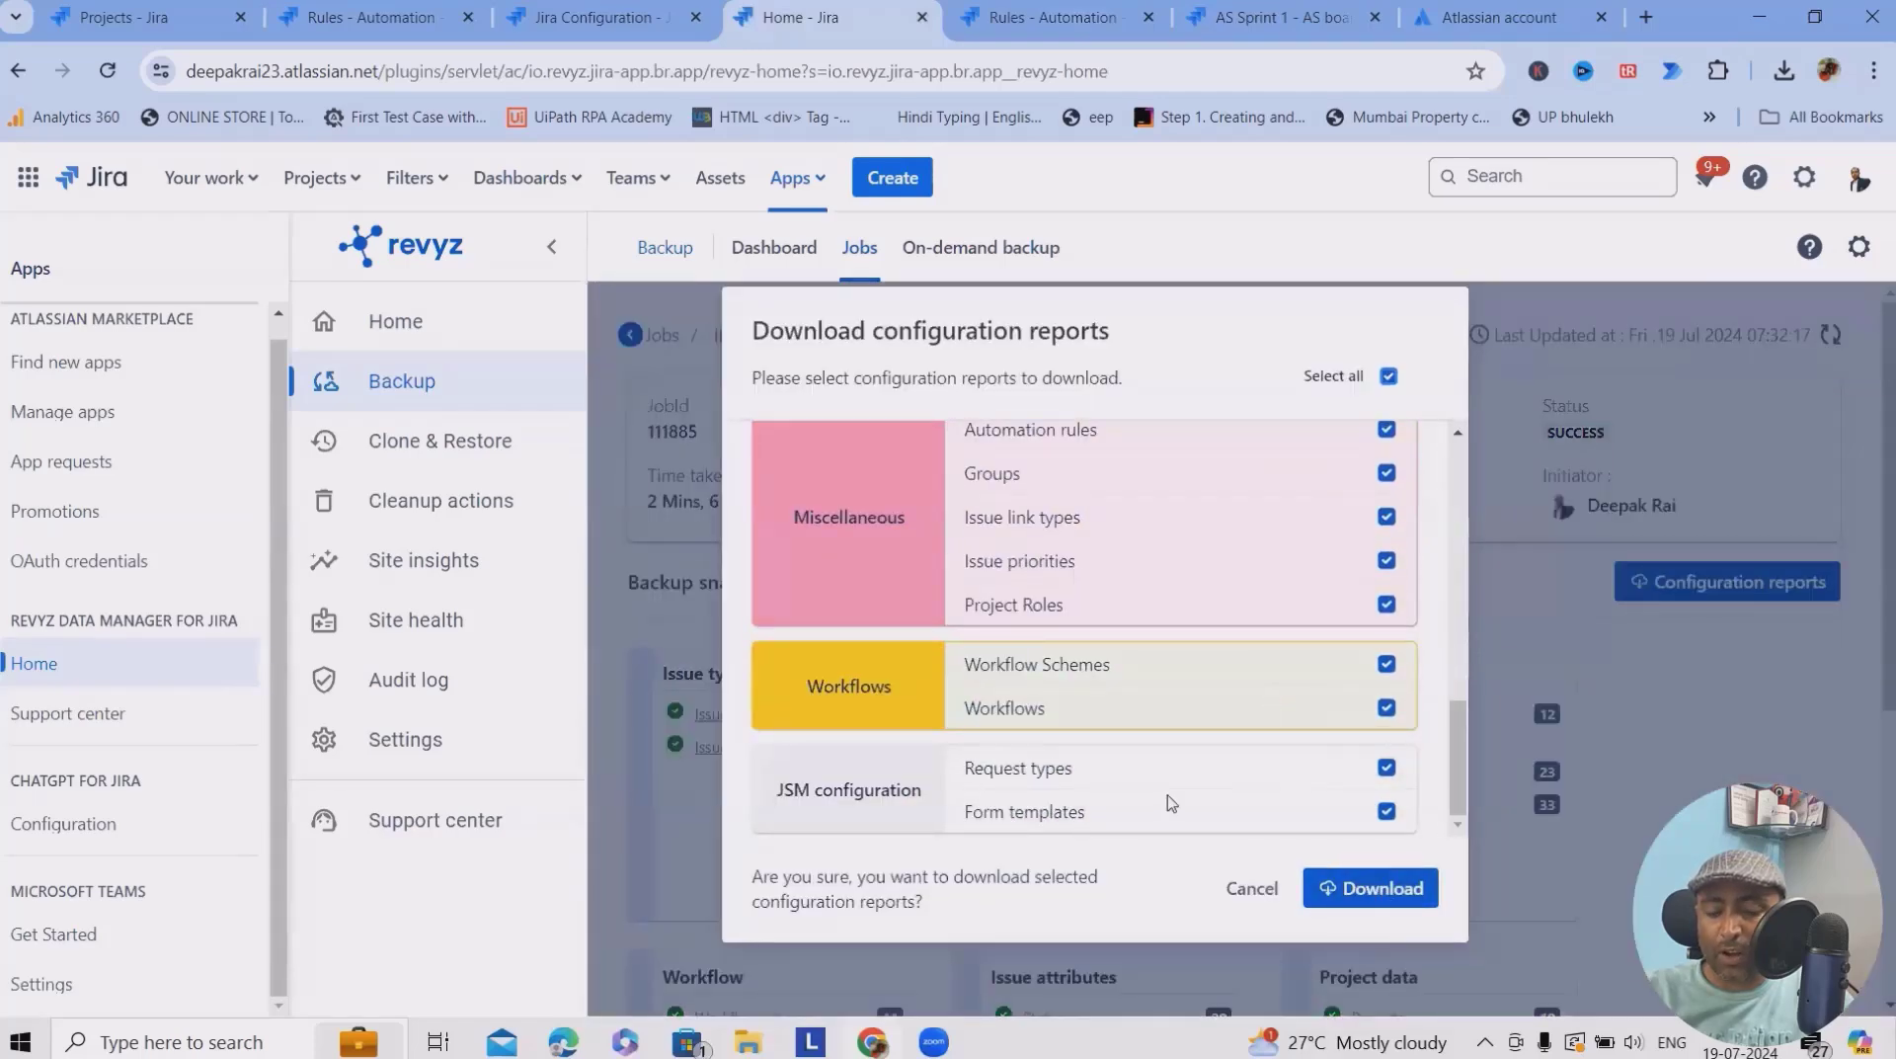
pyautogui.scroll(10, 865, 538)
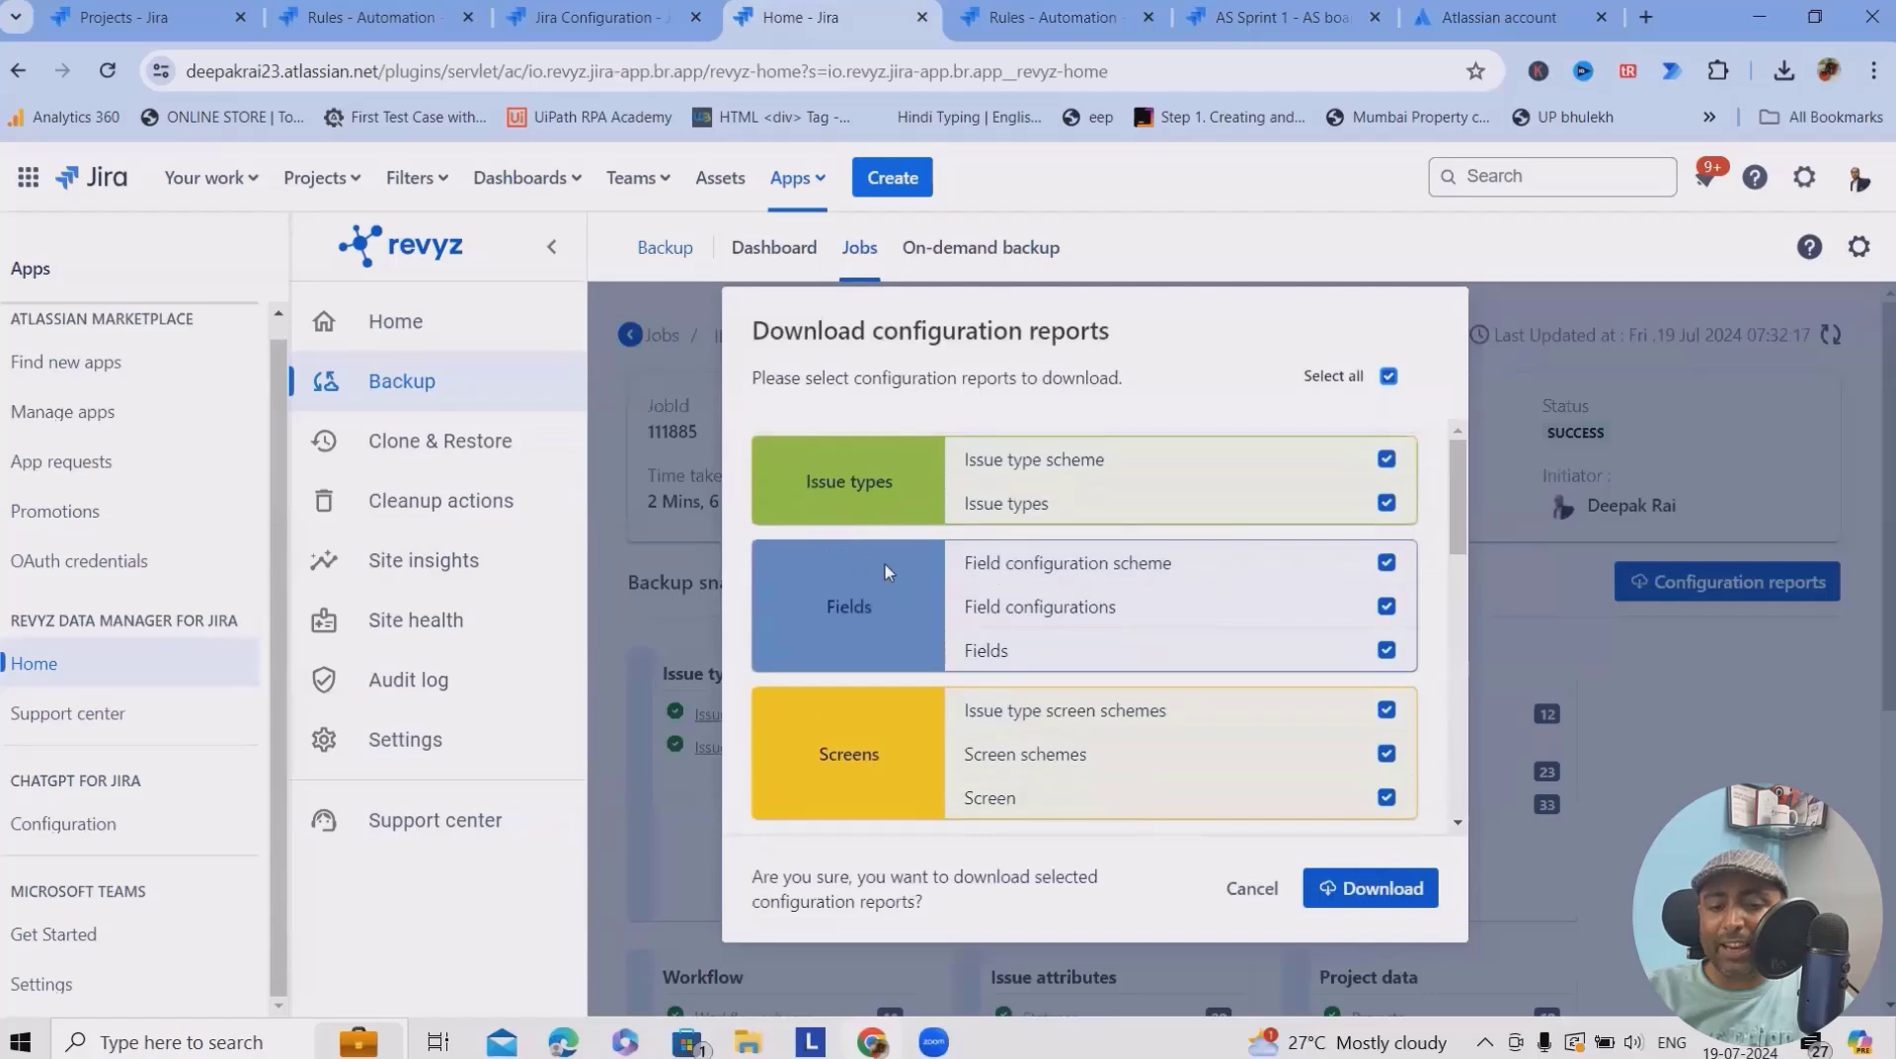
pyautogui.scroll(-3, 889, 573)
pyautogui.scroll(-5, 937, 637)
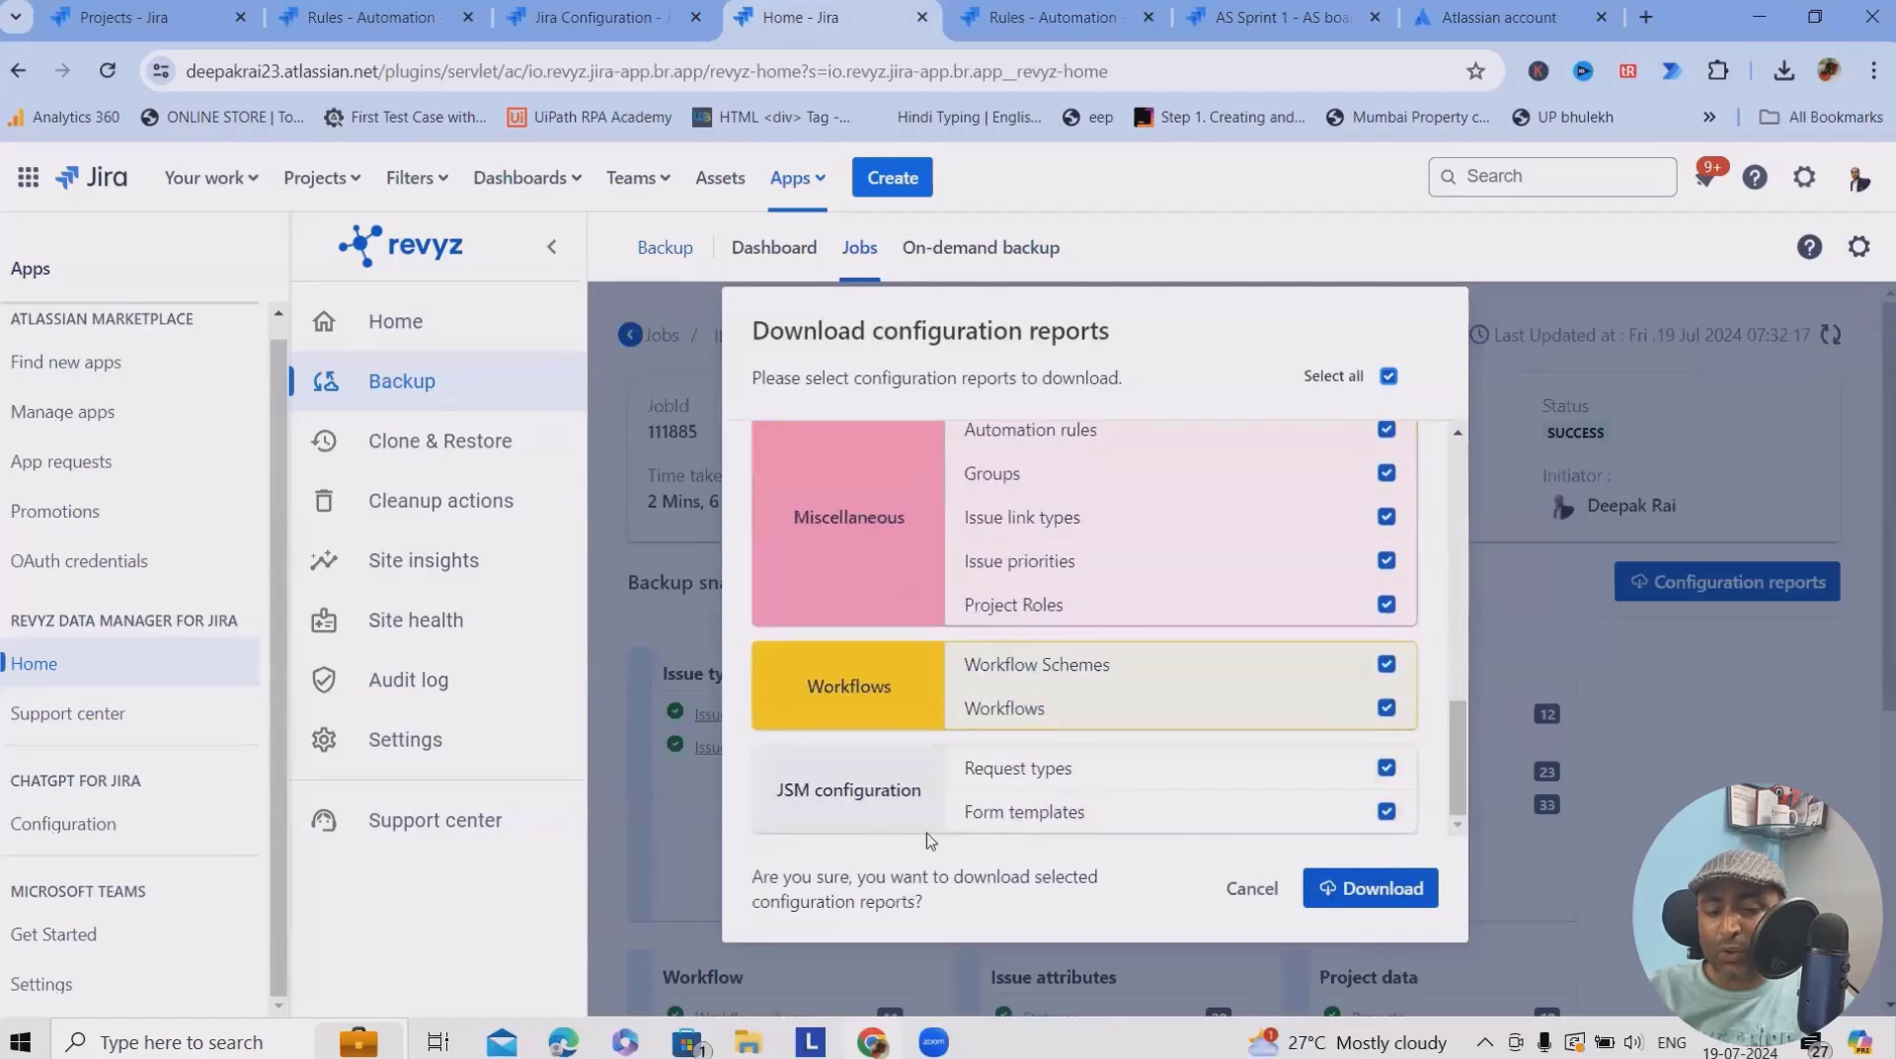
pyautogui.scroll(8, 1371, 780)
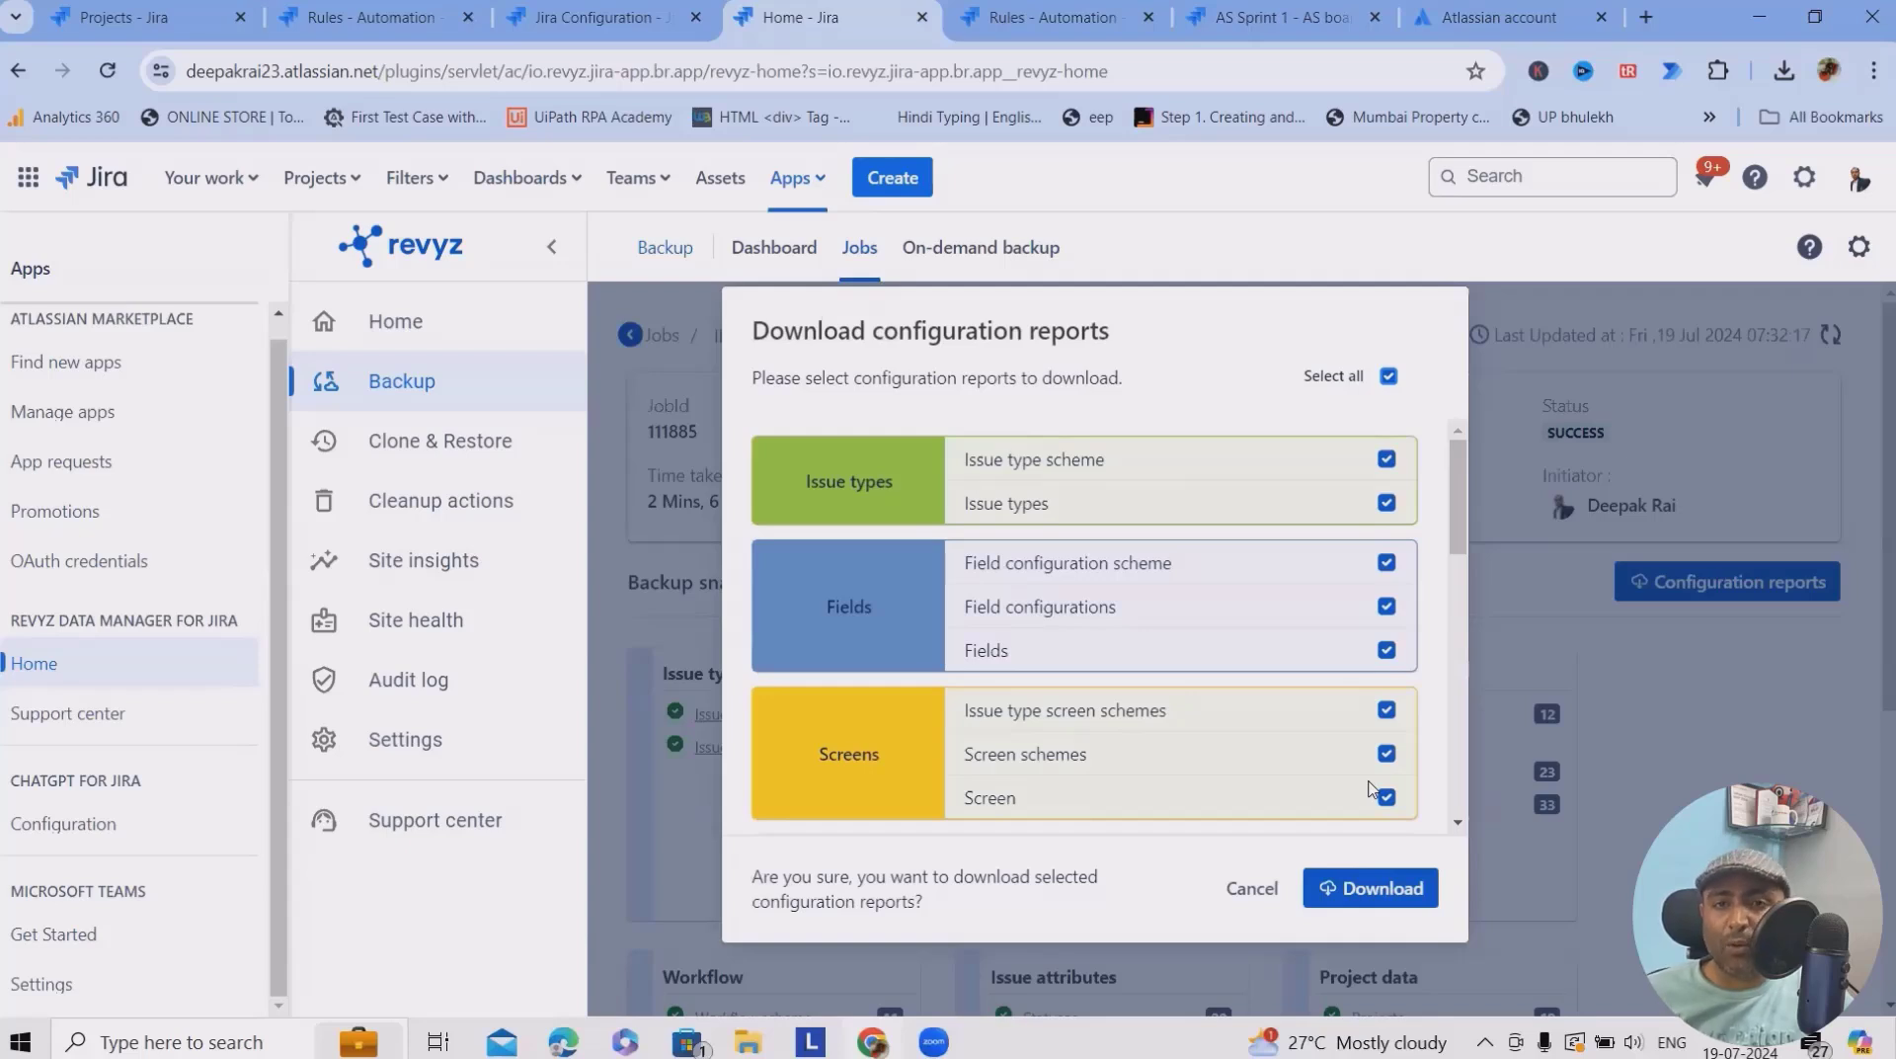
pyautogui.click(1386, 459)
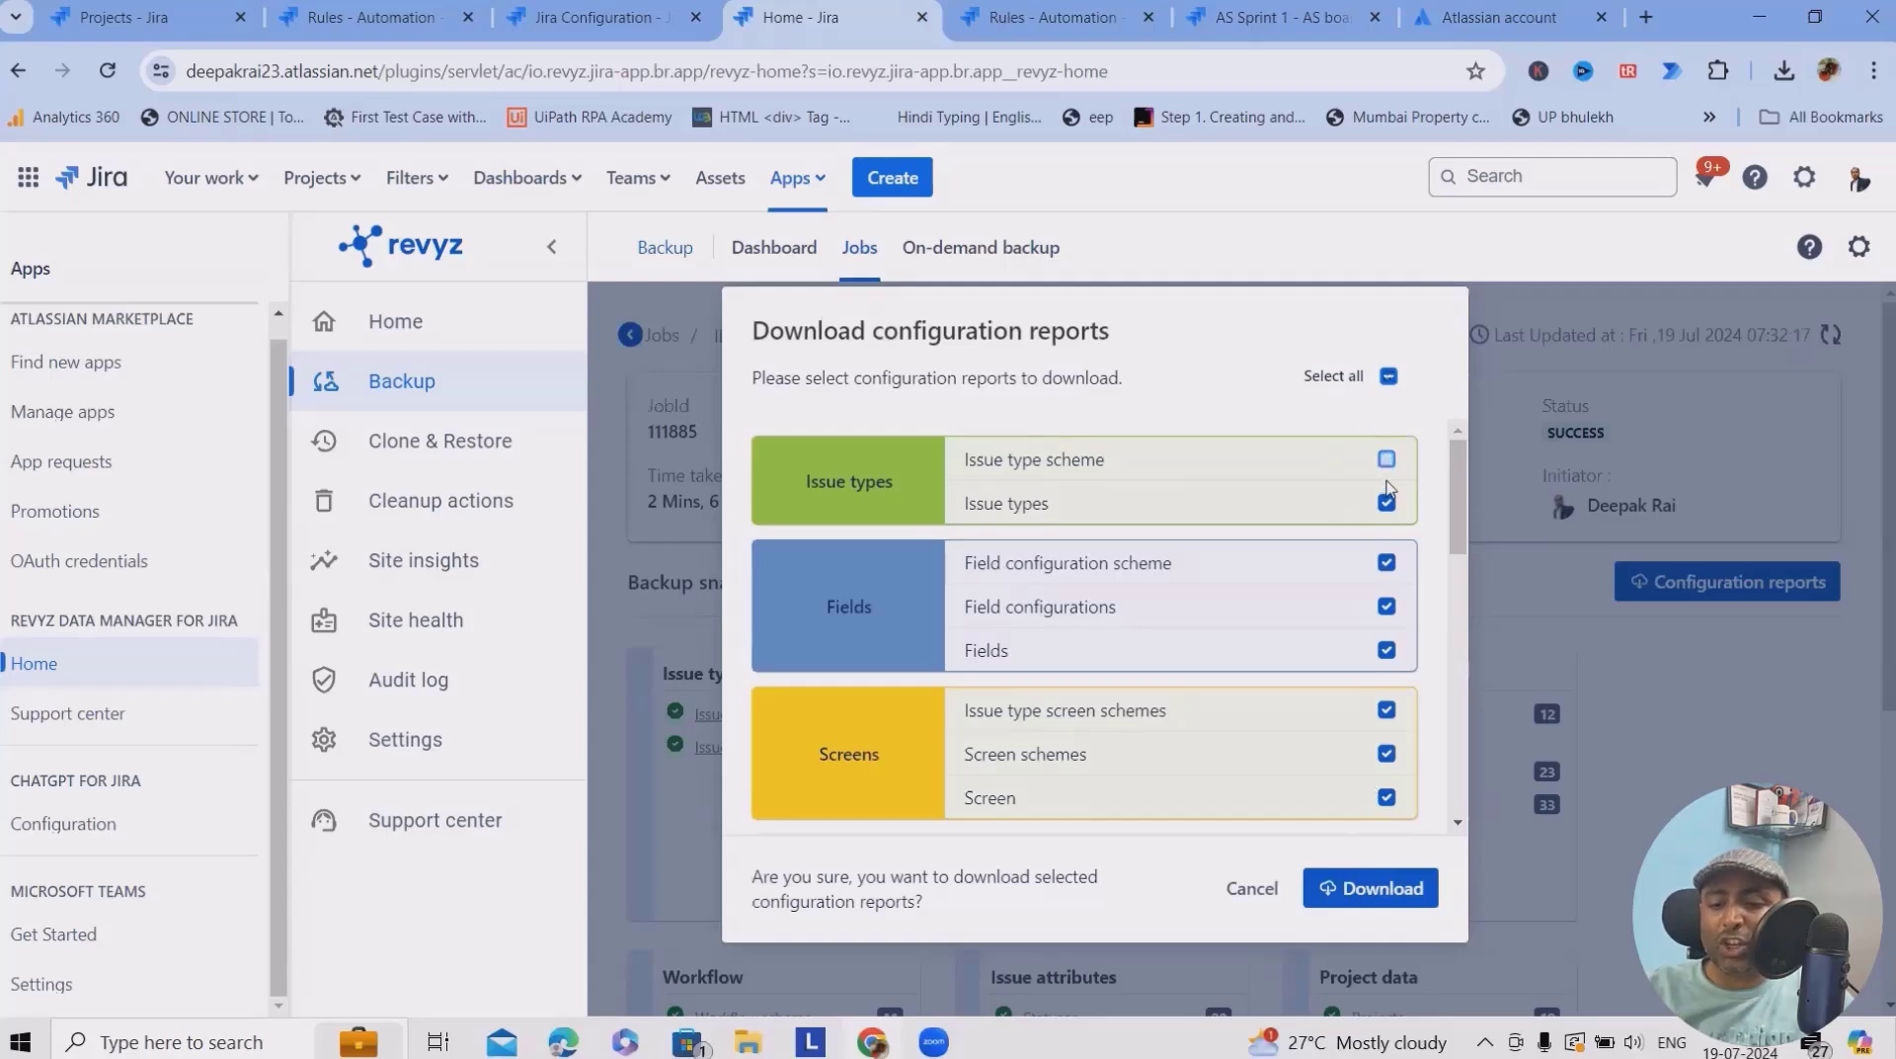
pyautogui.click(1387, 460)
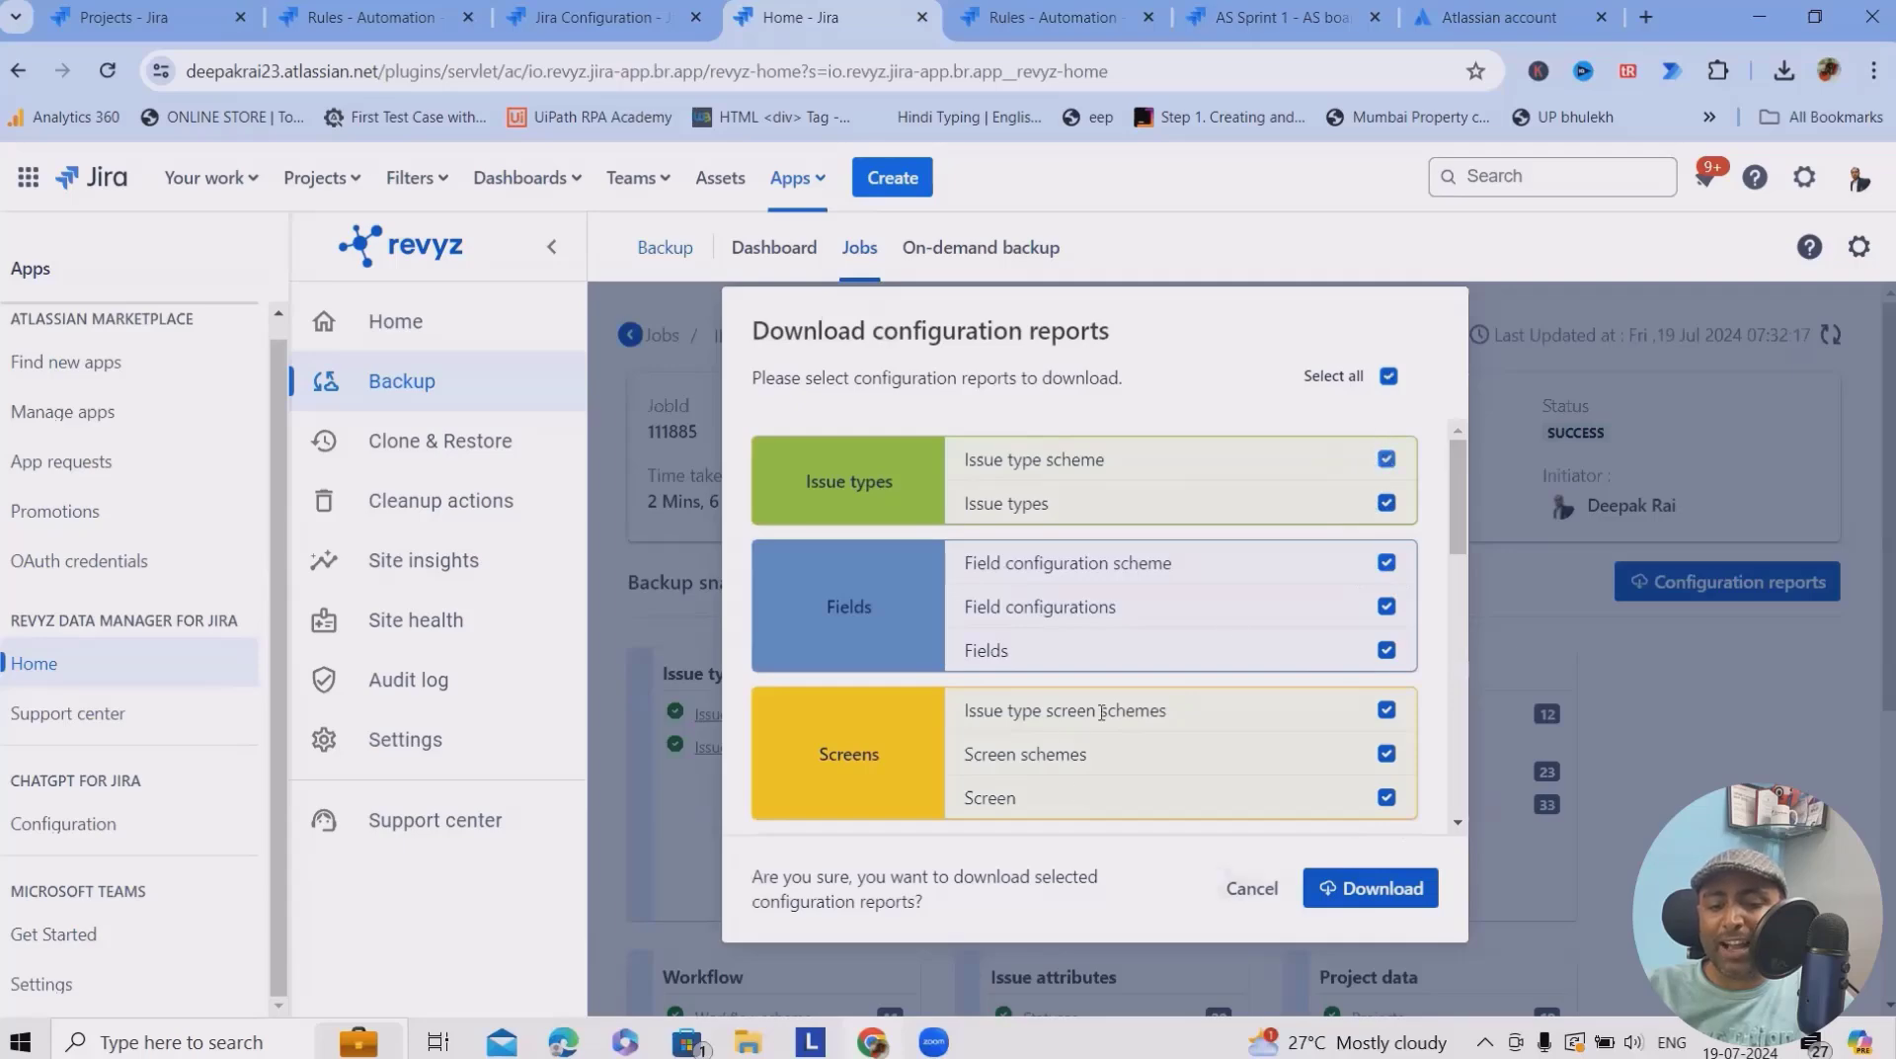
pyautogui.click(1365, 886)
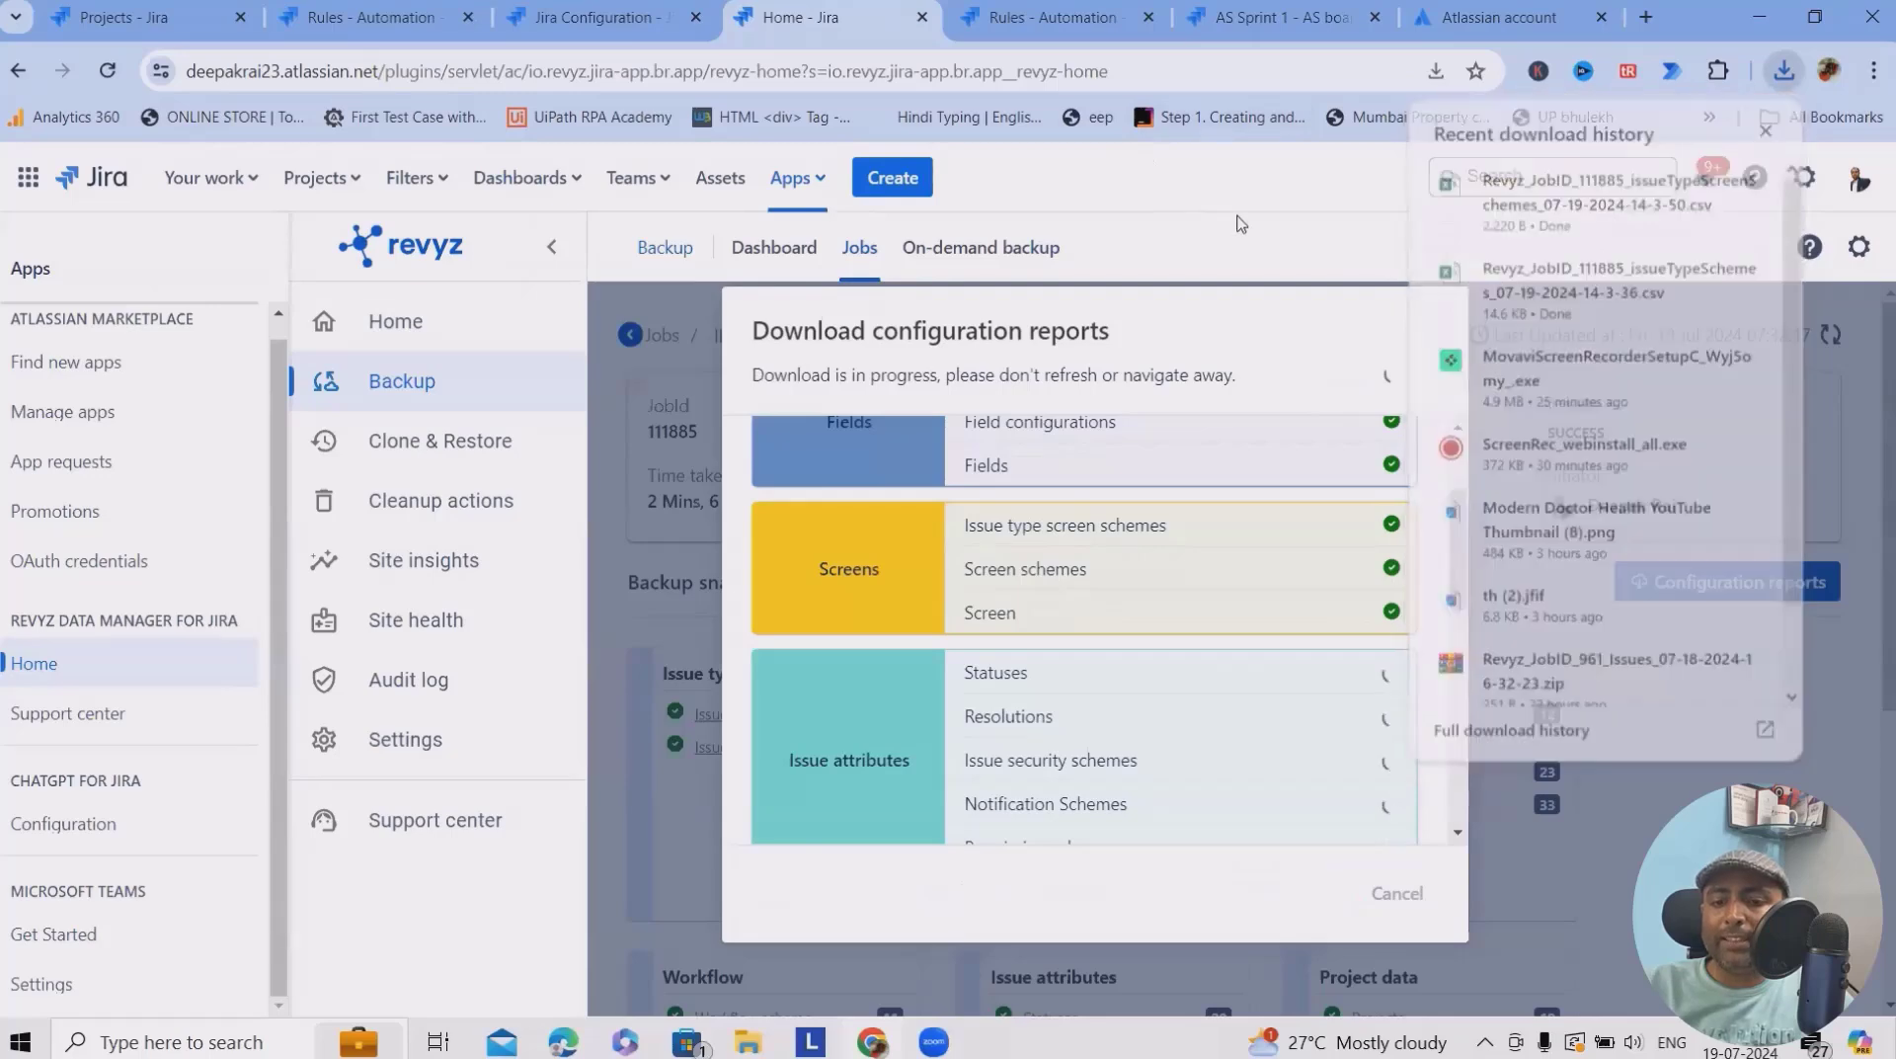
# Monitor the download progress of the configuration reports in every category, from Issue types to JSM configuration
pyautogui.scroll(-10, 1333, 720)
pyautogui.scroll(2, 1338, 719)
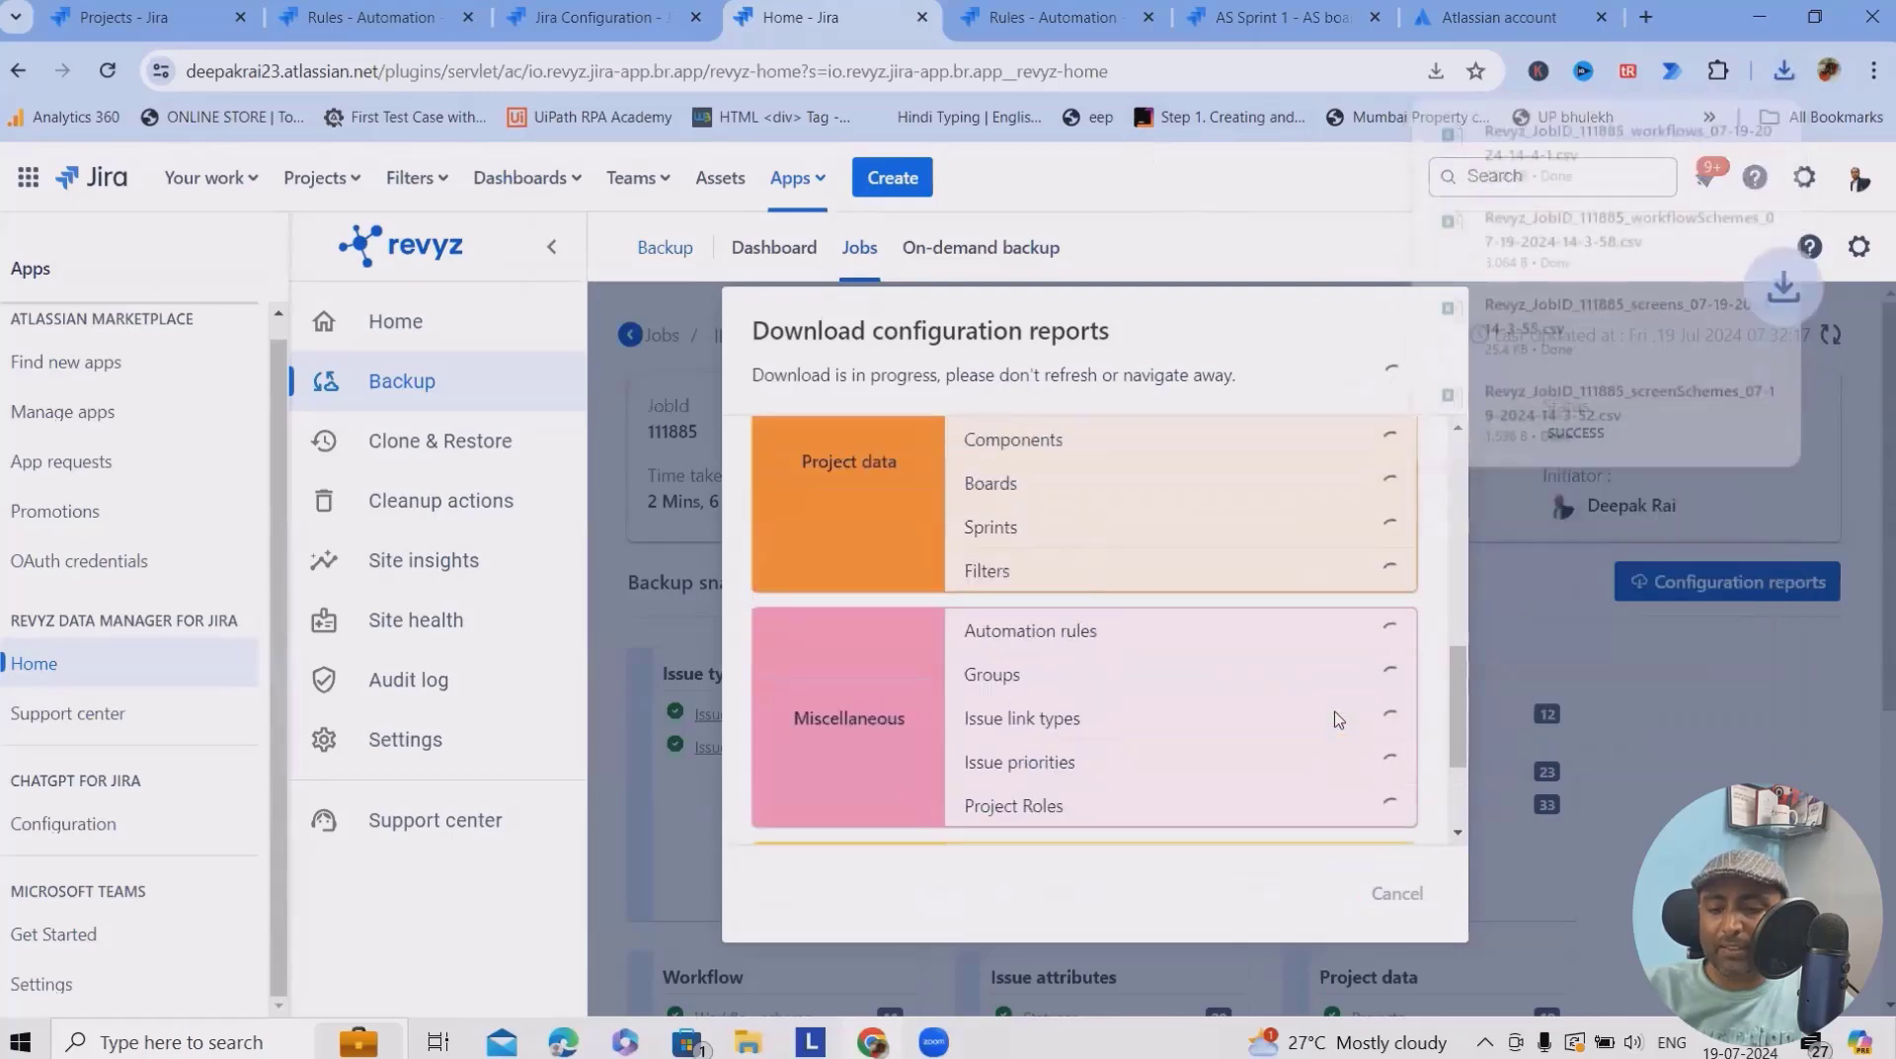
pyautogui.scroll(5, 1338, 720)
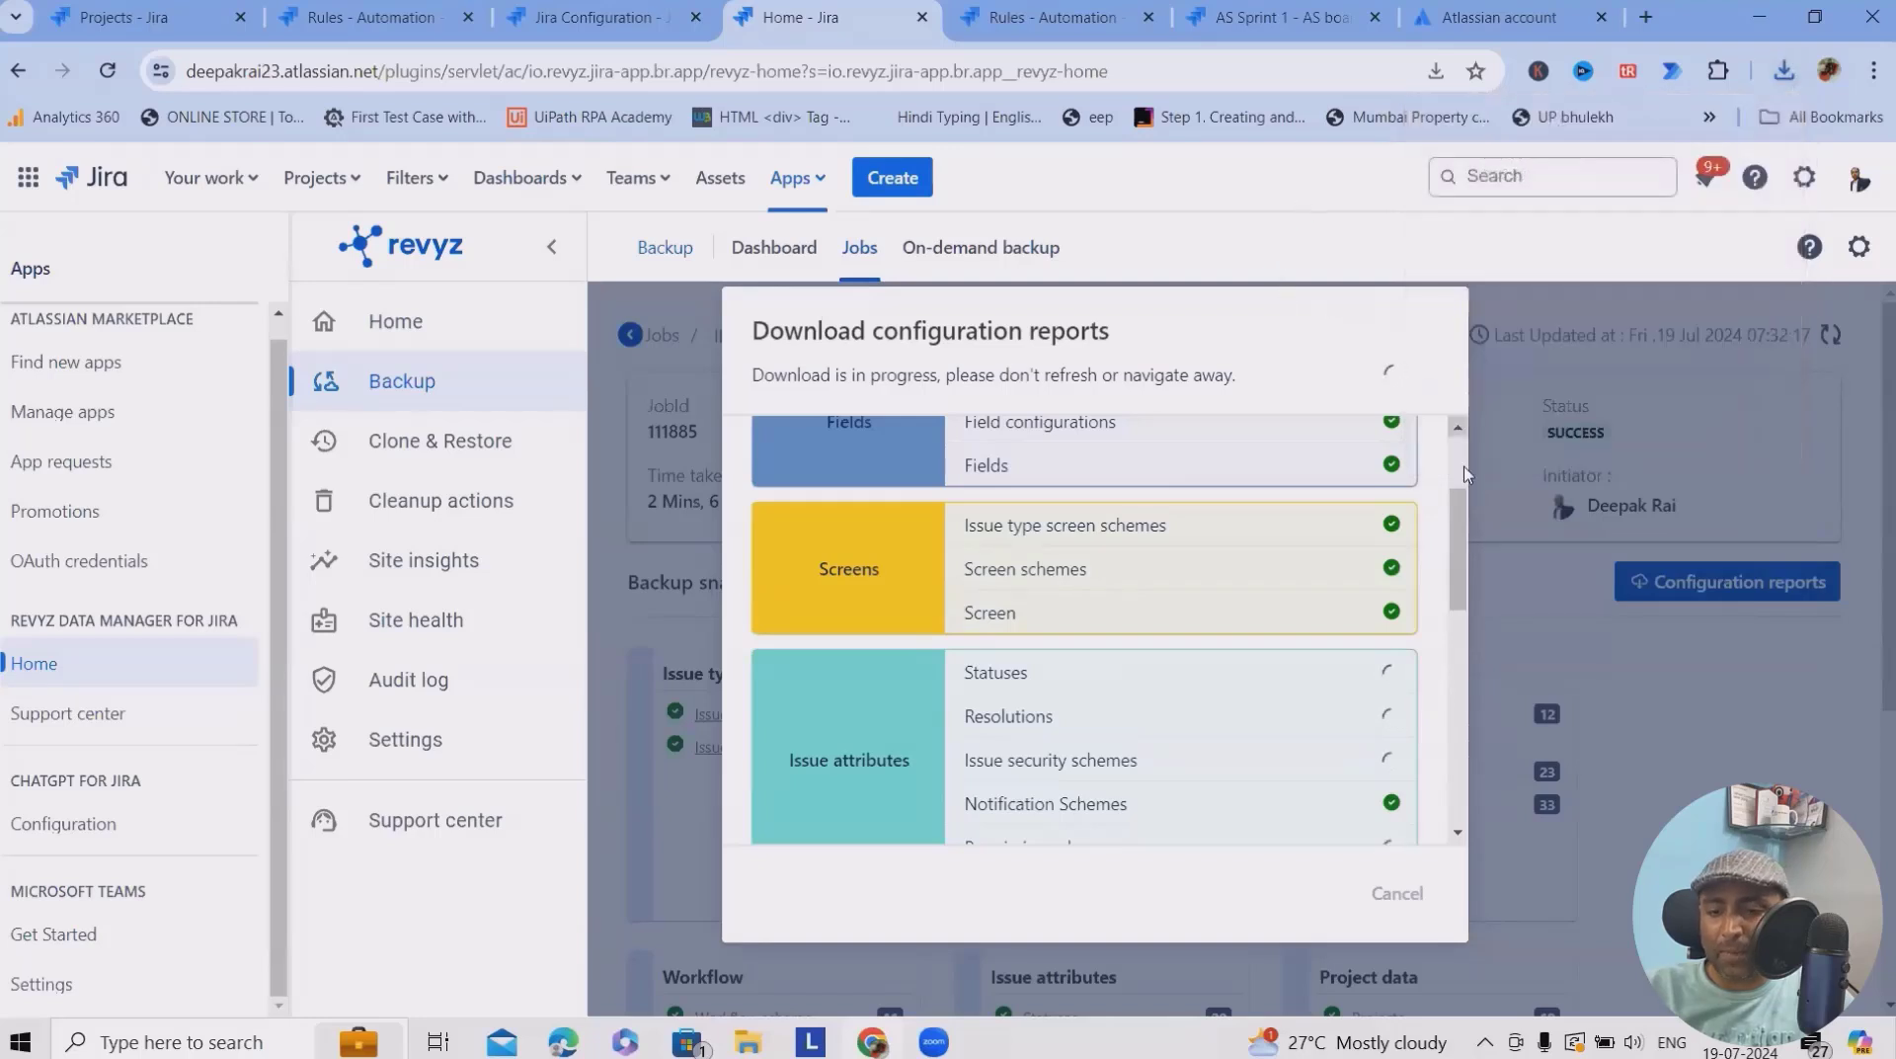
pyautogui.scroll(2, 1392, 464)
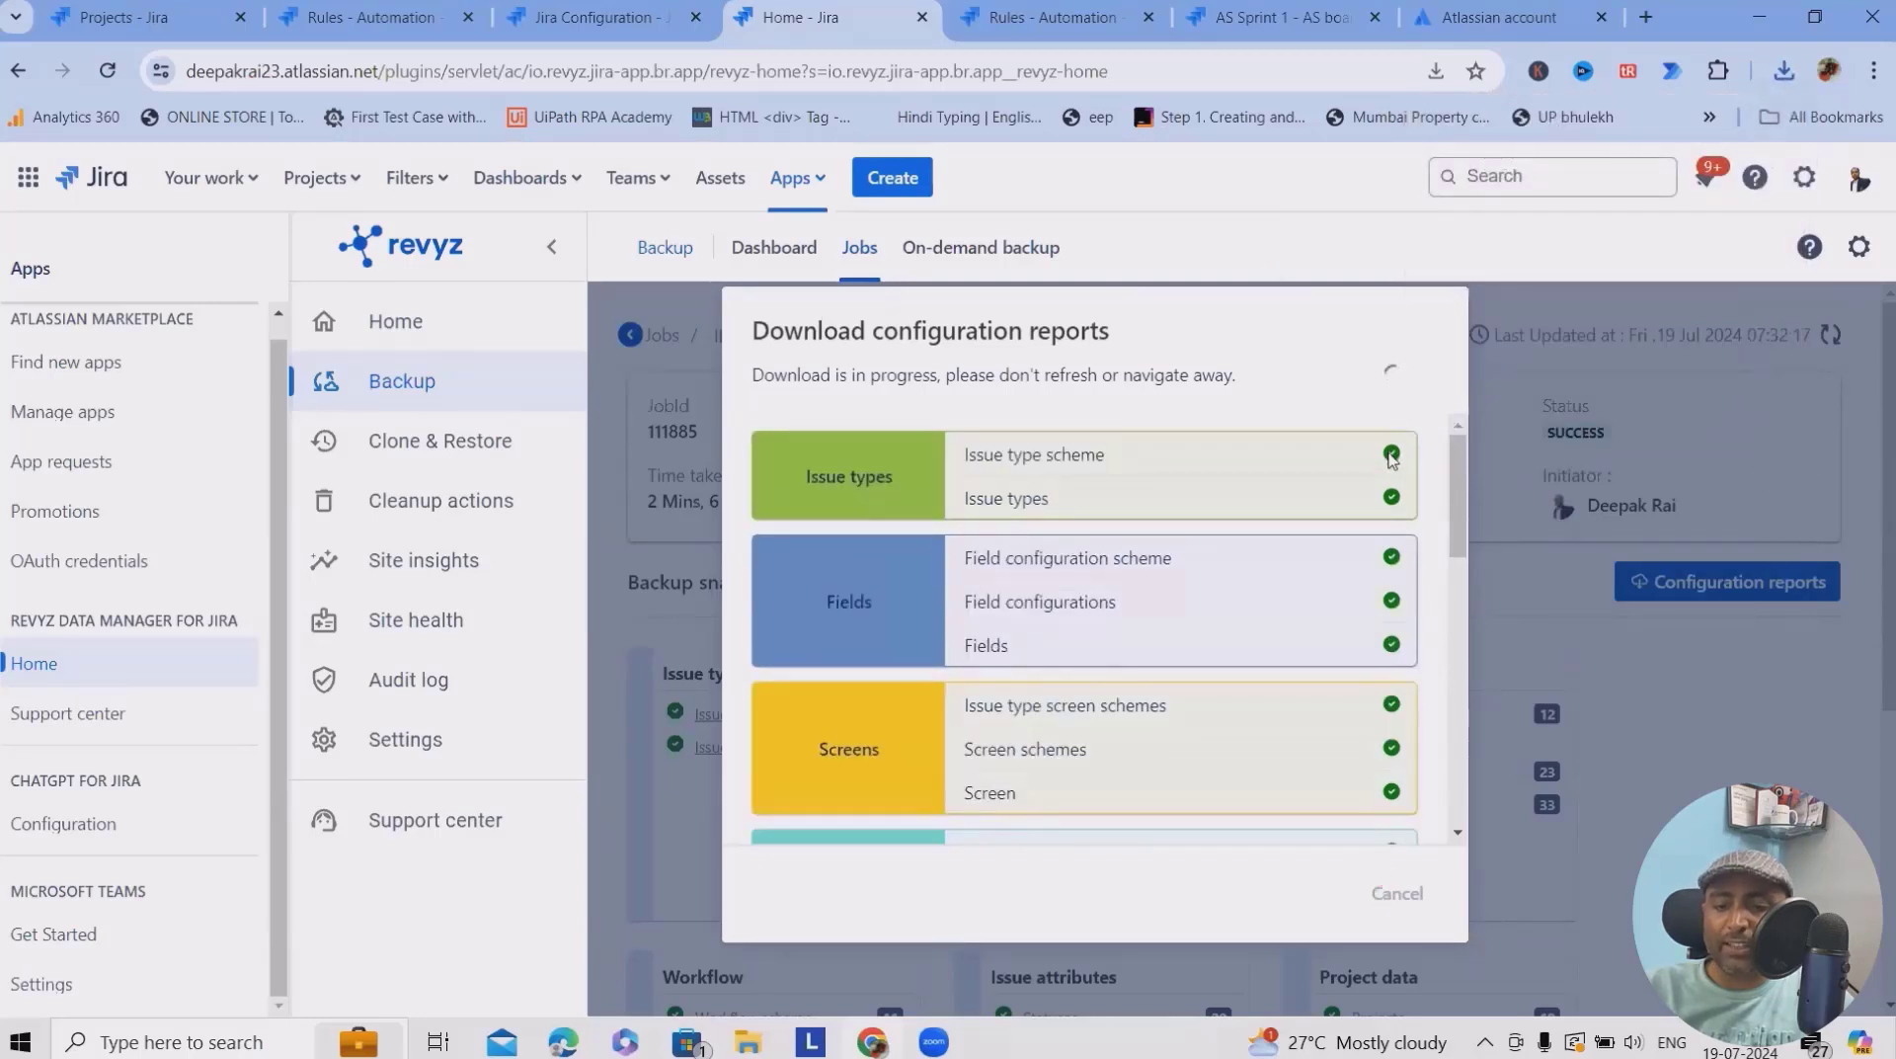
pyautogui.scroll(-3, 1392, 642)
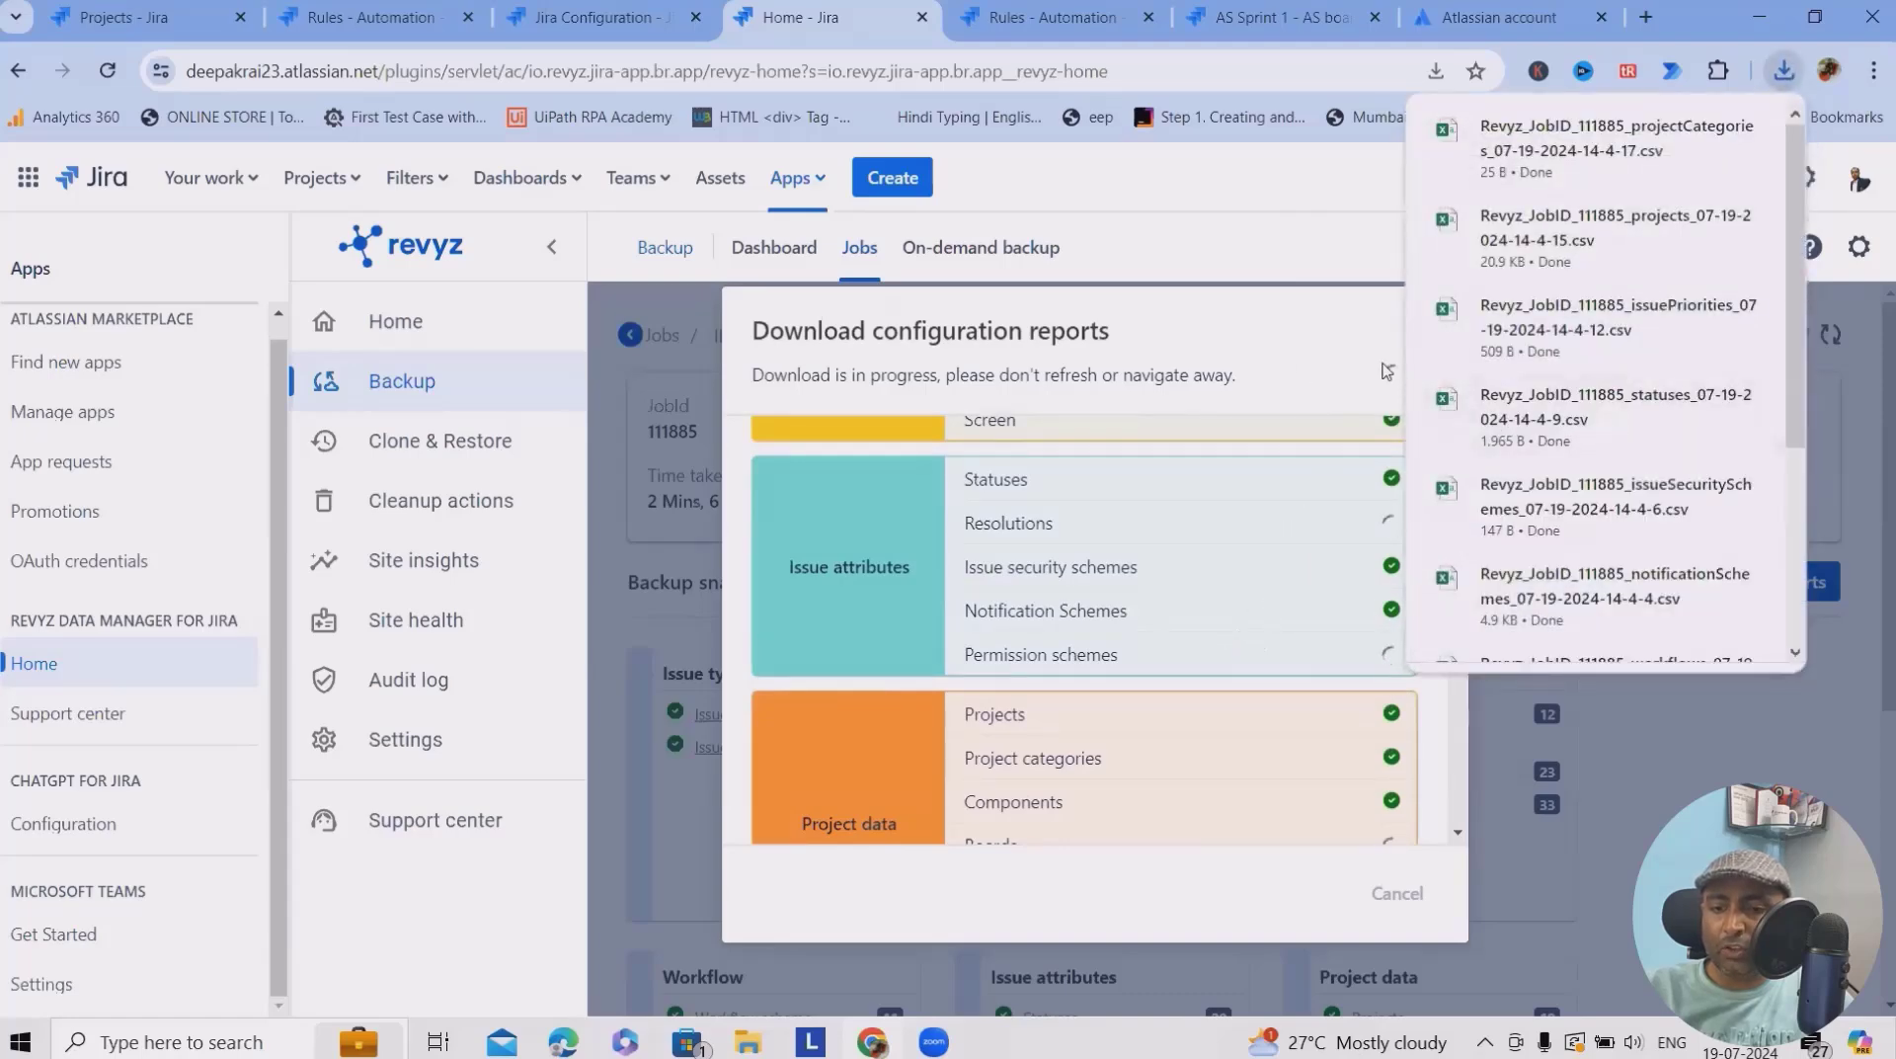
pyautogui.scroll(-4, 1328, 706)
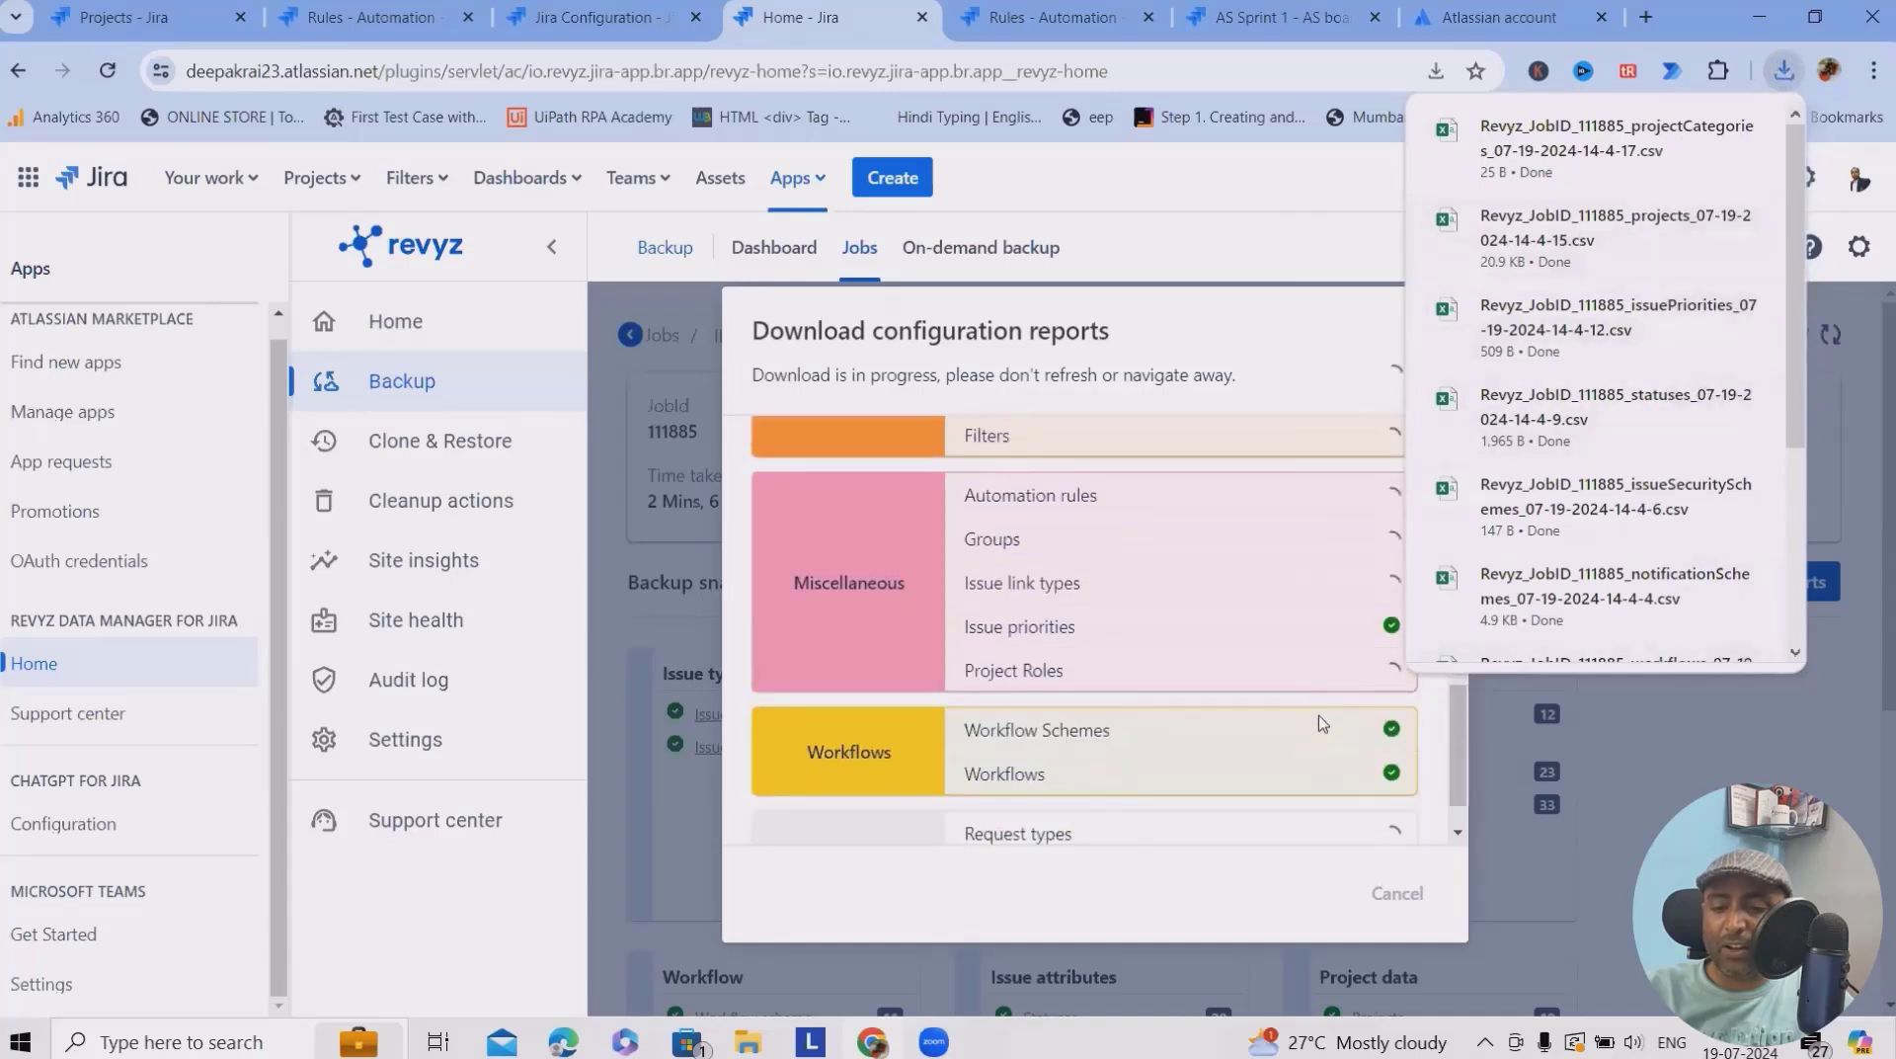
pyautogui.scroll(-1, 1321, 724)
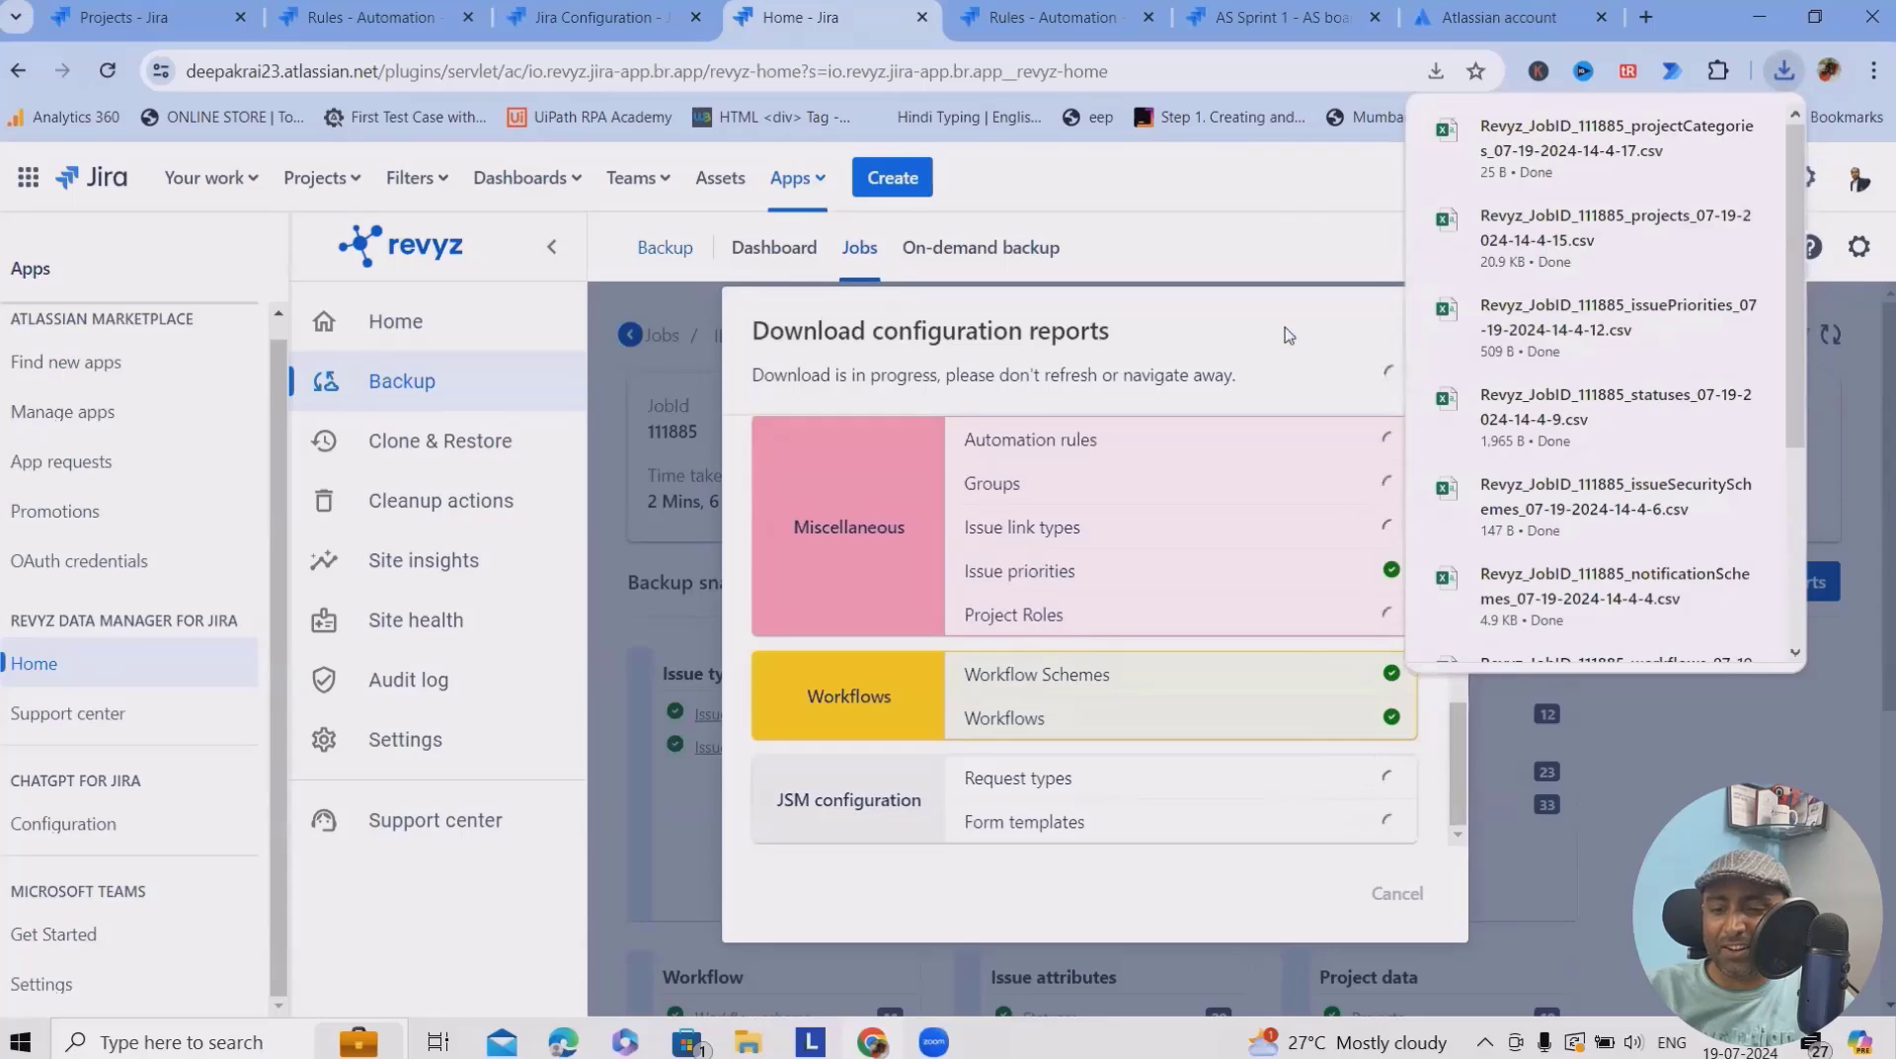
pyautogui.scroll(3, 1392, 652)
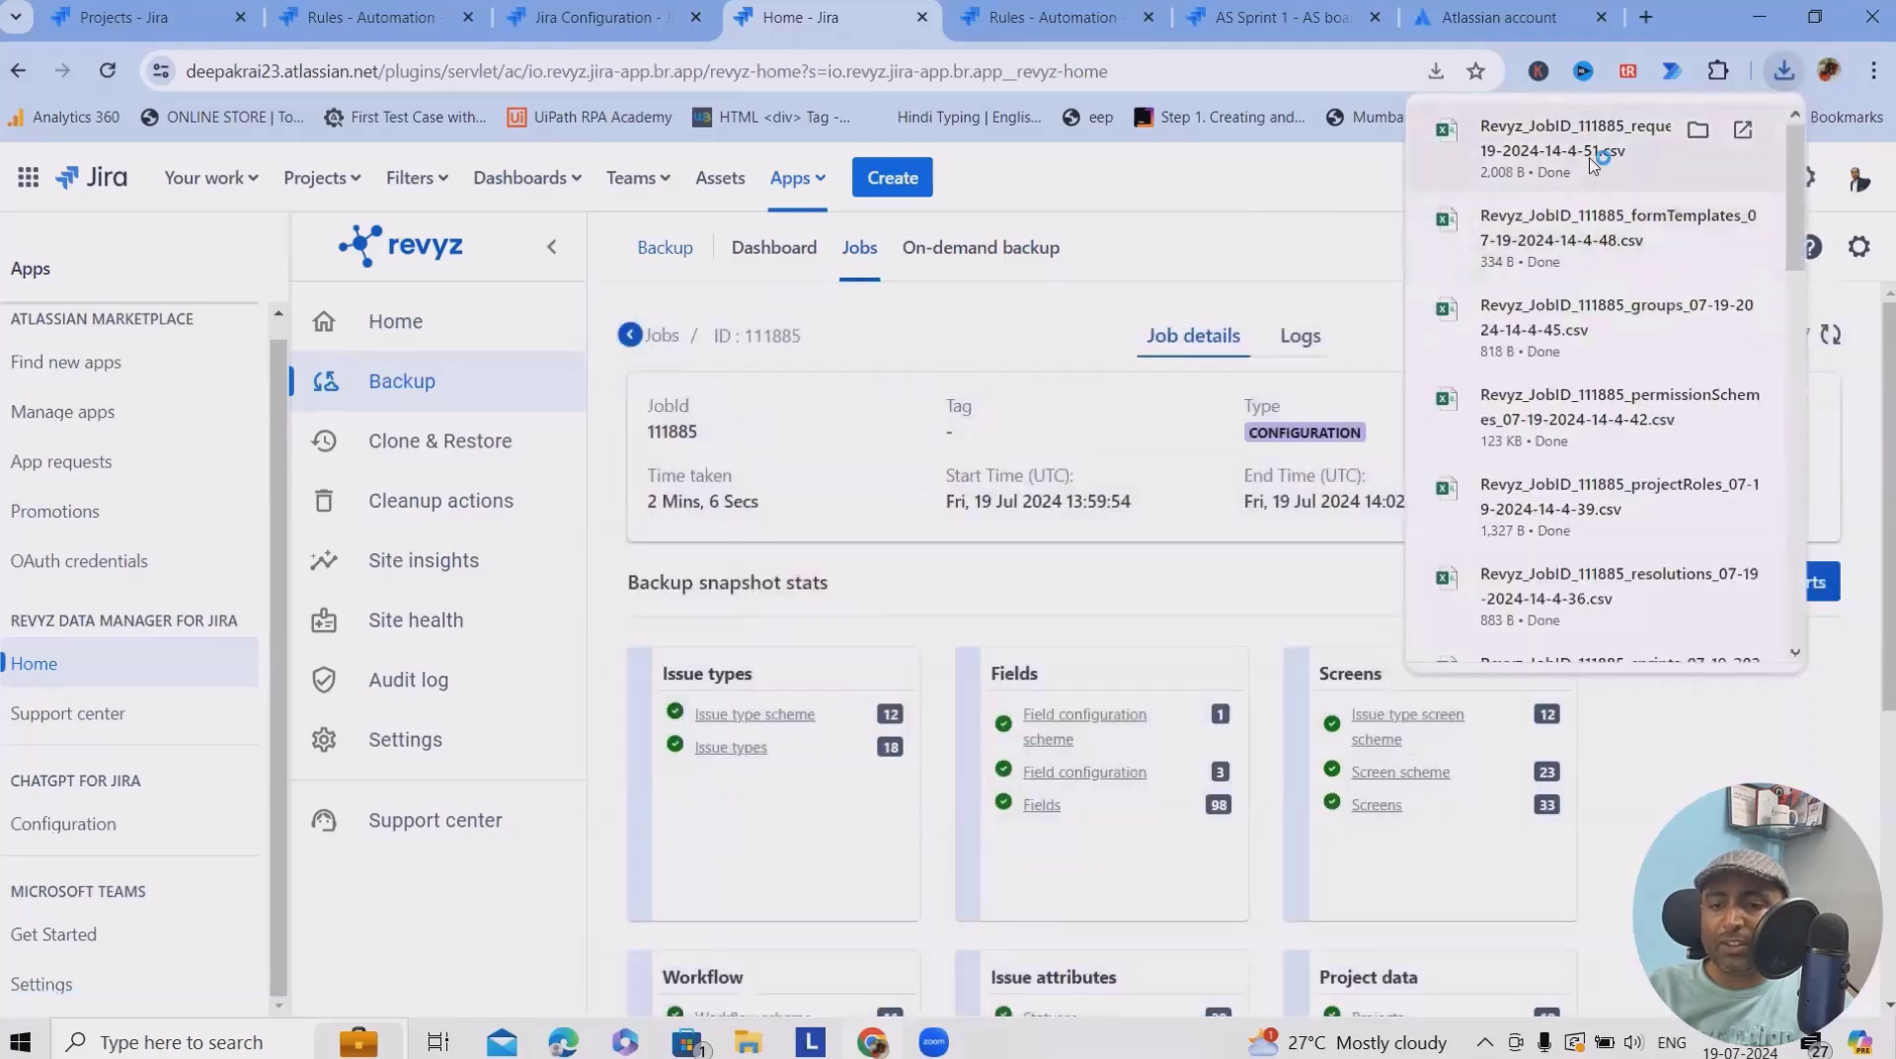
# Open the downloaded requestTypes CSV in Excel, inspect the first request type's name, and close the file
pyautogui.click(1594, 163)
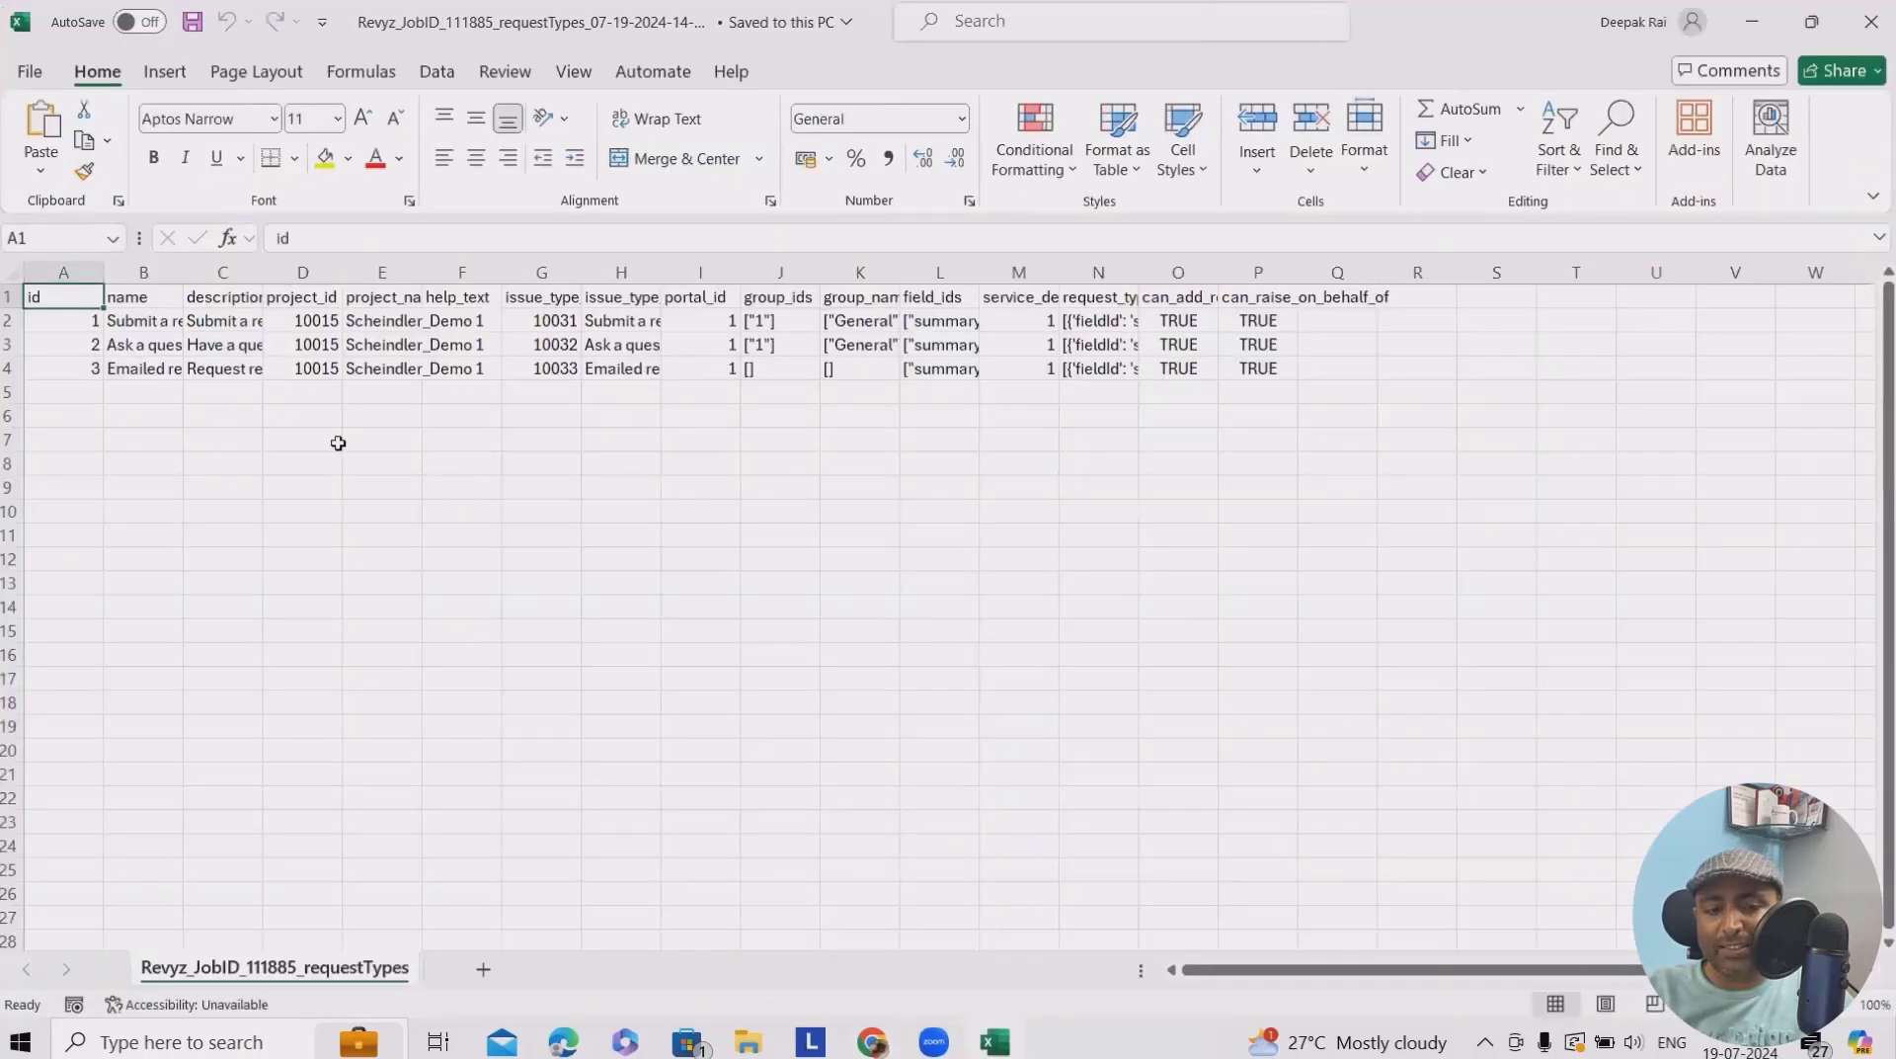
pyautogui.click(178, 322)
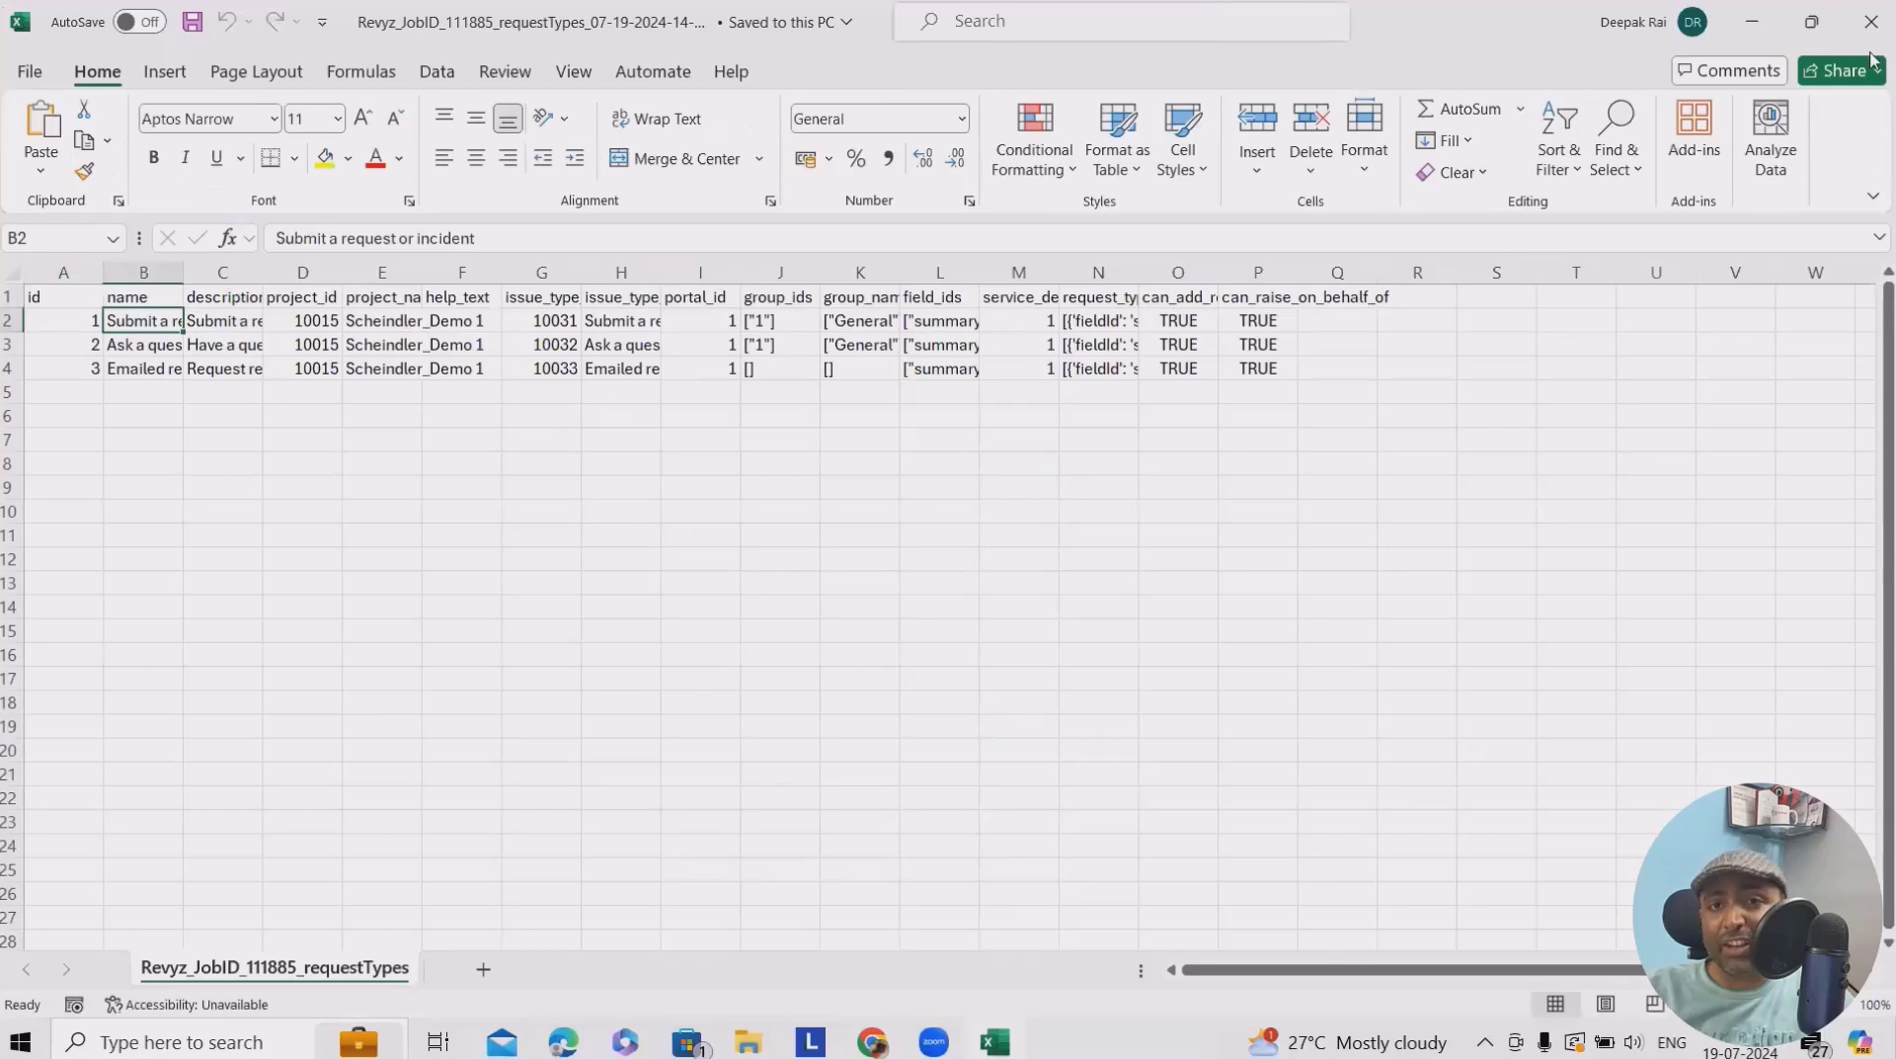
pyautogui.click(1871, 22)
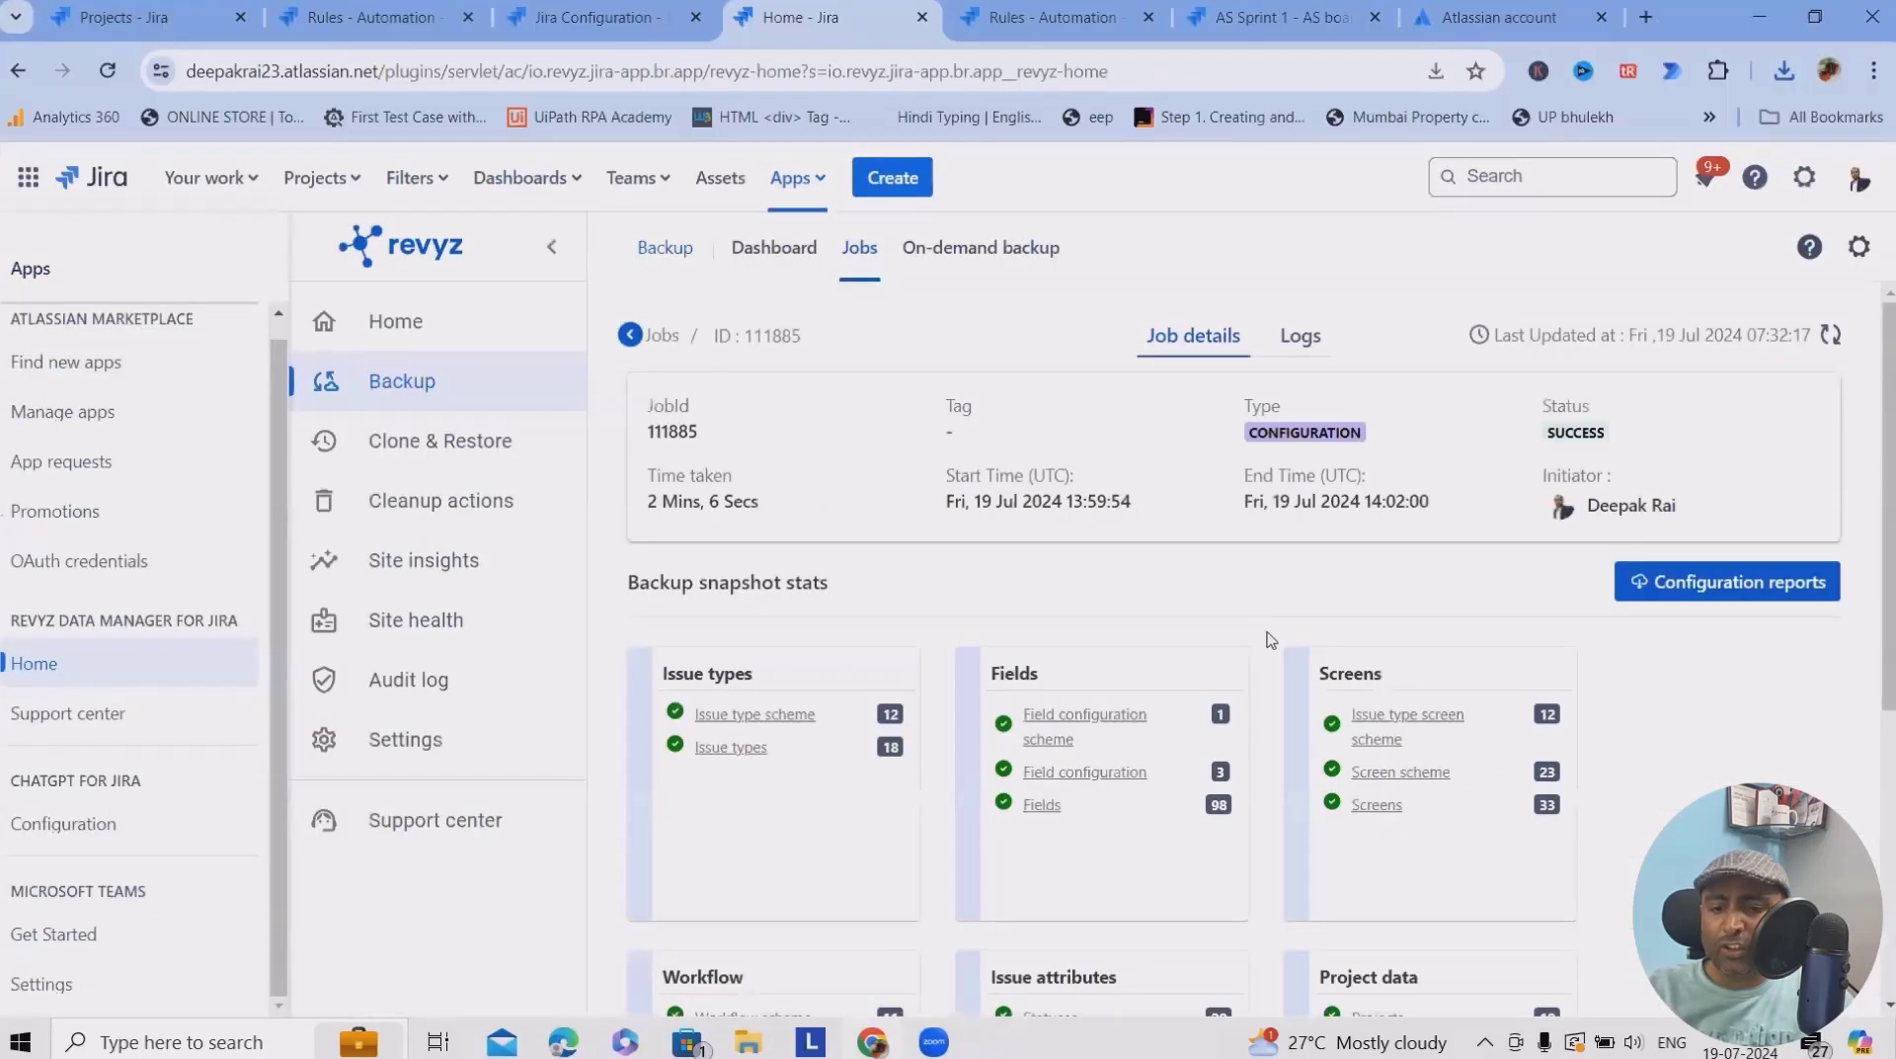
# Review the logs of backup job 111885 through to the last entry and return to the backup dashboard
pyautogui.click(1305, 336)
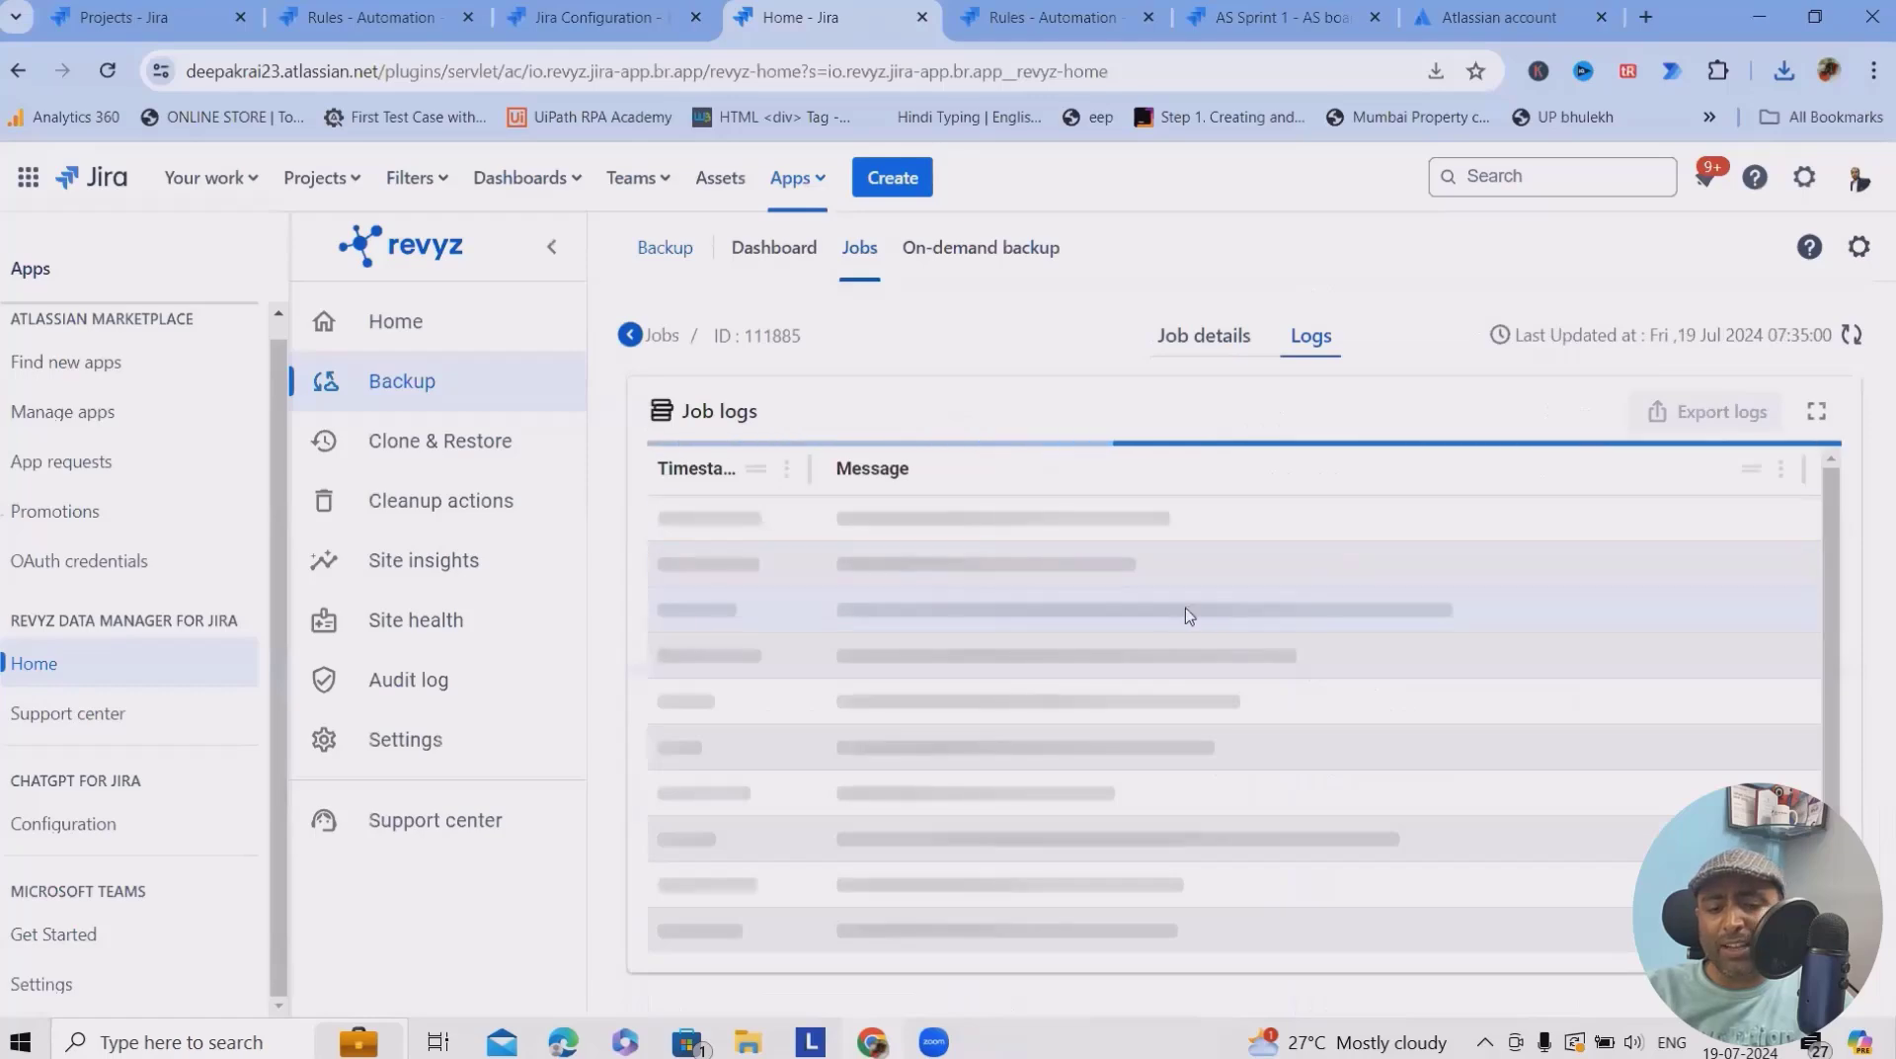
pyautogui.scroll(-5, 1022, 642)
pyautogui.scroll(-10, 1020, 637)
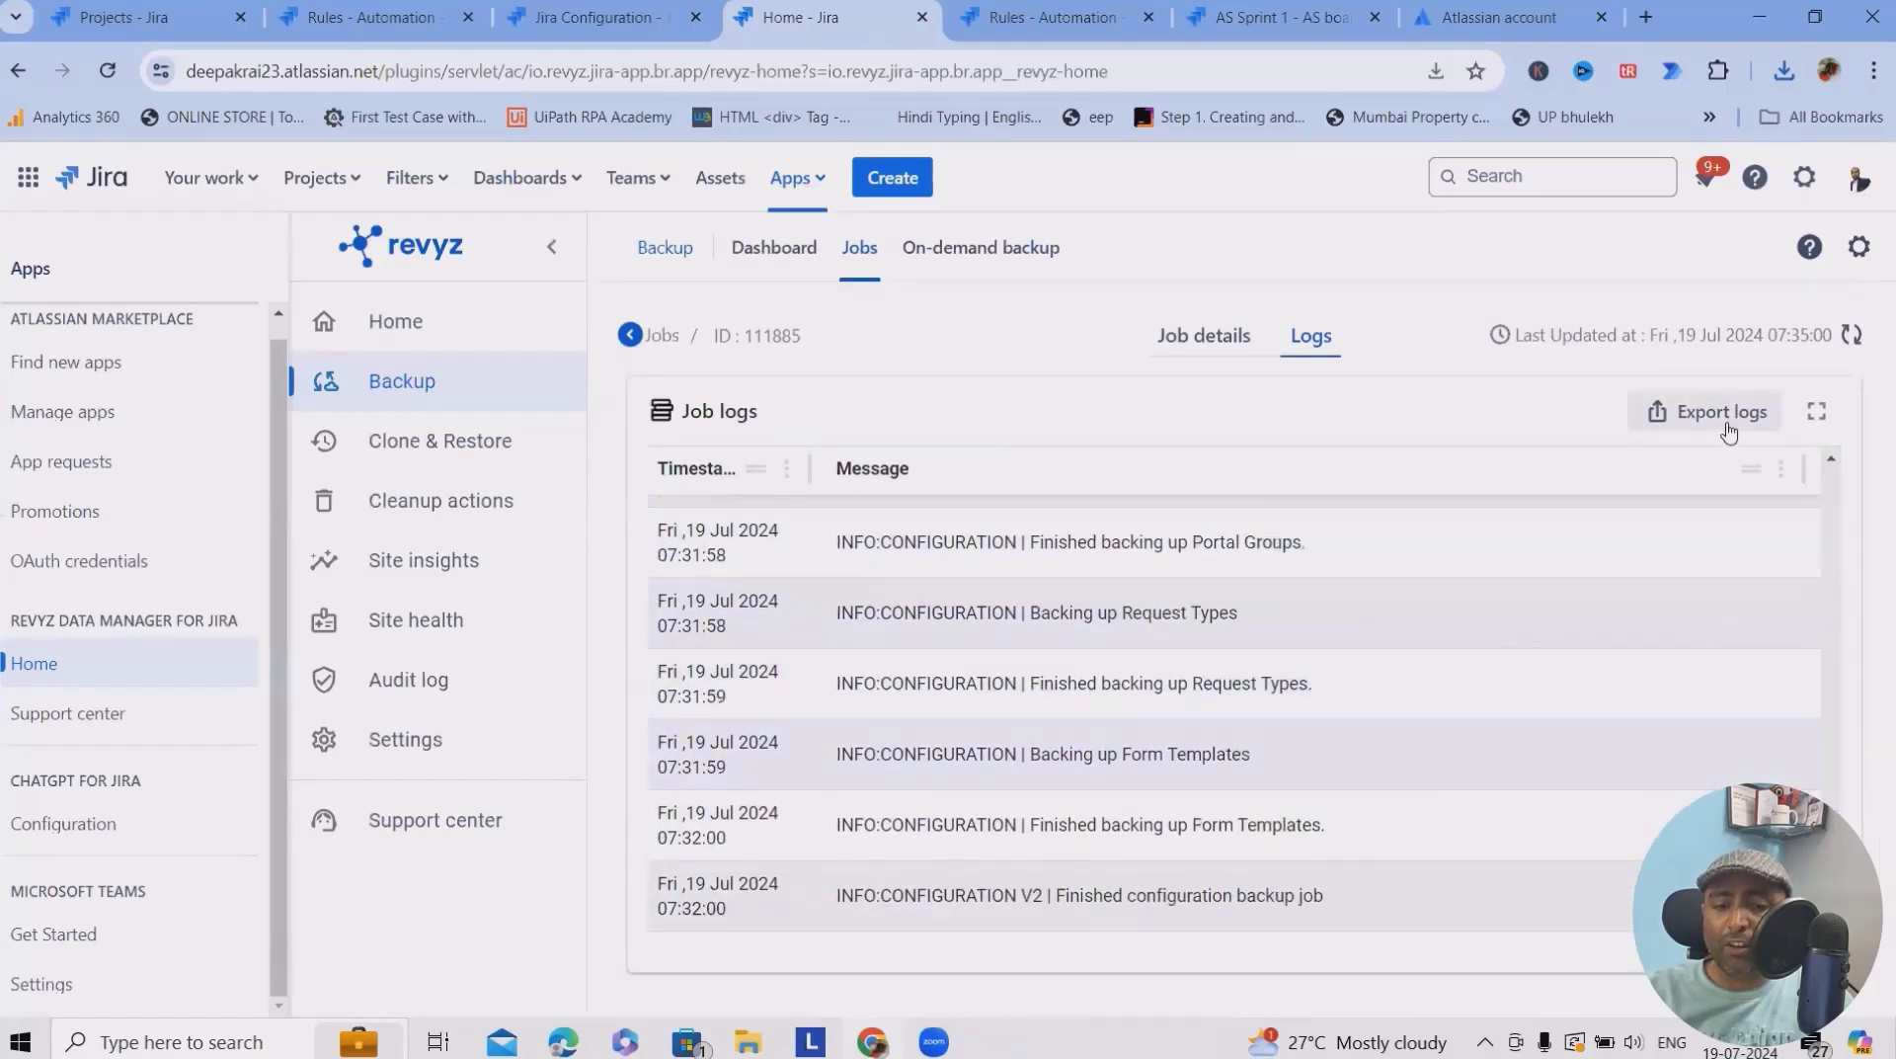
pyautogui.click(678, 255)
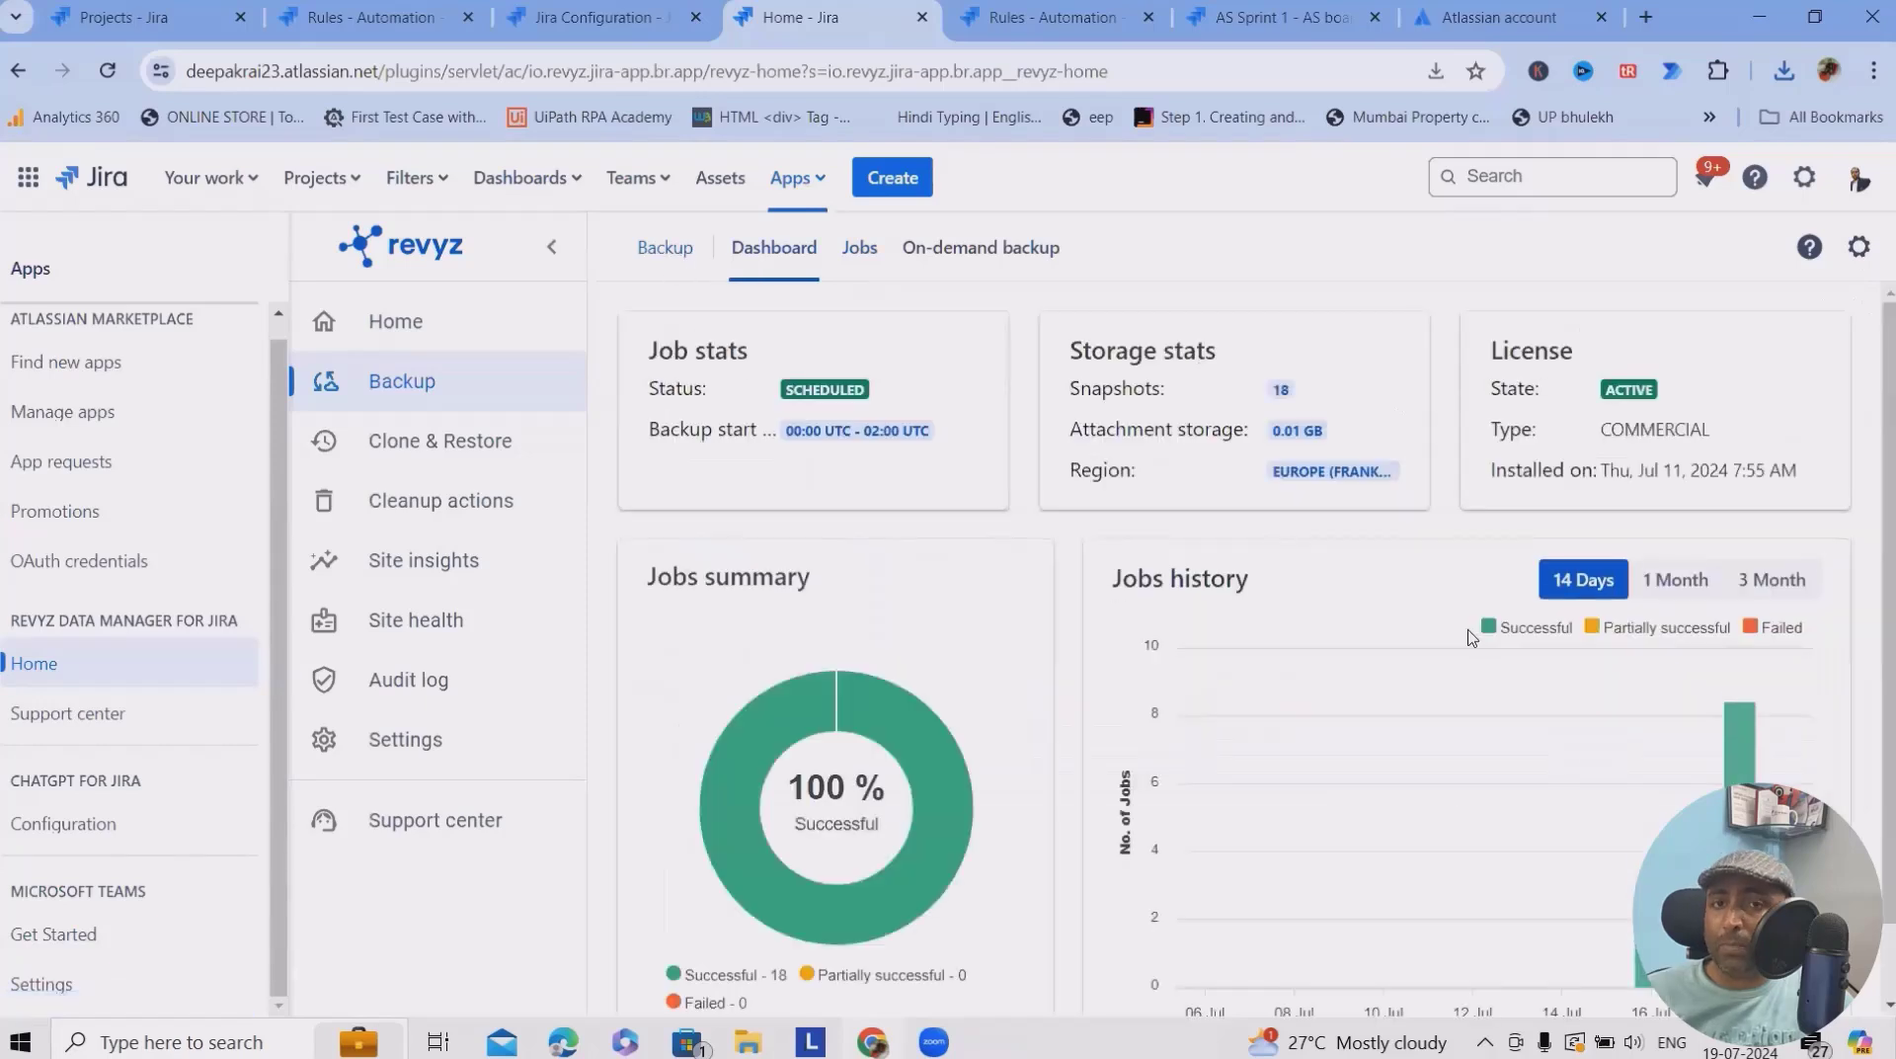